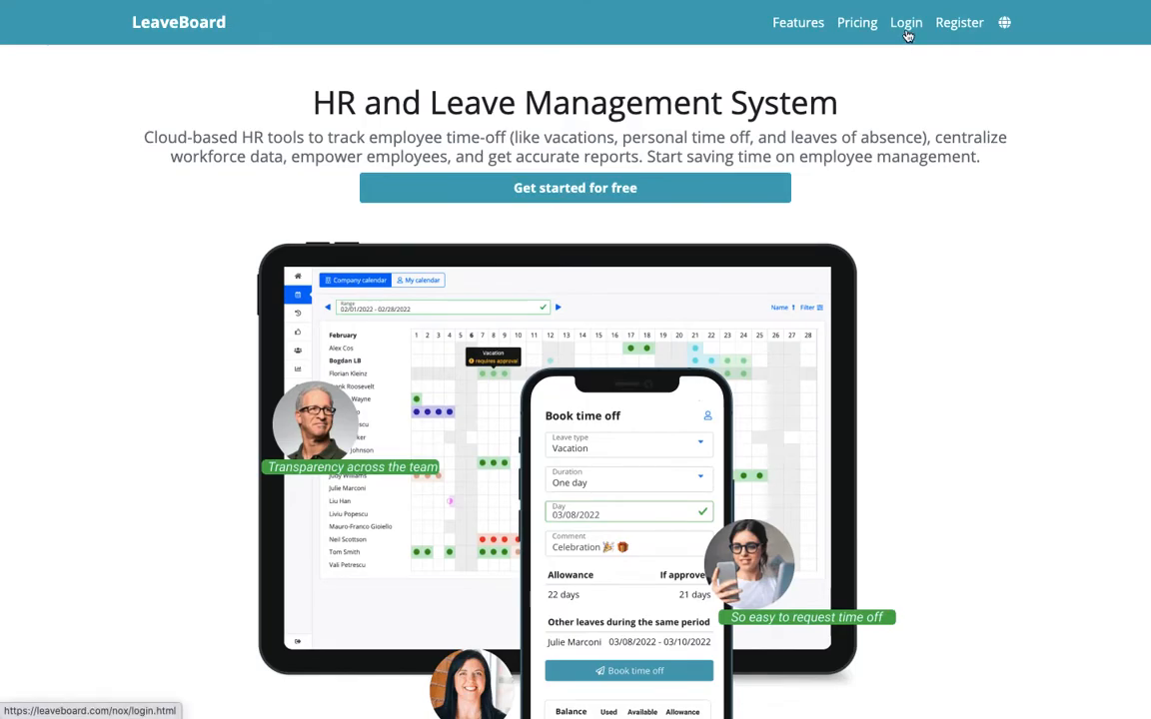
Log in to LeaveBoard with the listed Google account.
left_click(905, 22)
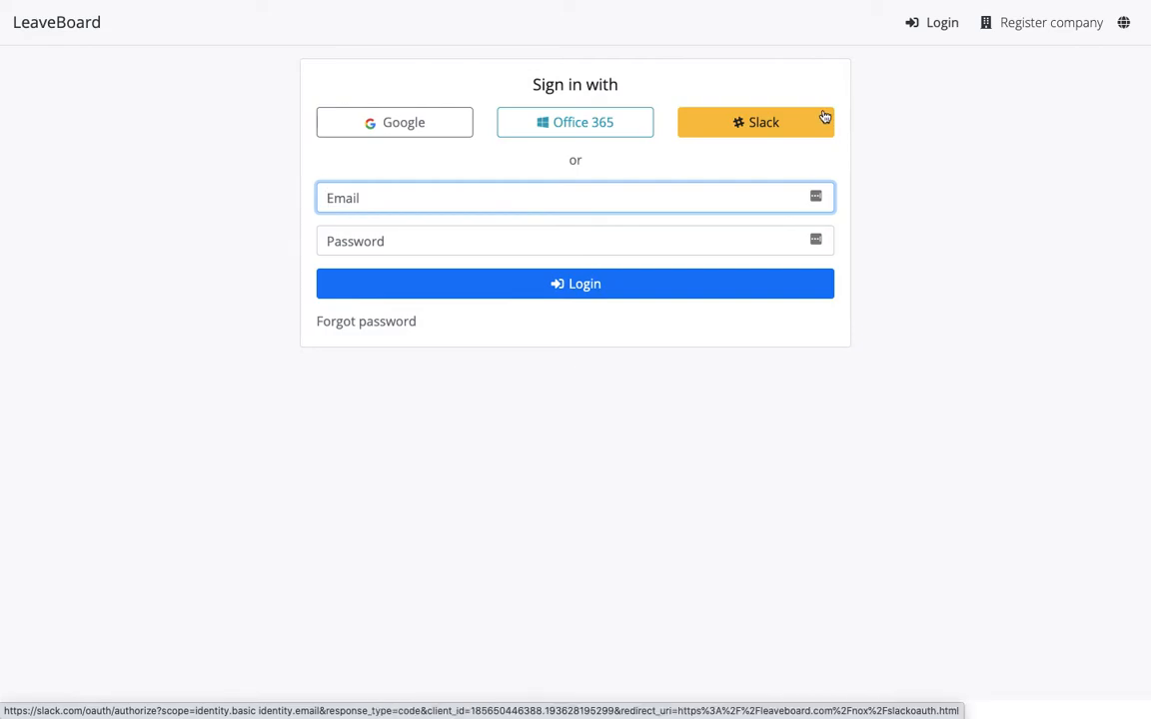
left_click(420, 119)
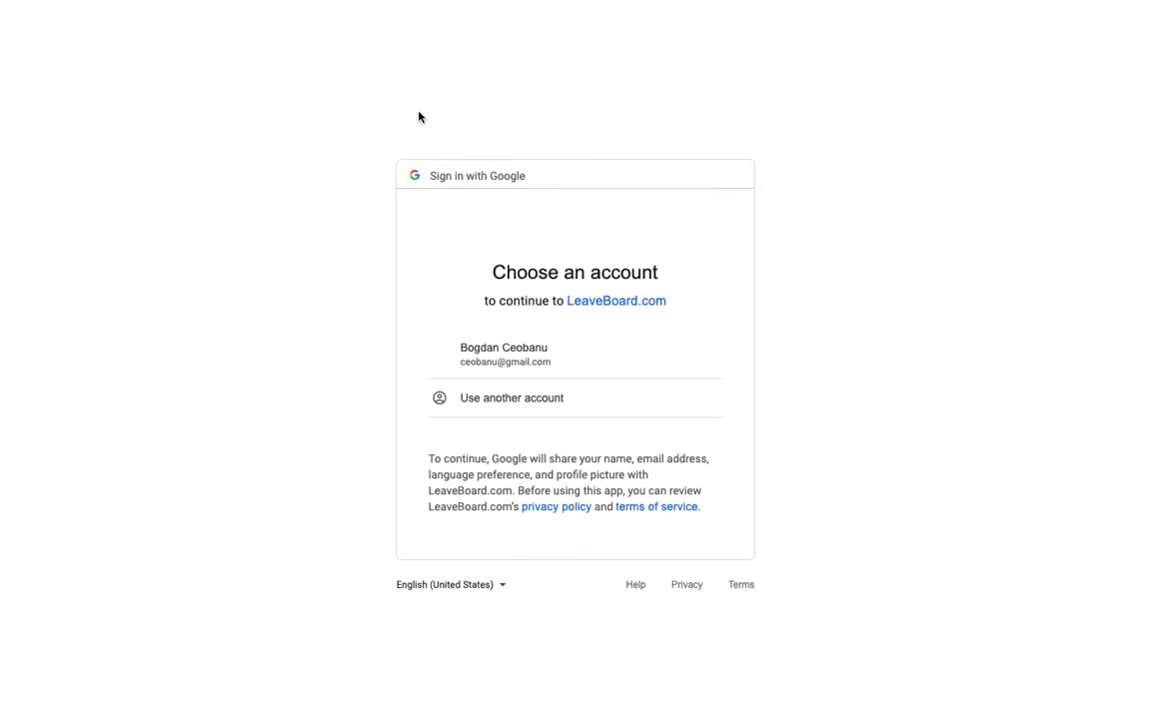
left_click(480, 366)
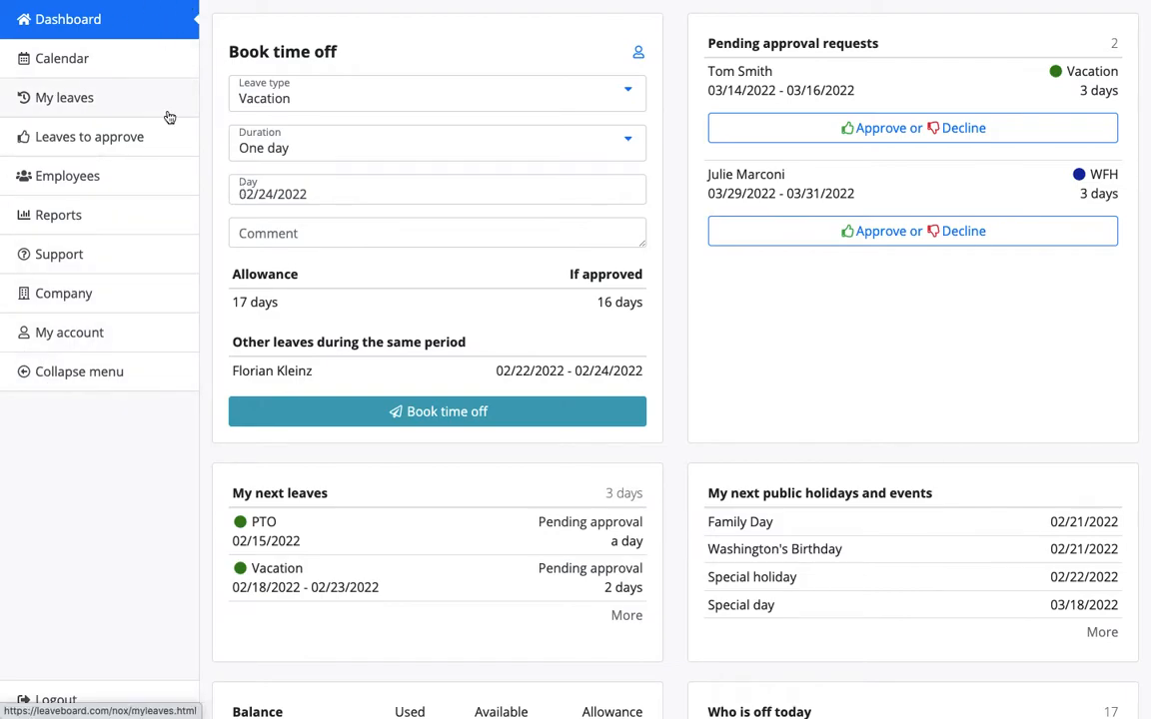
Set the dashboard team calendar's range to 02/01/2022 - 02/28/2022.
scroll(211, 442, "down", 3)
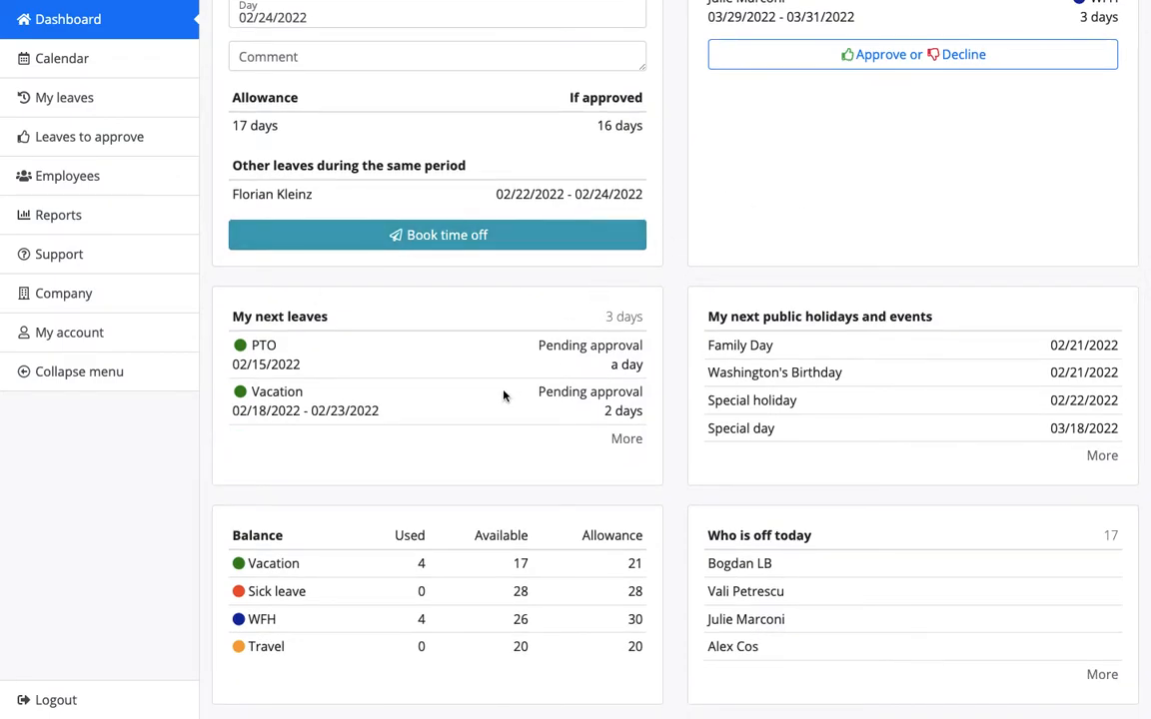
scroll(828, 363, "down", 5)
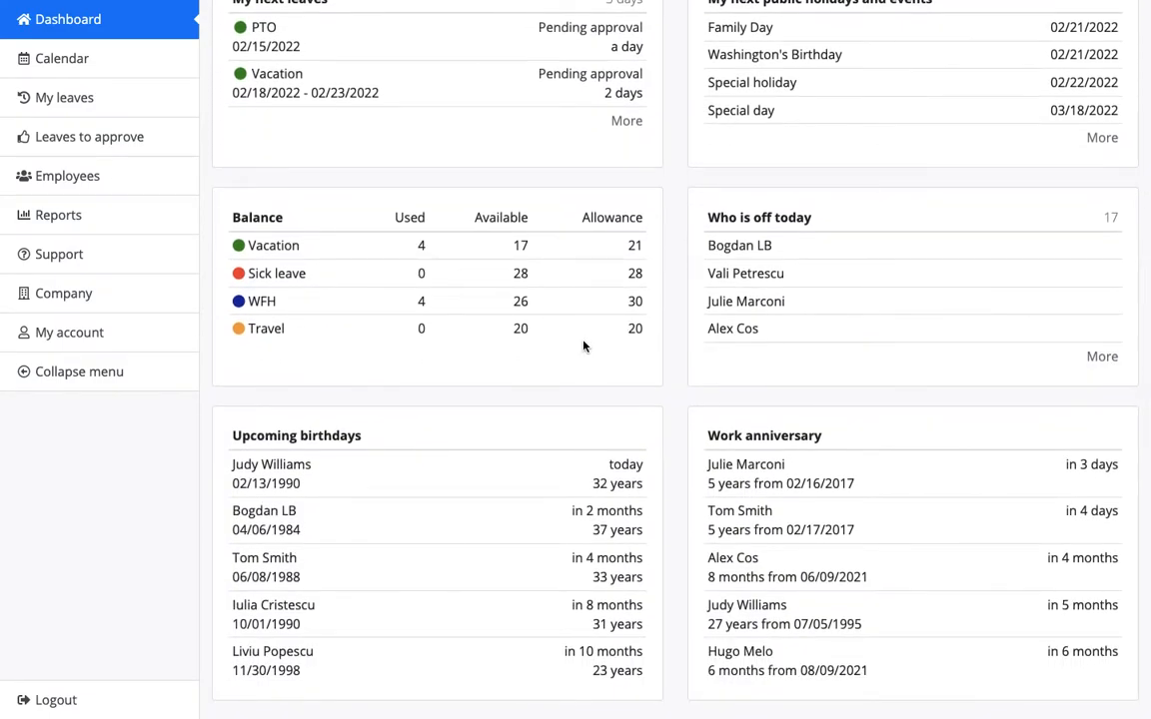
scroll(586, 506, "down", 8)
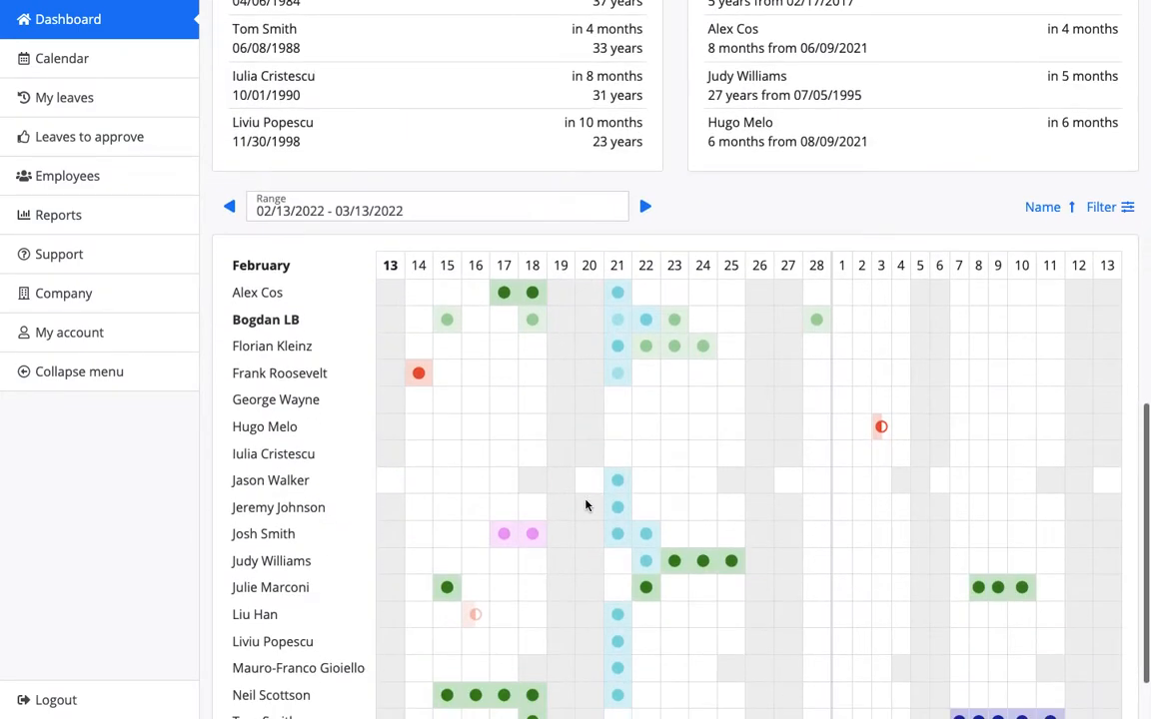
scroll(586, 506, "down", 1)
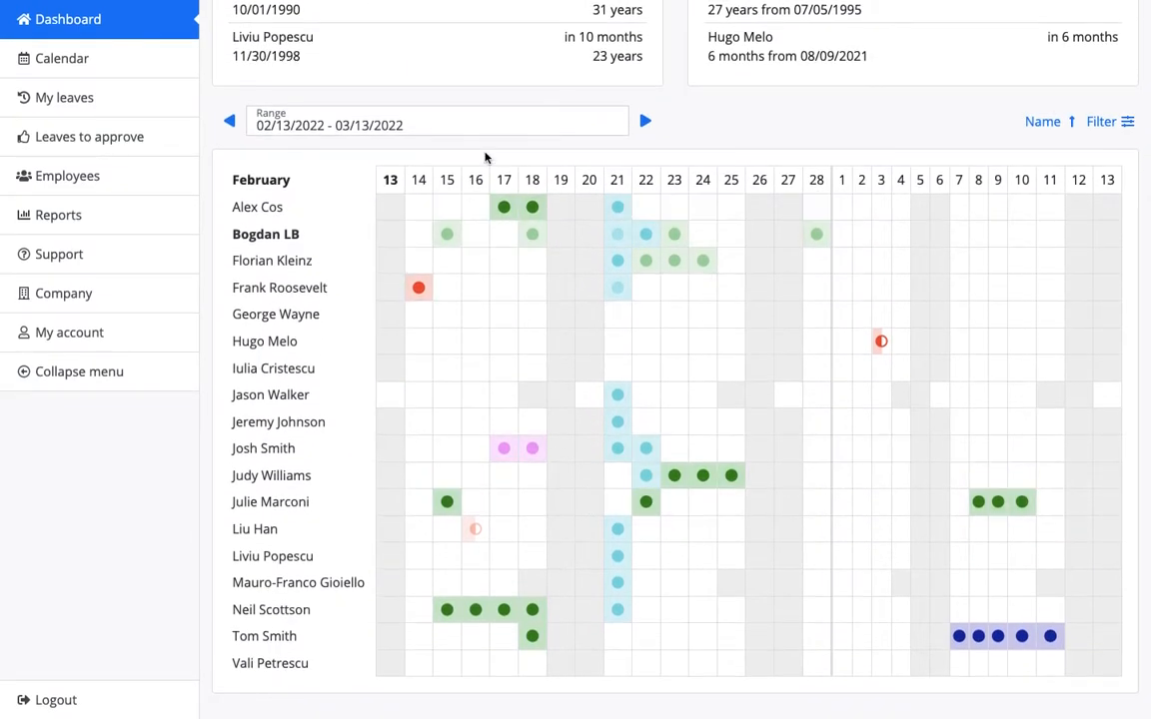
left_click(486, 134)
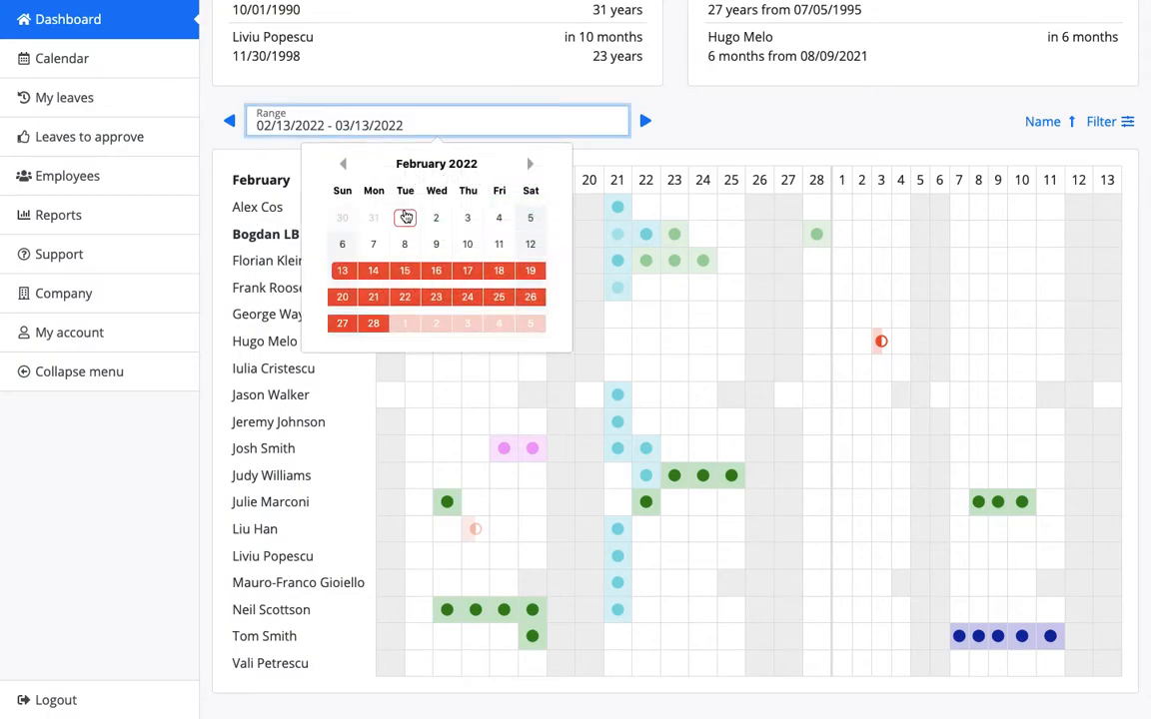
left_click(405, 216)
left_click(373, 322)
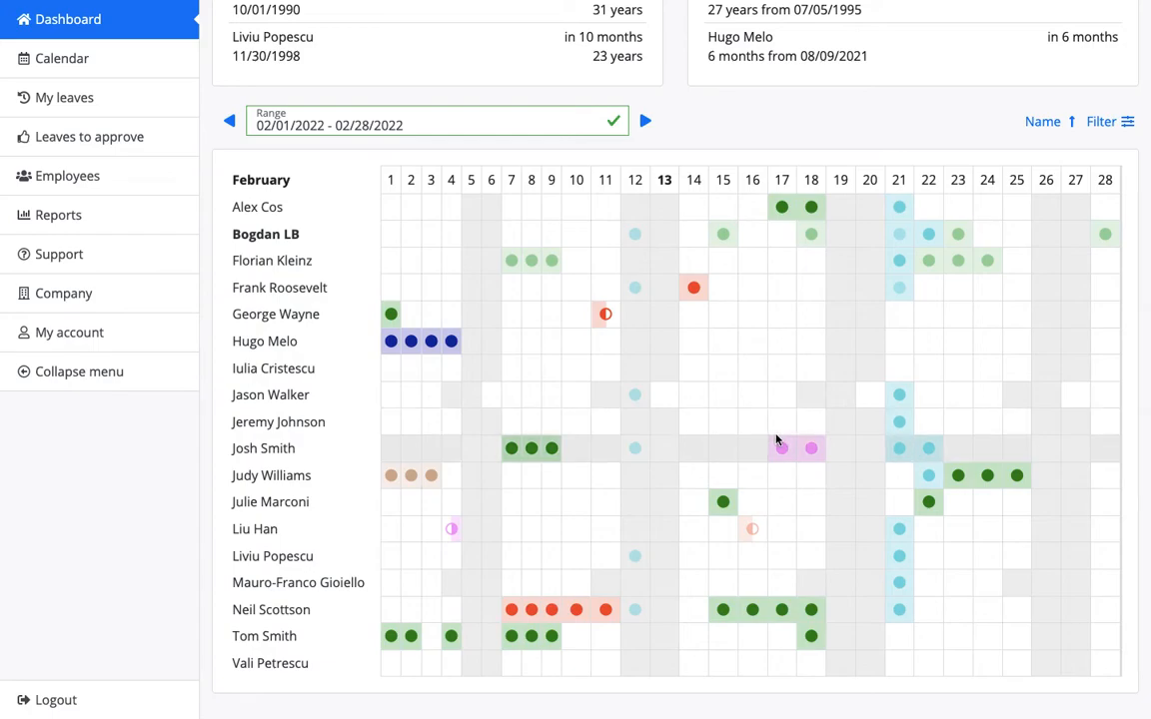
Filter the team calendar by the Design team and clear that team filter.
mouse_move(780, 449)
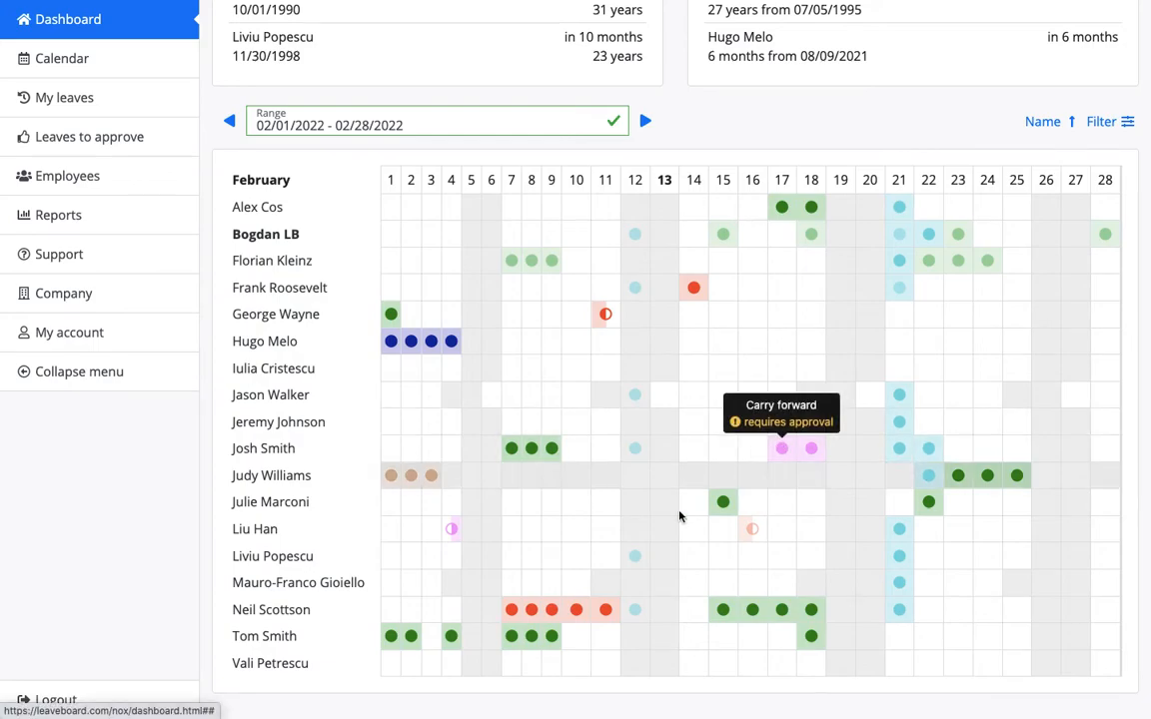
mouse_move(578, 608)
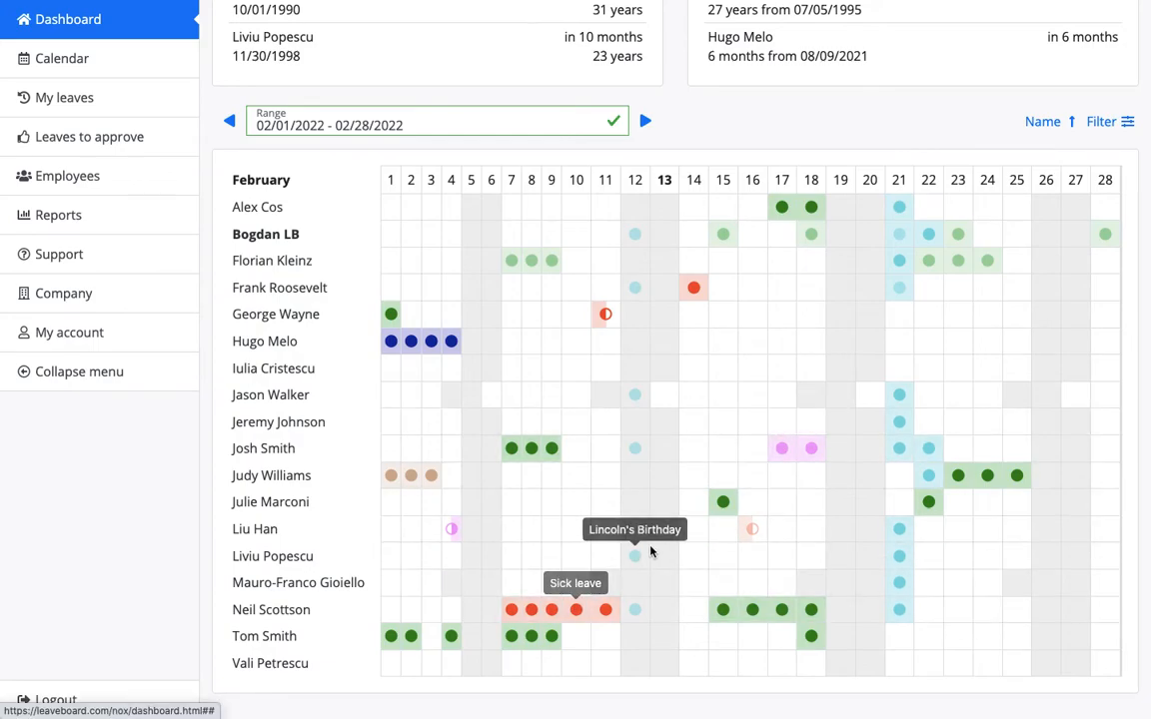
mouse_move(901, 395)
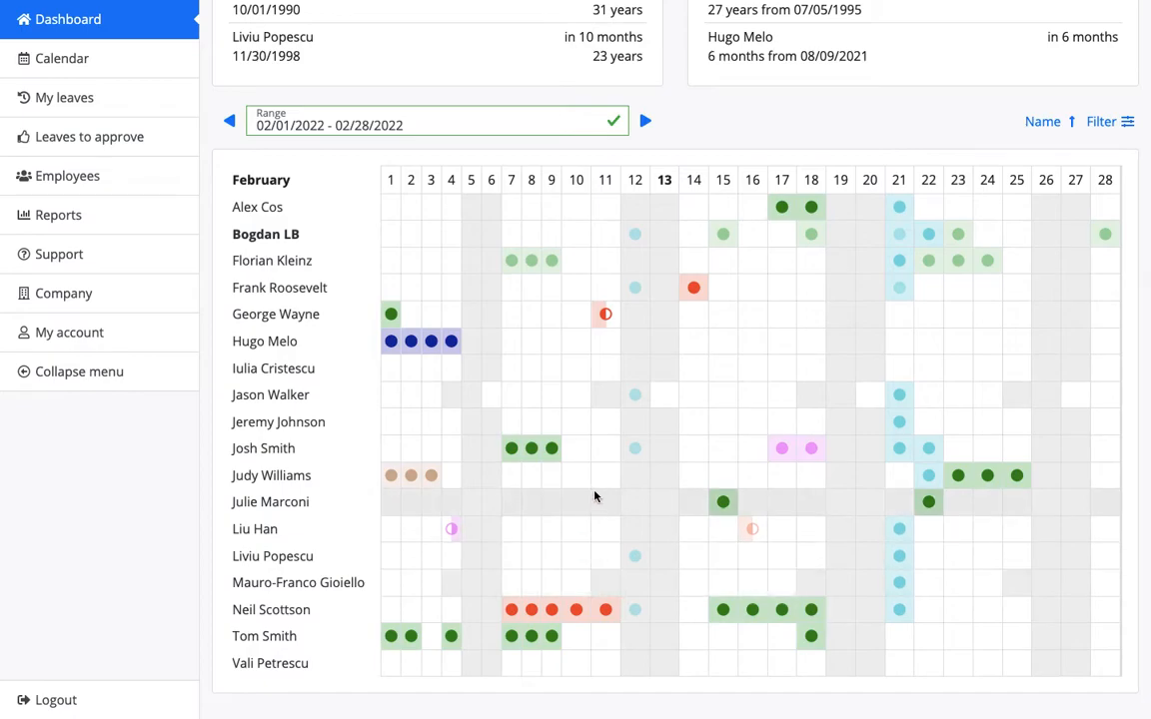
left_click(1102, 121)
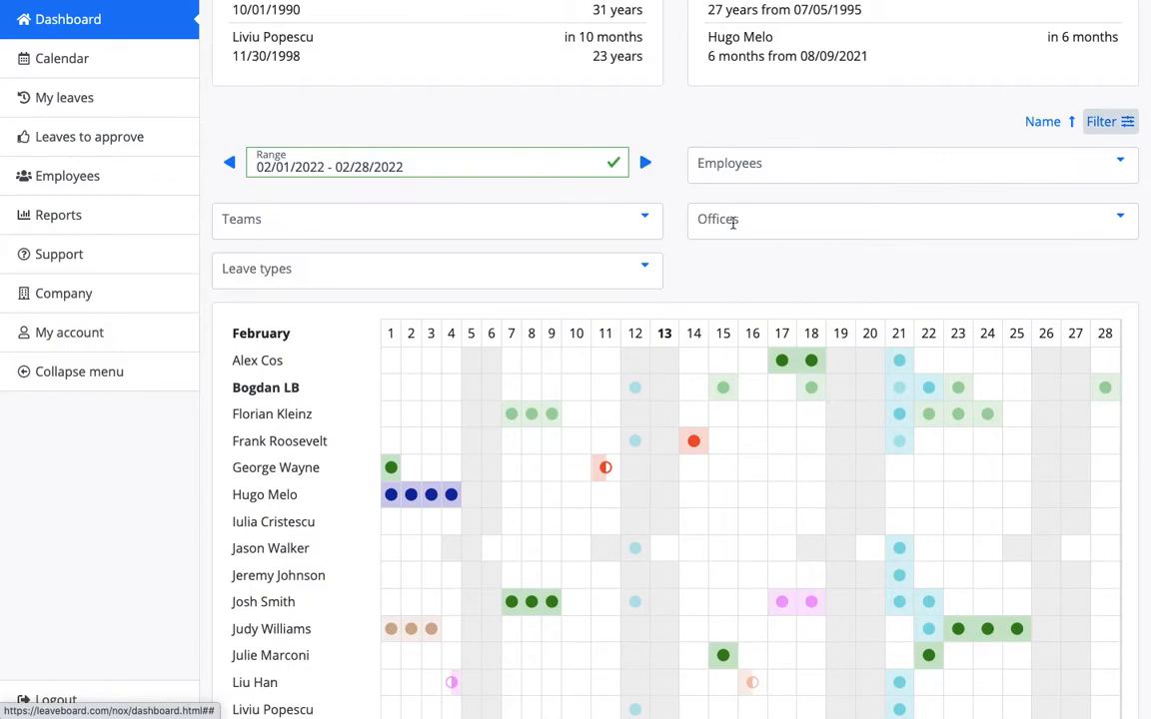
left_click(640, 214)
left_click(538, 265)
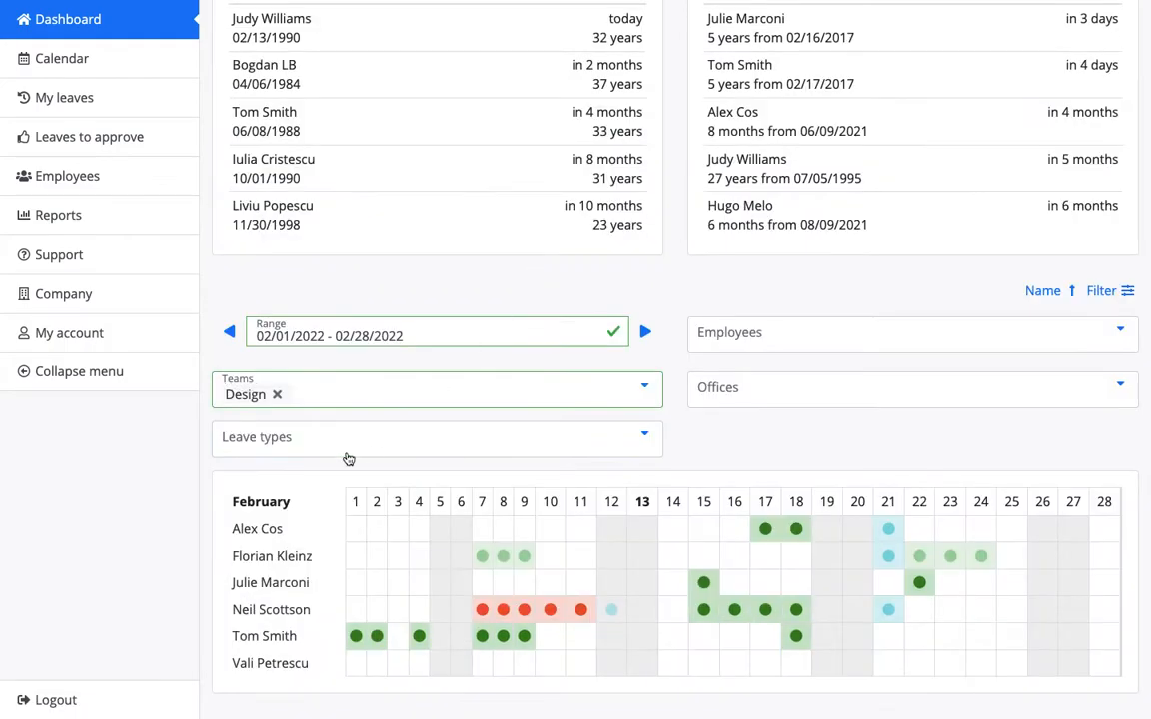
left_click(279, 396)
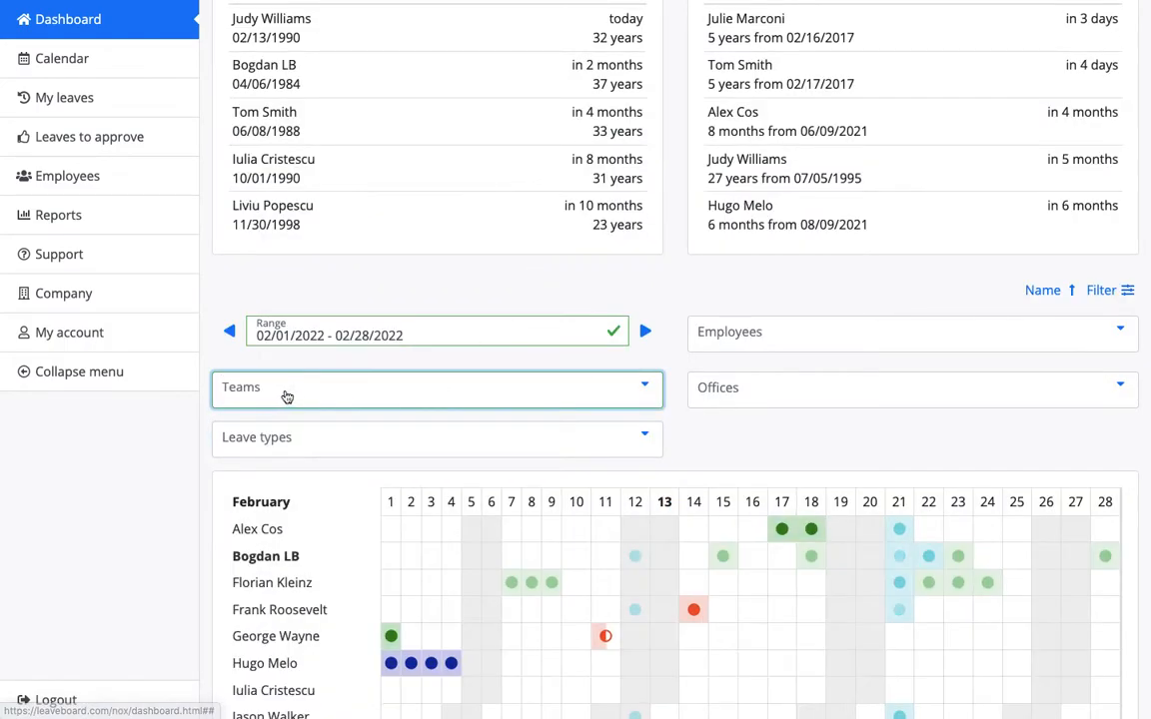
Filter the team calendar by the Canada office, clear that filter and hide the filter options.
left_click(768, 406)
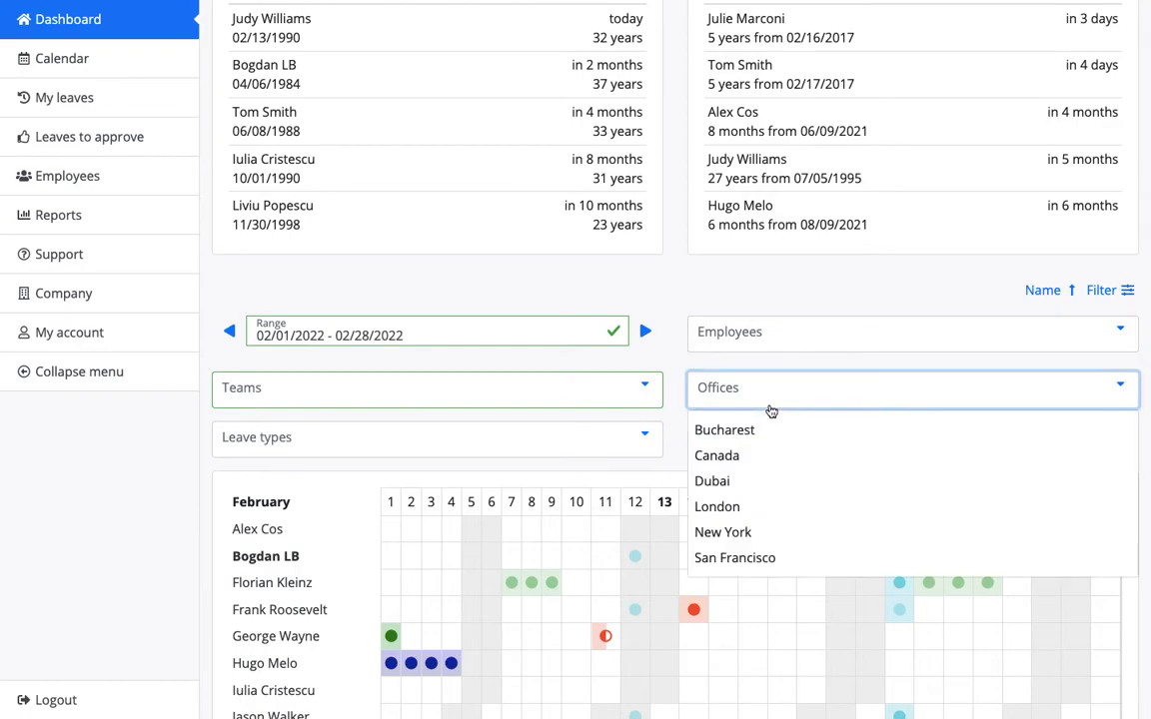
left_click(757, 457)
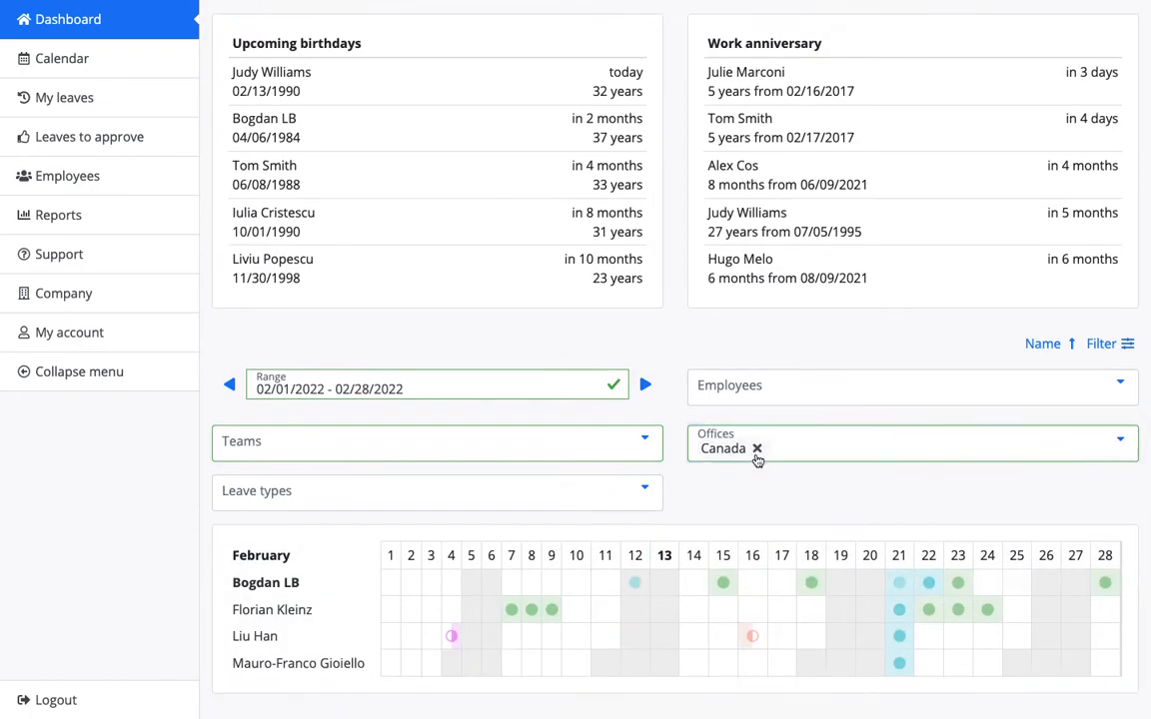
left_click(756, 449)
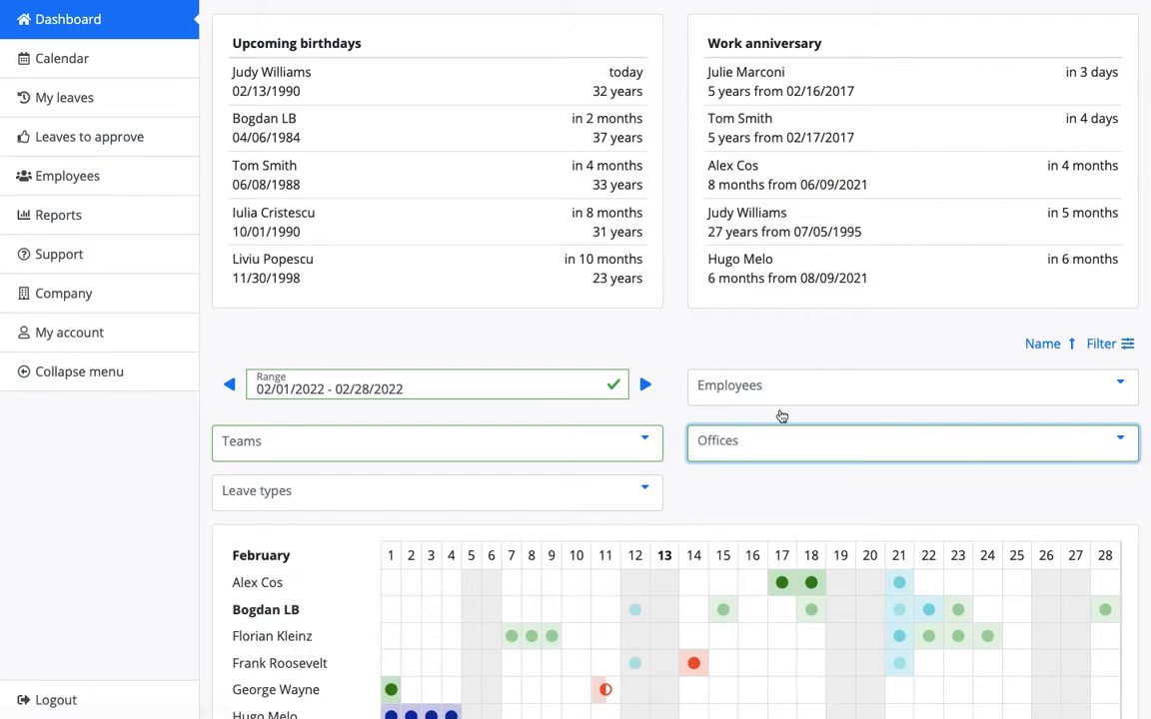
left_click(1097, 344)
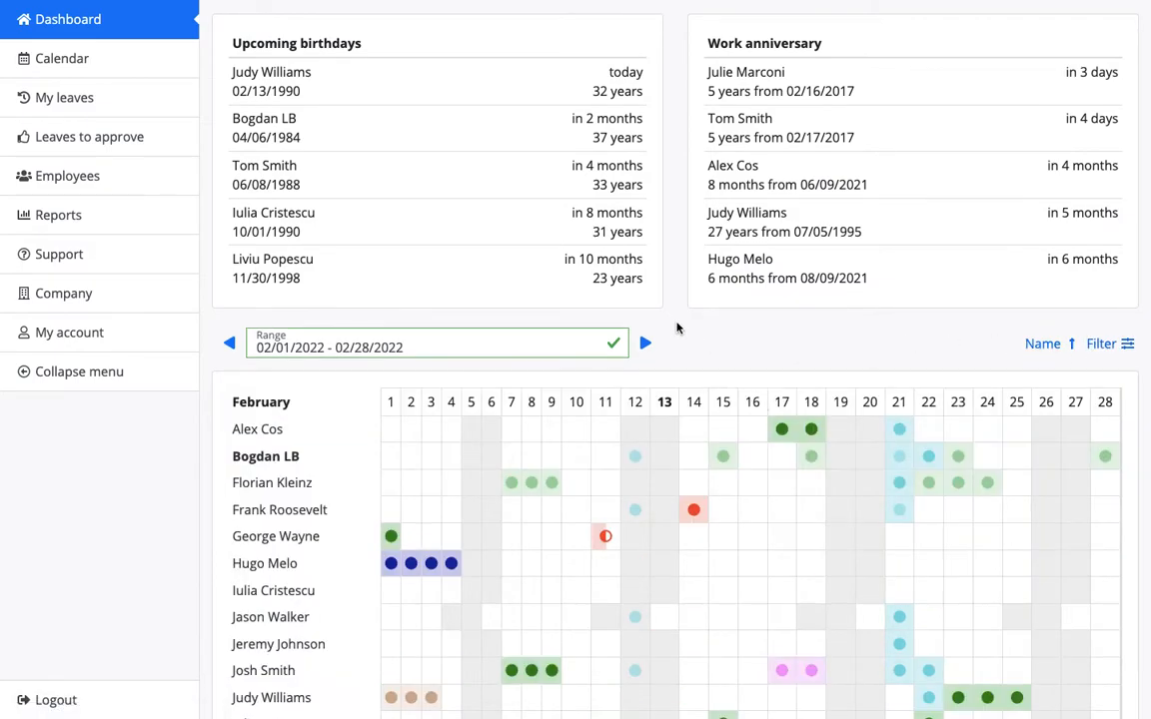
Examine the Vacation allowance, used days and available days in the dashboard's Balance summary.
scroll(676, 328, "up", 3)
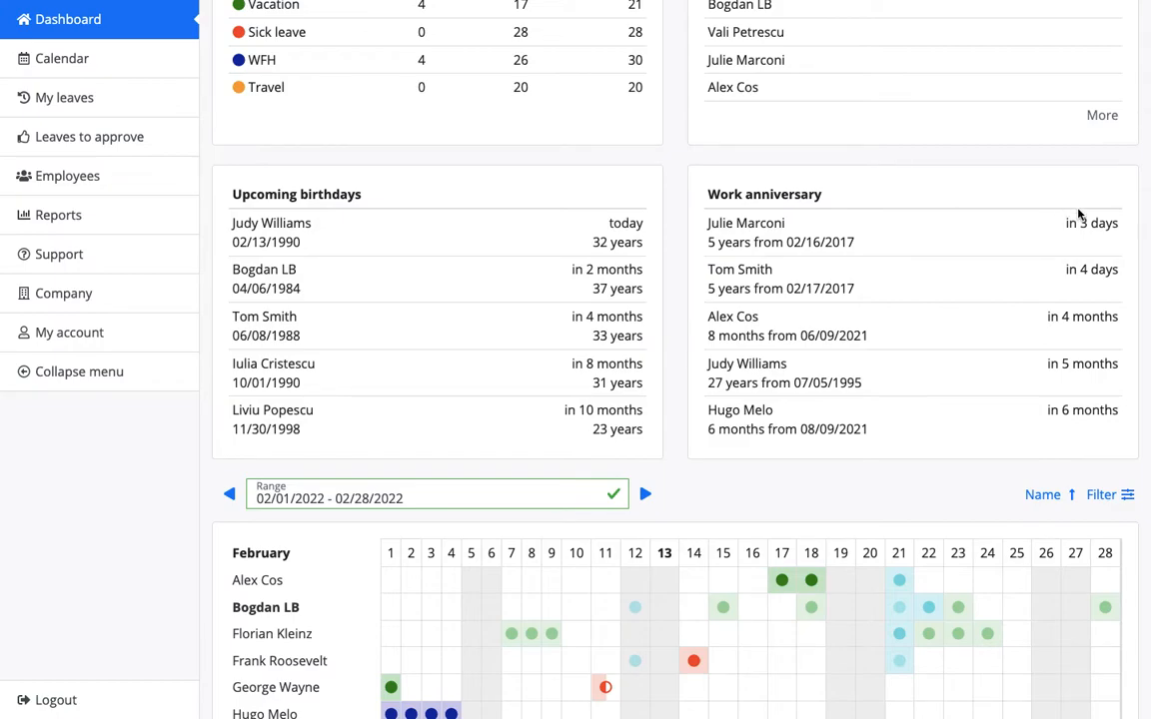
scroll(895, 278, "up", 3)
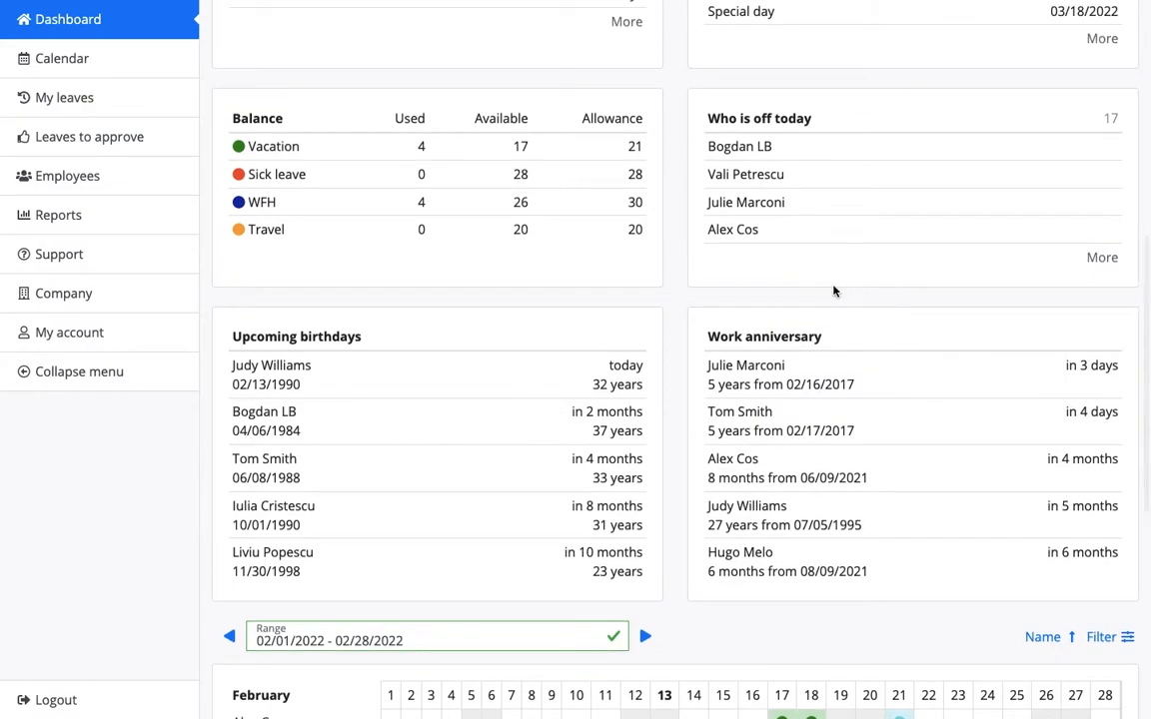
scroll(572, 252, "up", 3)
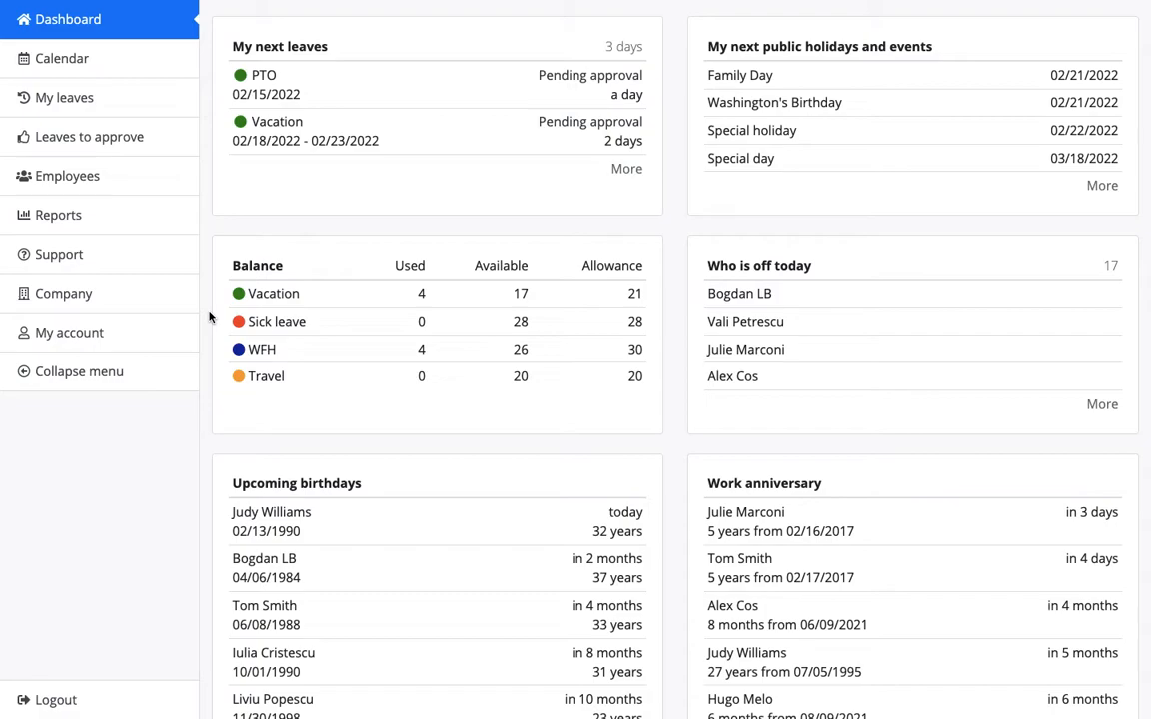
double_click(625, 292)
double_click(419, 292)
left_click(507, 293)
left_click_drag(516, 293, 534, 292)
scroll(495, 350, "up", 1)
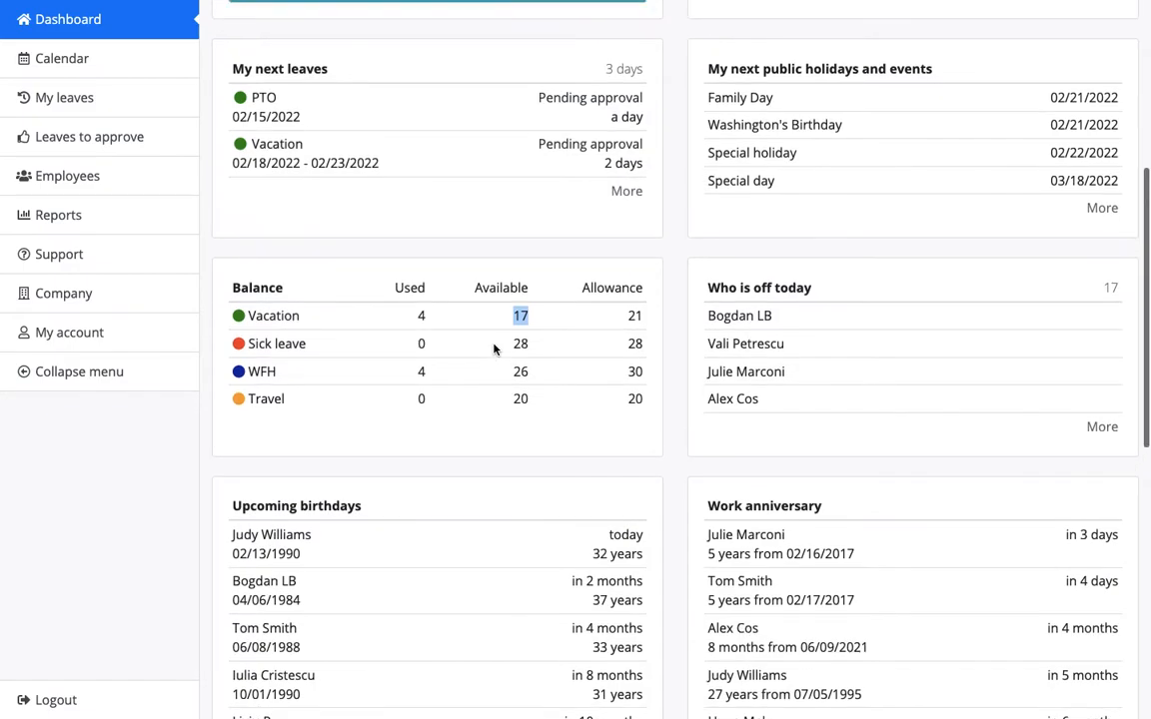
left_click(514, 272)
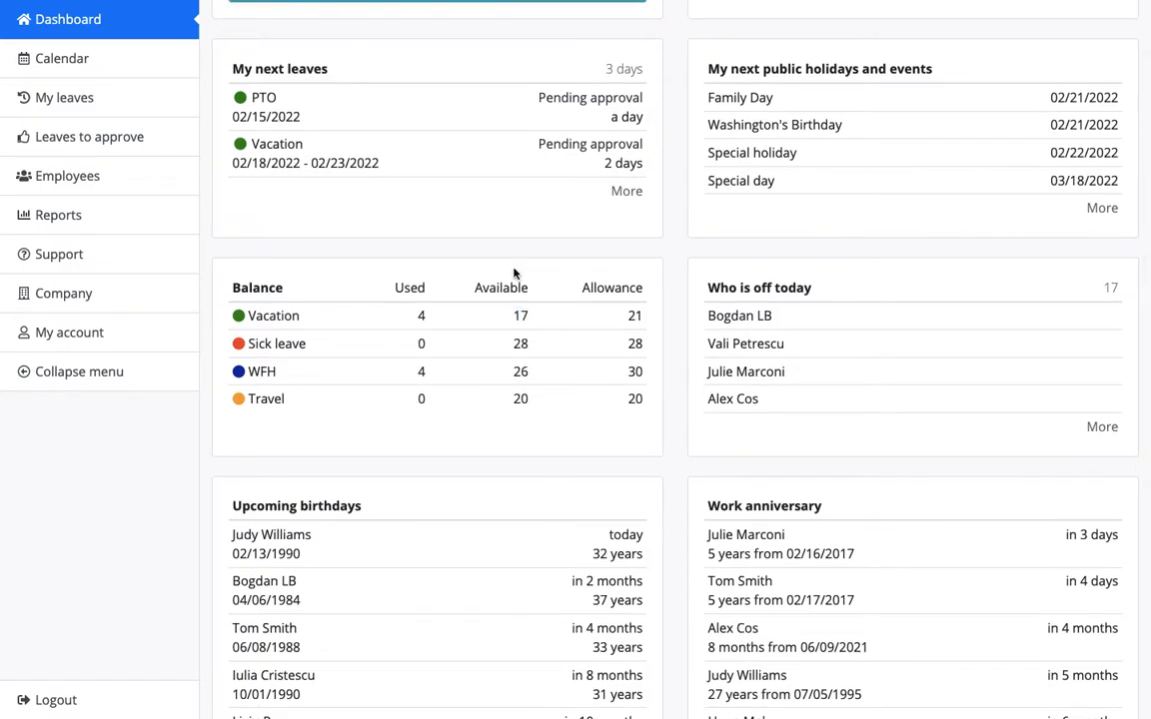
Open the pending vacation request for 03/14/2022 - 03/16/2022 and check its start and end dates.
scroll(511, 280, "up", 3)
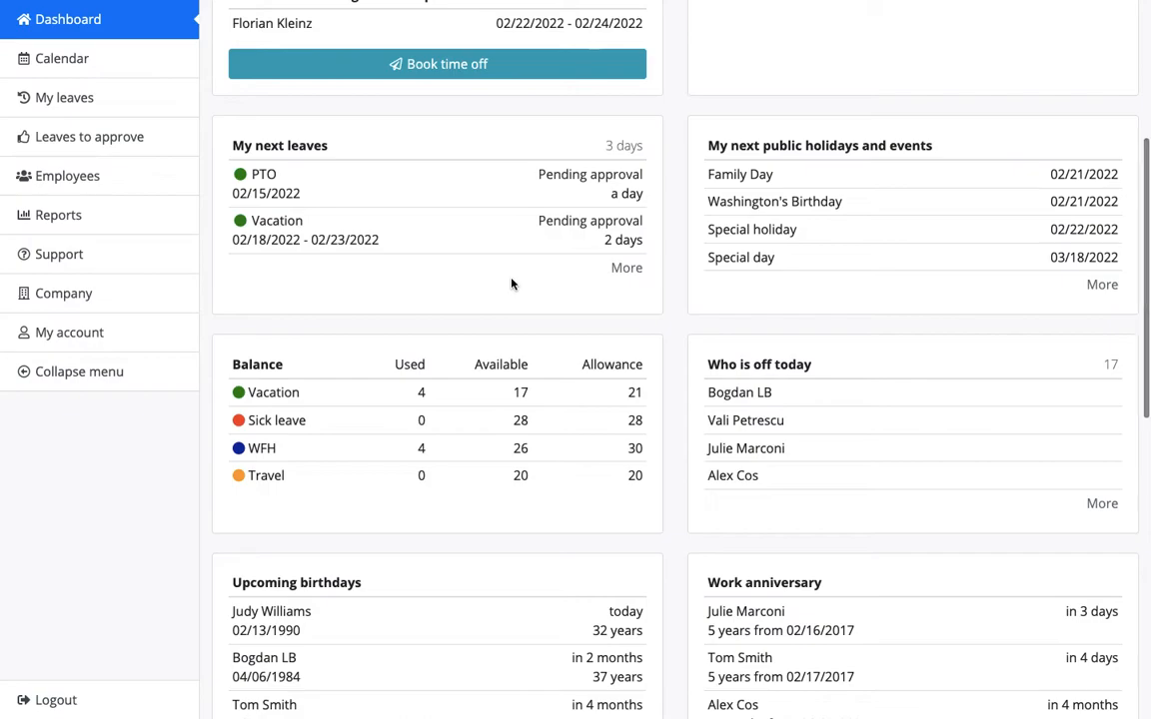
scroll(512, 283, "up", 1)
scroll(511, 284, "up", 2)
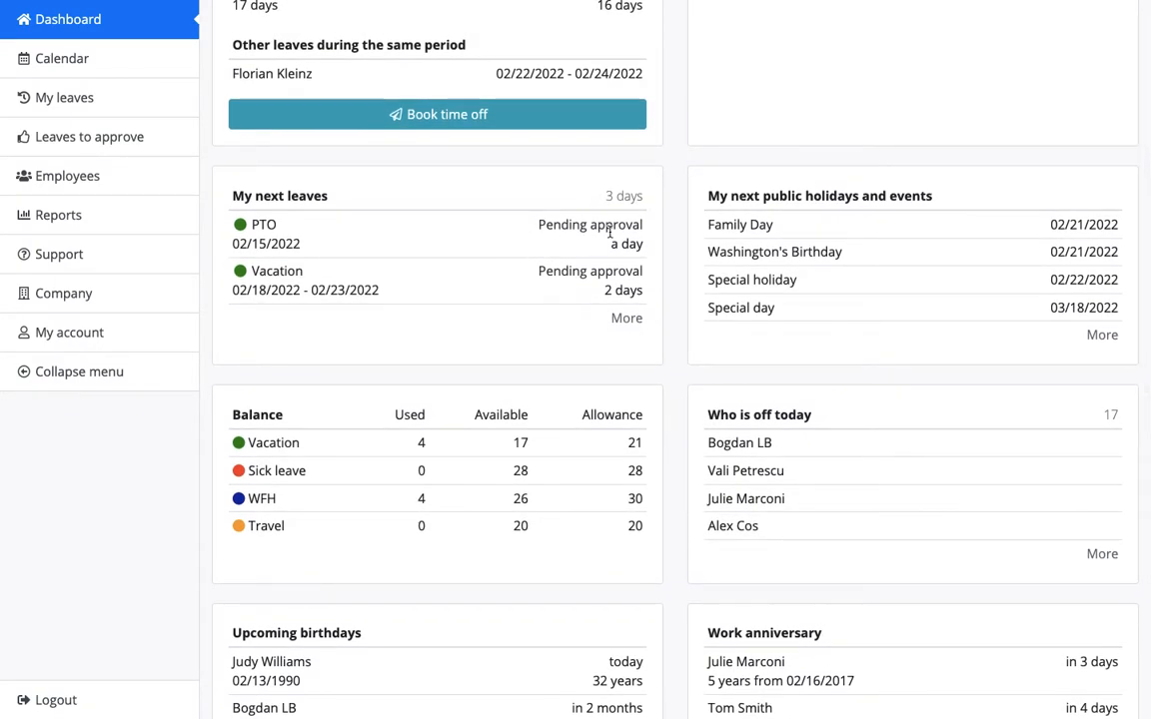
scroll(727, 218, "up", 3)
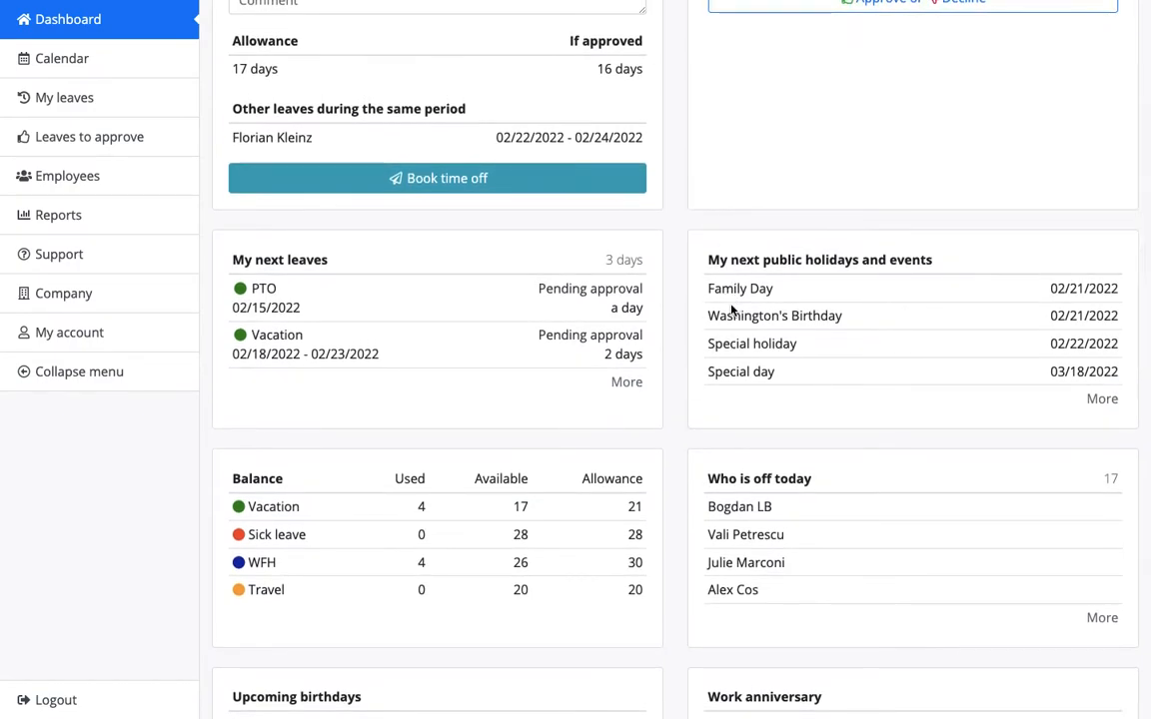
scroll(731, 311, "up", 6)
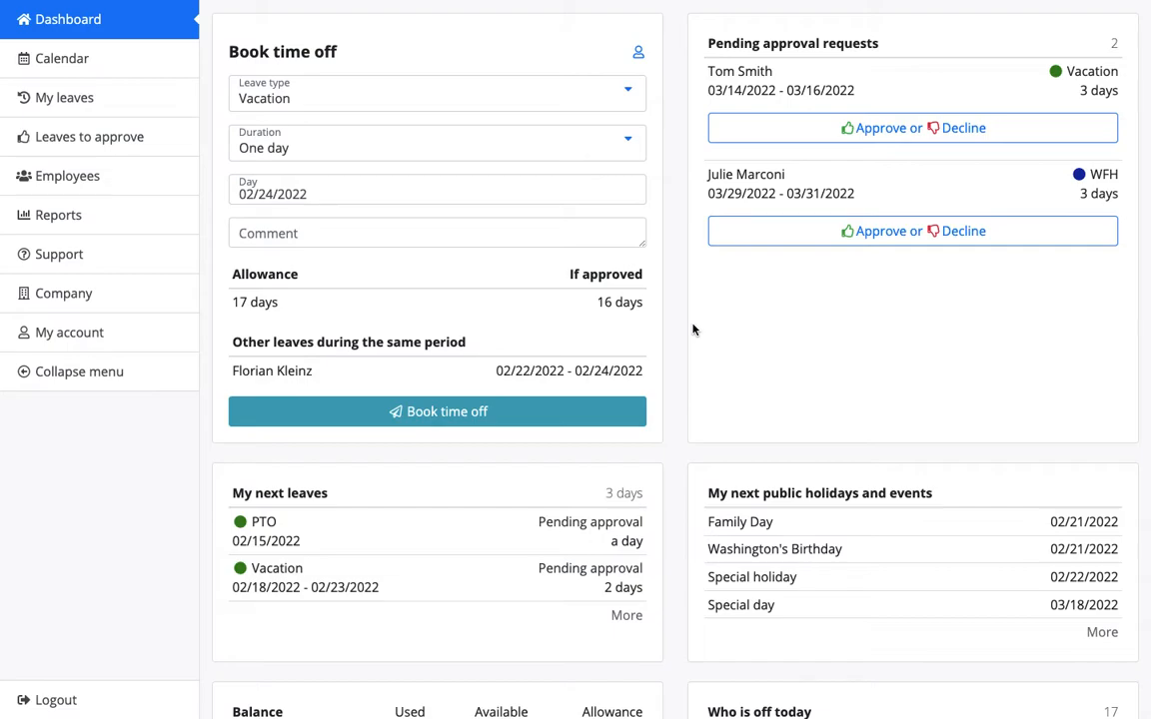
left_click(740, 130)
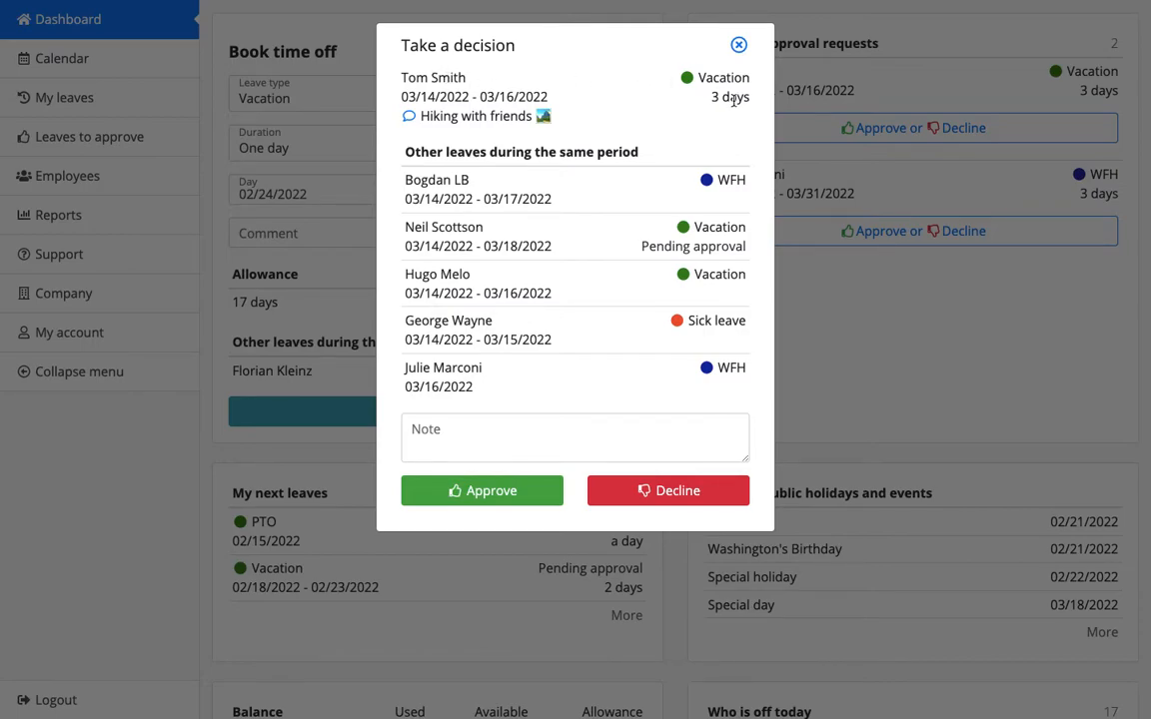
double_click(426, 96)
double_click(503, 94)
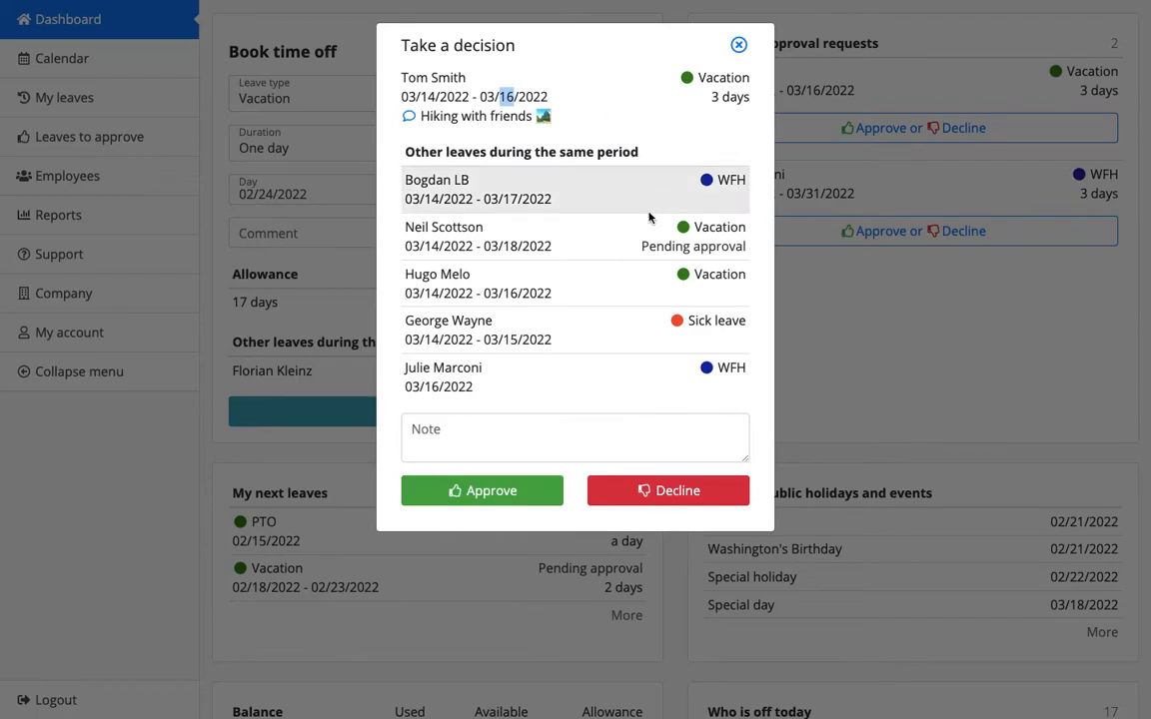
Approve the open vacation request with the note "have.fun".
left_click(499, 441)
type("have.")
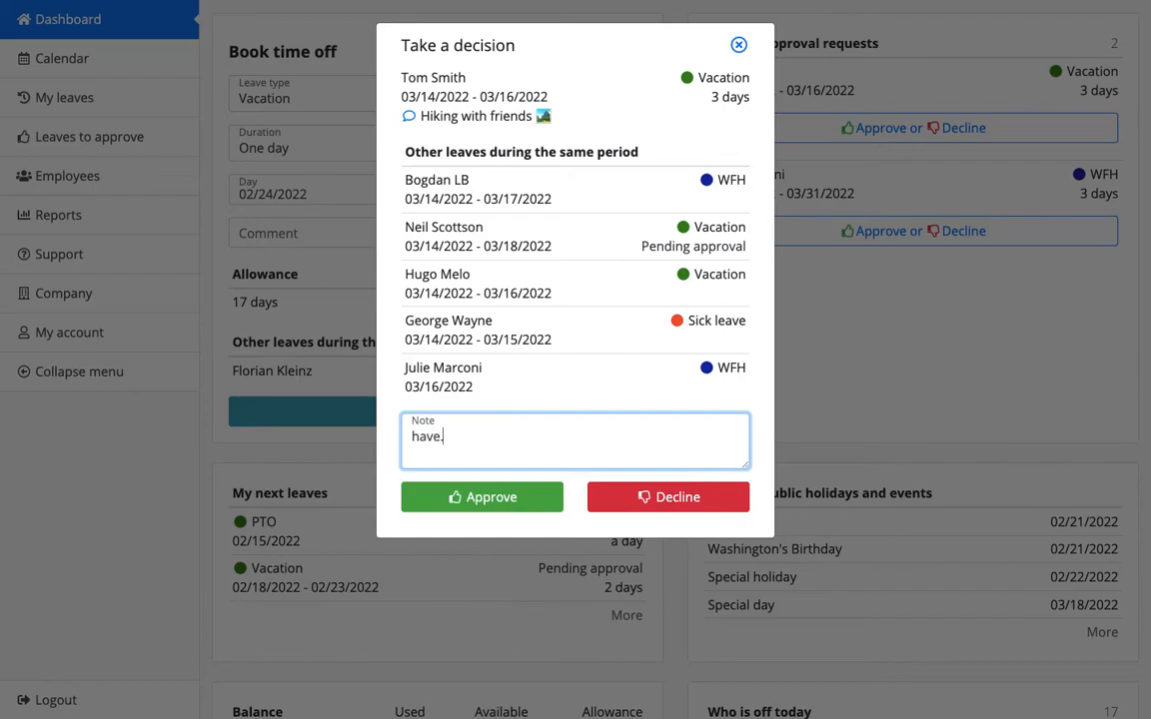
type("fun")
left_click(446, 499)
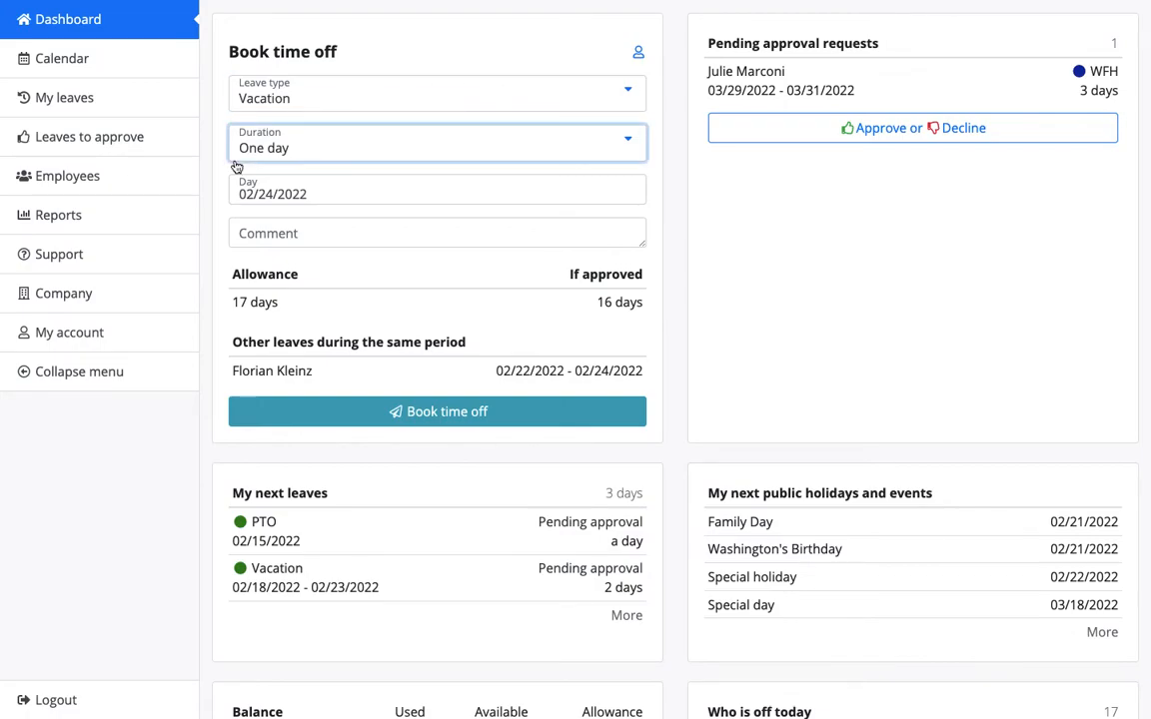
Review the available leave types and duration options in the Book time off form without changing them.
left_click(296, 90)
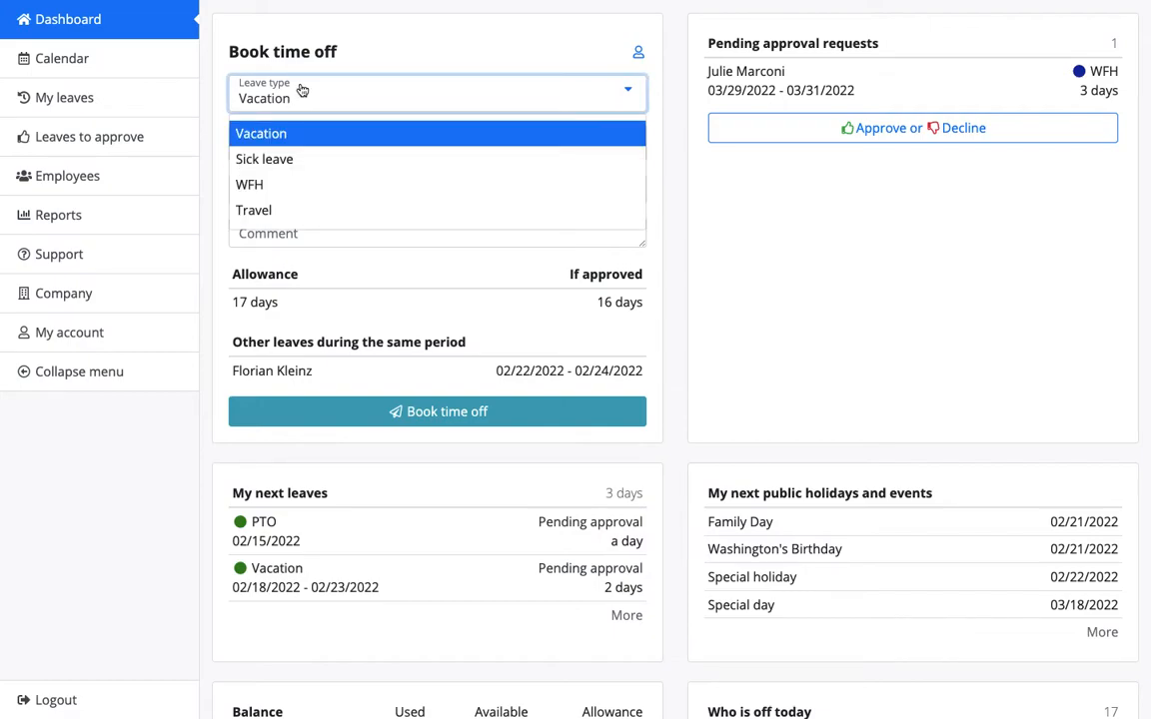
left_click(302, 91)
left_click(287, 144)
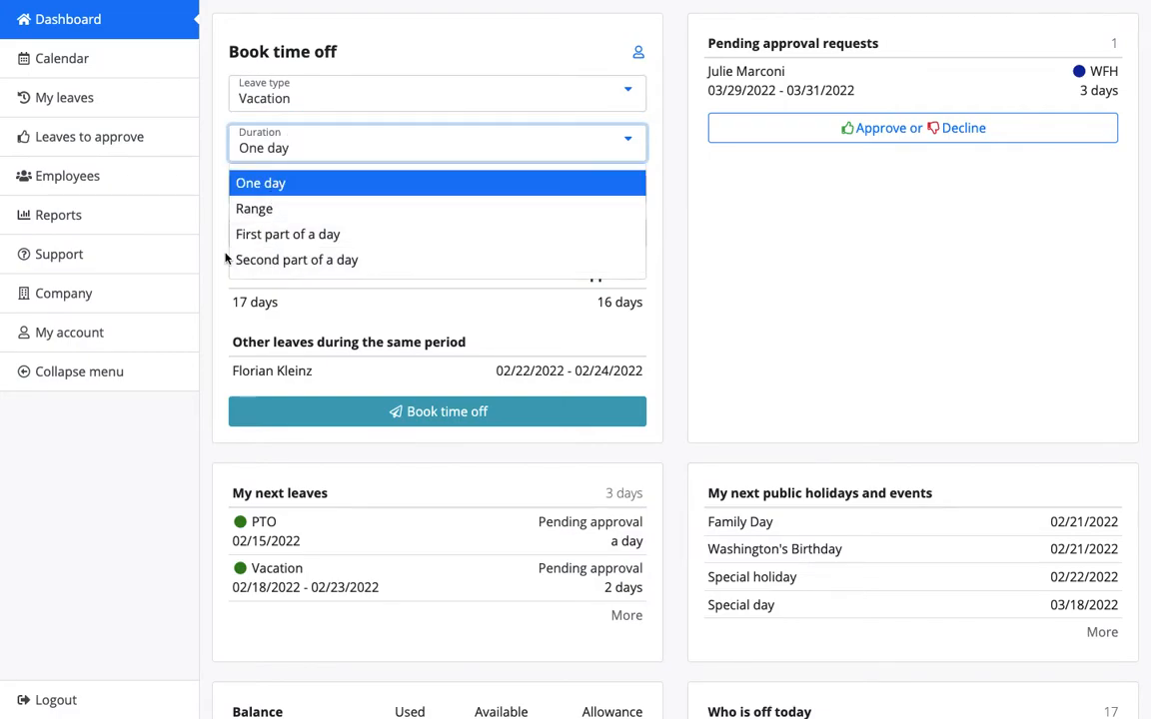
left_click(196, 225)
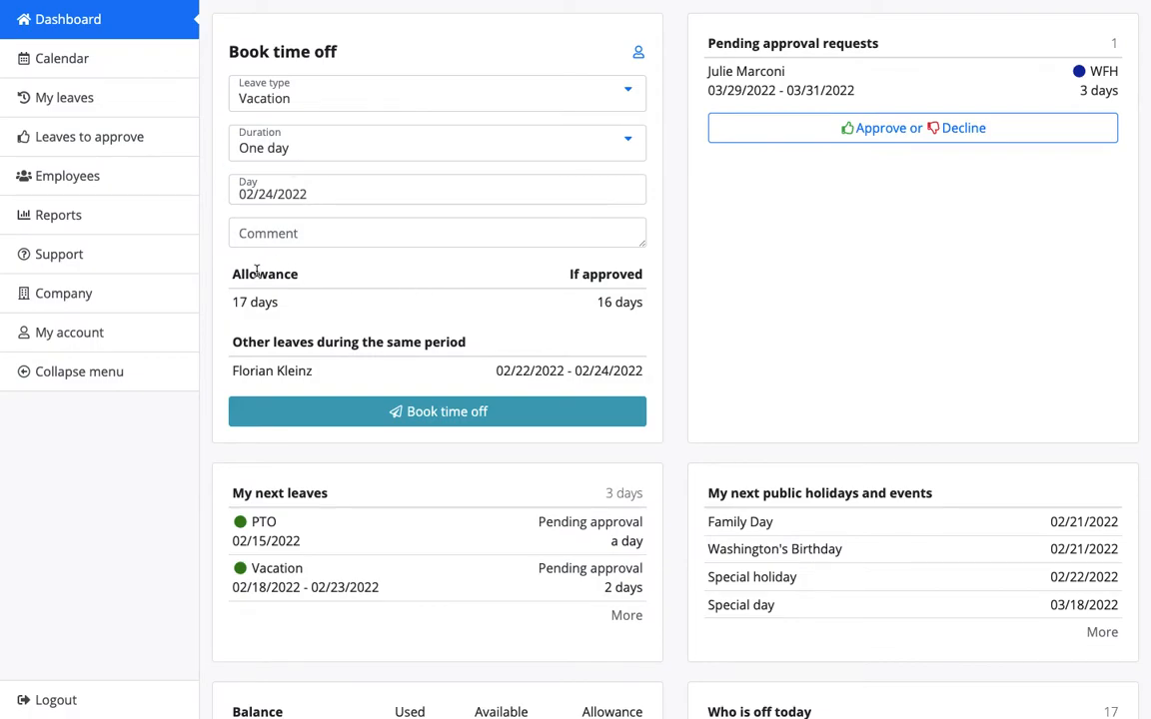
Check the allowance figures for the one-day vacation request, and change it to a Range from 02/11/2022 to 02/14/2022.
left_click_drag(232, 302, 284, 311)
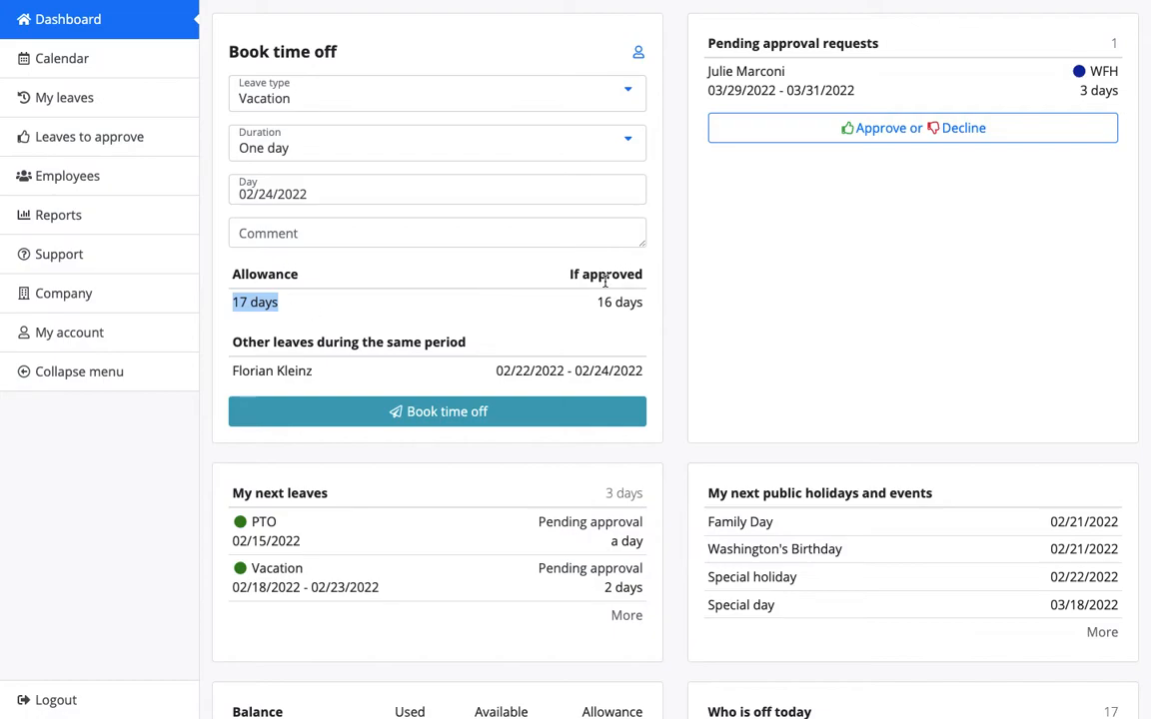
left_click_drag(596, 301, 642, 302)
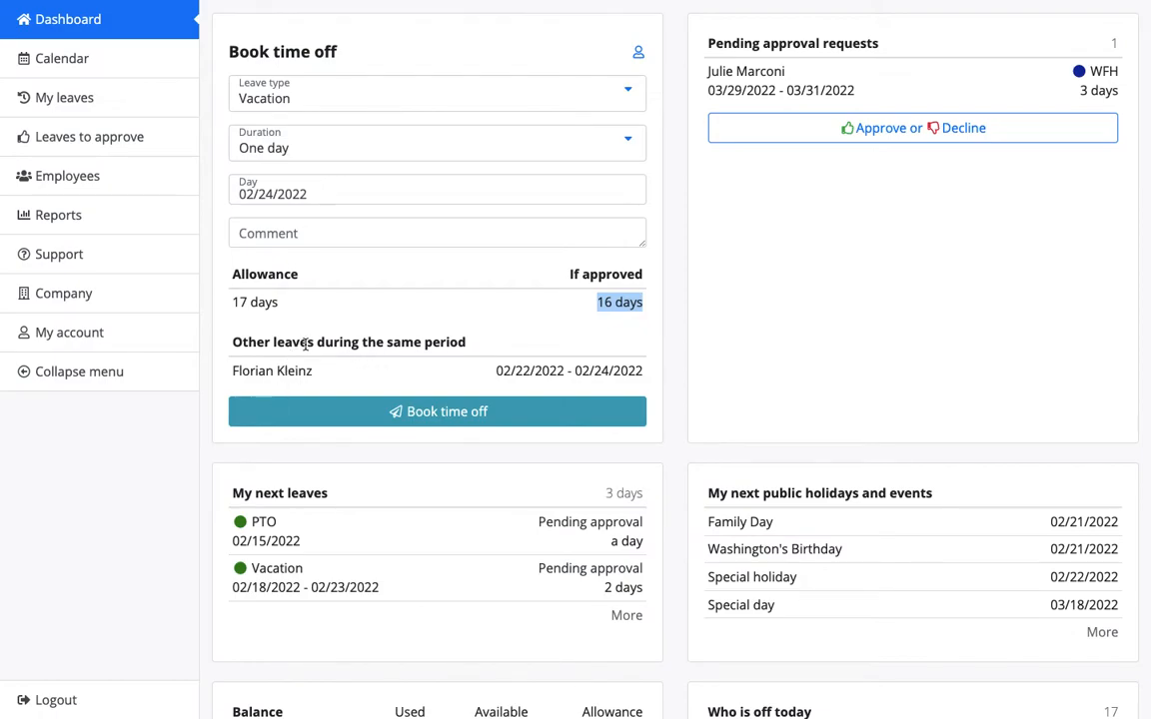
left_click(345, 150)
left_click(308, 210)
left_click(340, 194)
left_click(392, 317)
left_click(299, 341)
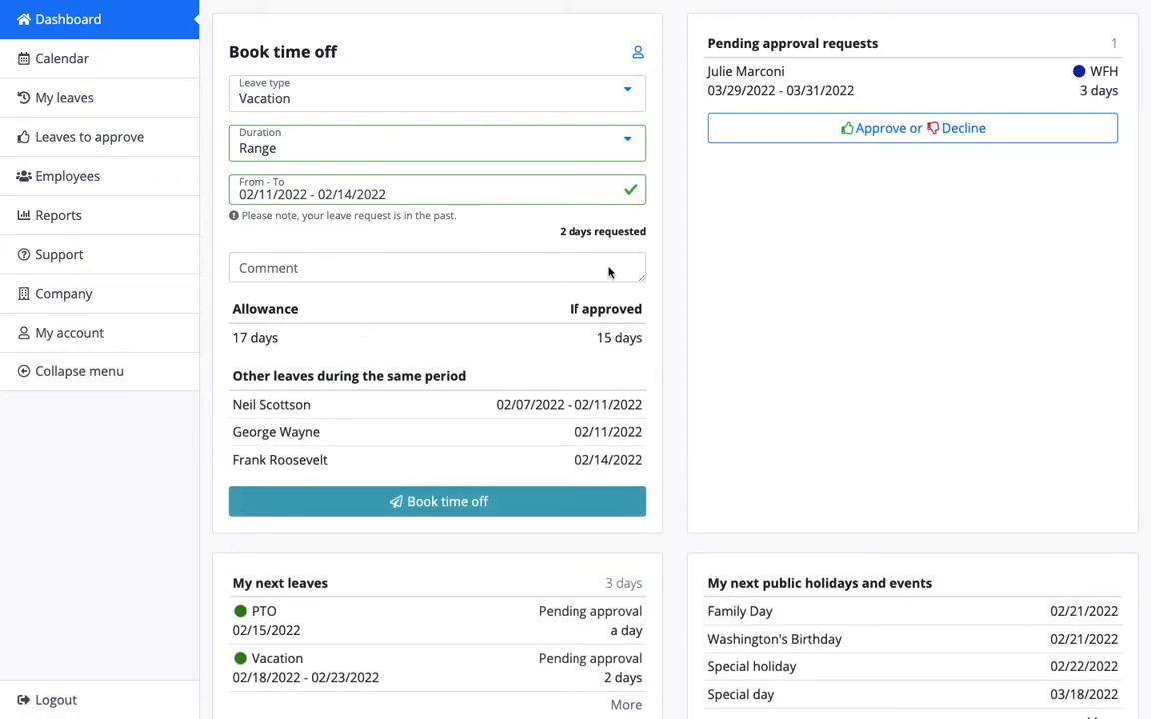
triple_click(445, 213)
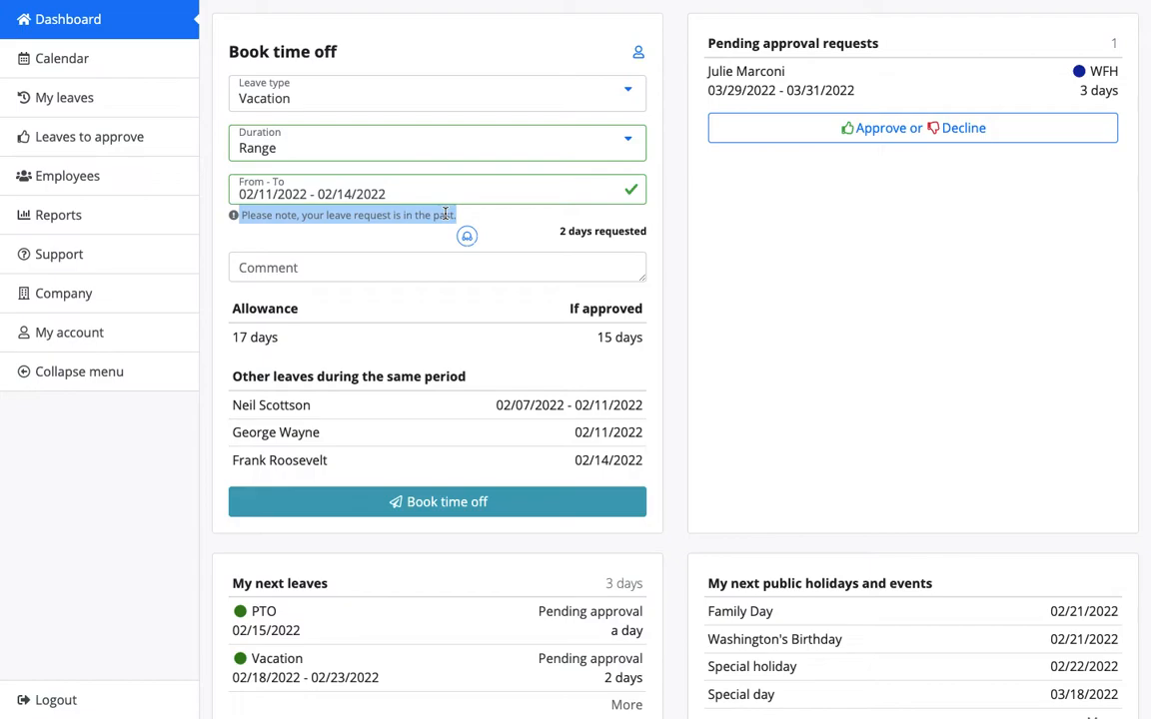
Set the vacation request's range to 03/04/2022 - 03/07/2022, and check the requested days and the allowance if approved.
left_click(538, 193)
left_click(559, 295)
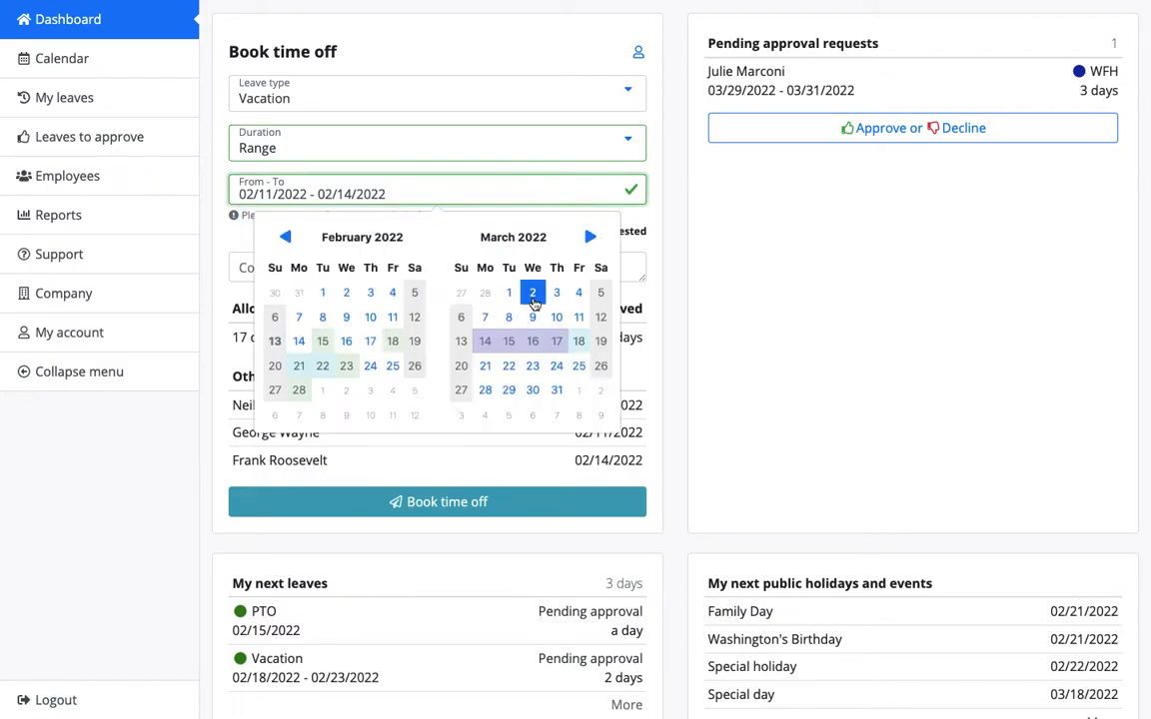
left_click(579, 291)
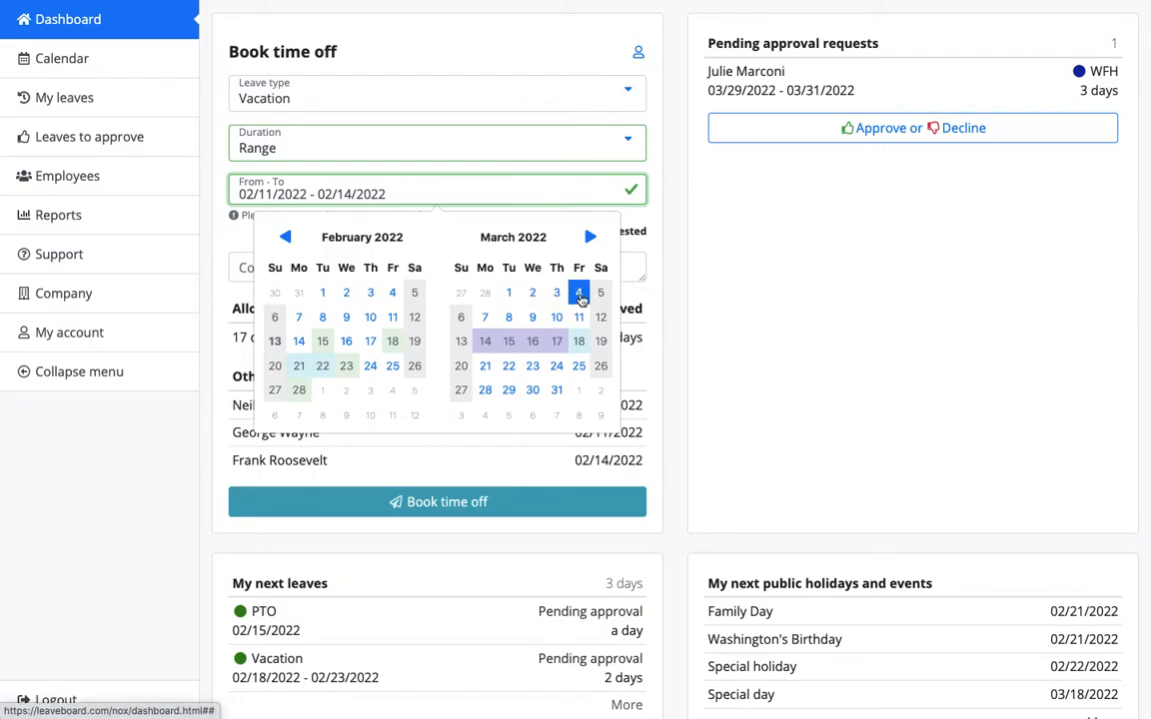
left_click(486, 318)
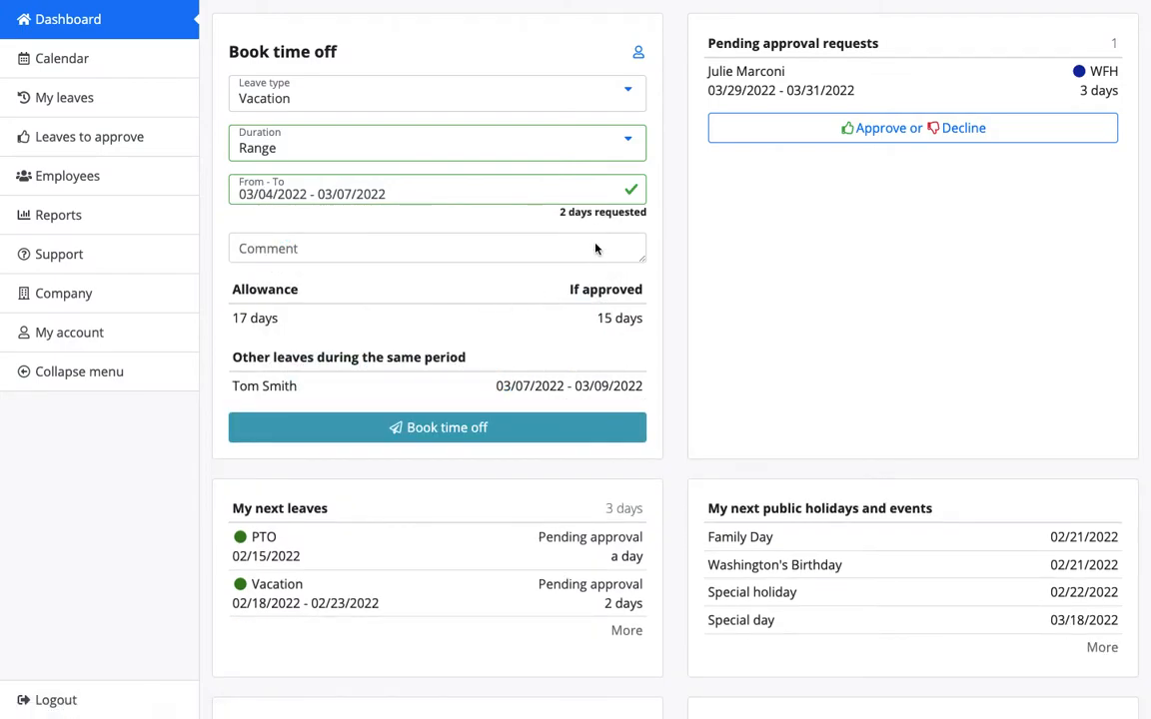
left_click_drag(563, 218, 633, 210)
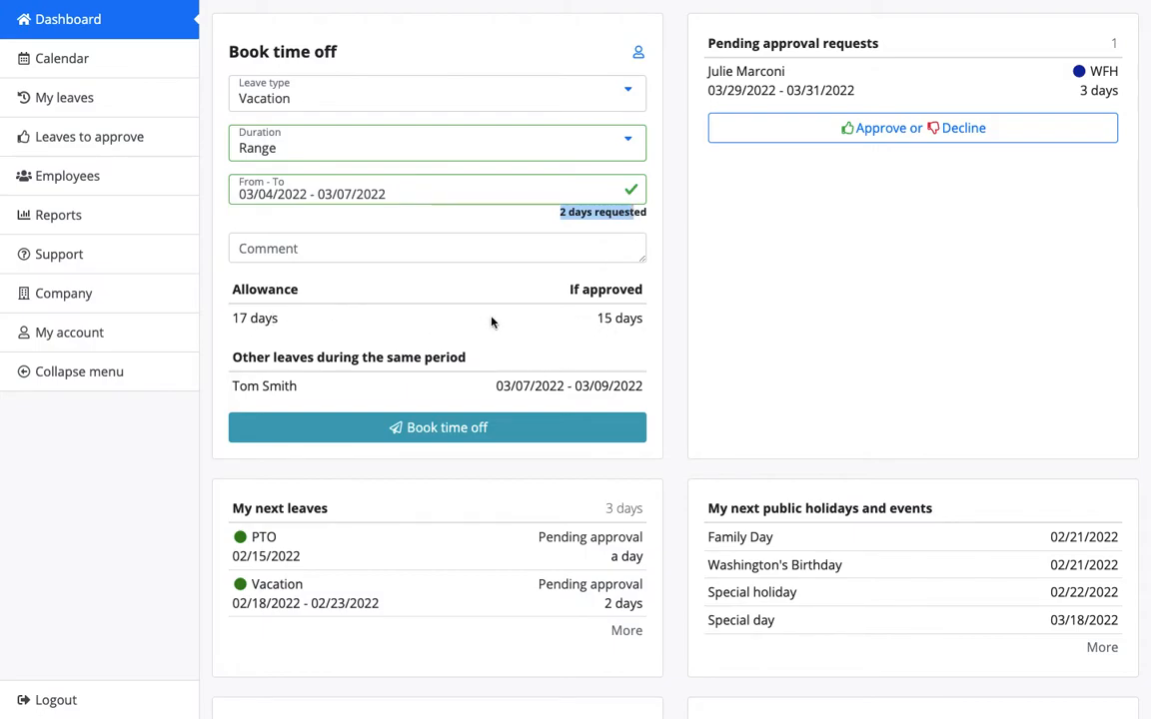
triple_click(622, 316)
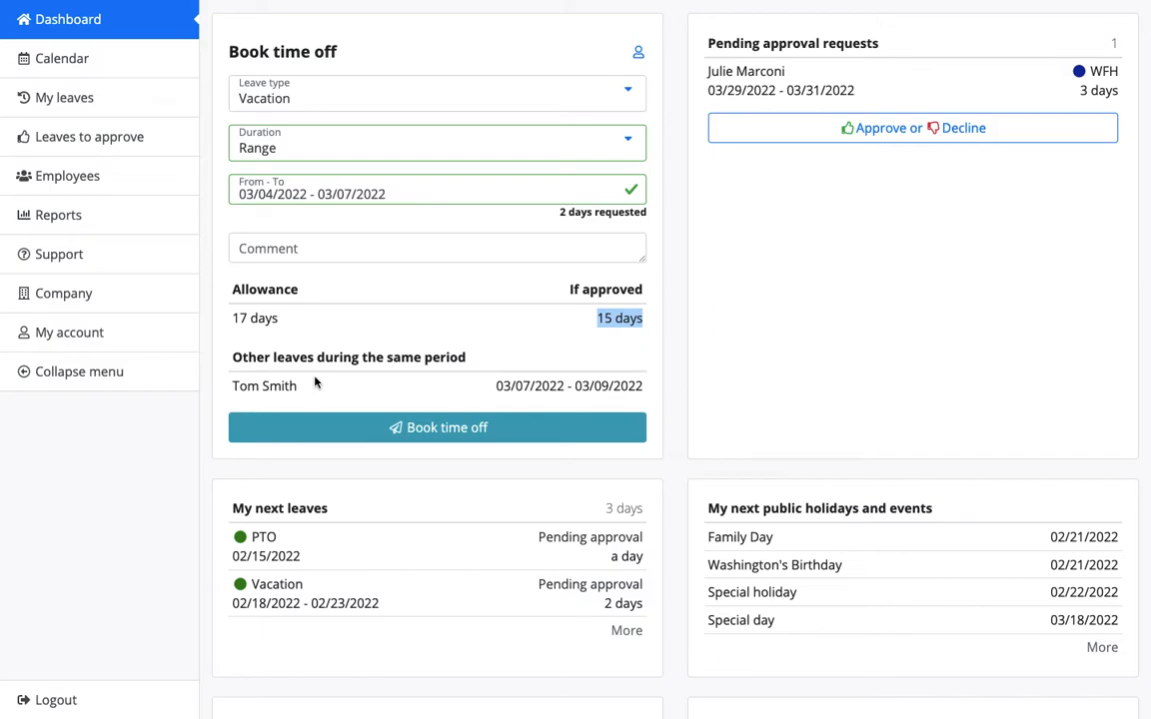
Add the comment "This is a test." to the vacation request, submit it and confirm the booking.
left_click(314, 247)
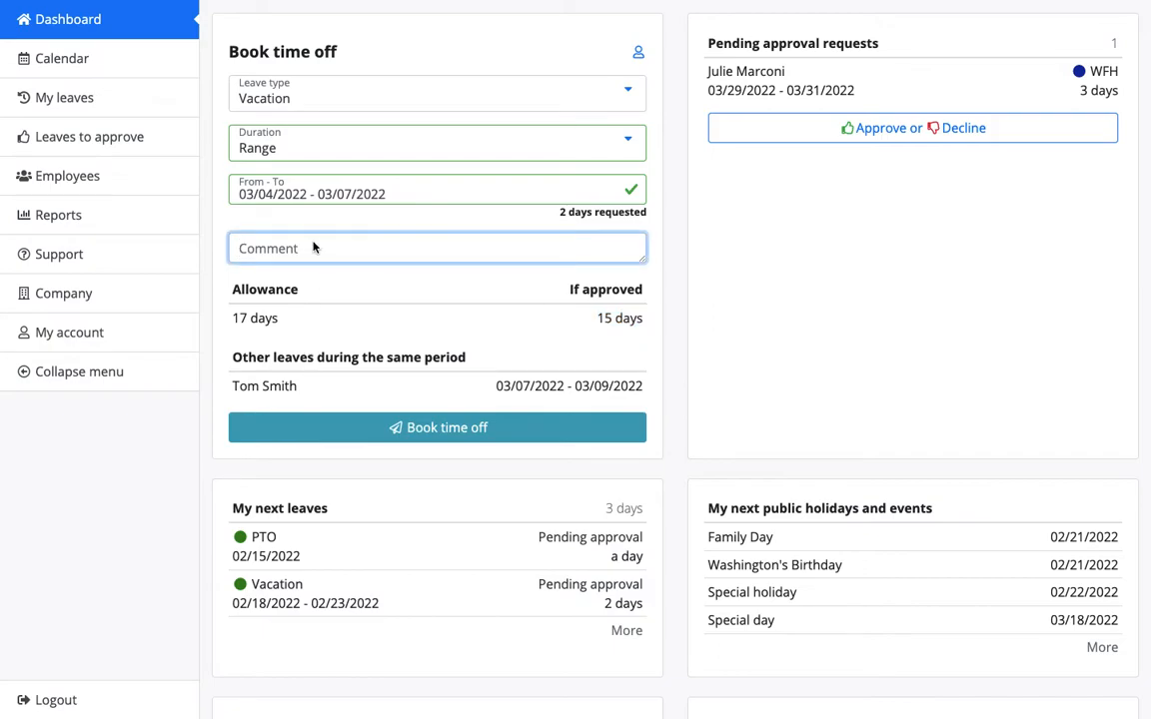
type("T")
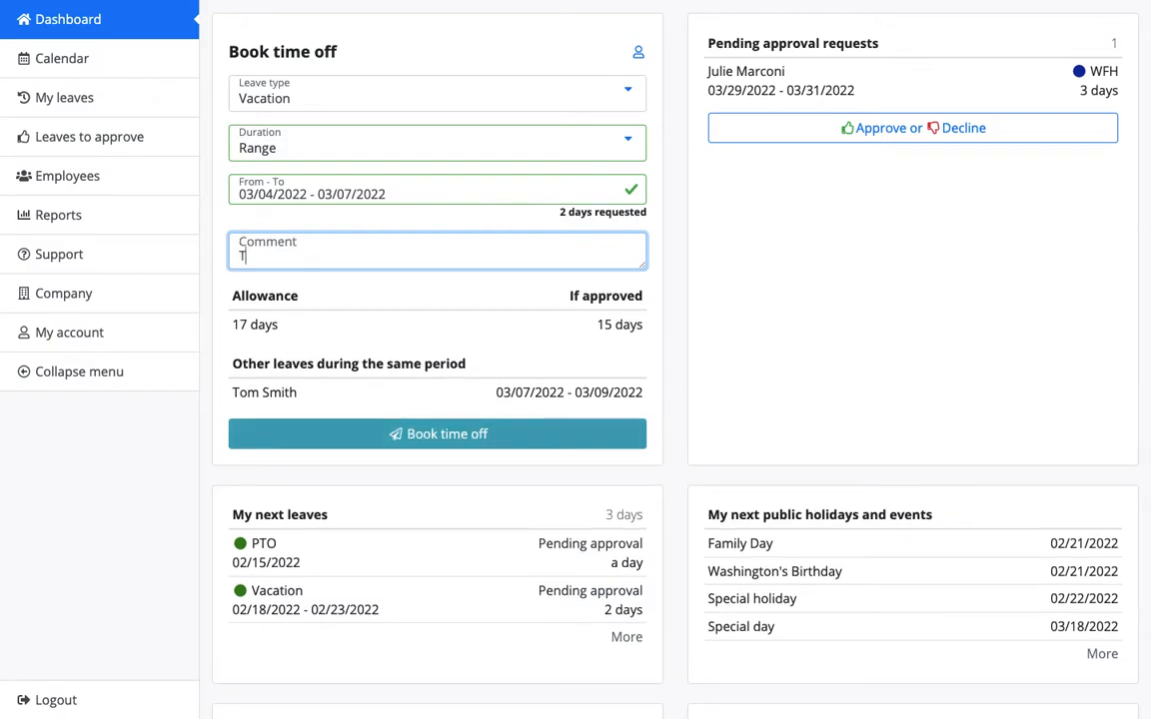
type("his is a ")
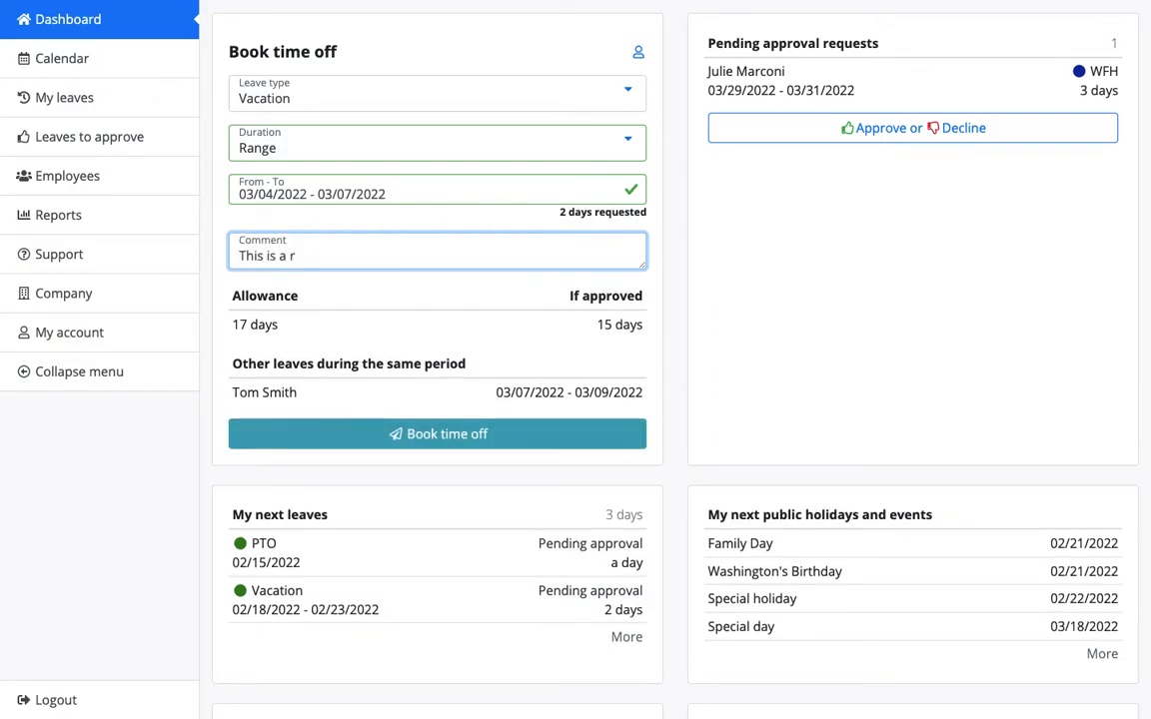
type("test.")
left_click(356, 436)
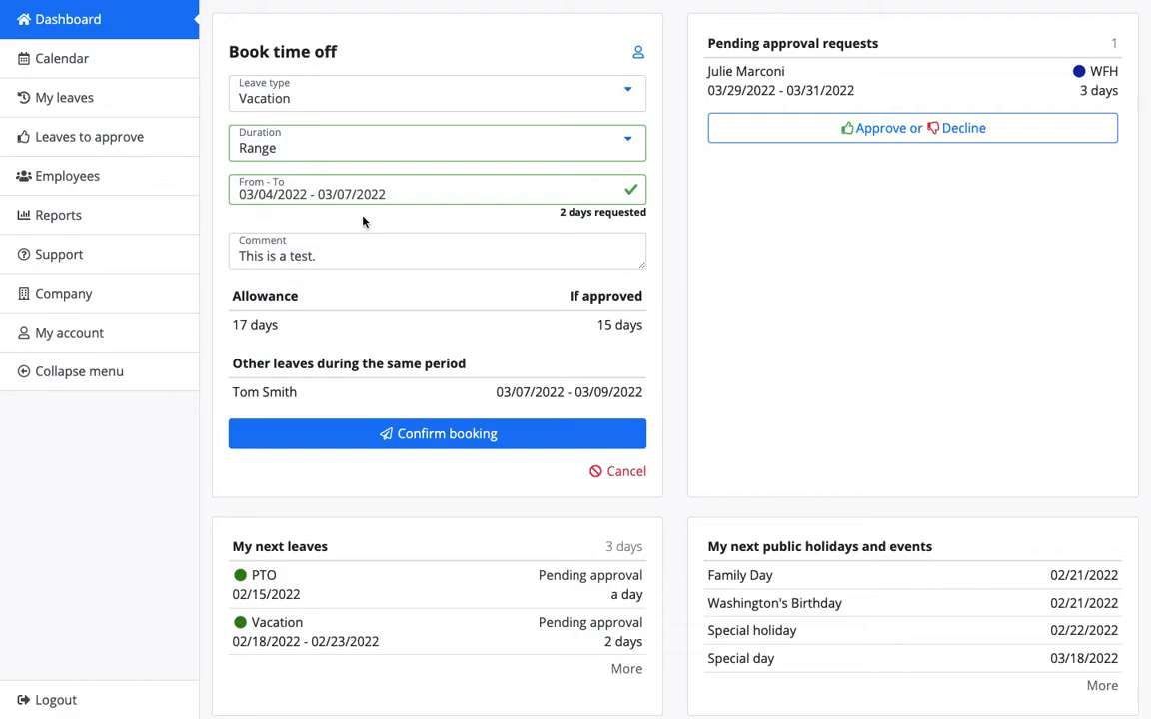
left_click(366, 438)
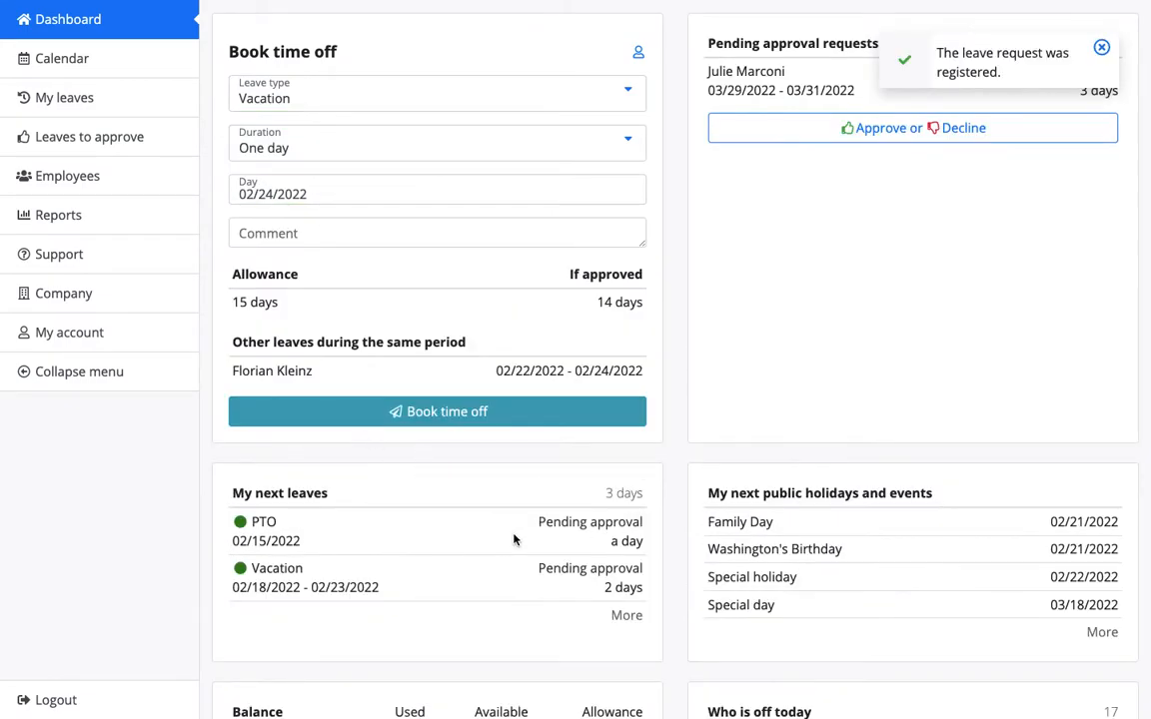
Check the available Vacation days in the dashboard's Balance summary.
scroll(515, 538, "down", 3)
scroll(515, 538, "down", 5)
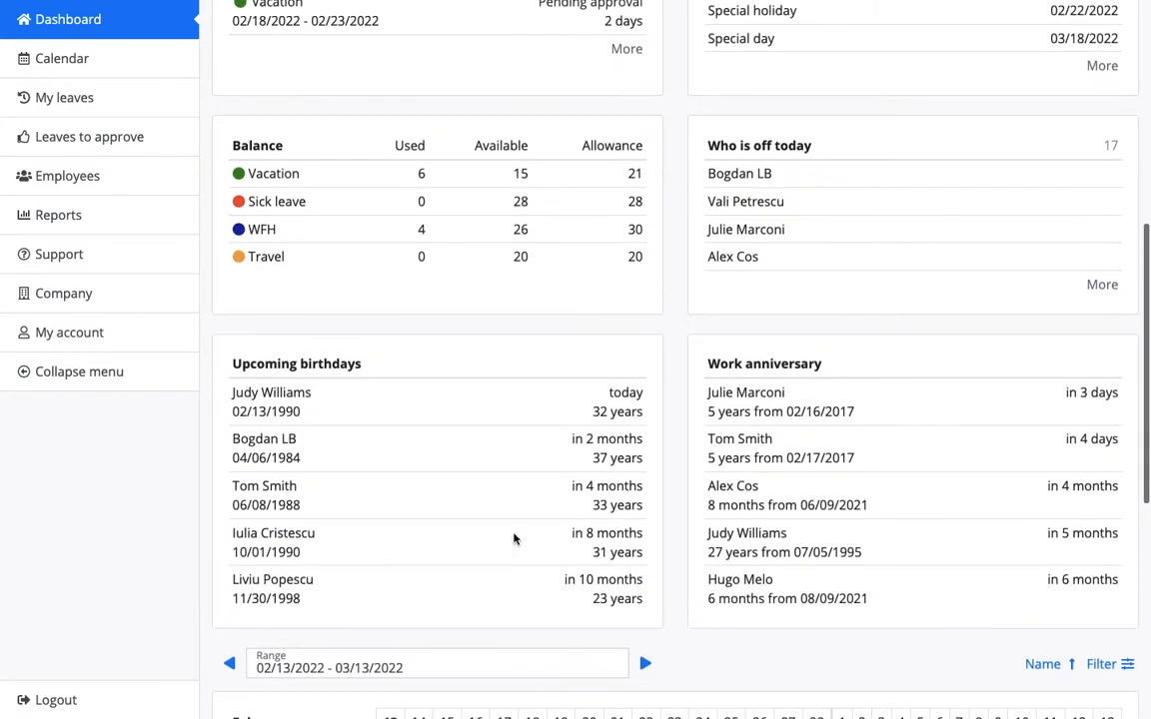
double_click(517, 173)
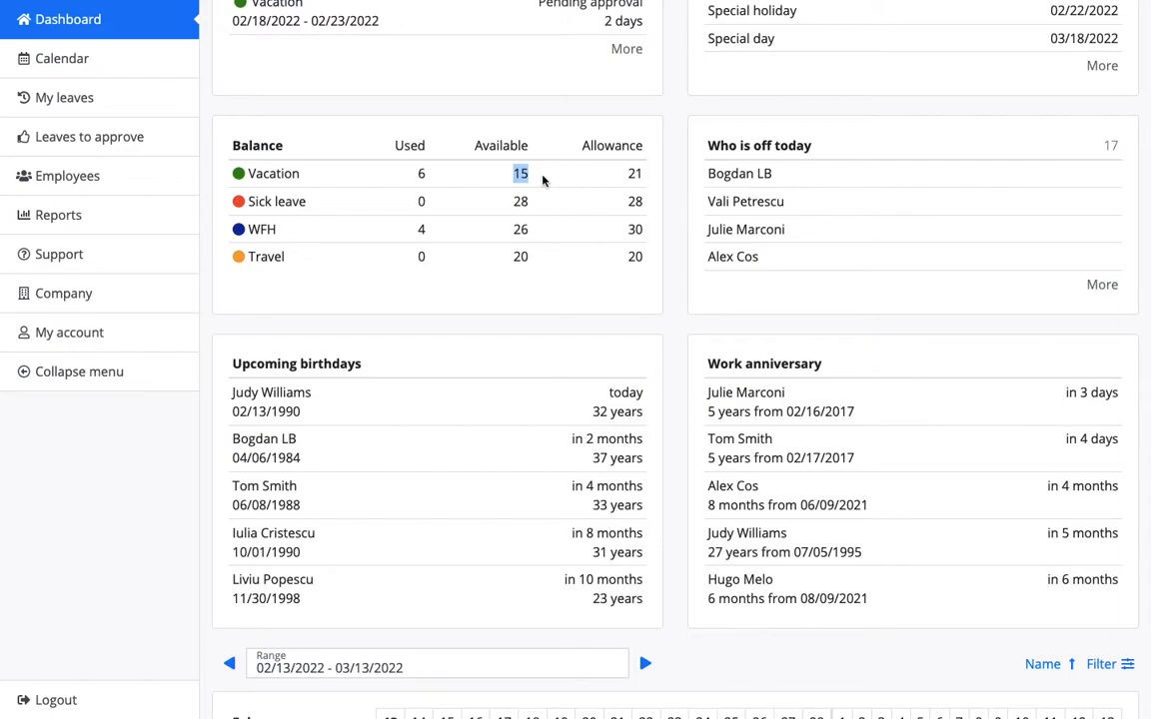
Inspect the leave type and approval details of the vacation and sick leave entries in the dashboard's team calendar.
scroll(544, 179, "down", 5)
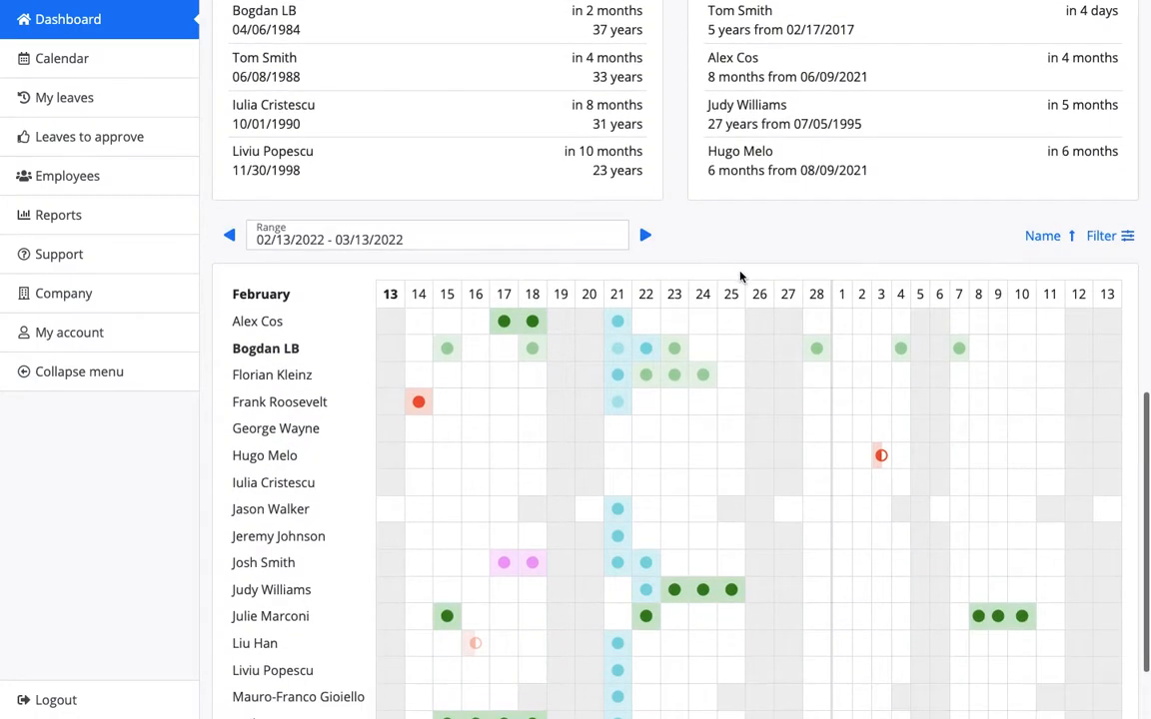
mouse_move(815, 348)
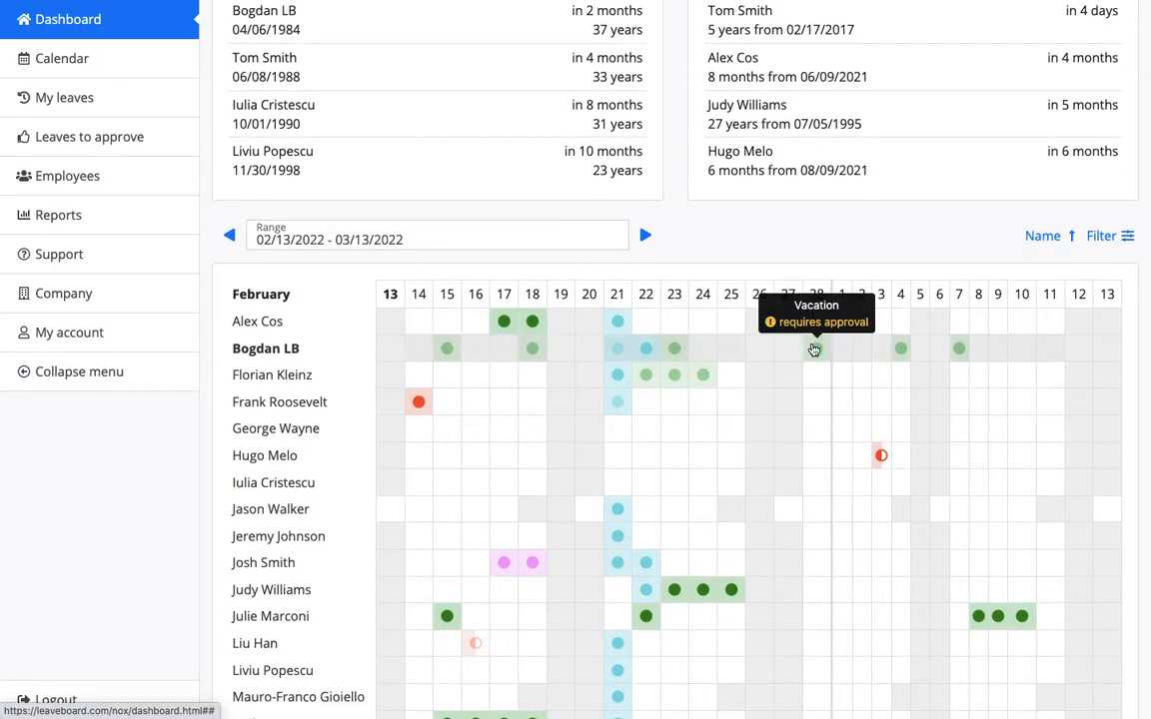
mouse_move(958, 348)
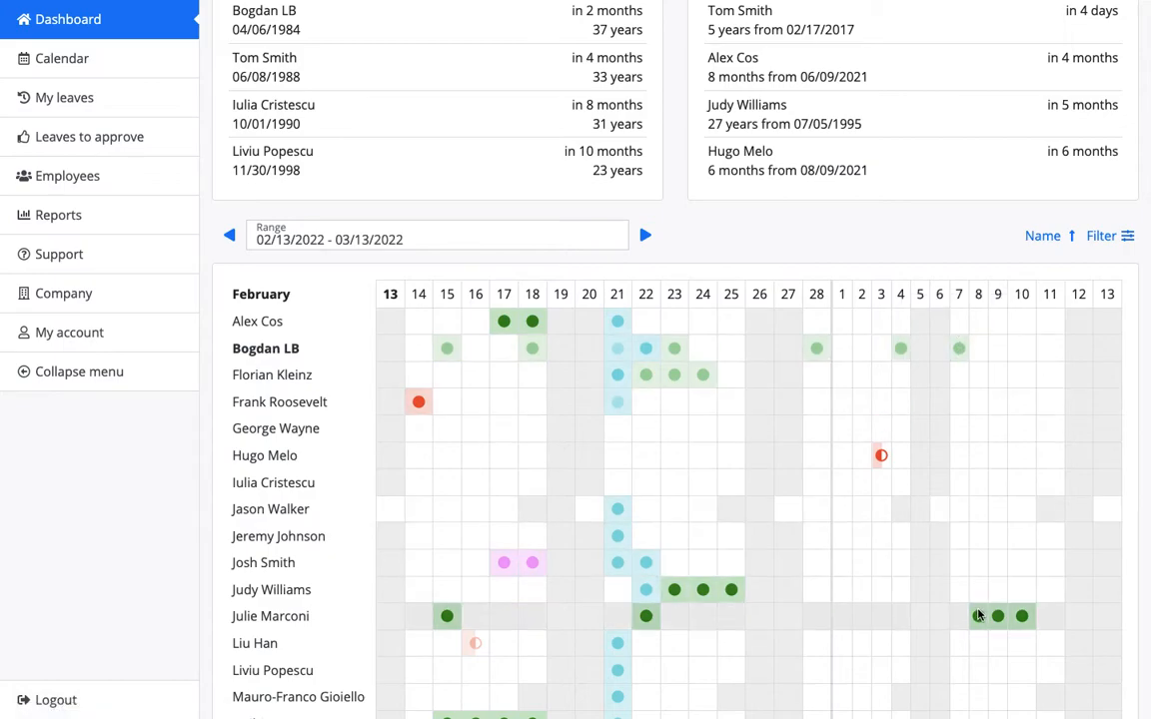
mouse_move(979, 617)
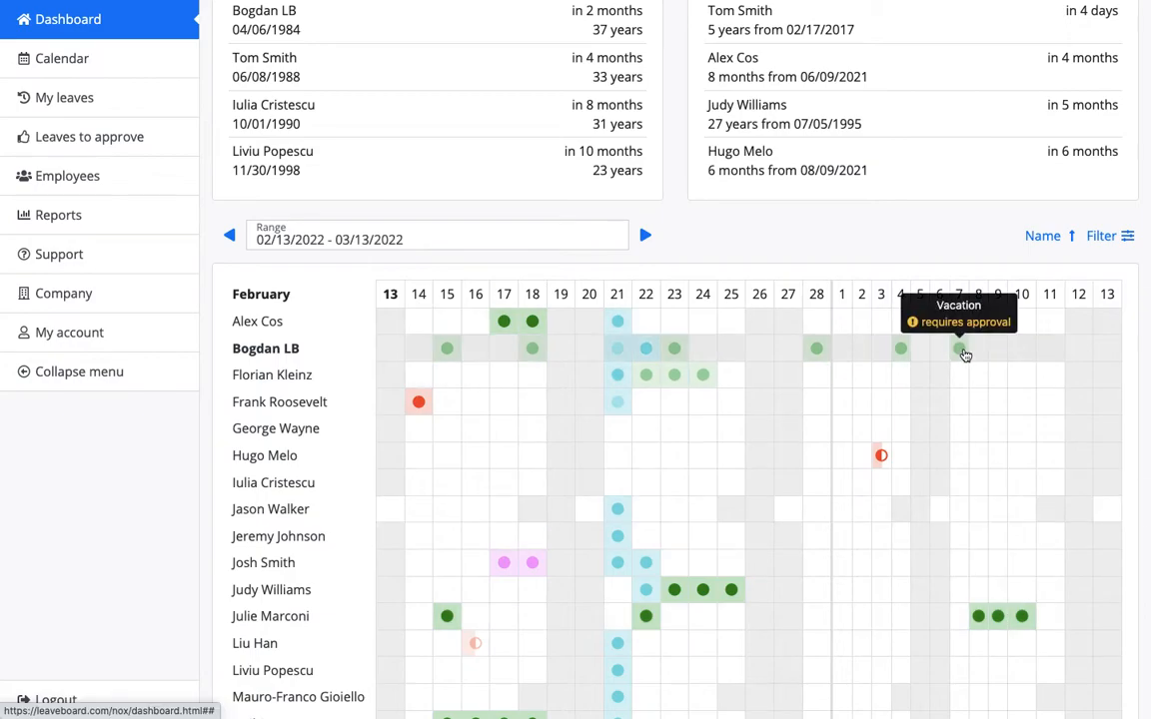
mouse_move(883, 458)
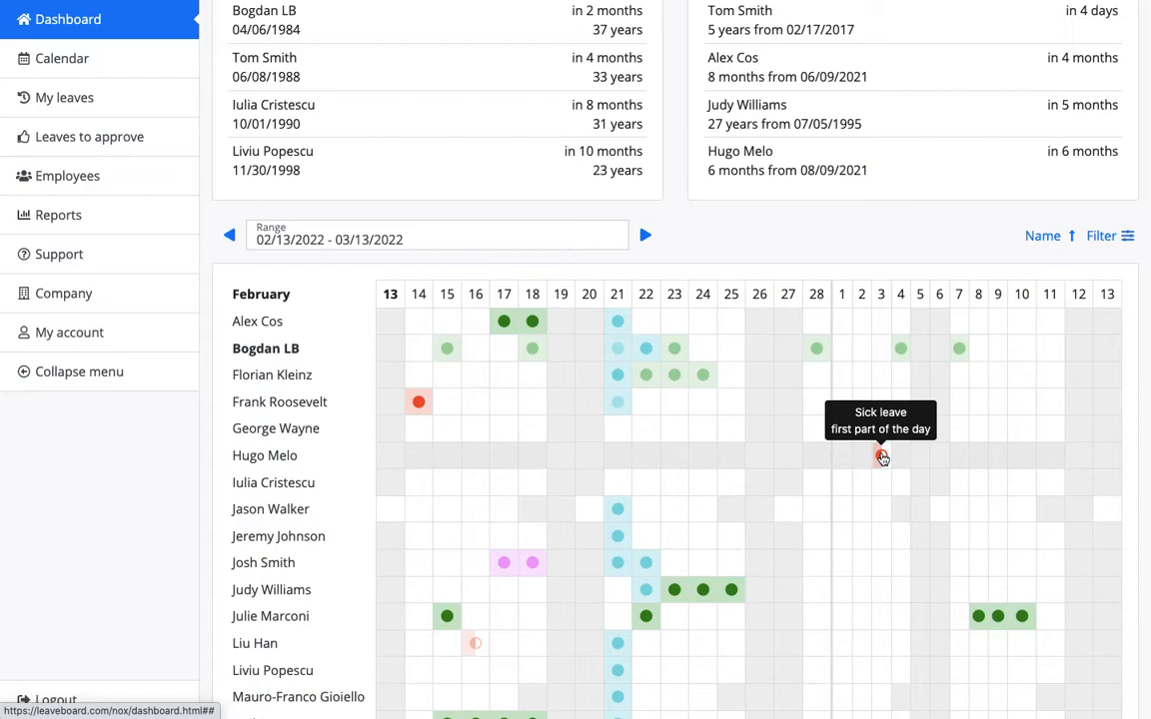
mouse_move(475, 646)
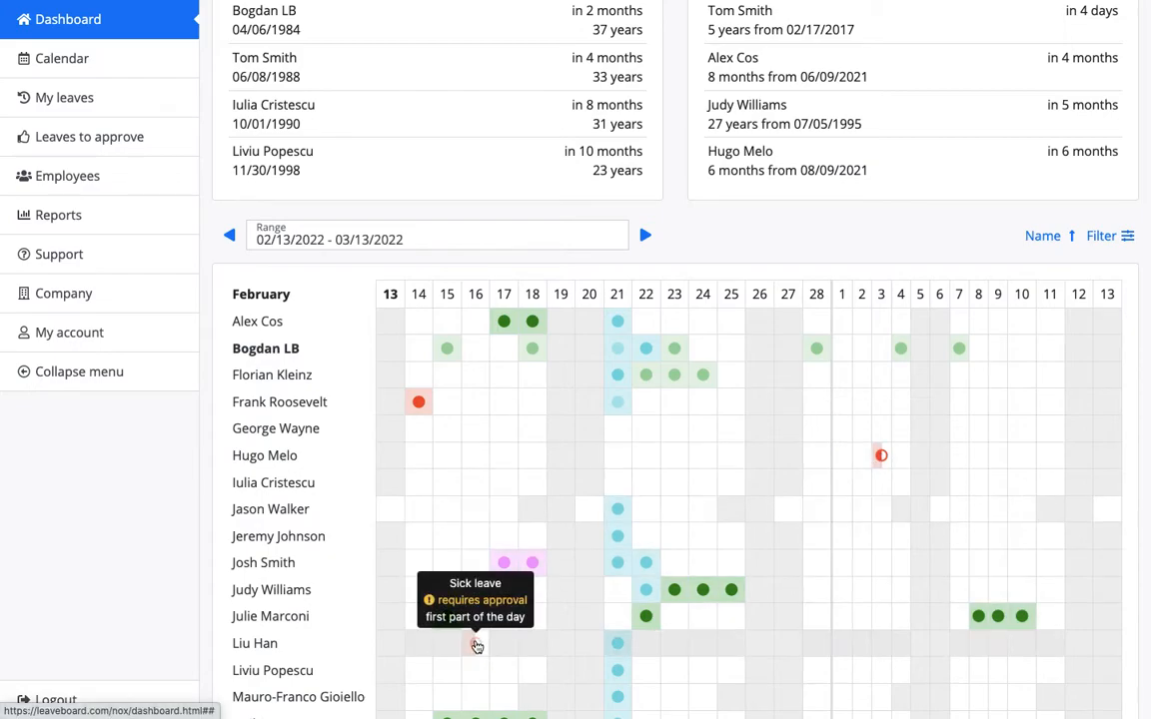
Switch the Book time off form to booking for another employee and select the one with the pending WFH request.
scroll(617, 150, "up", 5)
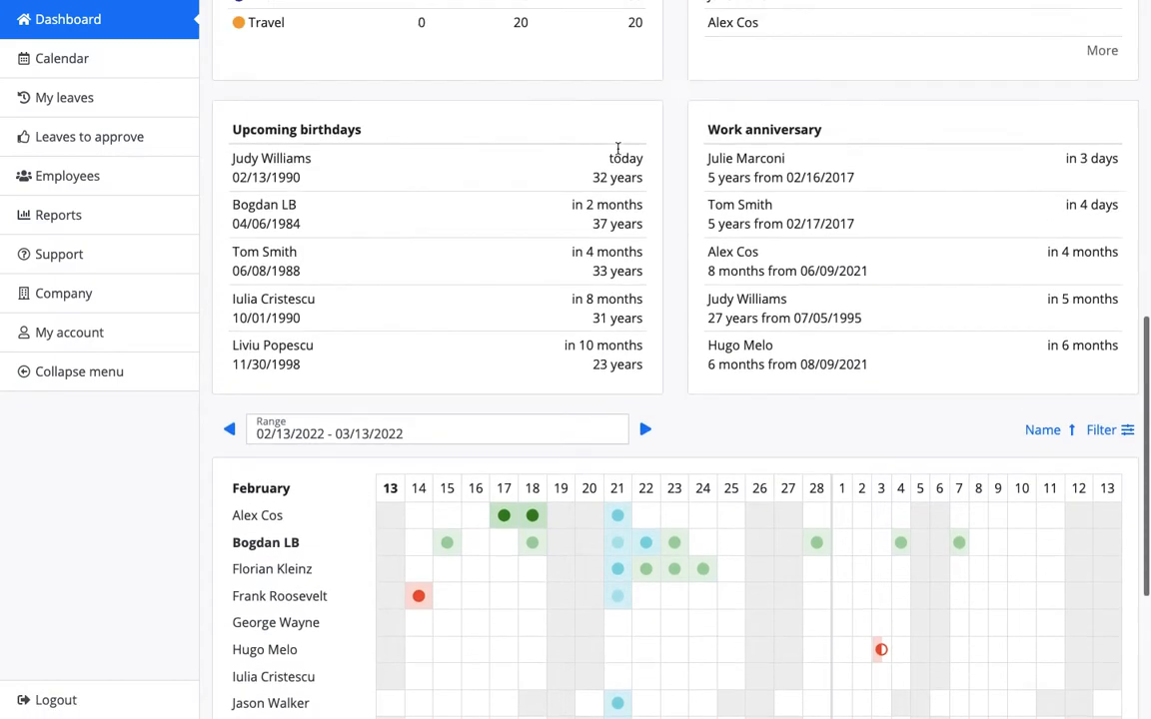
scroll(617, 153, "up", 3)
left_click(676, 158)
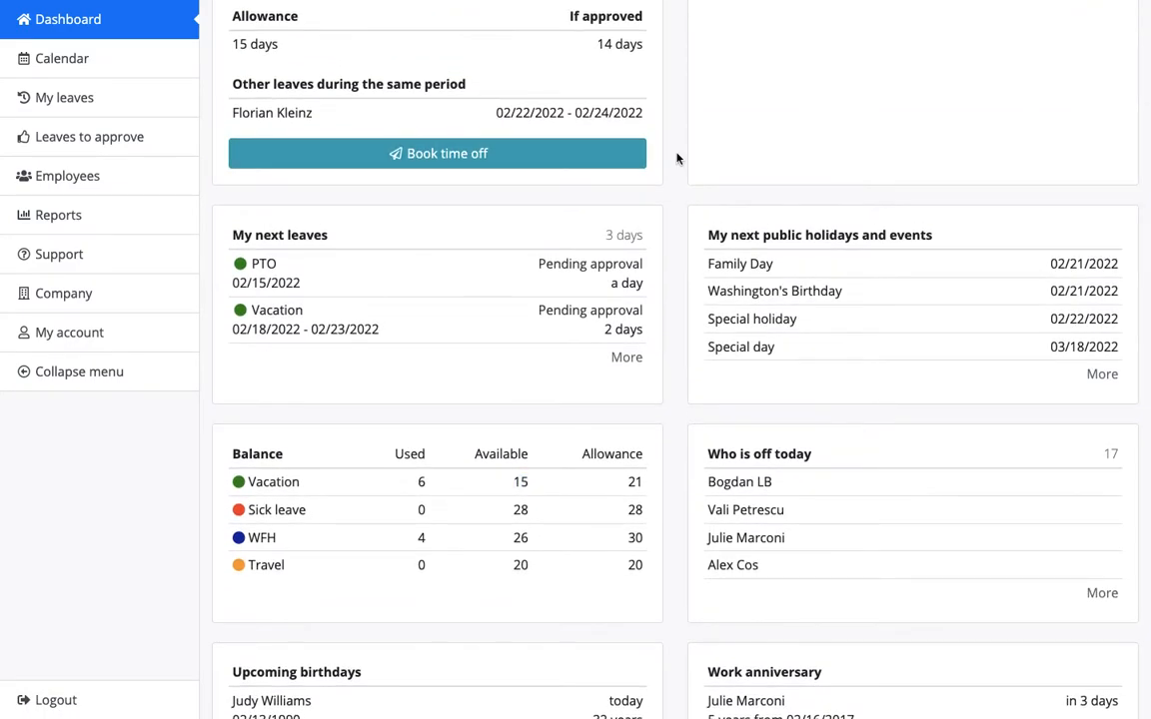
scroll(677, 159, "up", 3)
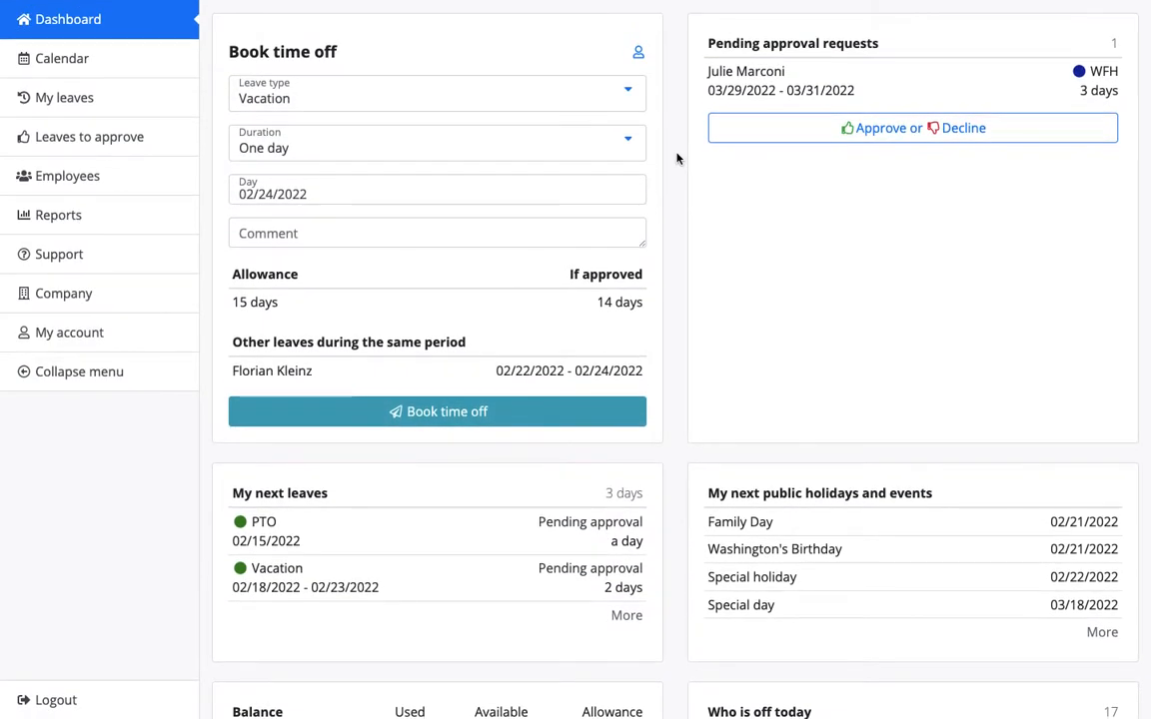
left_click(639, 54)
left_click(607, 93)
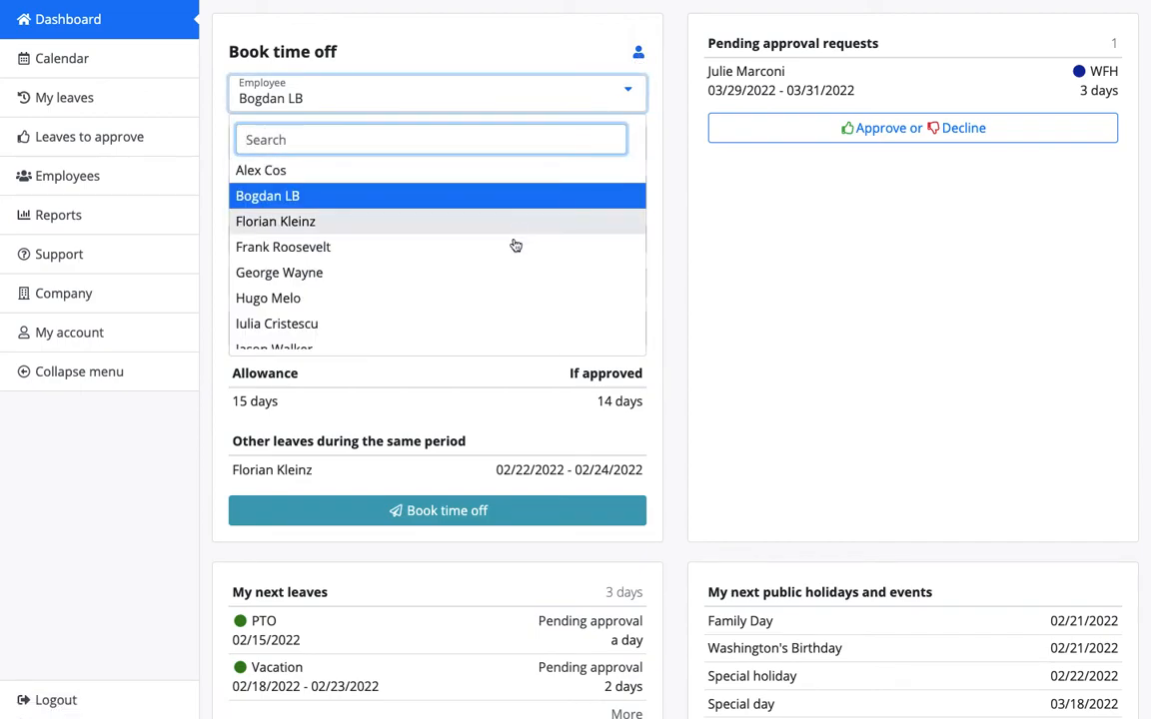
scroll(482, 329, "down", 3)
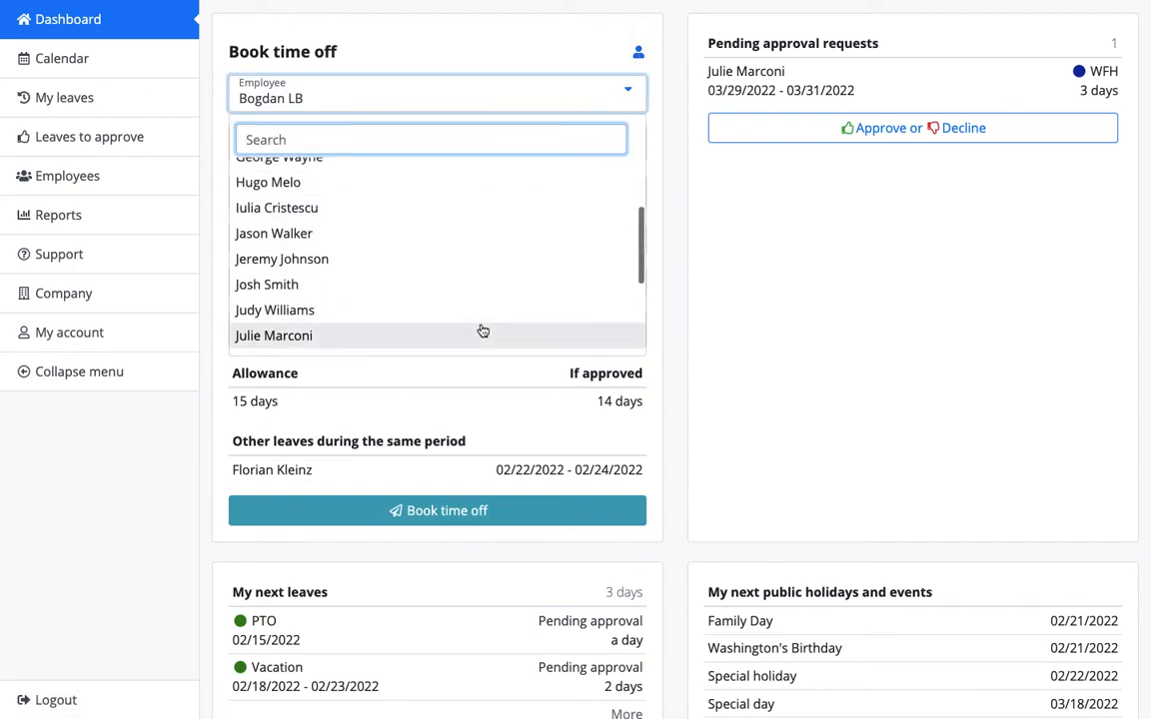
left_click(473, 333)
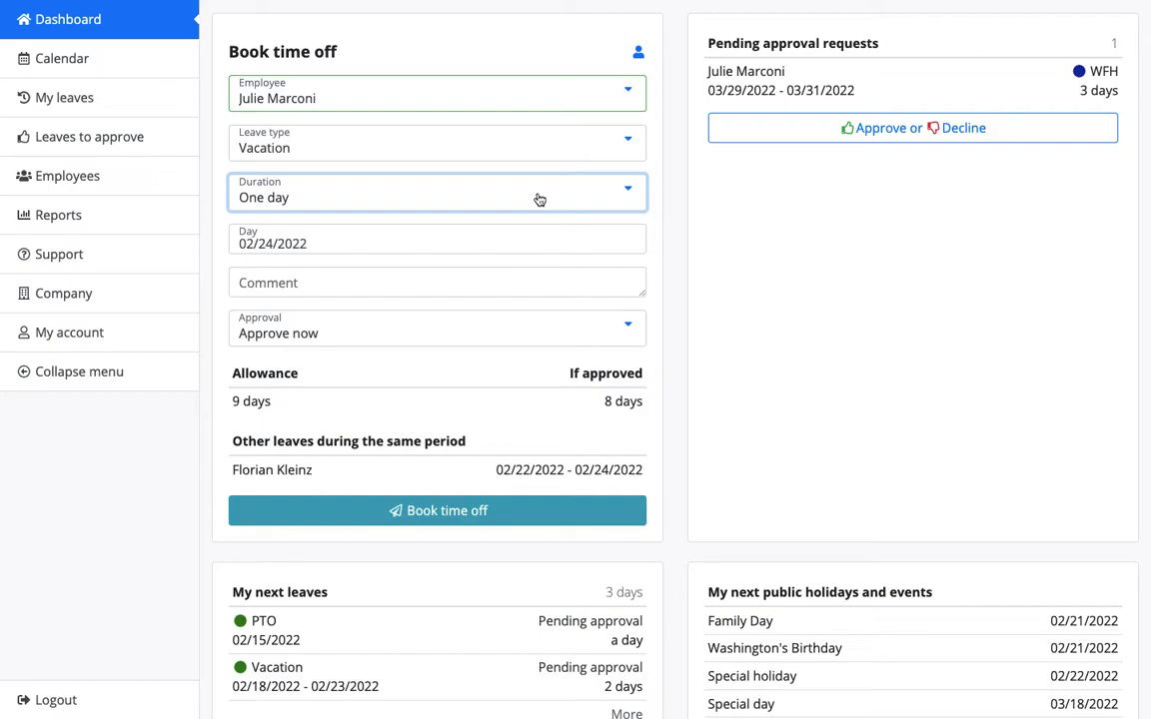
Open the company calendar and set its date range to 01/01/2022 - 01/31/2022.
left_click(125, 83)
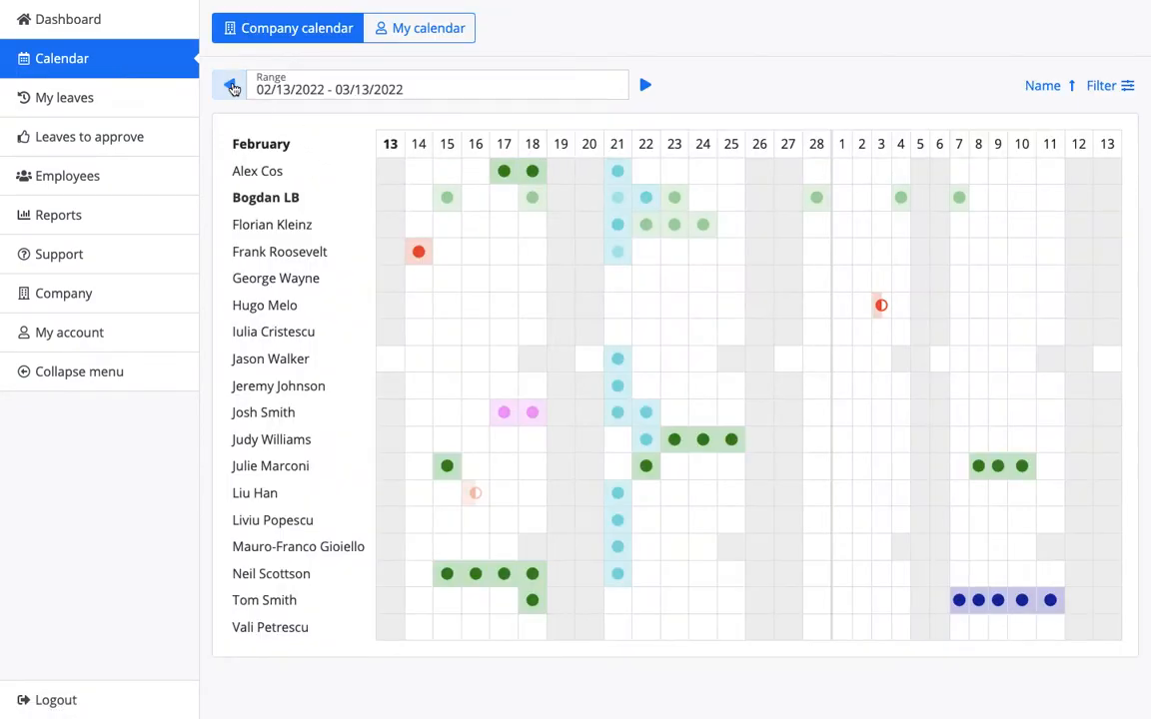
left_click(230, 86)
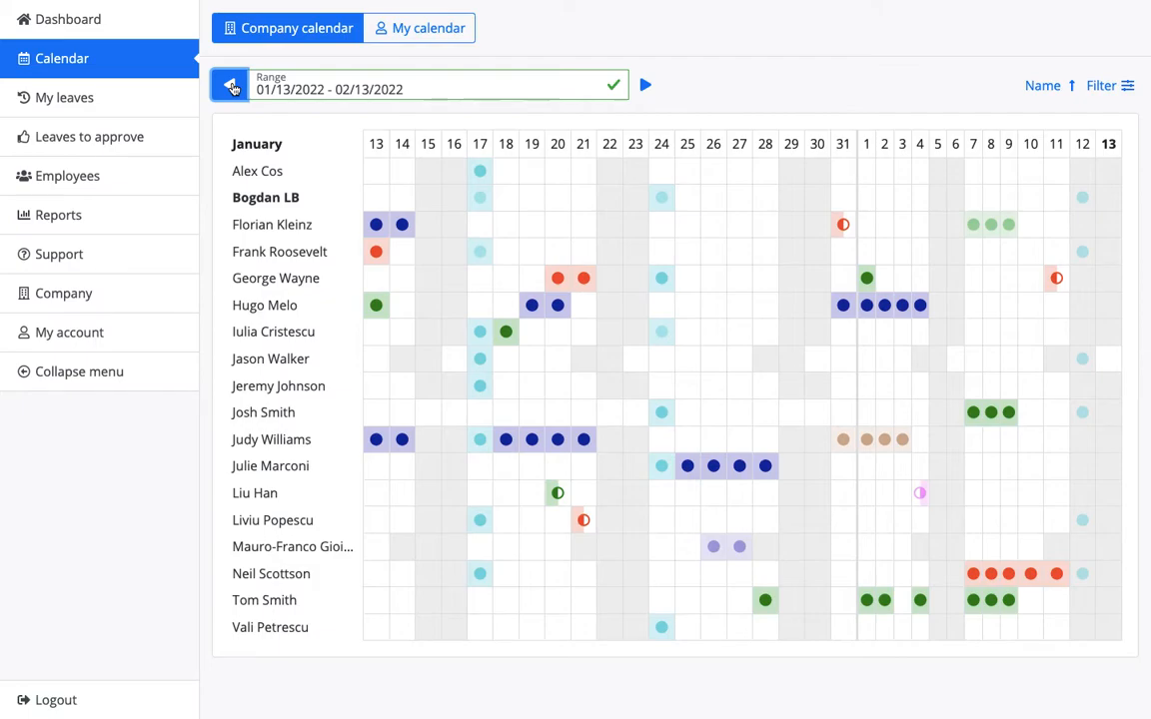
left_click(313, 95)
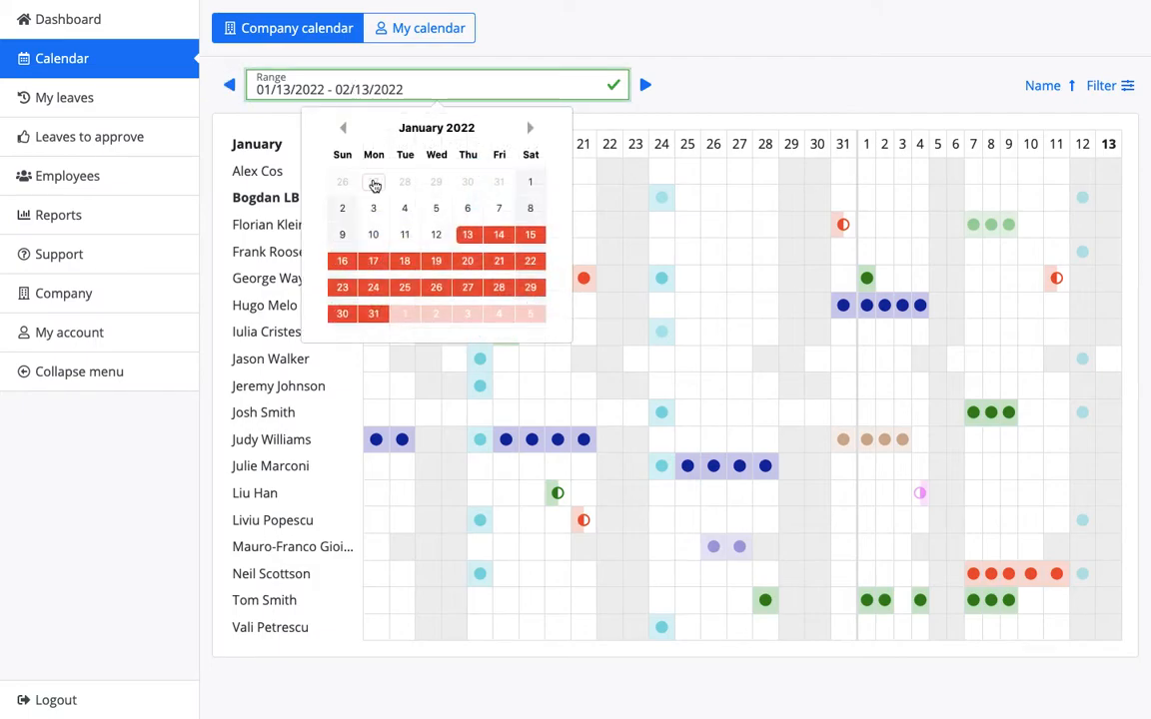
left_click(530, 180)
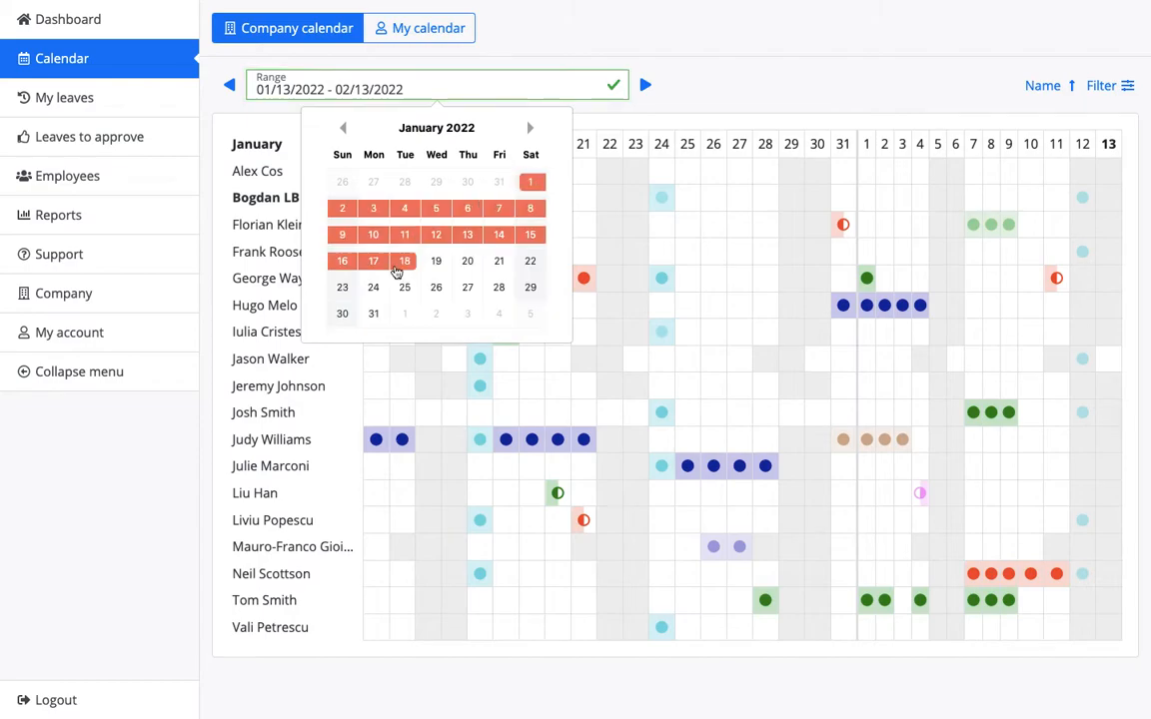
left_click(374, 314)
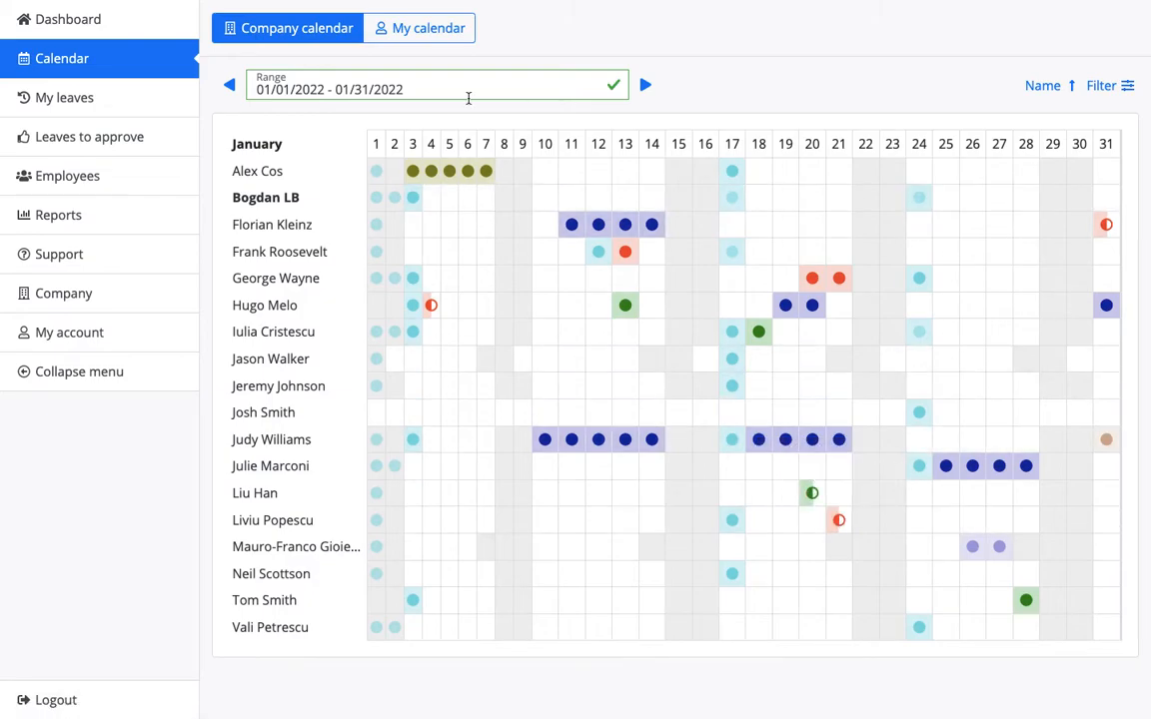
View the personal calendar for 2022 and open the list of own leaves.
left_click(410, 34)
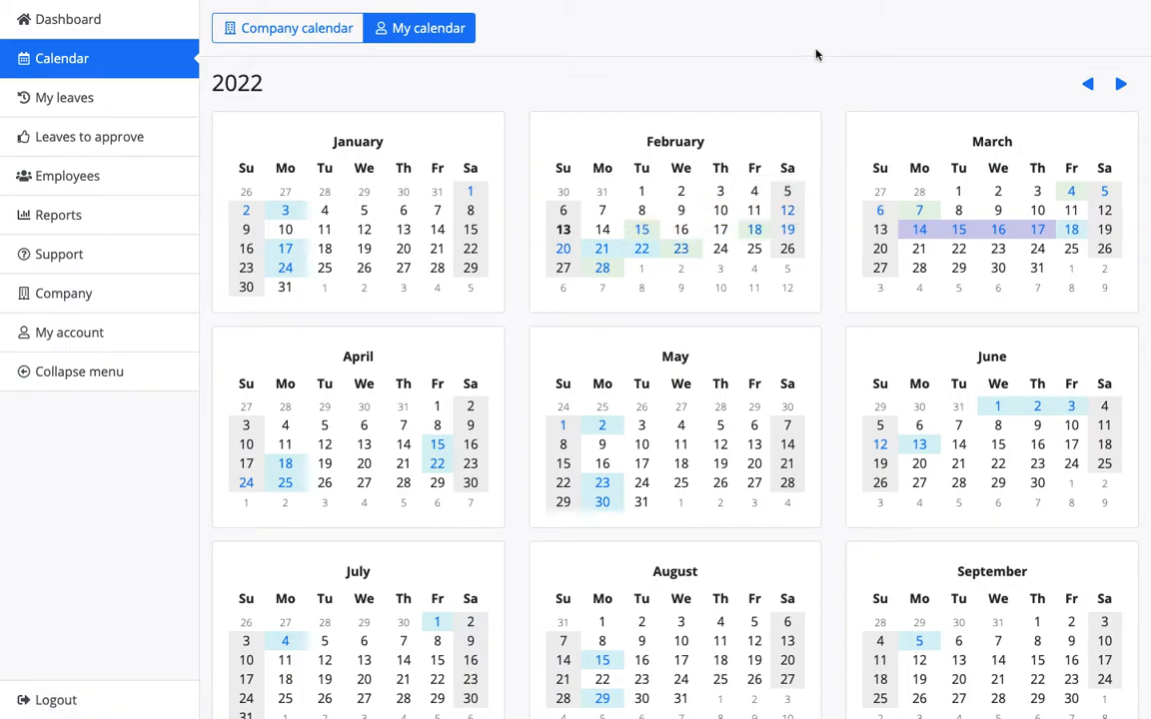
left_click(154, 111)
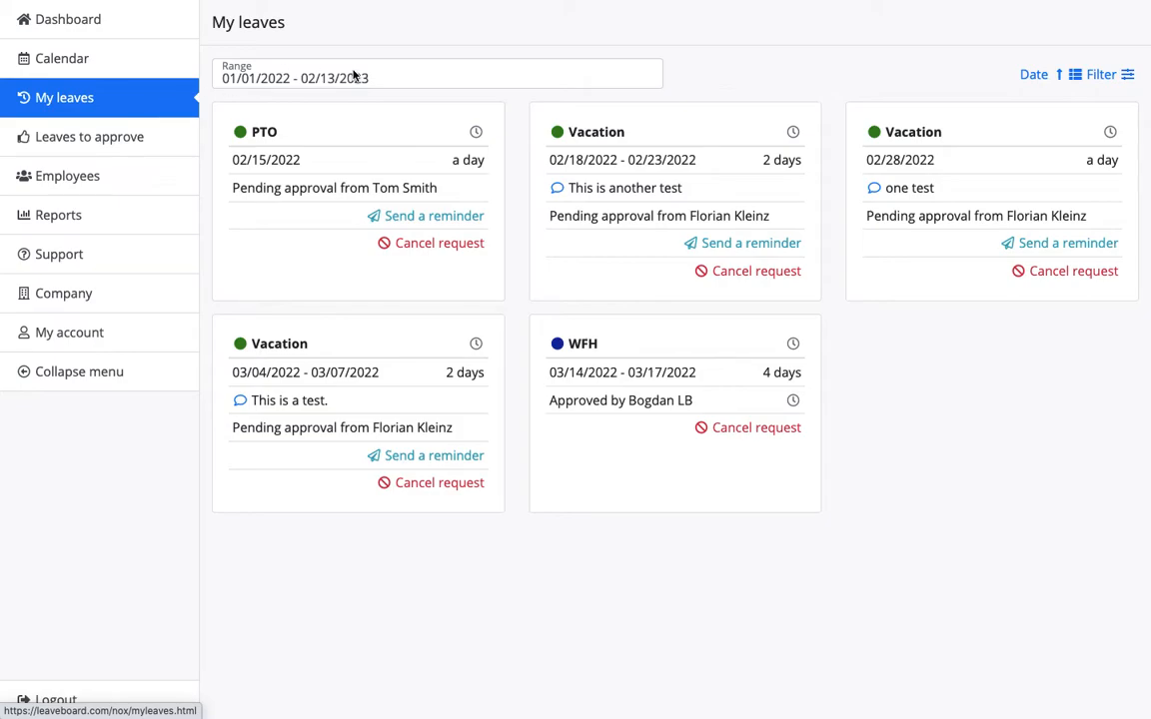
Send a reminder for the pending 03/04/2022 - 03/07/2022 vacation request with the note "Could you please check this".
mouse_move(477, 133)
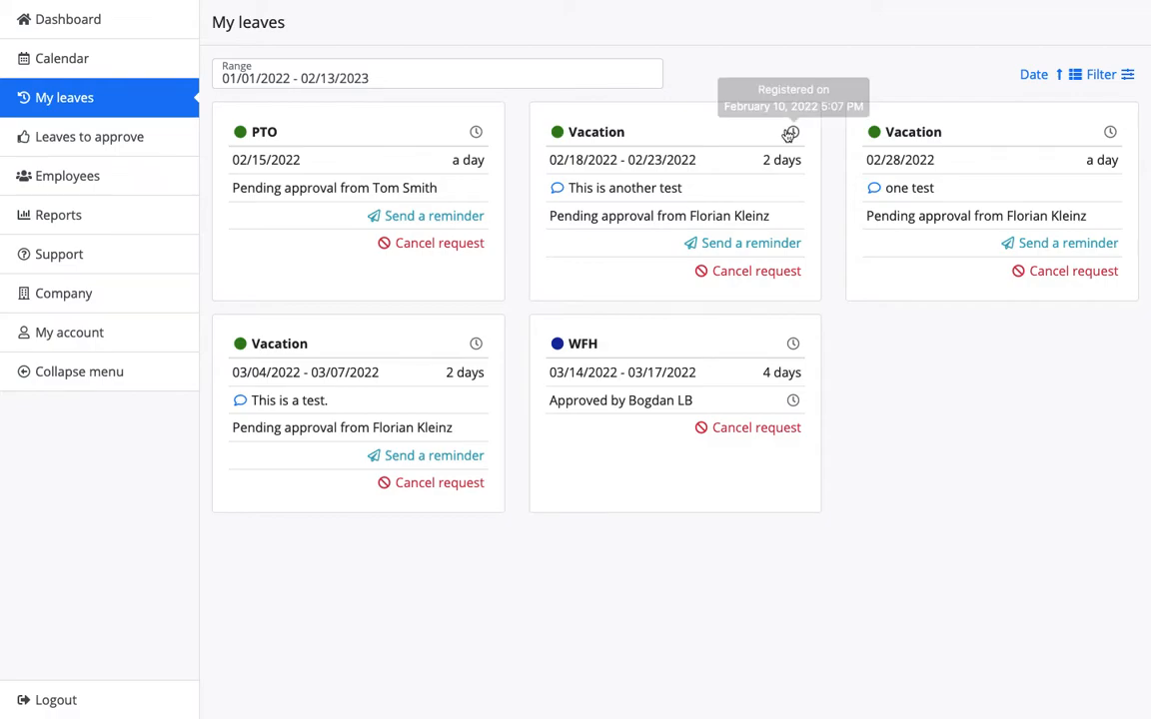
mouse_move(475, 350)
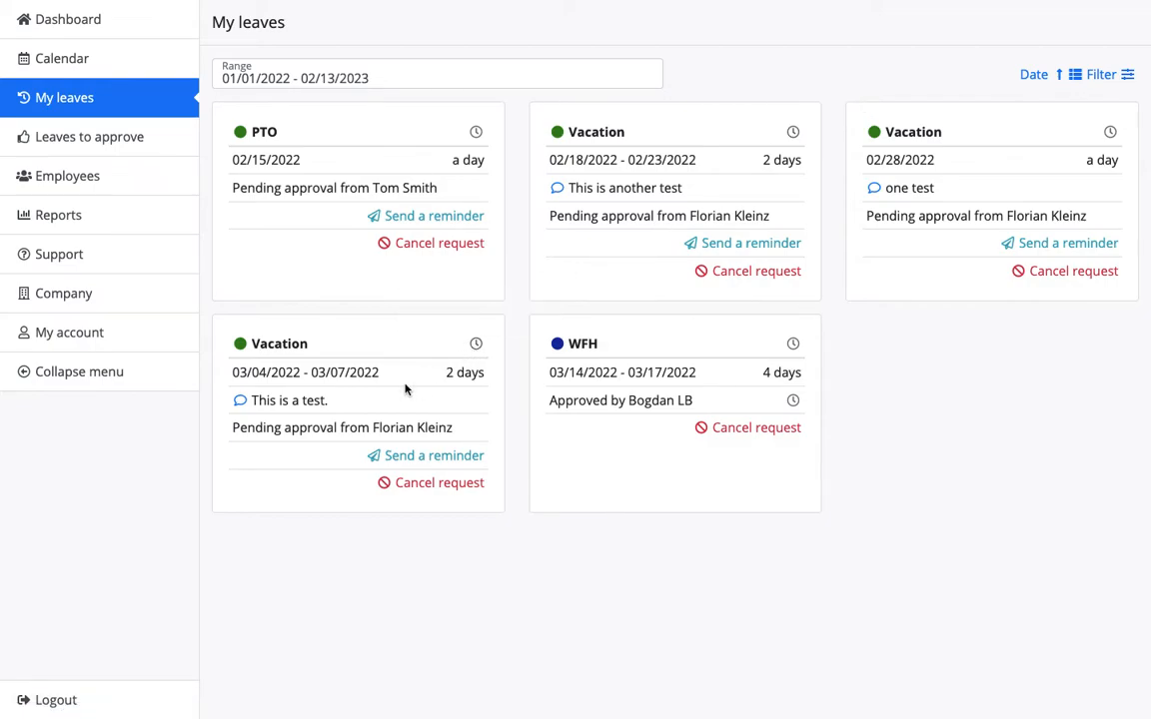
left_click(393, 462)
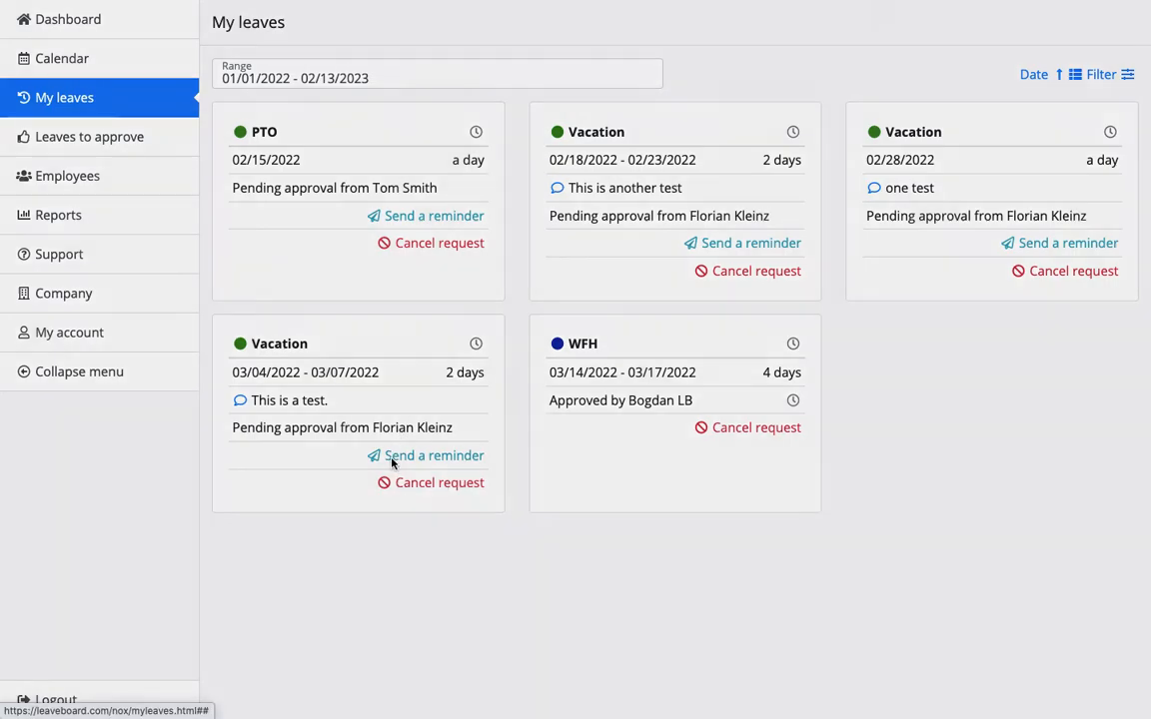
left_click(496, 163)
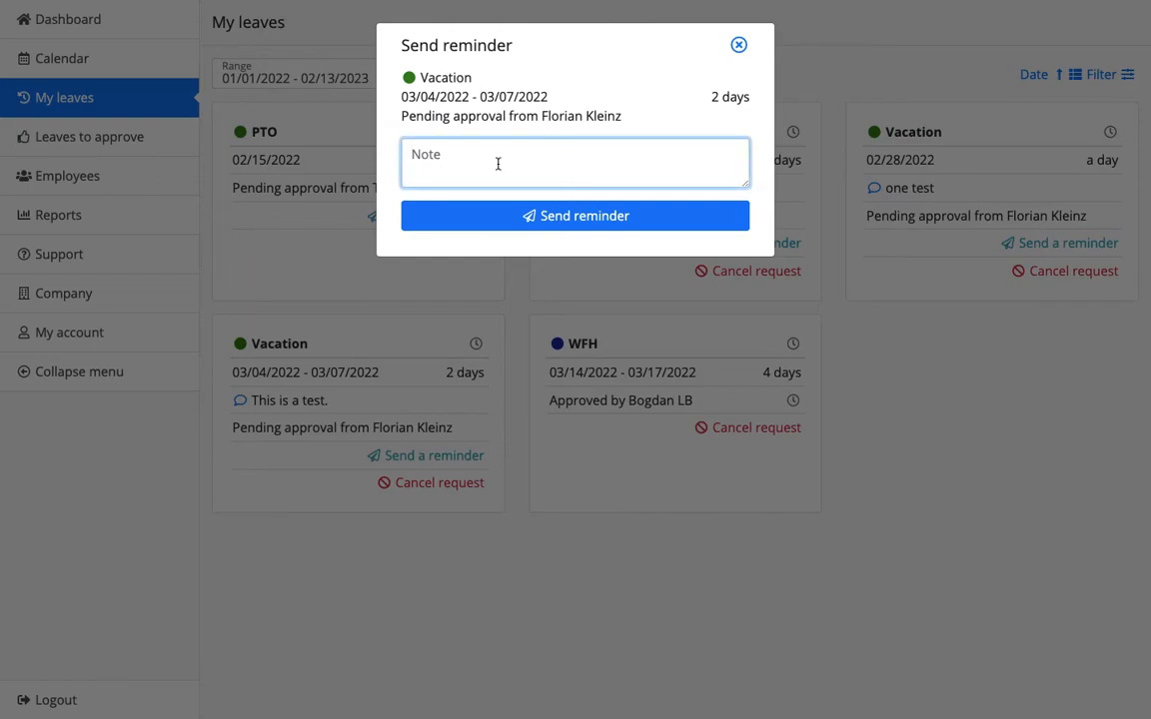
type("Could ")
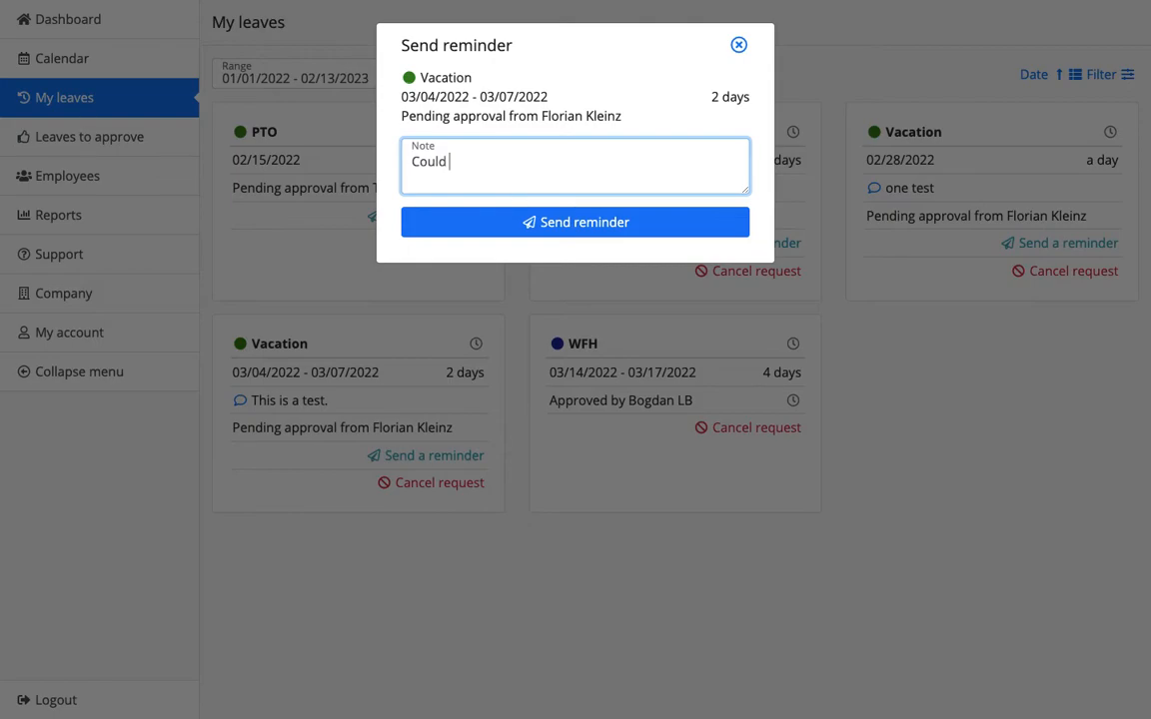
type("you please check this?")
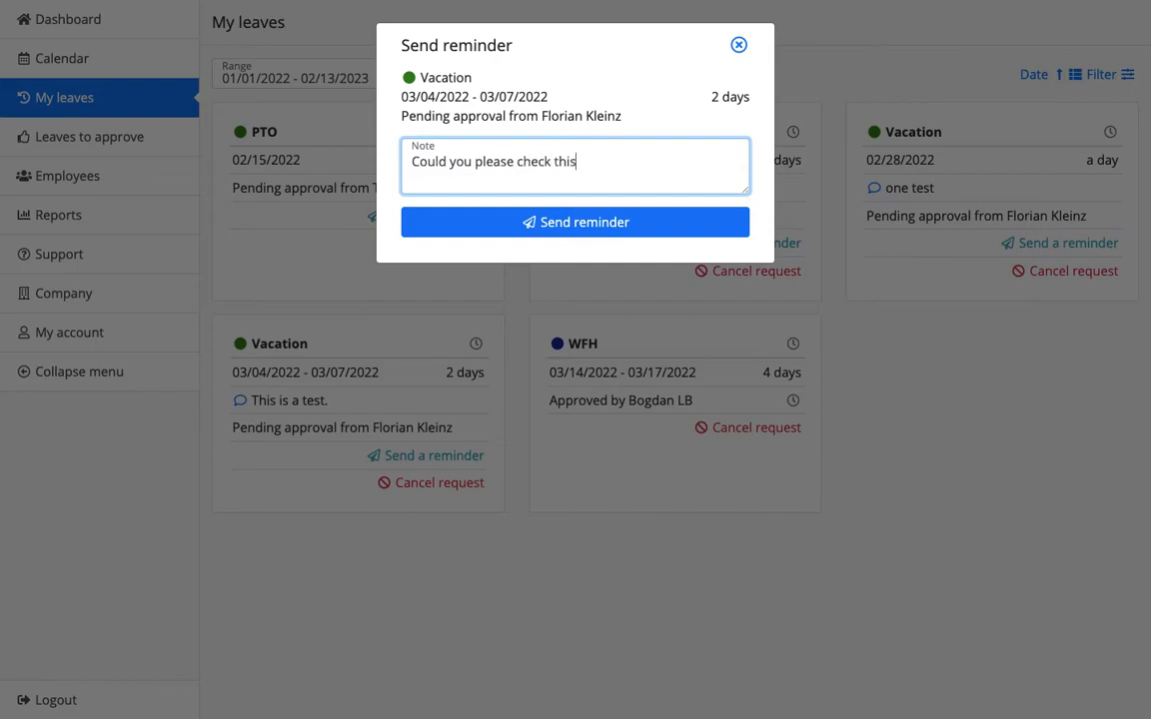
left_click(458, 217)
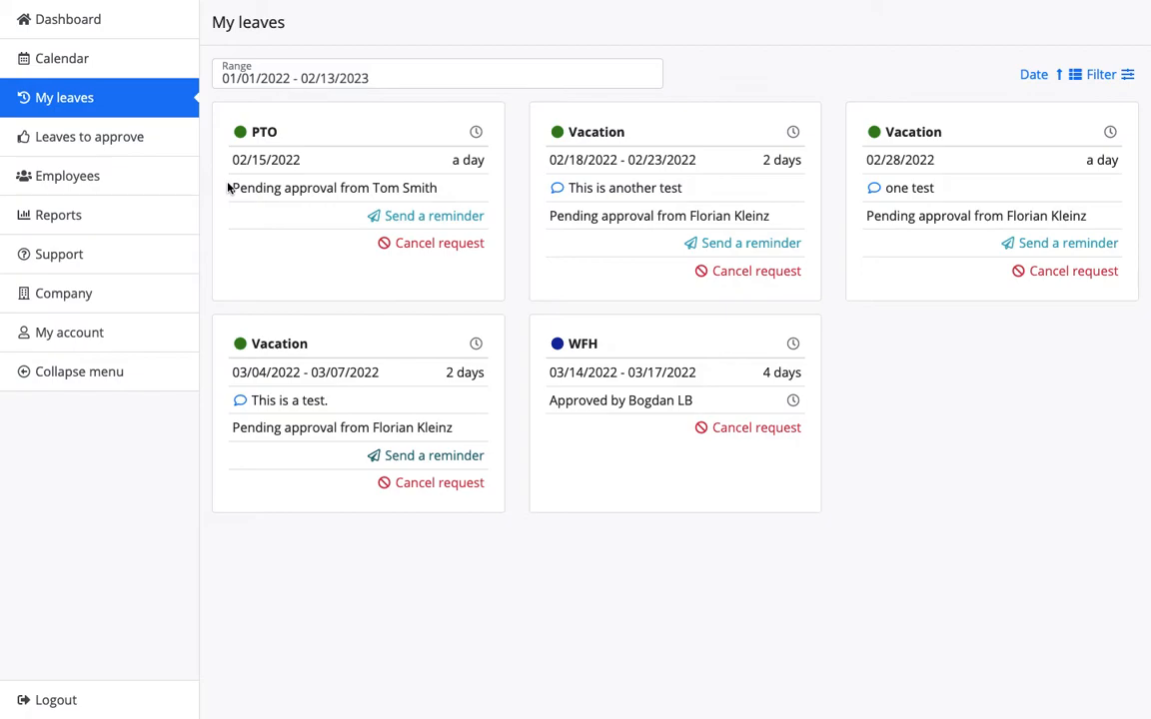
View the list of leaves to approve, then the pending approval requests on the dashboard.
left_click(157, 147)
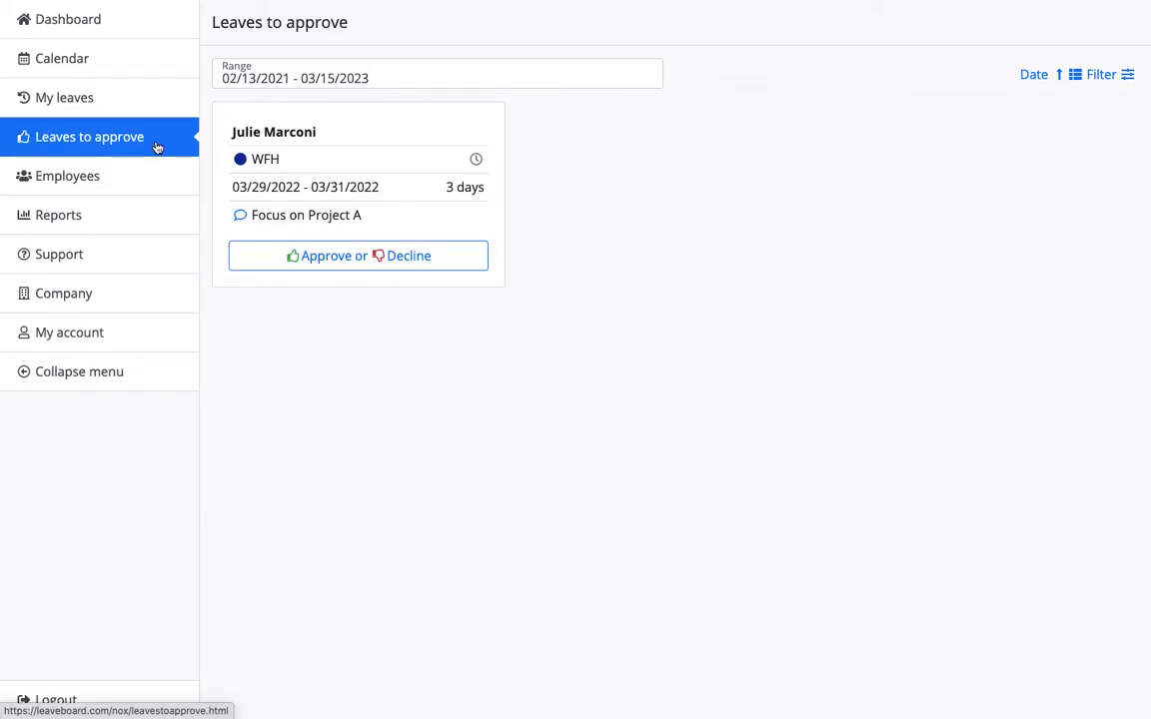
left_click(131, 33)
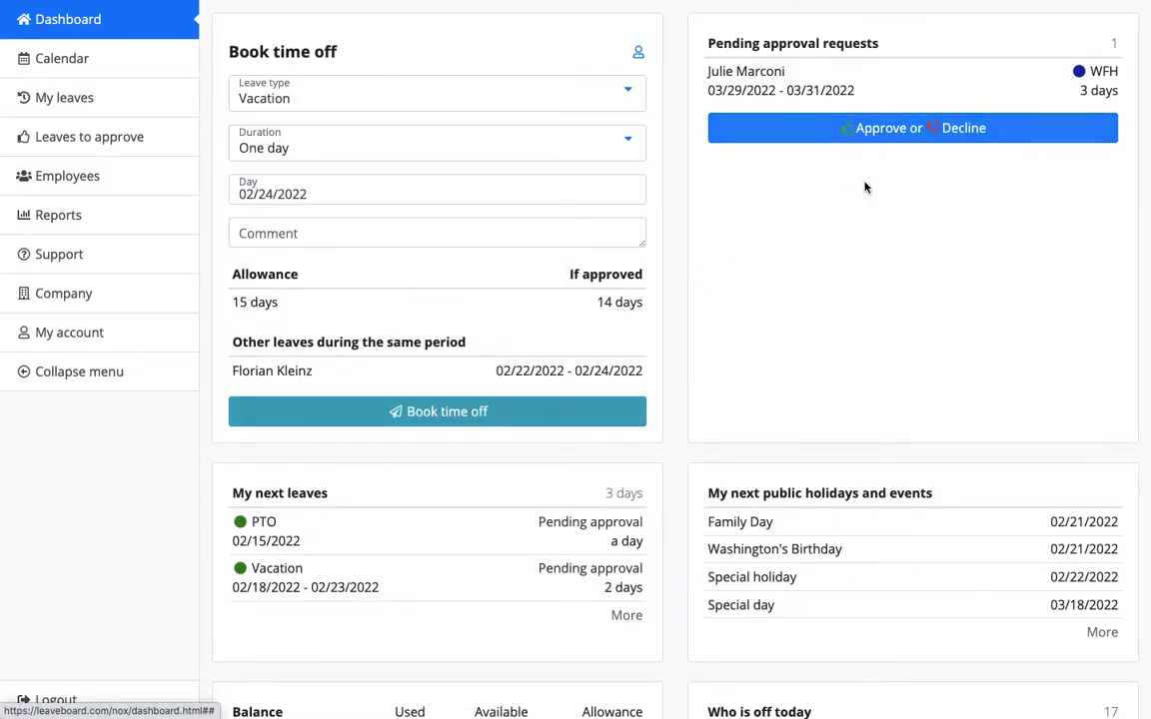
Open the employee list and filter it by the Canada office.
left_click(124, 176)
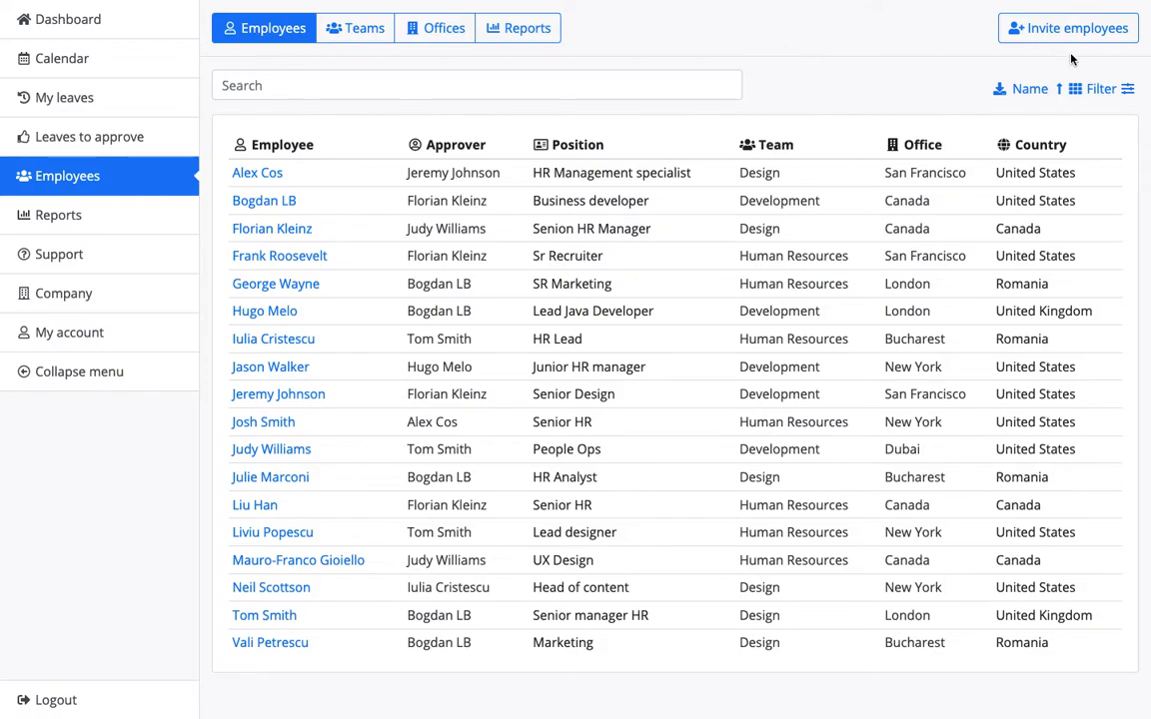
left_click(1127, 88)
left_click(461, 179)
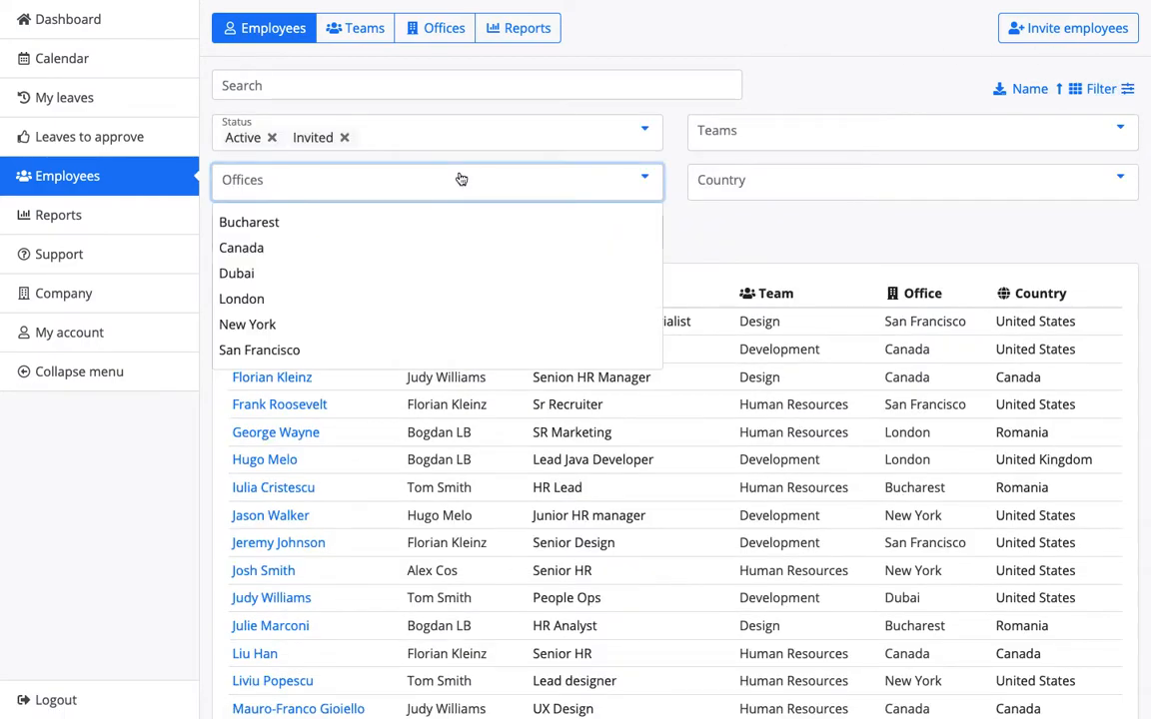
left_click(410, 246)
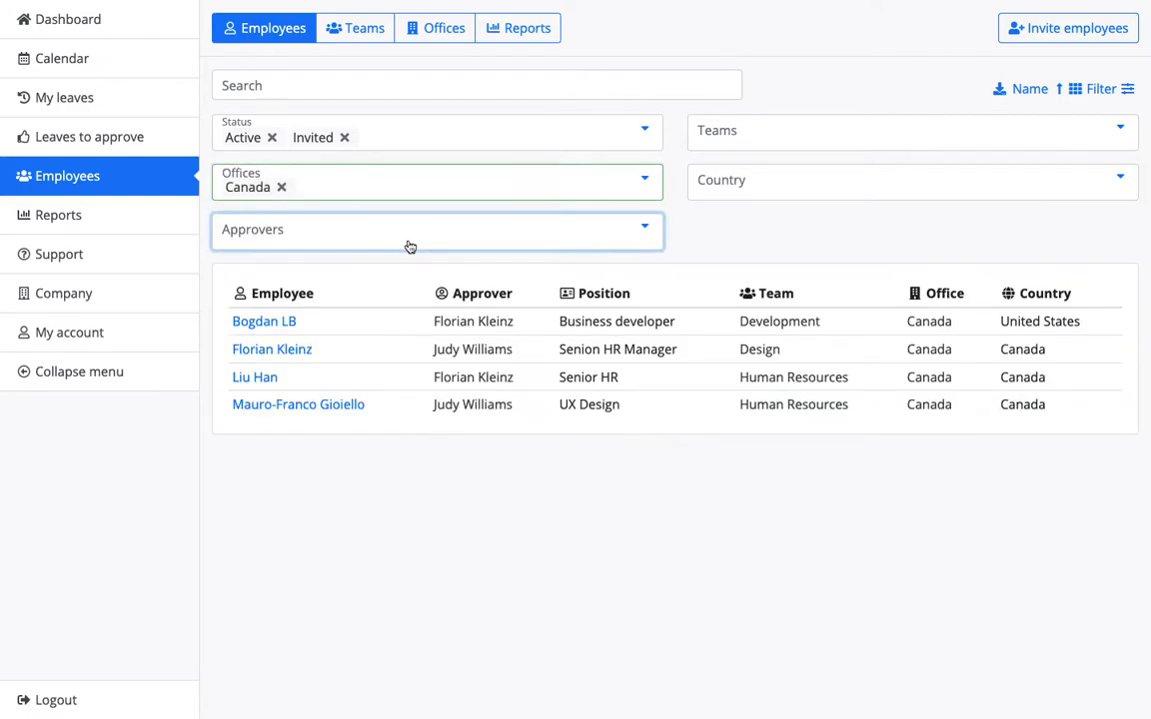
Replace the office filter on the employee list with a Human Resources team filter.
left_click(282, 187)
left_click(728, 146)
left_click(711, 224)
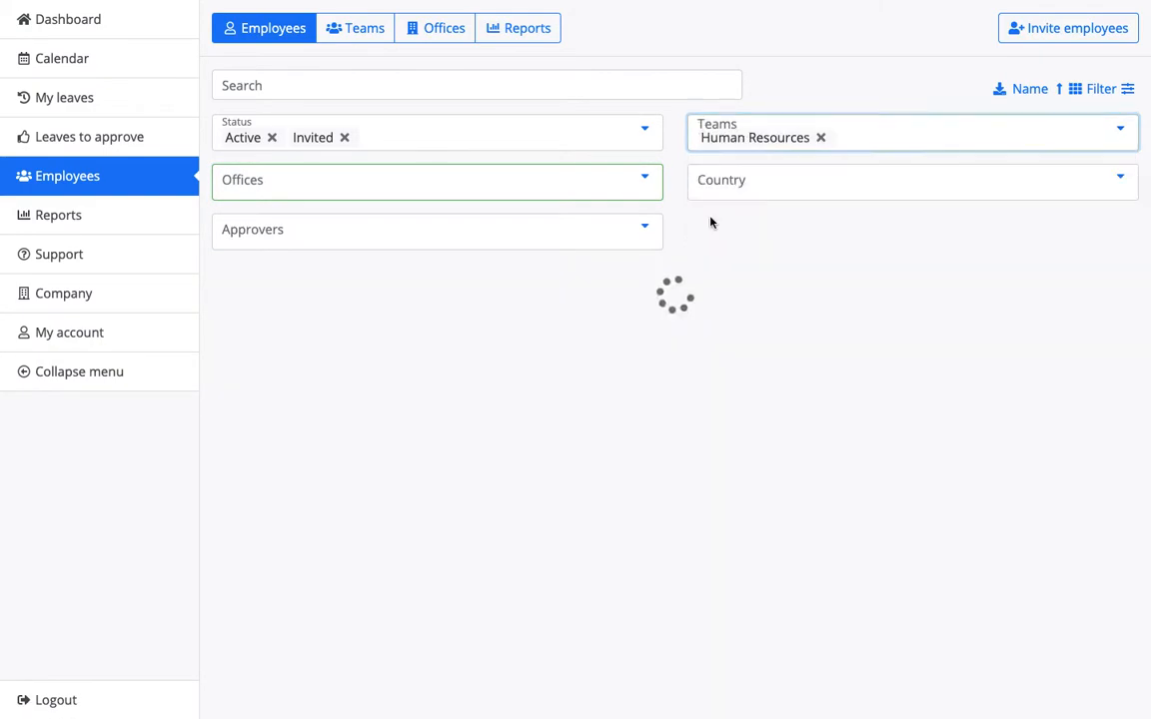
Remove the team filter and search the employees by the first letters of a first name, clearing the search at the end.
left_click(824, 138)
left_click(420, 93)
type("Jul")
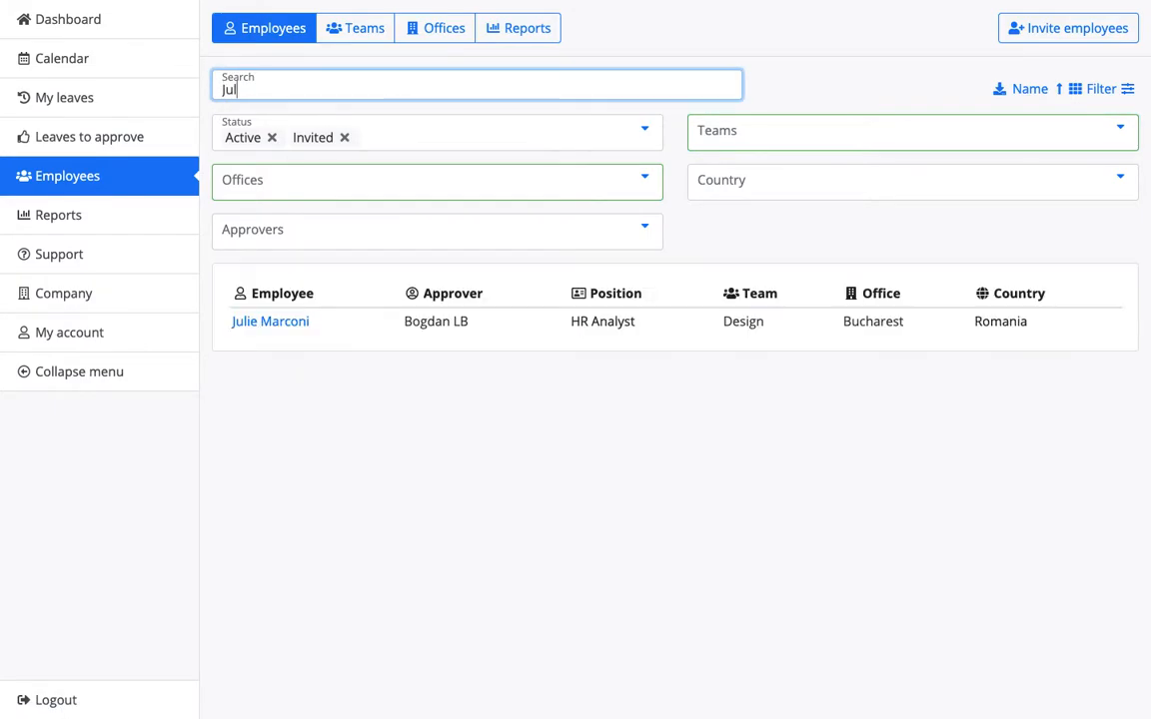
key("BackSpace")
key("BackSpace")
key("BackSpace")
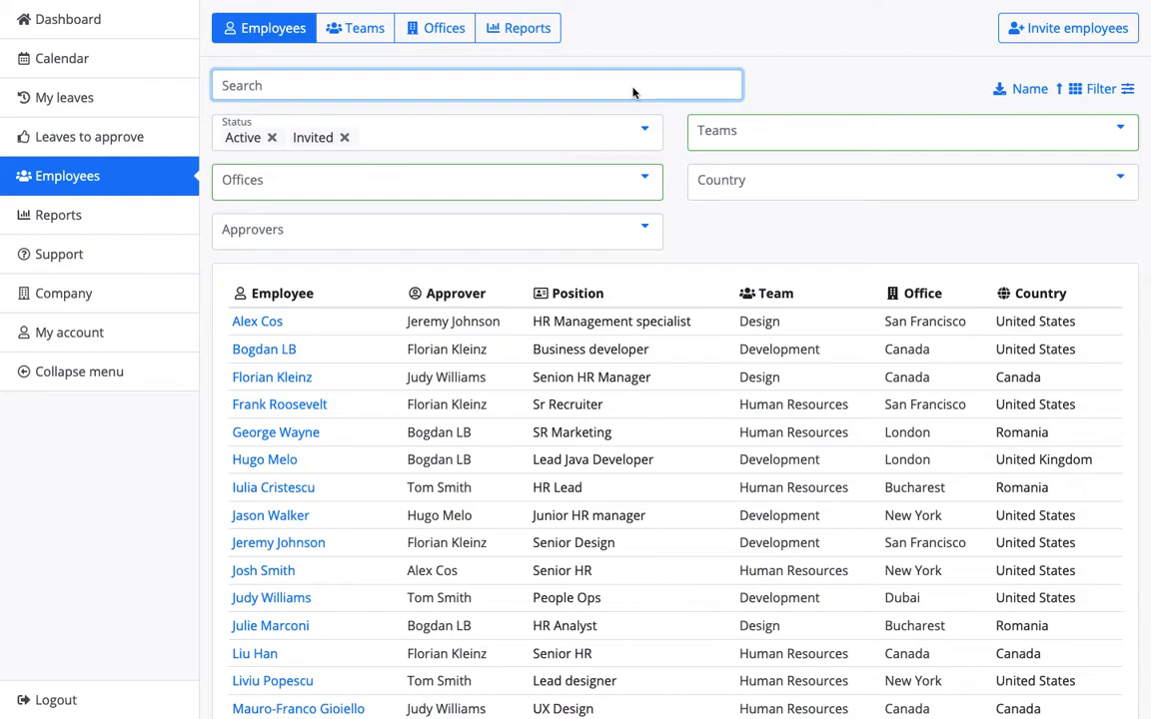
Set the employee status filter to Invited only.
left_click(344, 138)
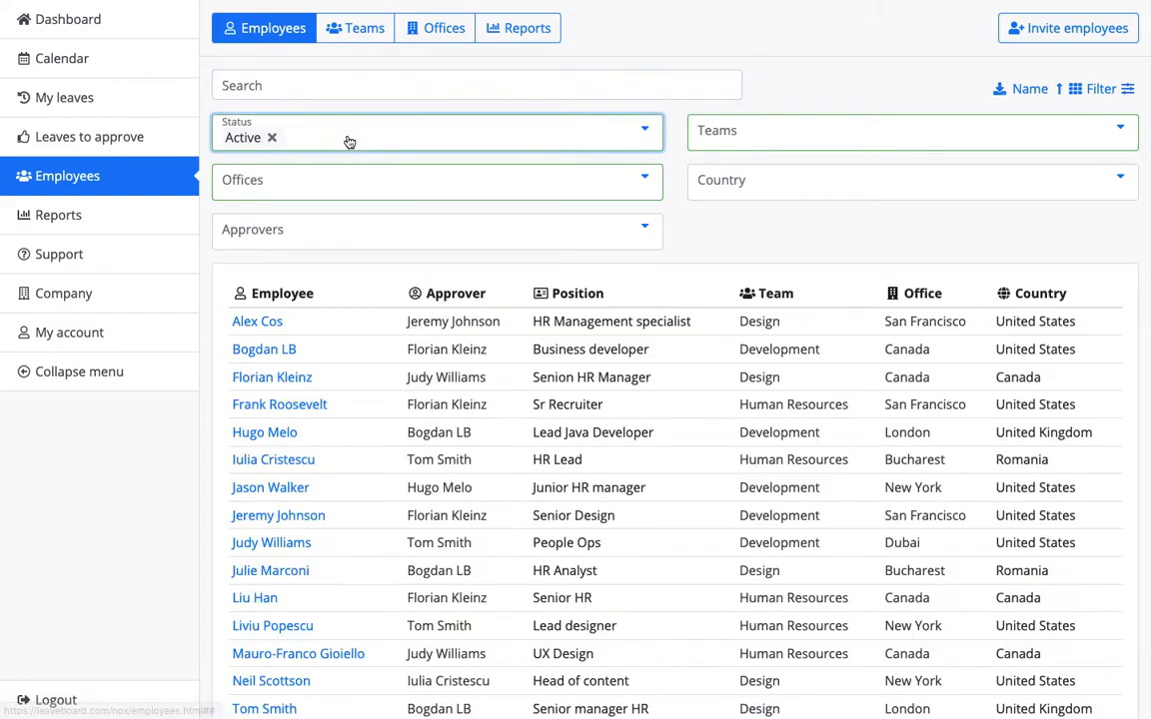
left_click(272, 139)
left_click(285, 141)
left_click(277, 199)
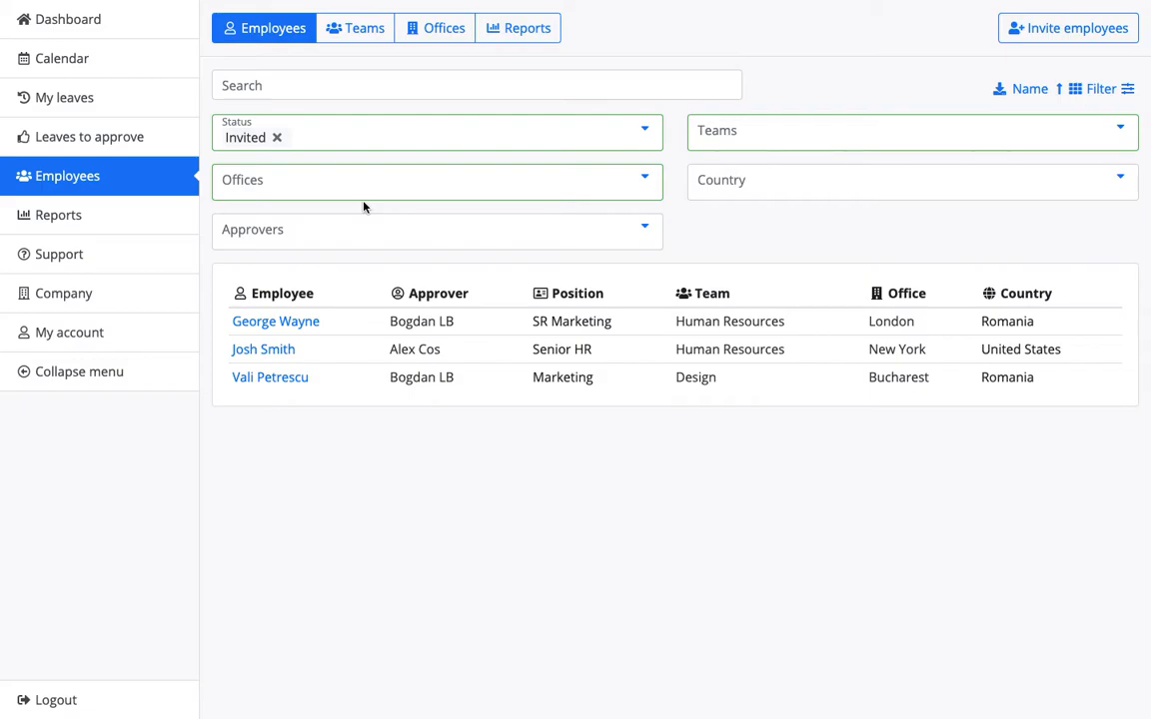
Change the employee status filter from Invited to Disabled.
left_click(279, 138)
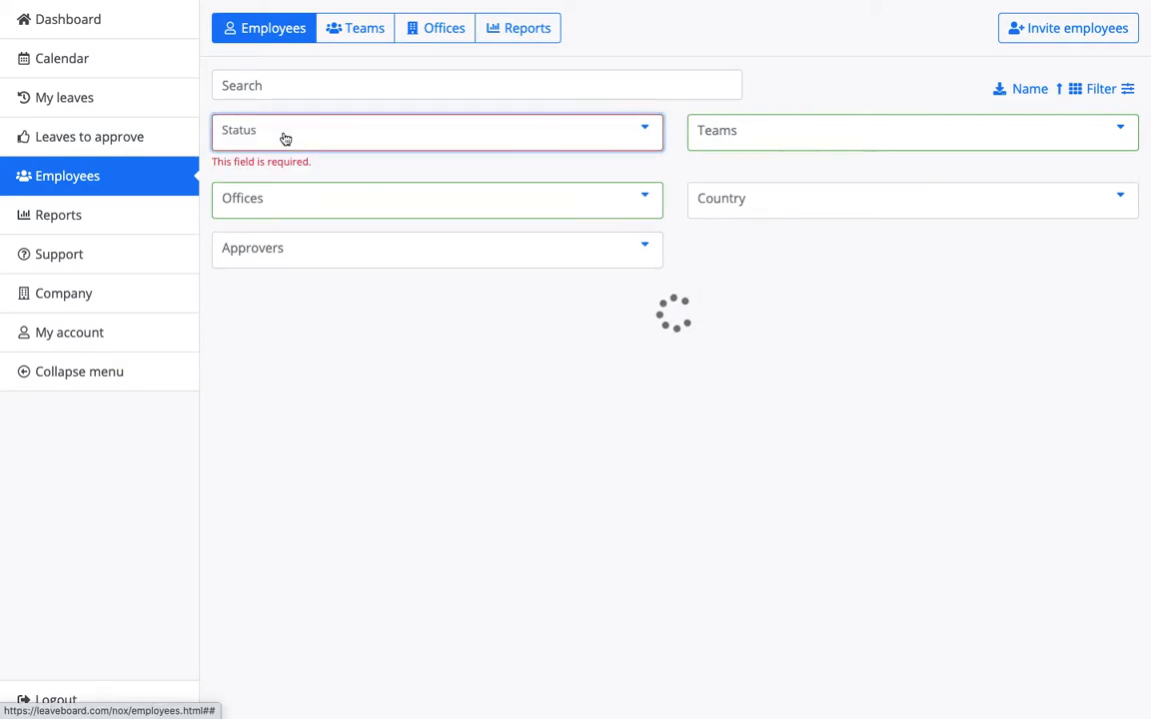
left_click(296, 144)
left_click(281, 224)
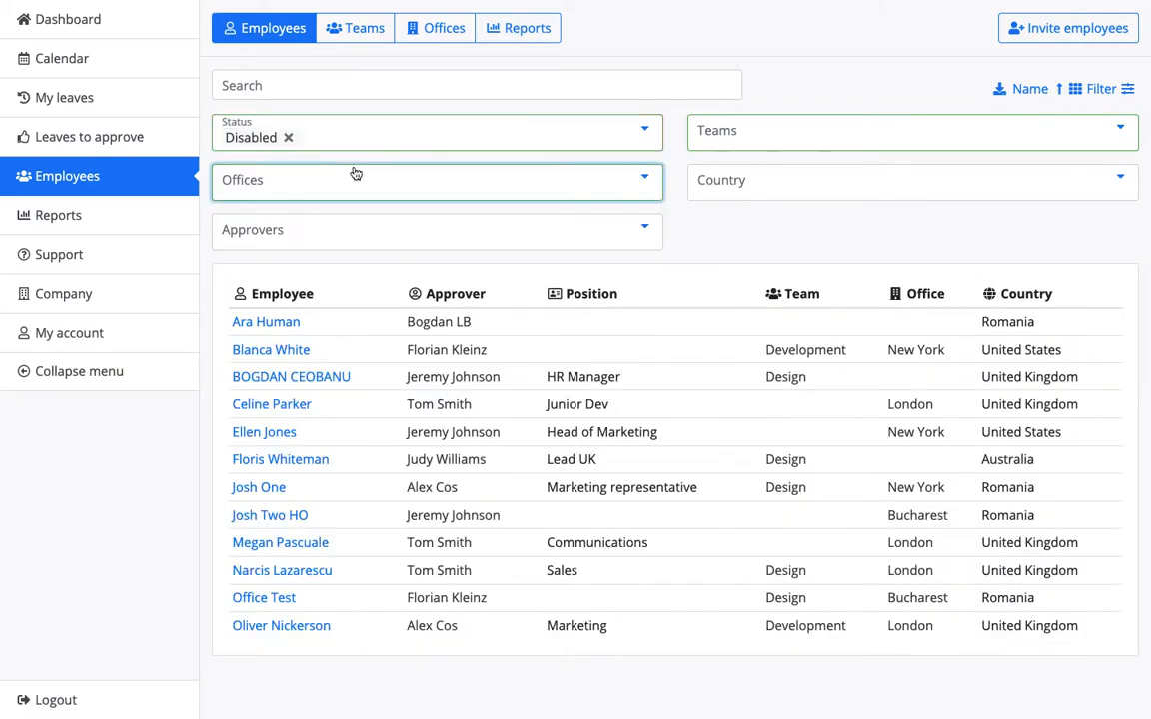
Clear the Disabled status filter and look over the available status options without picking one.
left_click(288, 140)
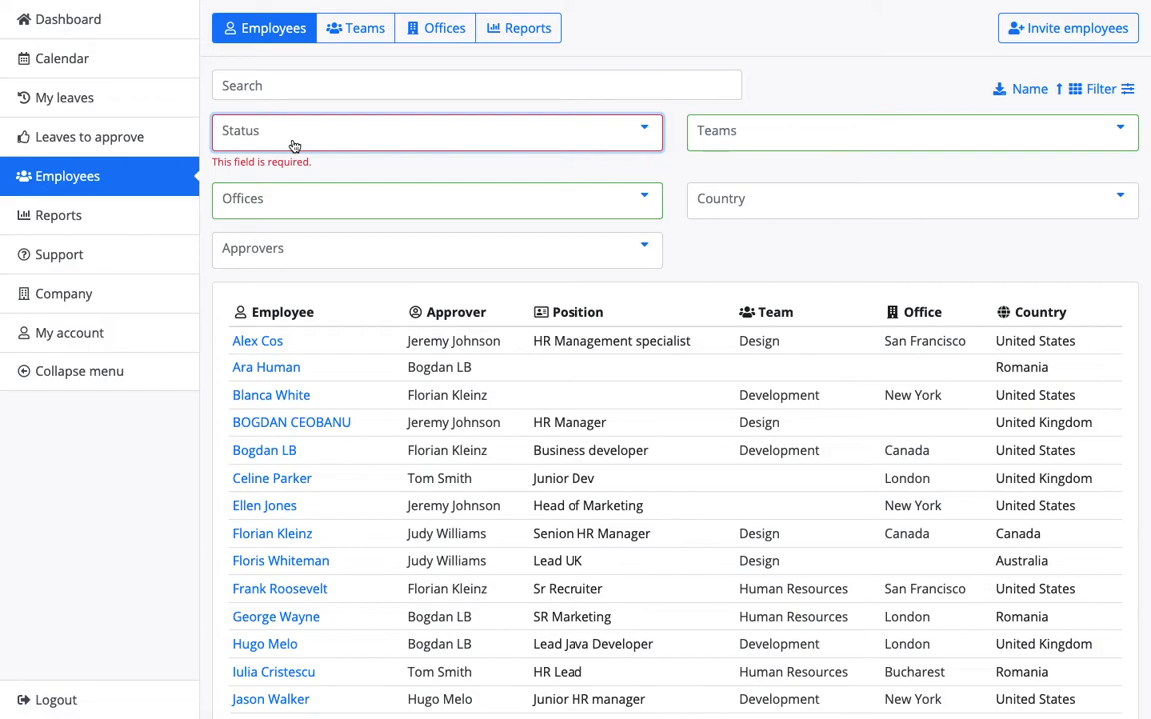
left_click(291, 146)
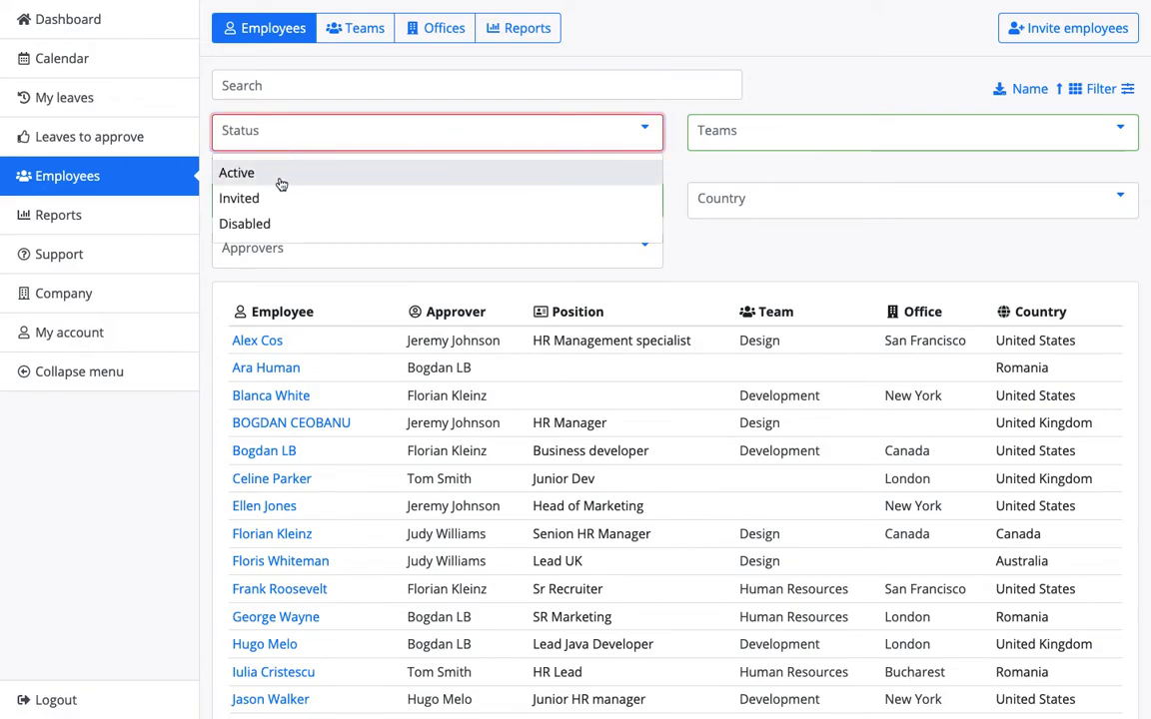
left_click(922, 69)
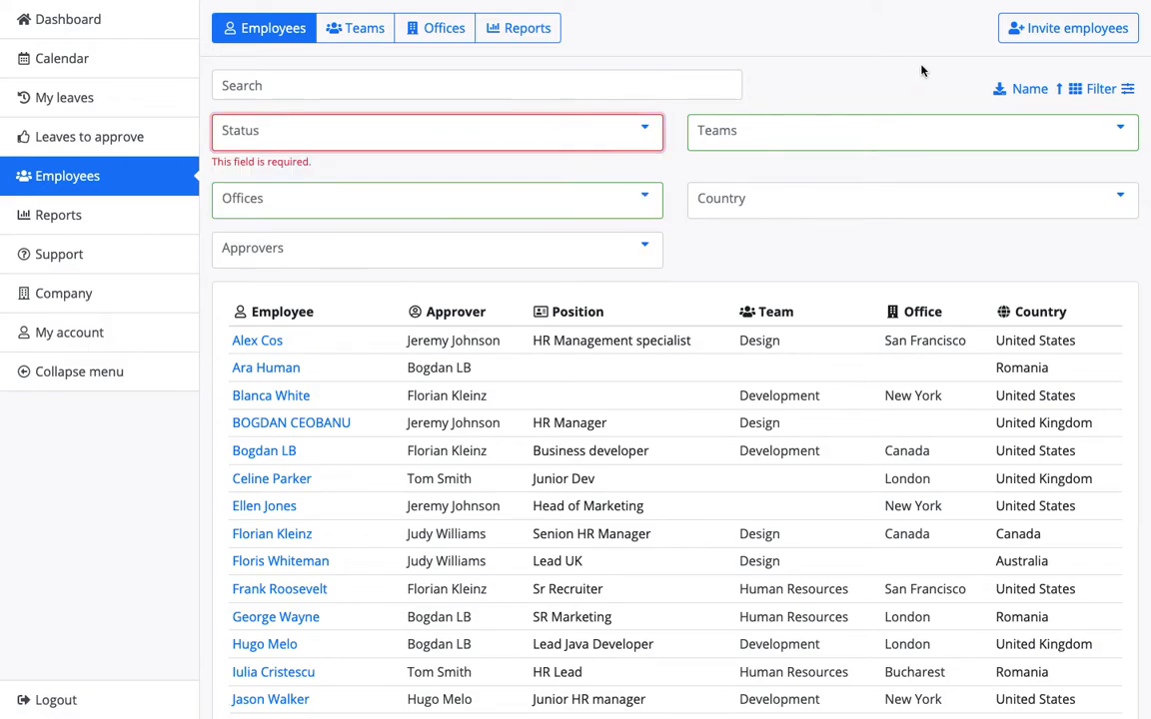
Inspect the employee invitation form with the invitation email switched off and return to the employee list.
left_click(1069, 28)
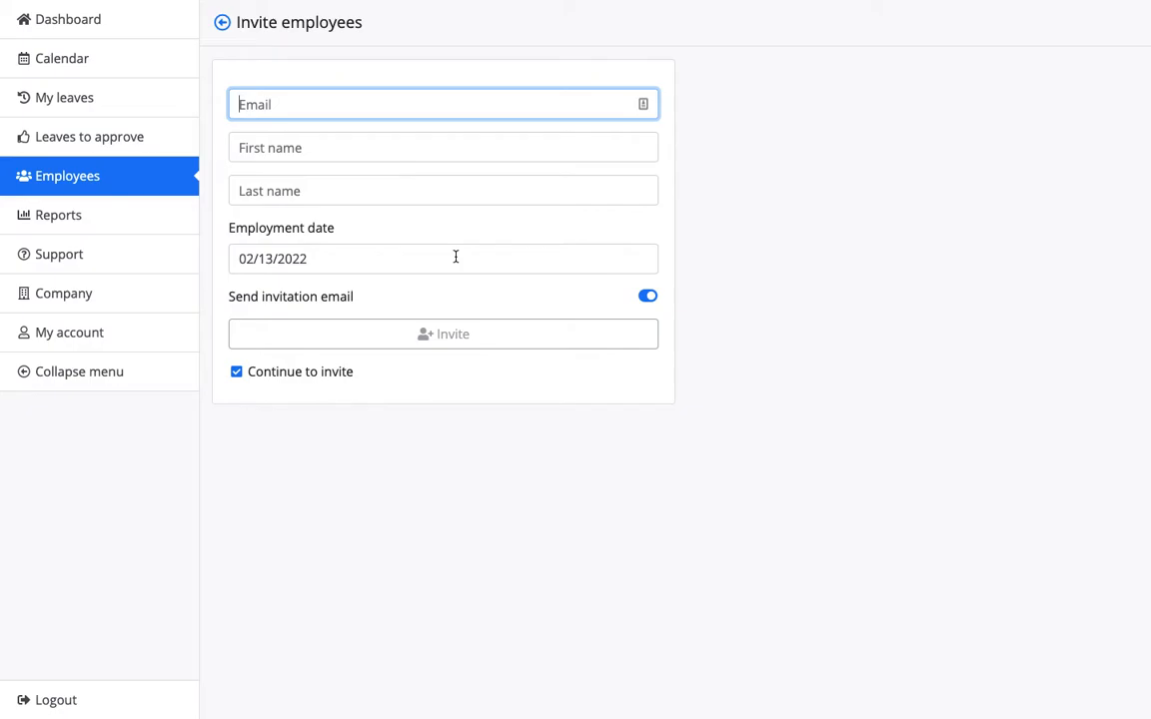
left_click(648, 298)
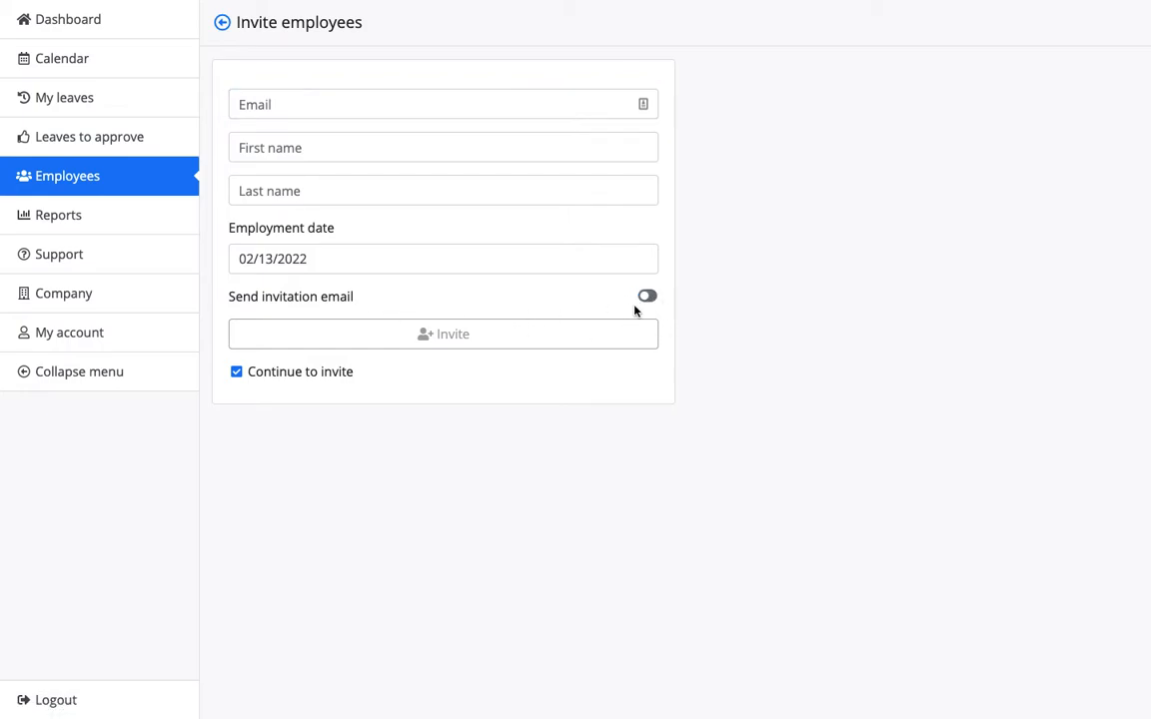
left_click(231, 29)
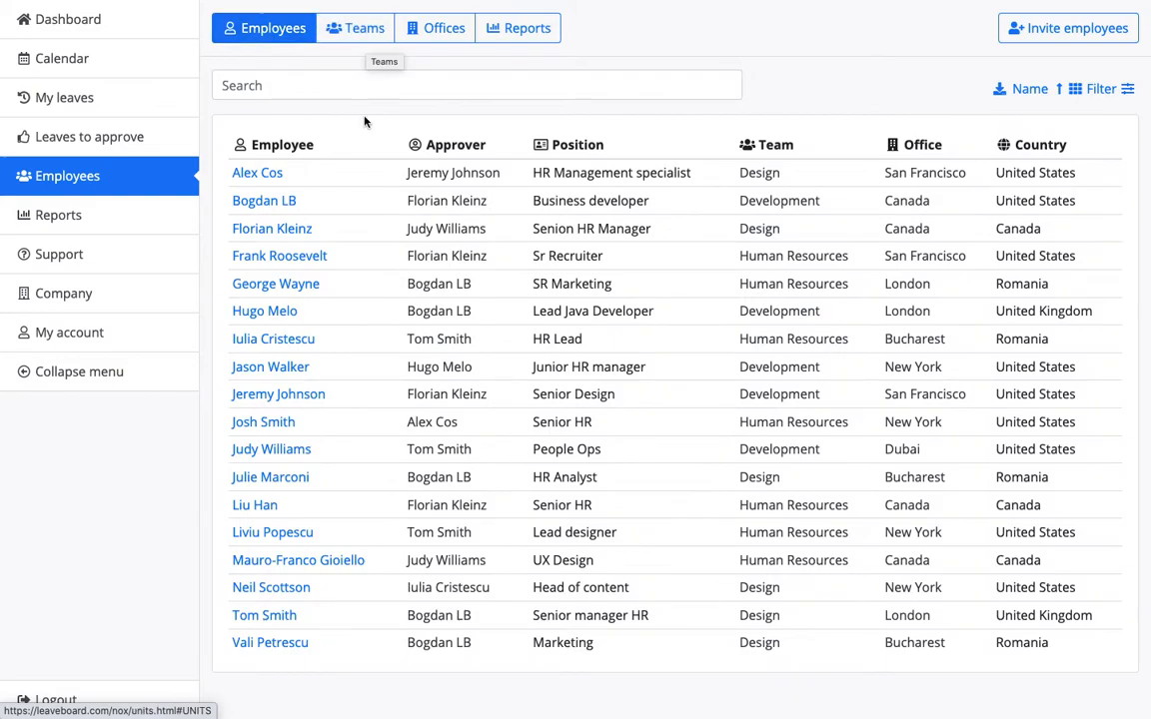
Edit the profile of the HR Management specialist in the Design team and set the position to "Senior HR Management specialist".
left_click(257, 177)
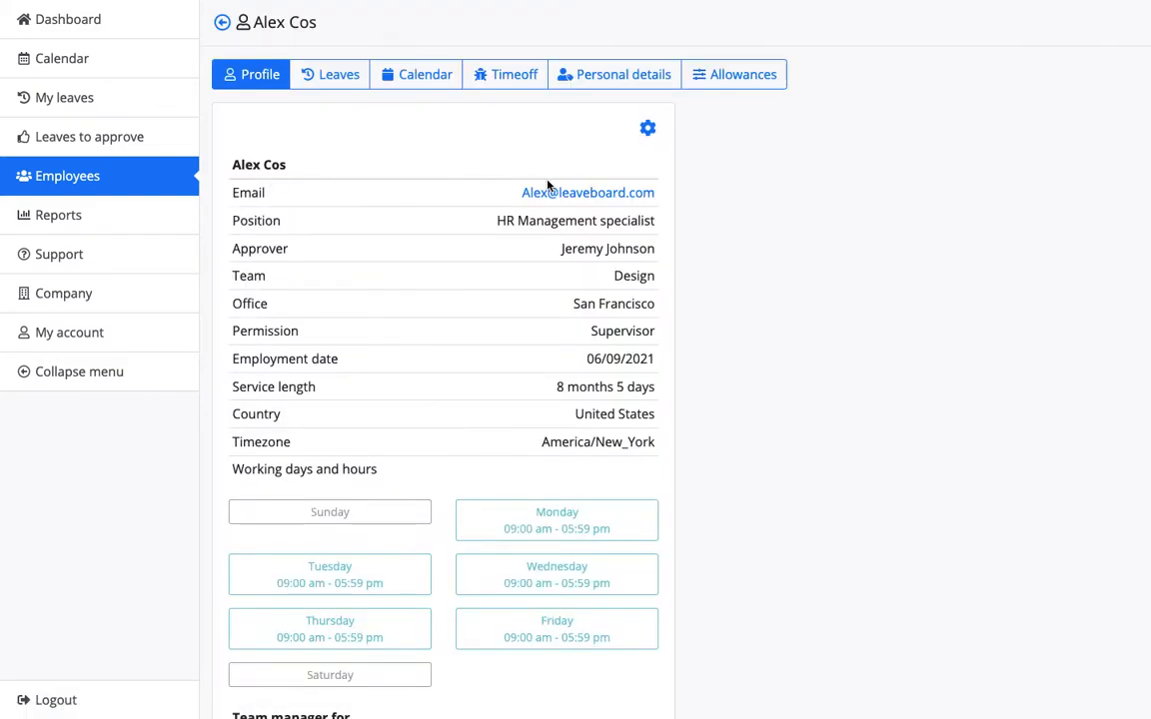
left_click(650, 131)
scroll(722, 193, "down", 1)
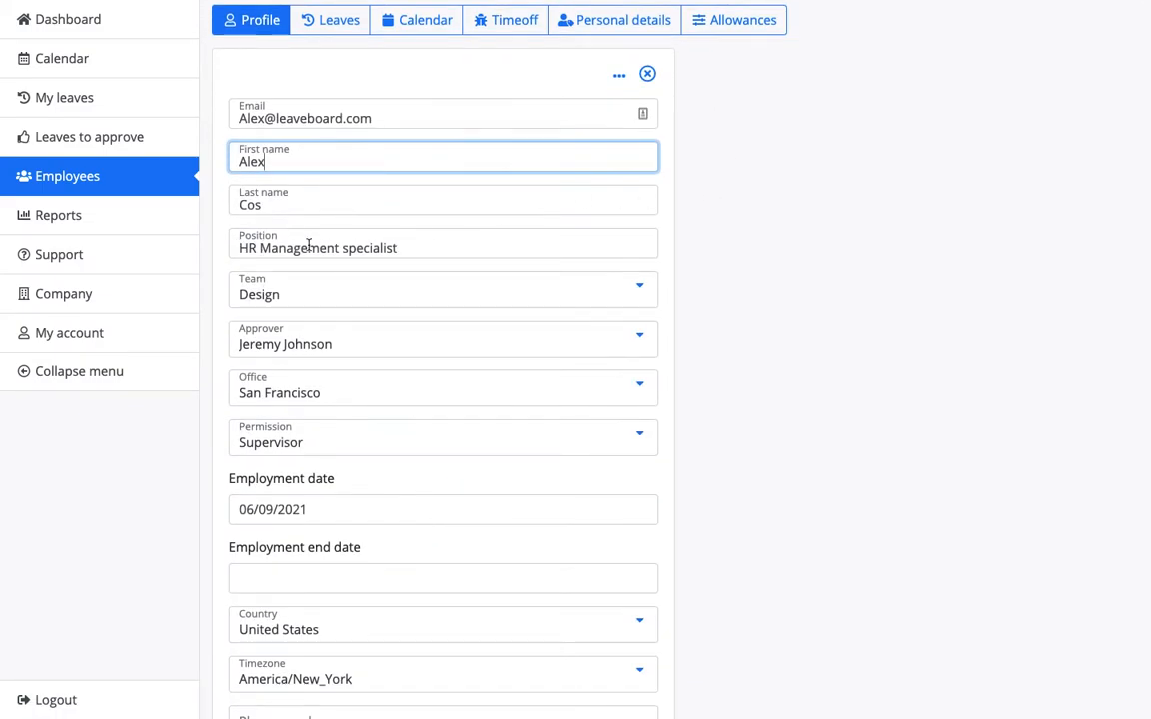
left_click(246, 246)
type("Senior")
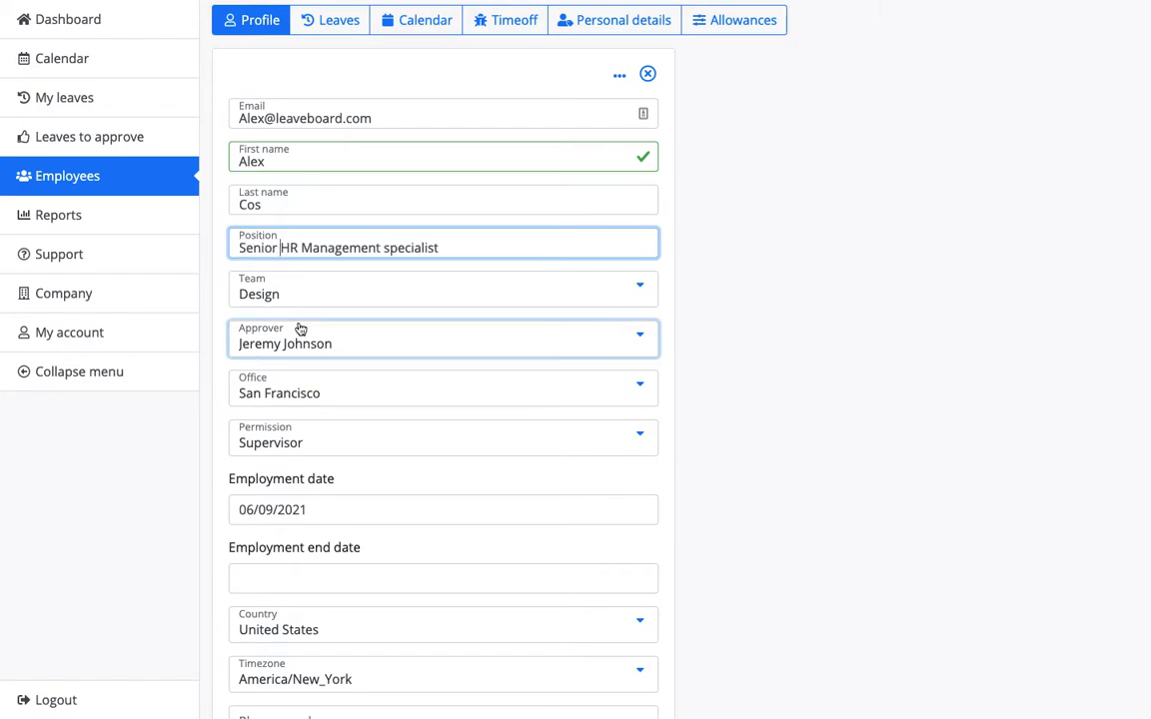
Set the employee's team to Development and select the Lead Java Developer as approver.
left_click(320, 290)
left_click(309, 354)
scroll(372, 404, "down", 2)
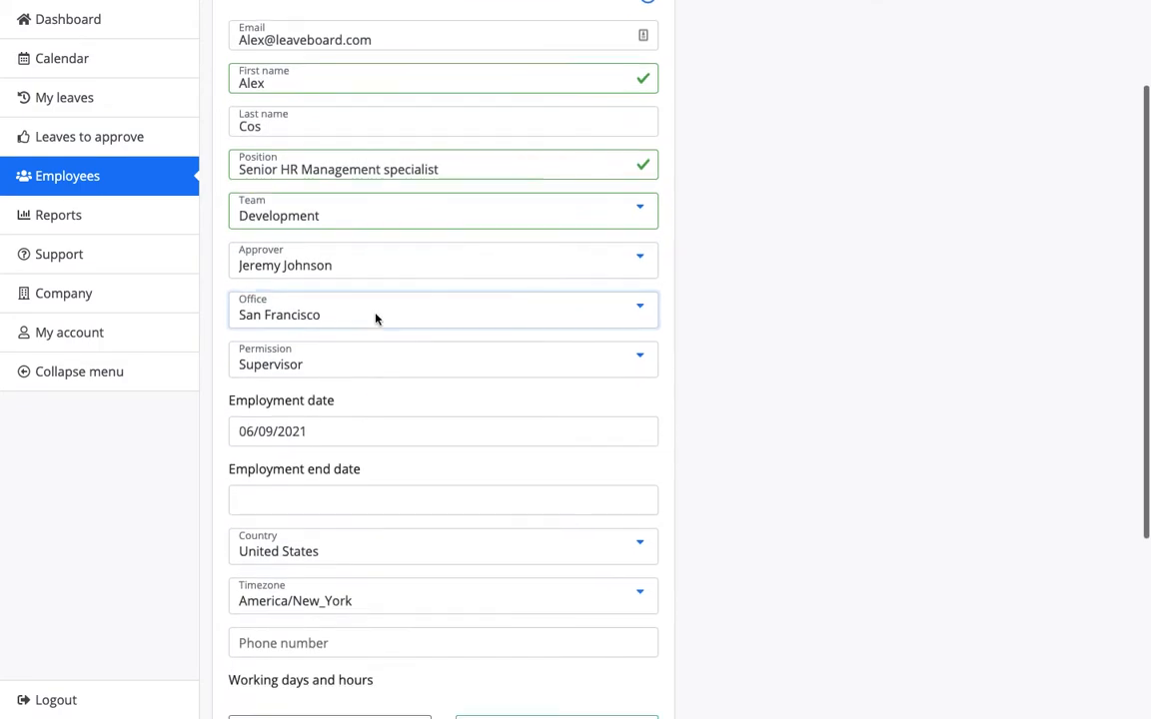
left_click(381, 275)
left_click(366, 472)
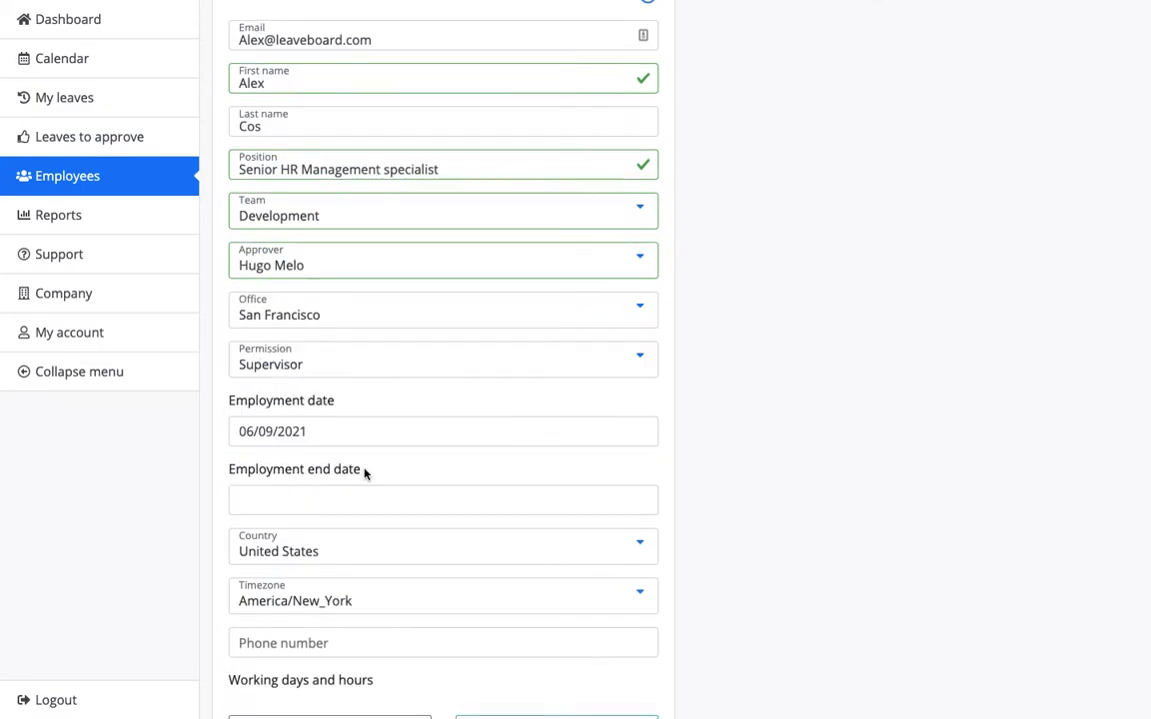
Examine the permission levels available for the employee and keep Supervisor selected.
scroll(367, 420, "down", 1)
left_click(388, 337)
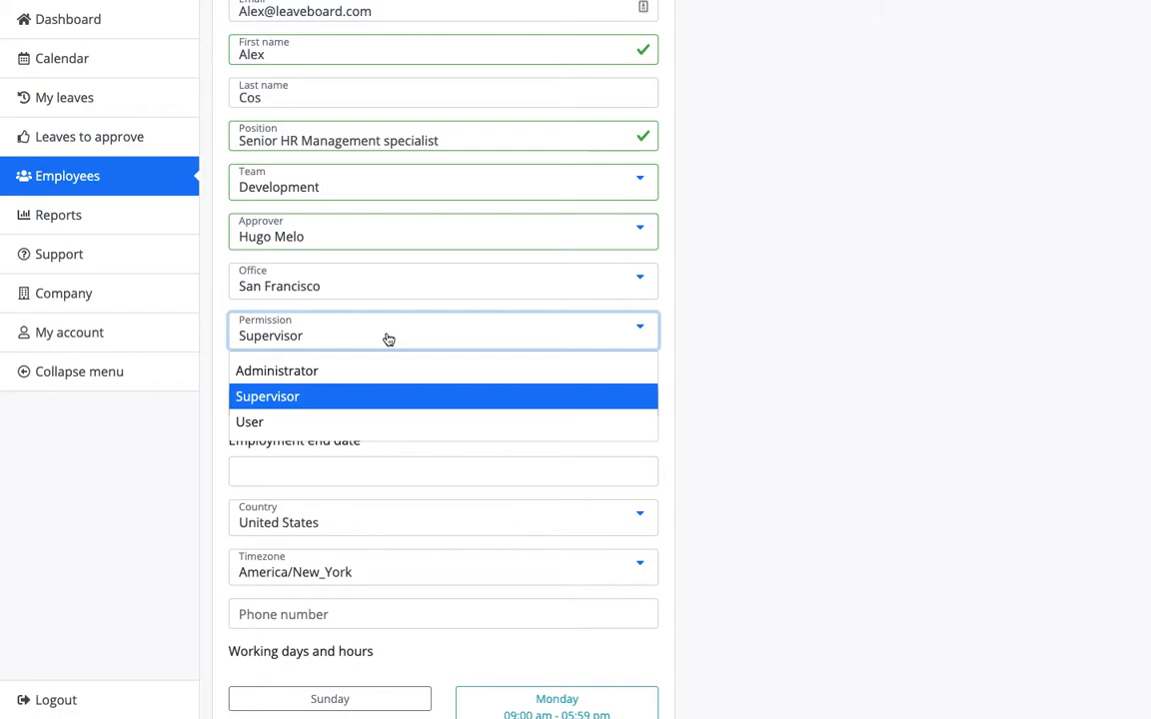
left_click(388, 339)
left_click(388, 339)
left_click(211, 265)
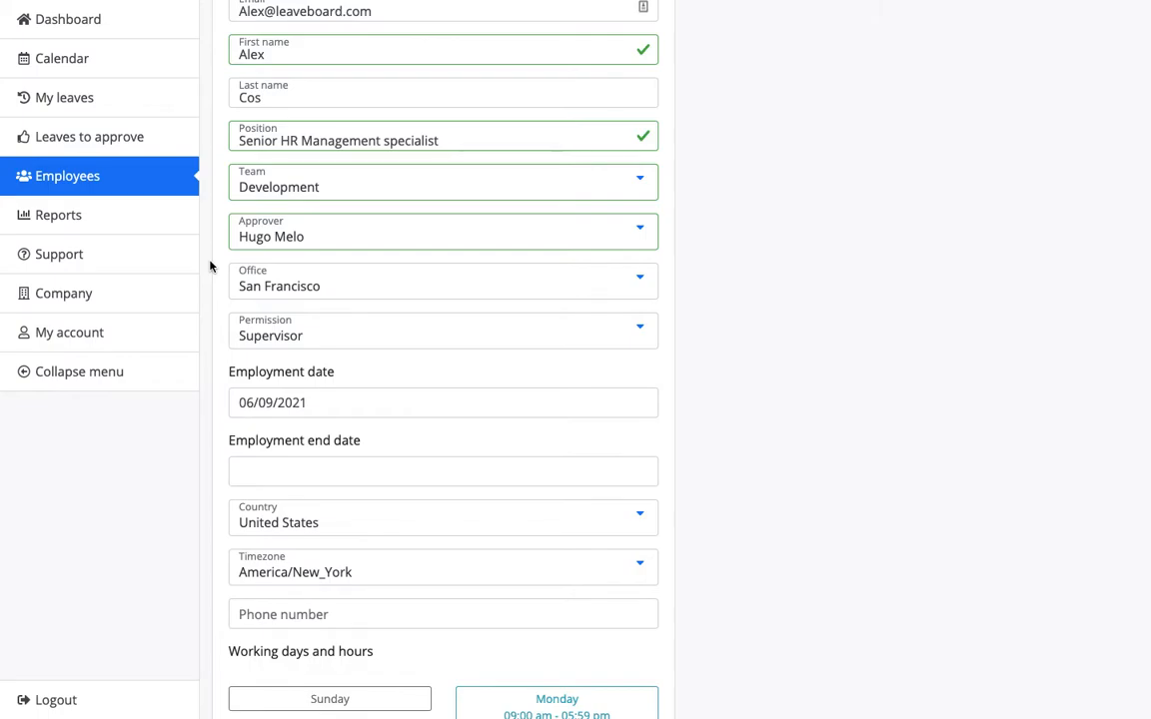
Review the employee's working days and hours and save the edited profile.
scroll(820, 290, "down", 3)
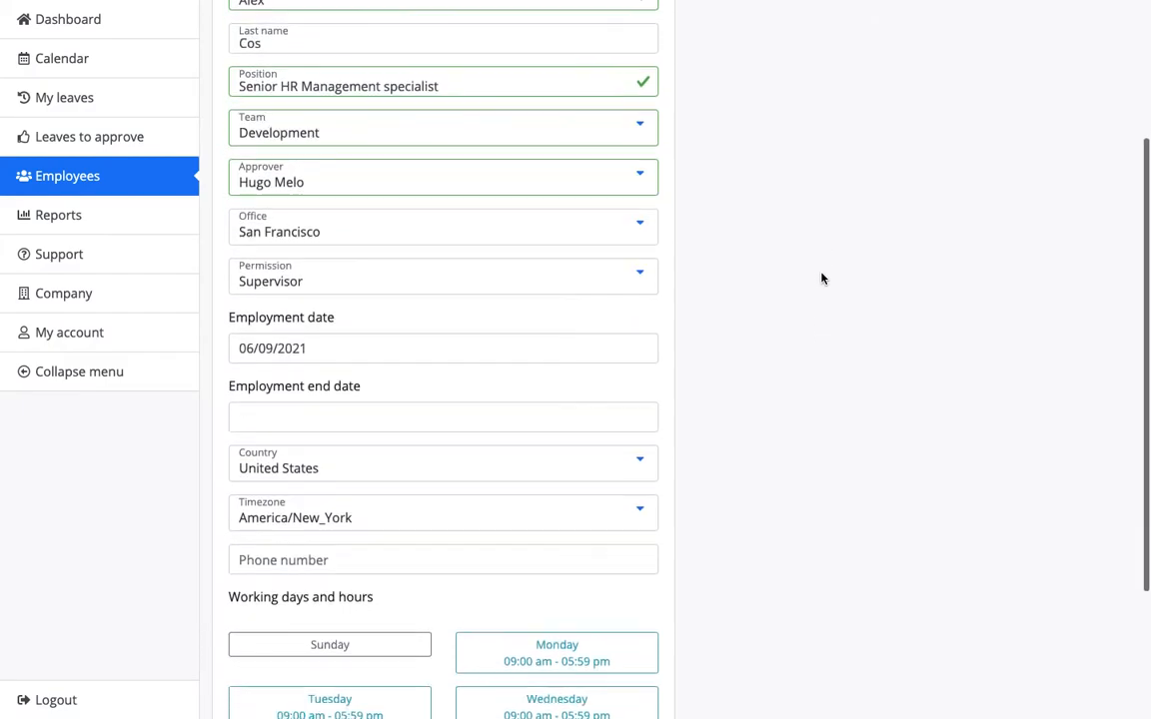
scroll(822, 278, "down", 1)
scroll(823, 279, "down", 1)
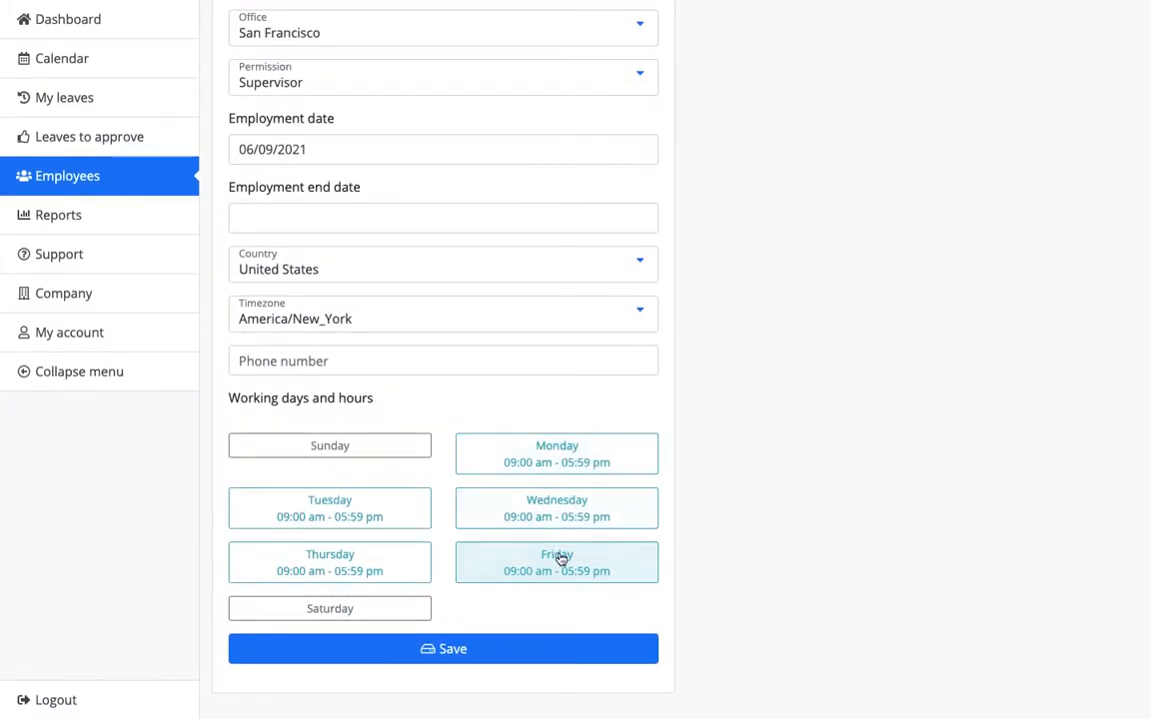
left_click(535, 659)
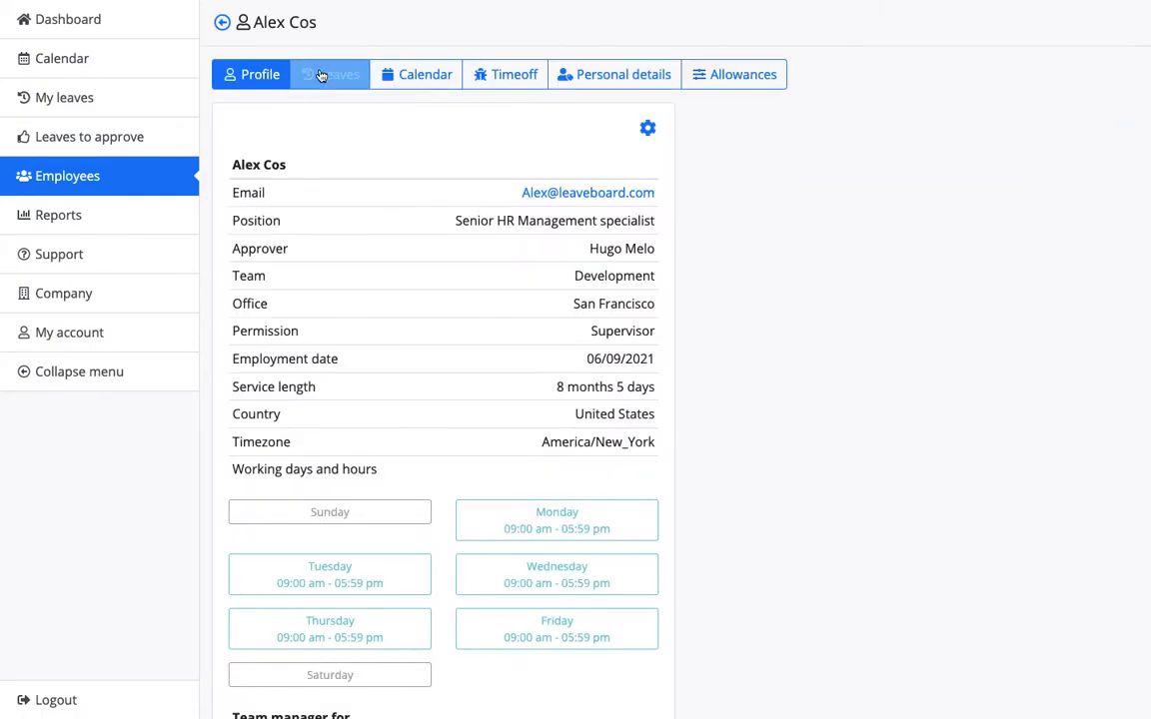
Review the employee's 2022 leaves and look through the employee's yearly calendar.
left_click(322, 76)
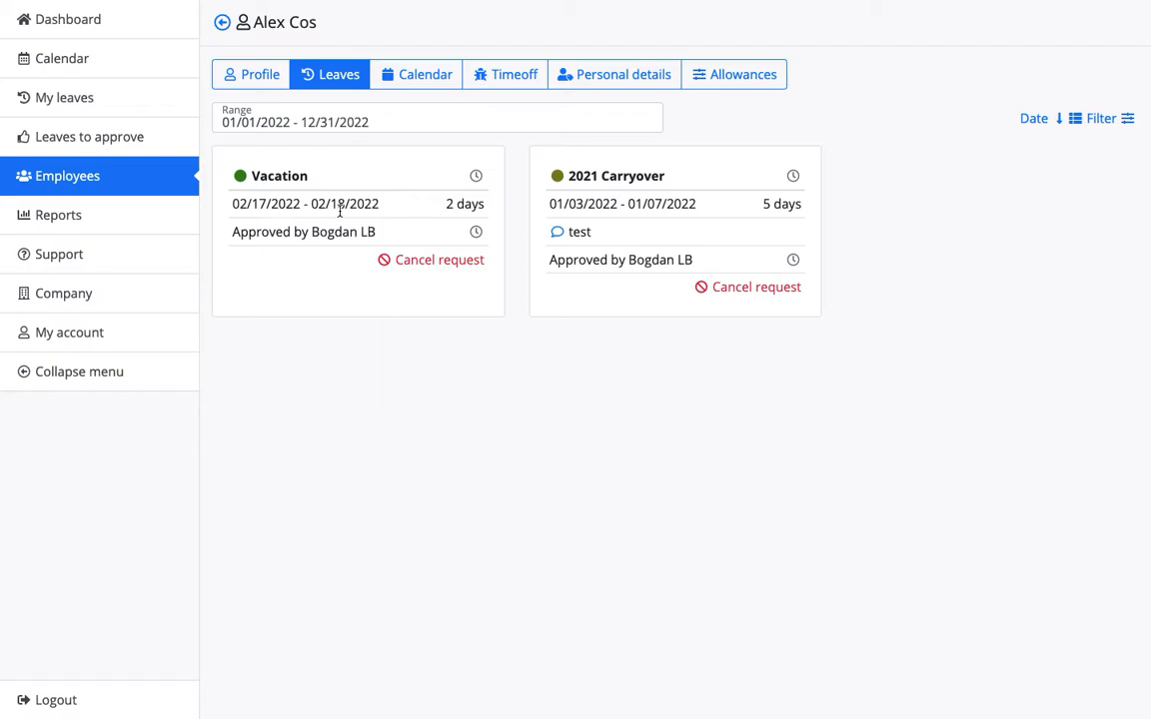
left_click(419, 78)
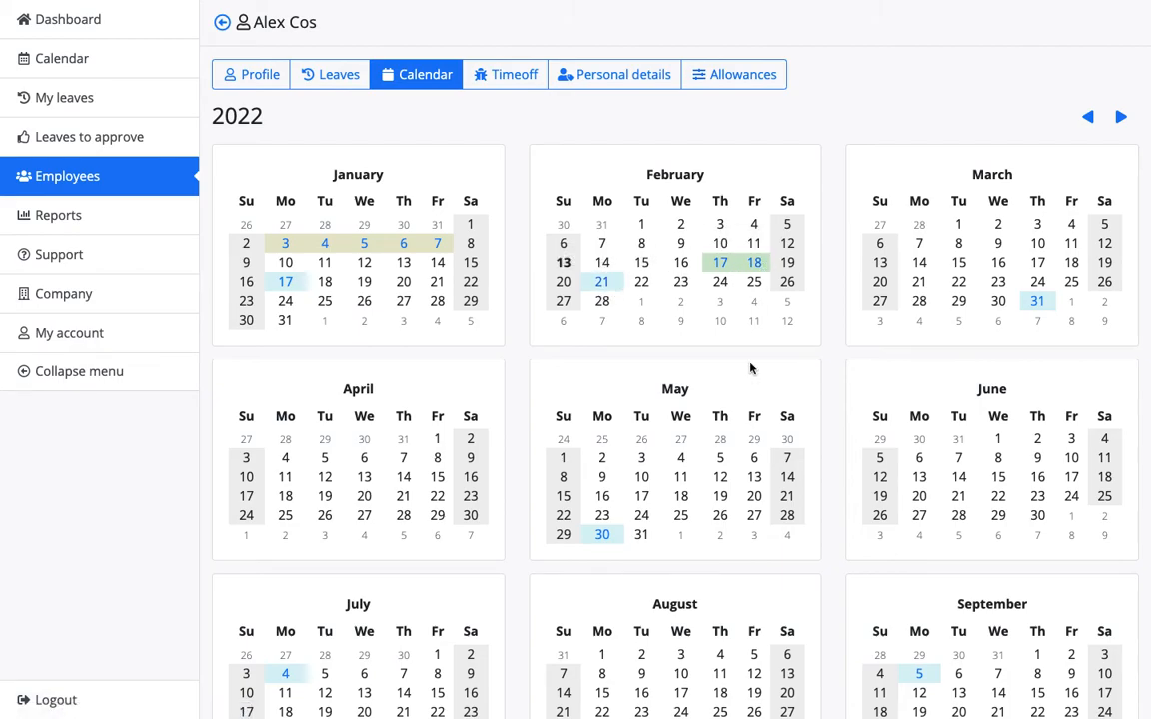
scroll(752, 369, "down", 3)
scroll(750, 363, "up", 1)
scroll(750, 364, "up", 3)
Review the employee's time off summary, checking the vacation allowance, used days and available days.
left_click(496, 86)
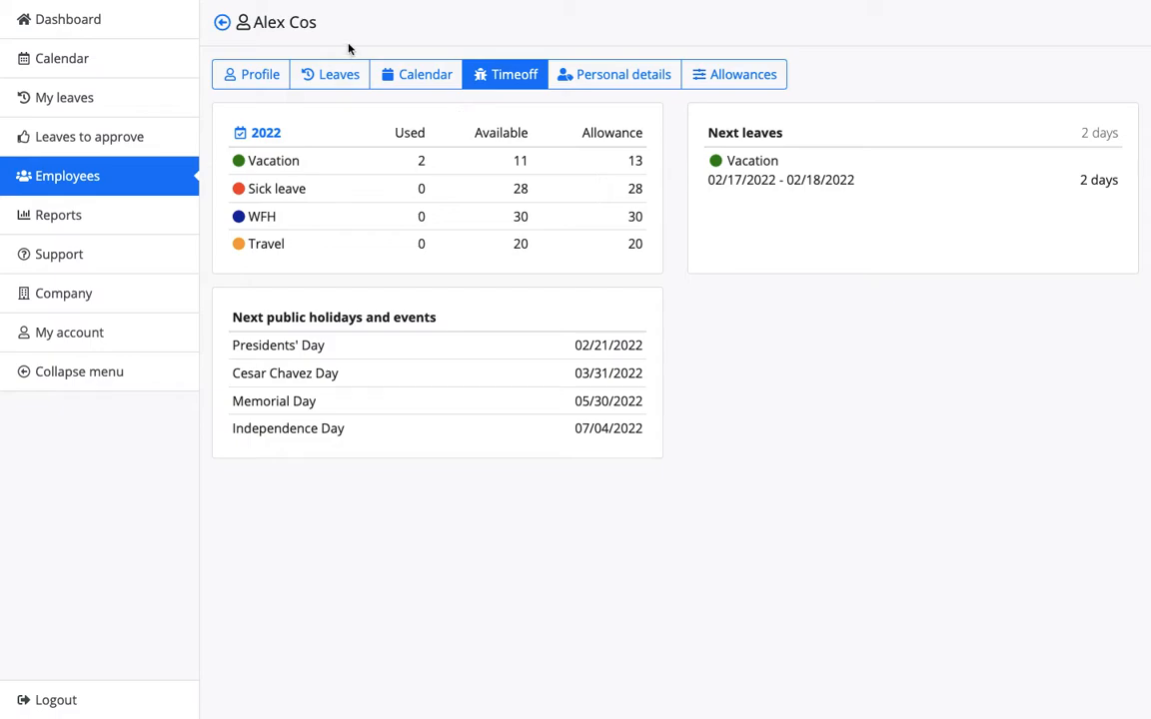
double_click(634, 161)
double_click(407, 166)
left_click(521, 160)
Examine the breakdown of the employee's 2022 vacation allowance: default allowance, adjustment and days transferred from 2021.
left_click(734, 76)
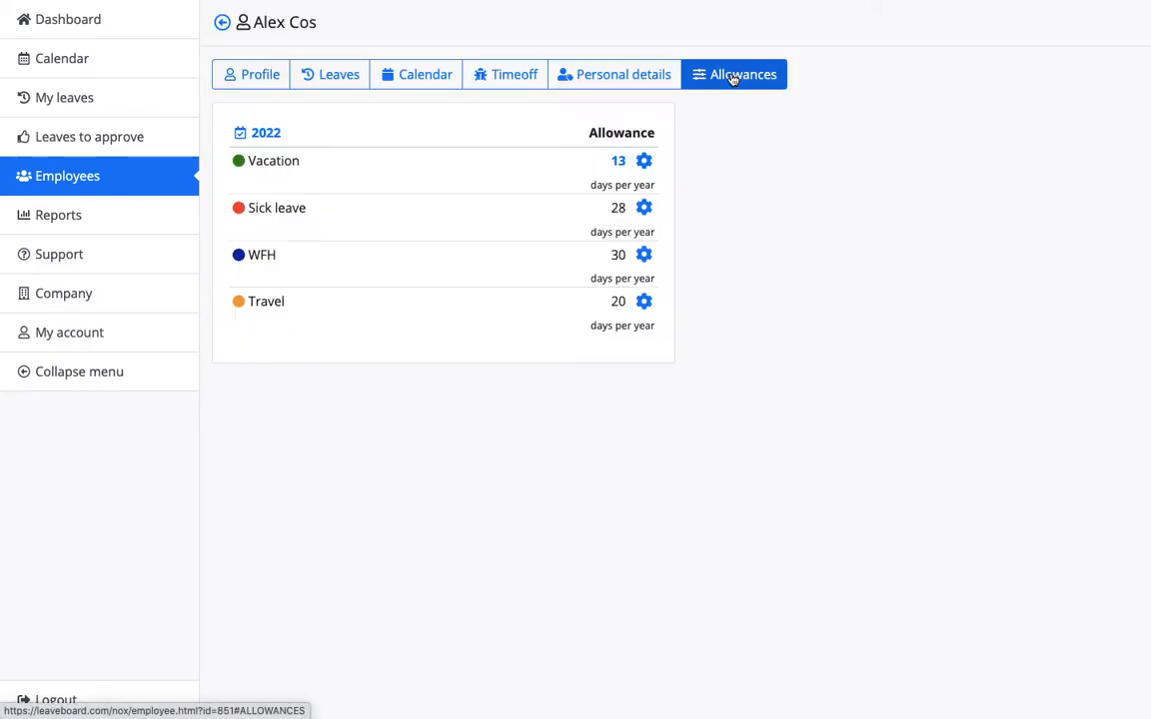
left_click(618, 162)
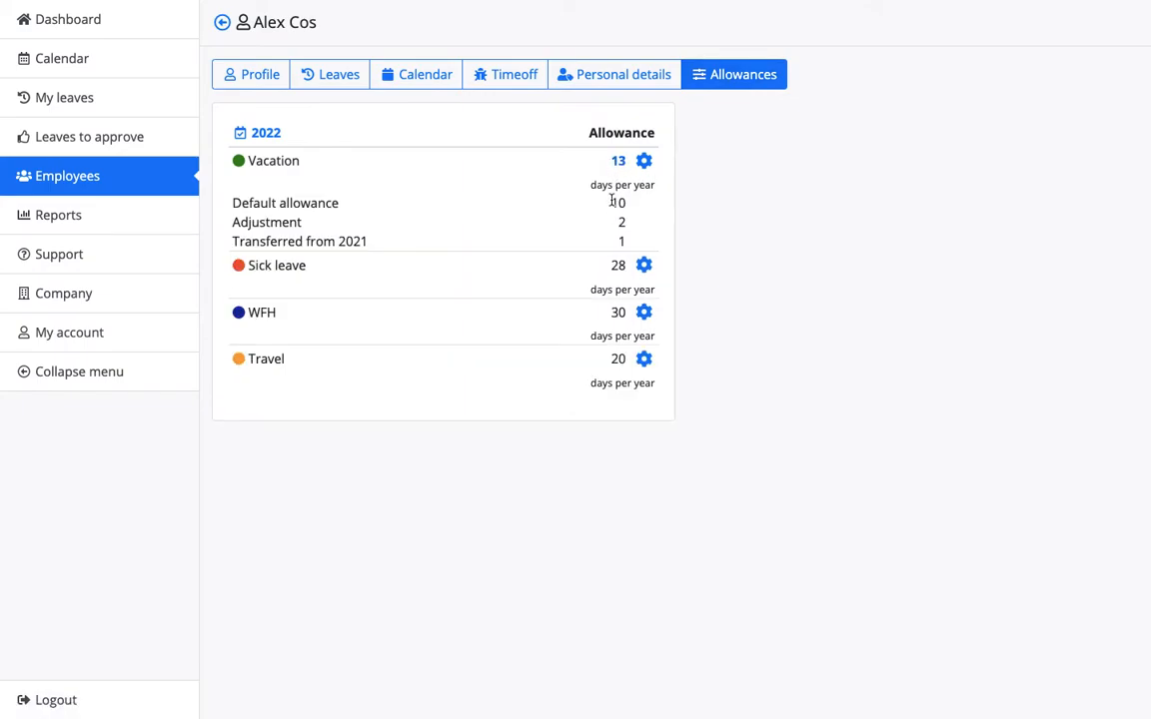
left_click_drag(611, 203, 633, 207)
left_click_drag(613, 222, 647, 228)
left_click_drag(614, 241, 644, 244)
Set the employee's default vacation allowance to 12 days per year and save the update.
left_click(643, 161)
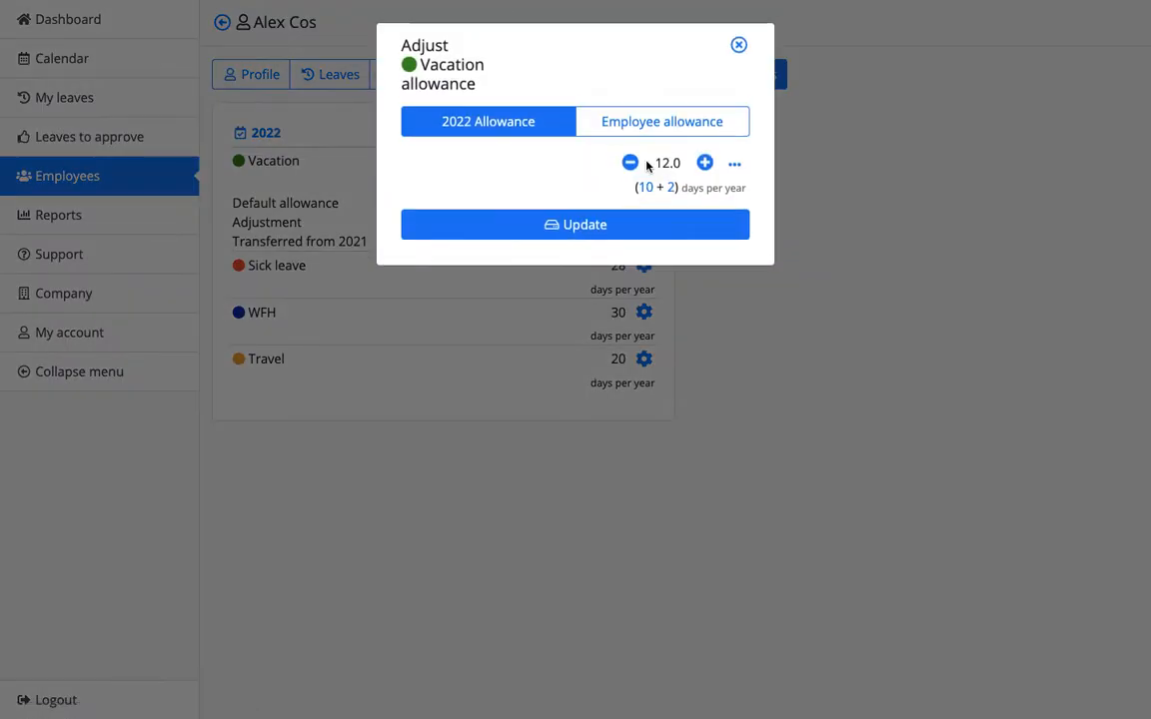
left_click(676, 121)
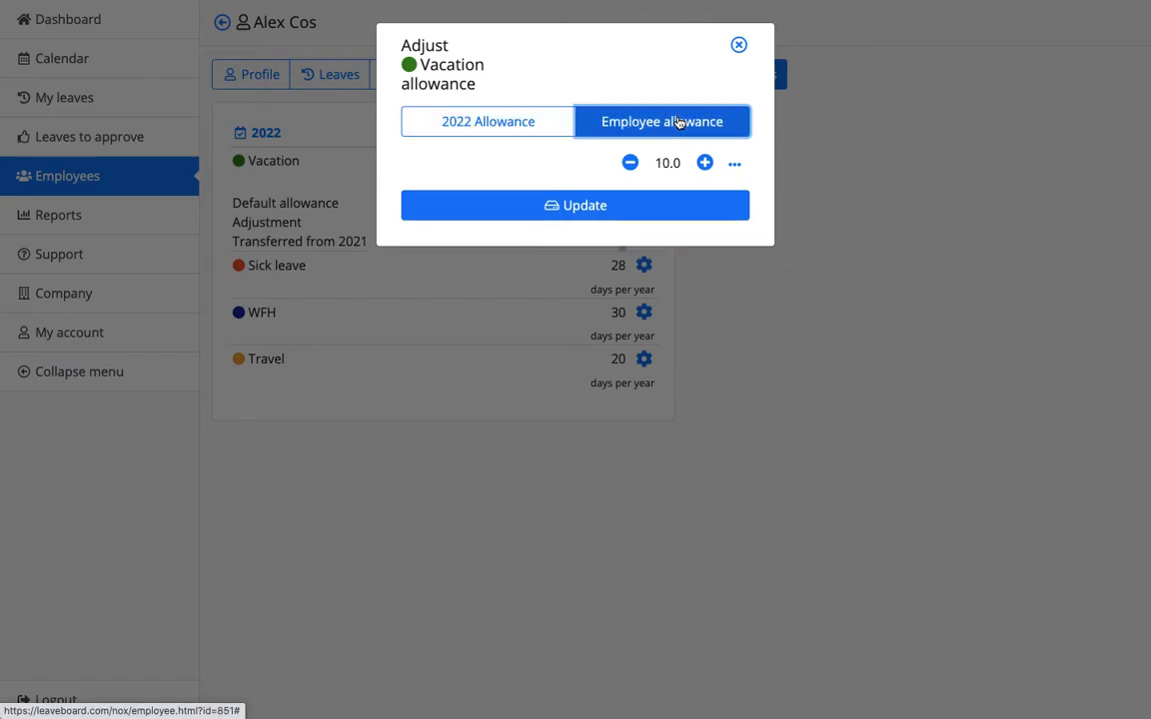
left_click(704, 163)
left_click(704, 163)
left_click(704, 163)
left_click(704, 163)
left_click(704, 163)
left_click(630, 162)
left_click(639, 224)
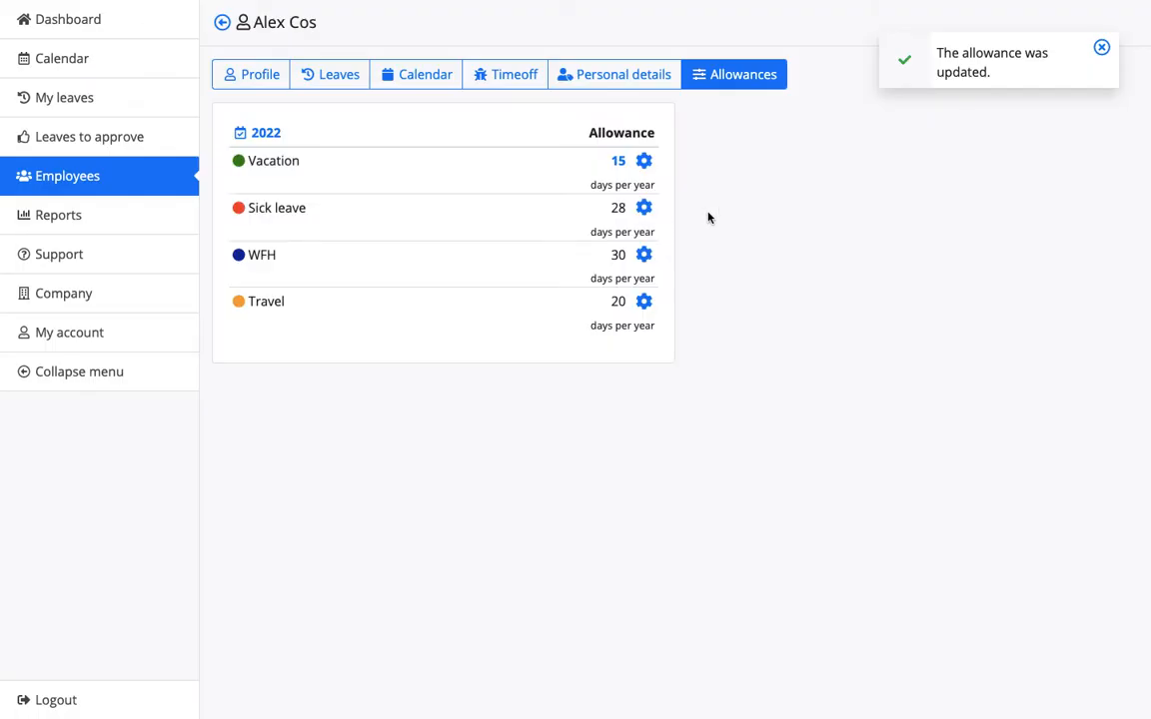
Check the default allowance in the 2022 vacation breakdown and compare it with the employee's 2023 vacation allowance.
left_click(620, 165)
left_click_drag(611, 203, 629, 203)
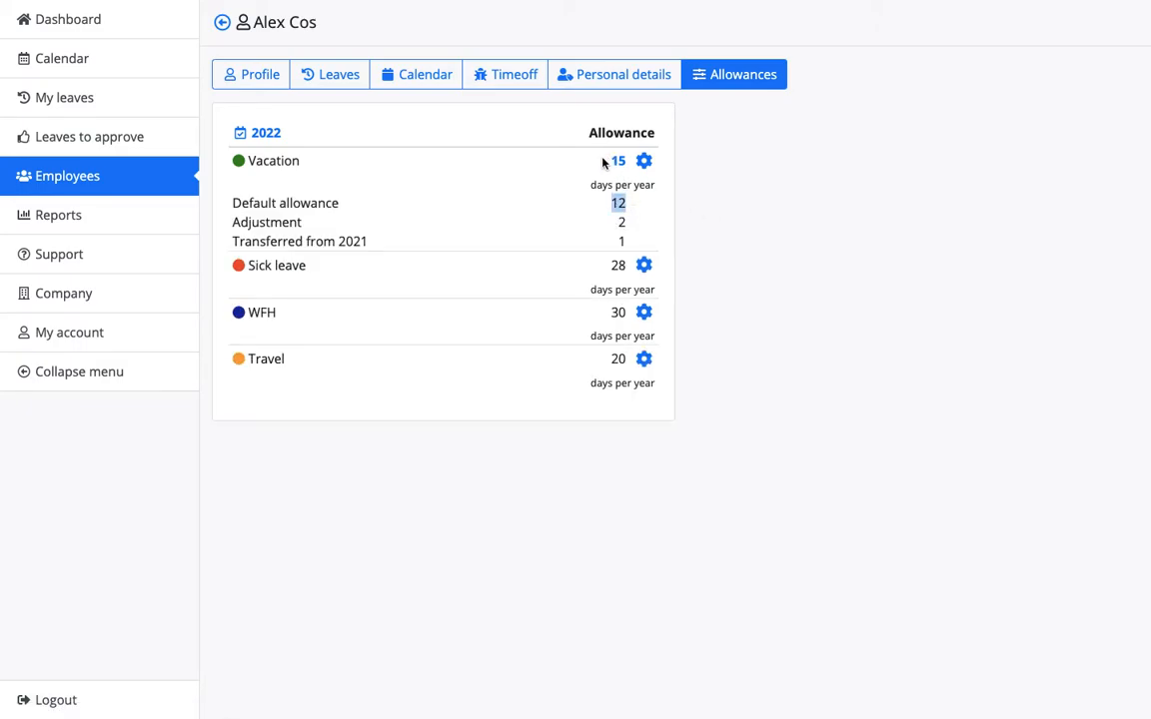
left_click(268, 134)
left_click(298, 165)
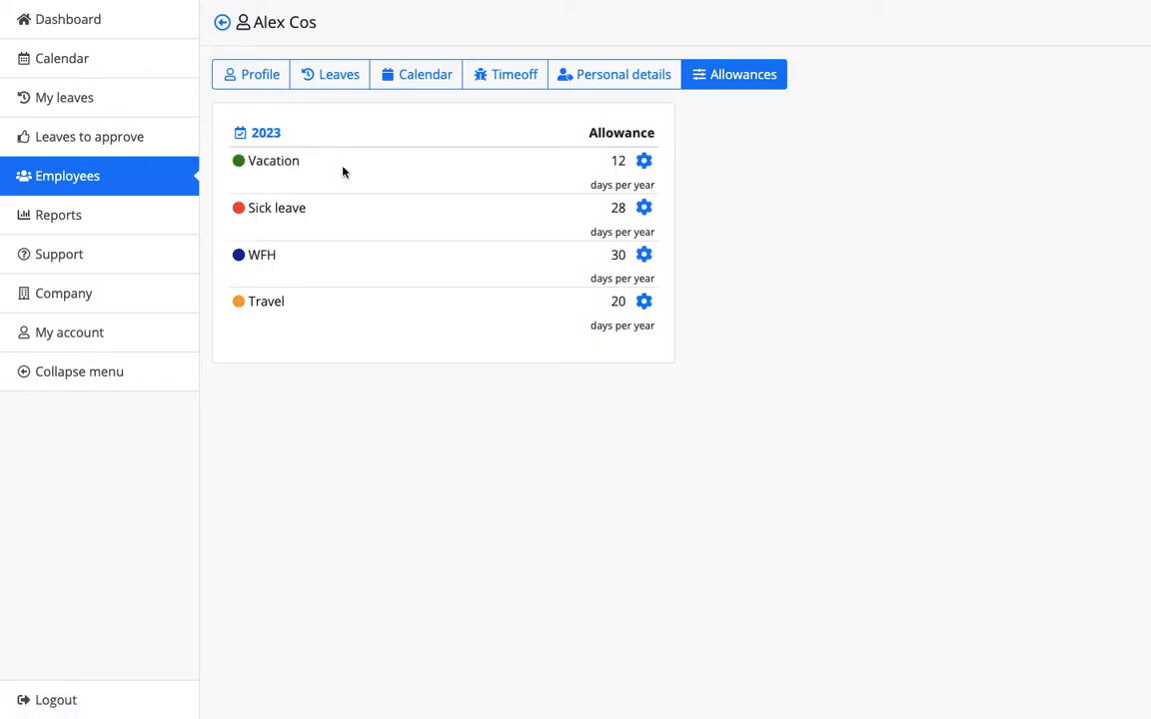
left_click_drag(610, 160, 632, 168)
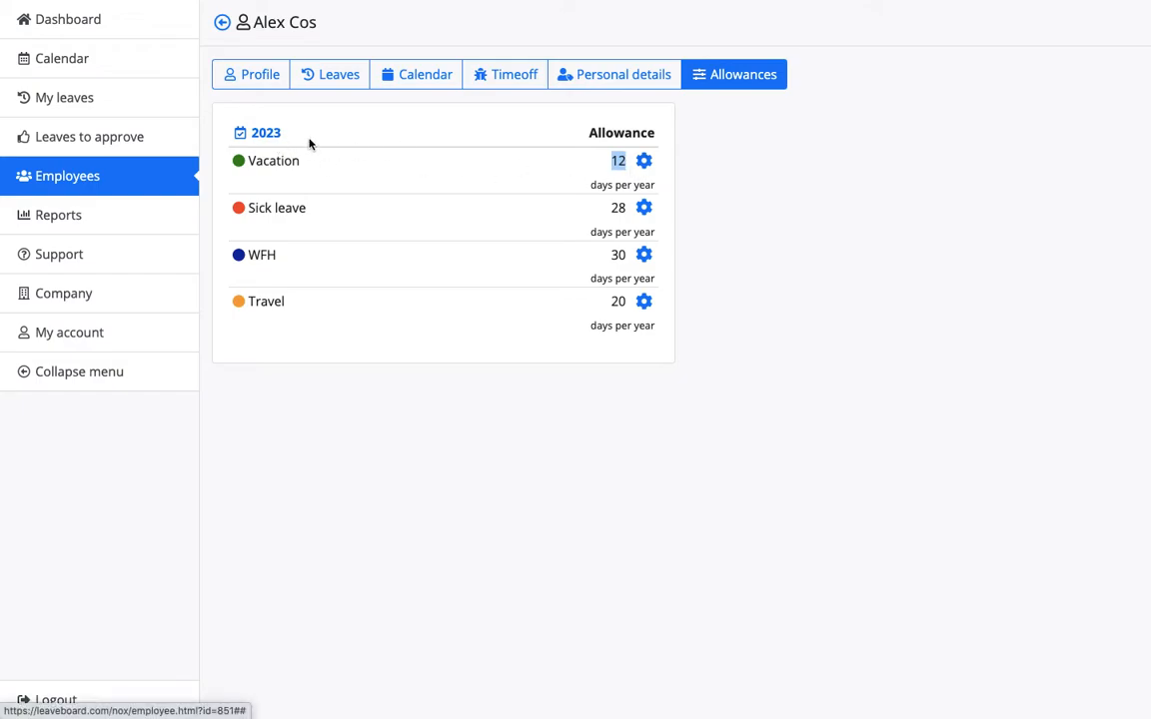
Return to the 2022 allowances, set that year's vacation allowance to 15 days with an adjustment of 3, and save.
left_click(265, 137)
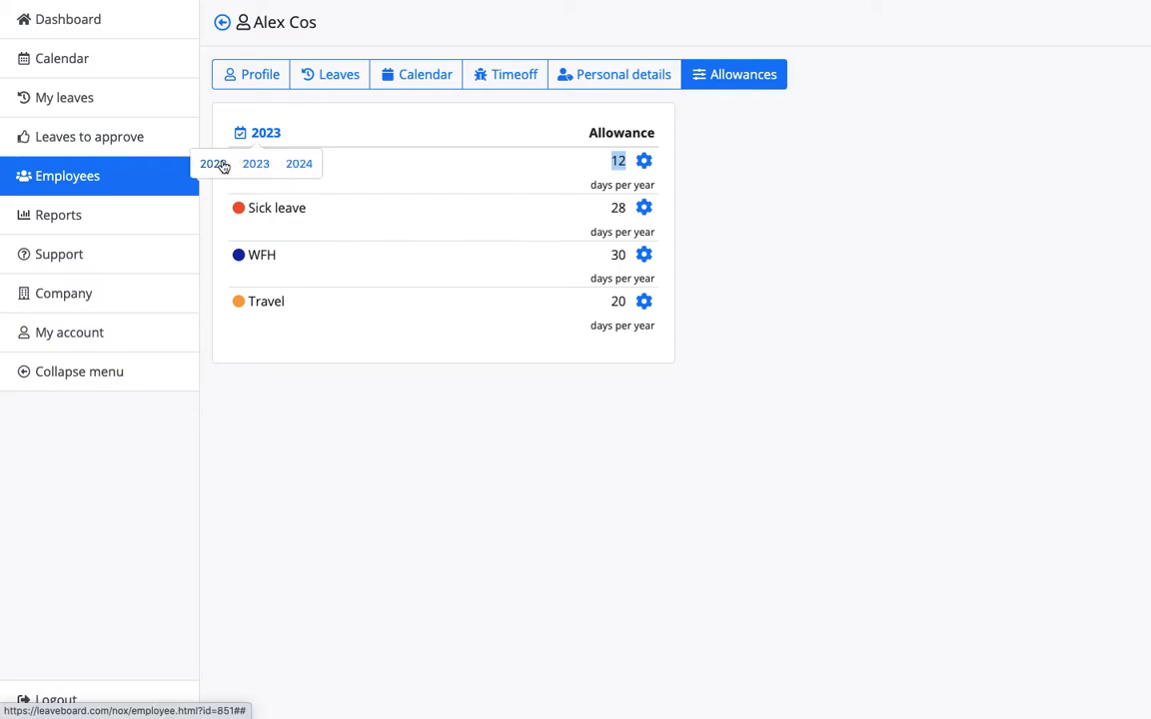
left_click(224, 165)
left_click(644, 163)
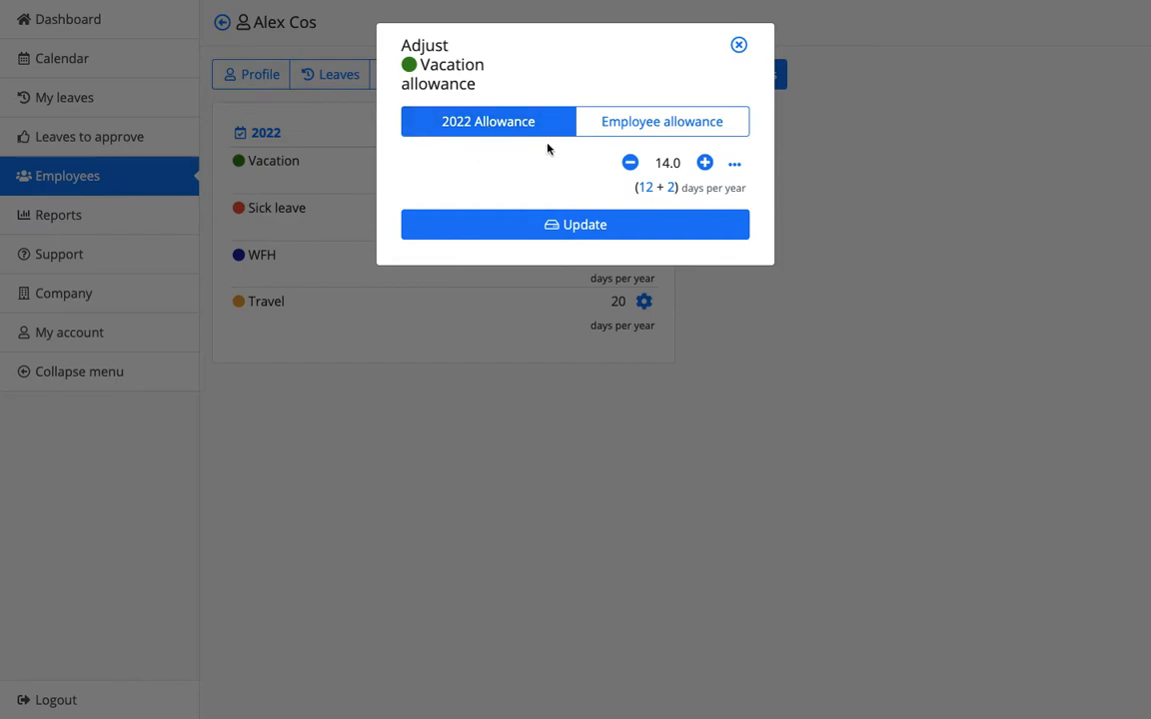
left_click(703, 163)
left_click(703, 162)
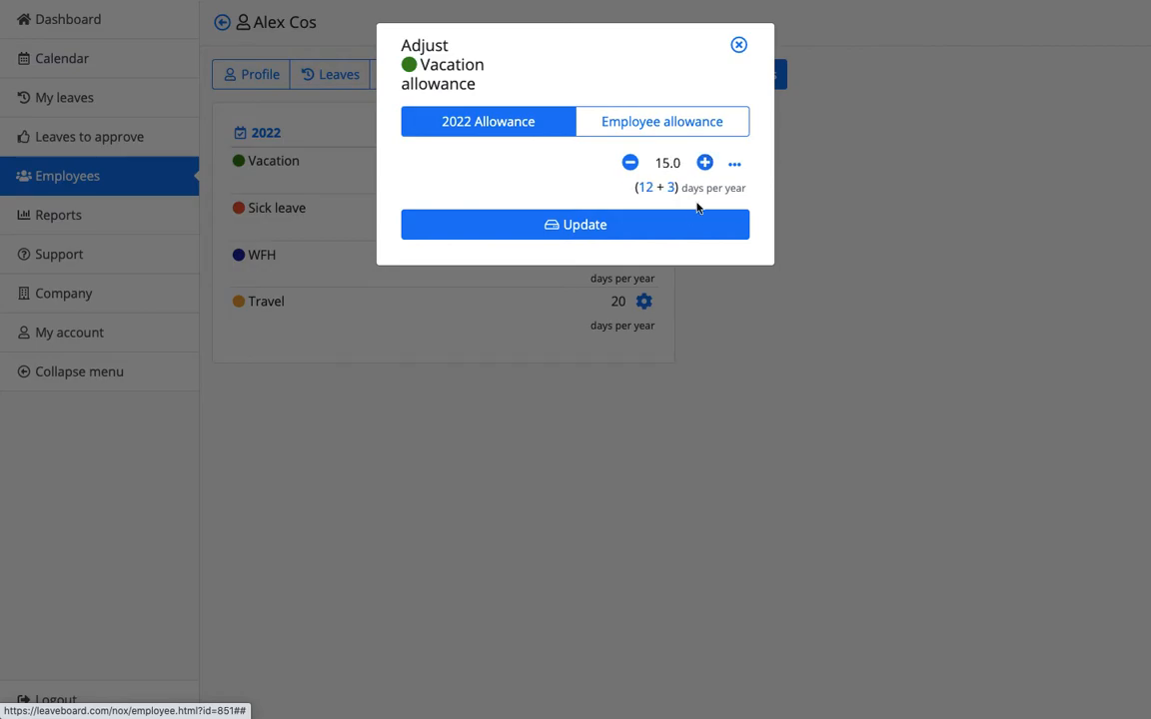
left_click(696, 213)
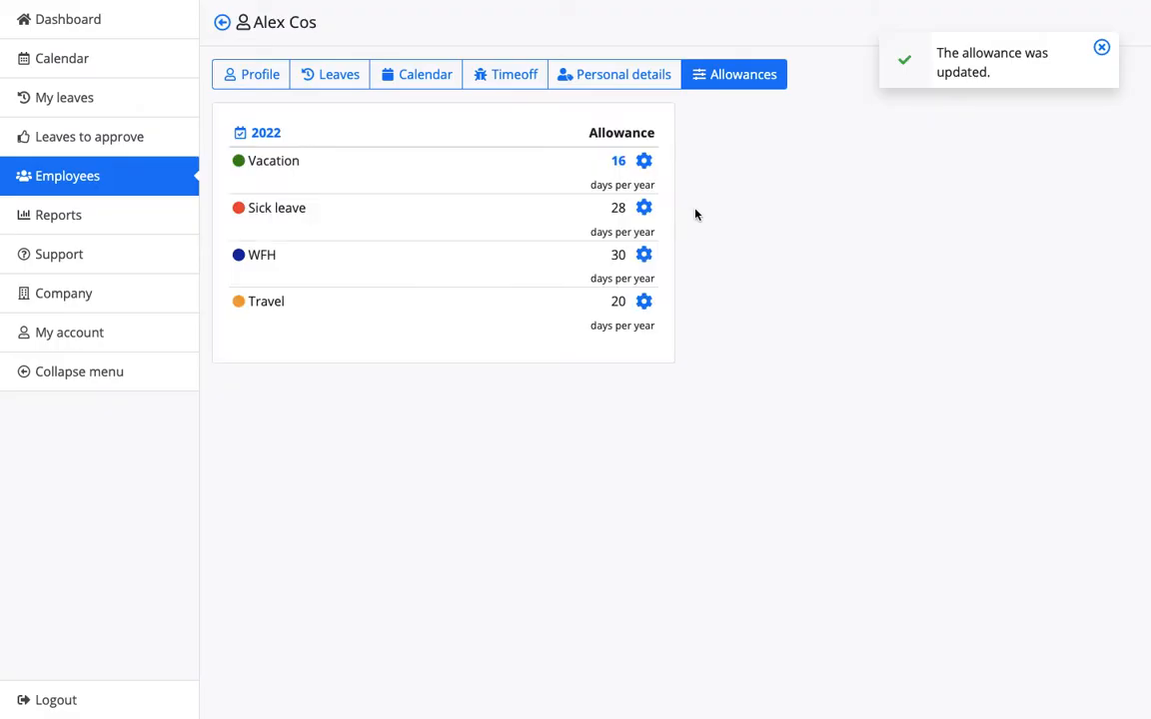
Check the adjustment and default allowance in the updated 2022 vacation breakdown, and collapse it.
left_click(612, 172)
left_click_drag(613, 223, 632, 226)
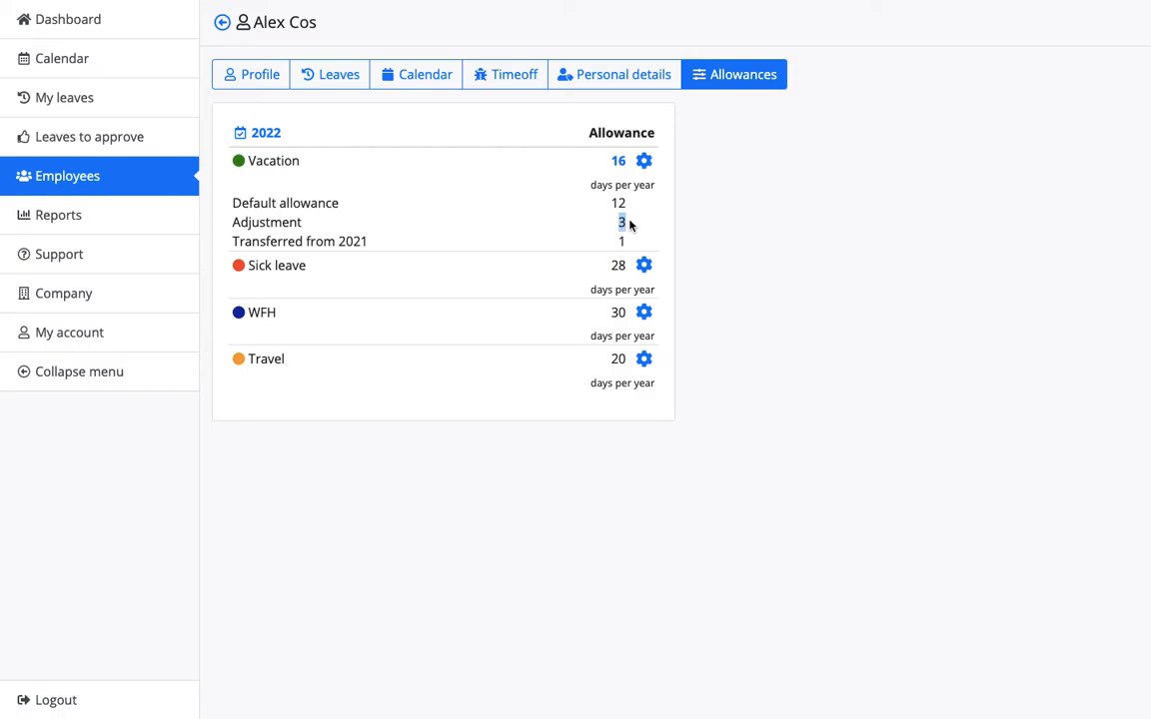
left_click_drag(607, 204, 632, 205)
left_click(619, 162)
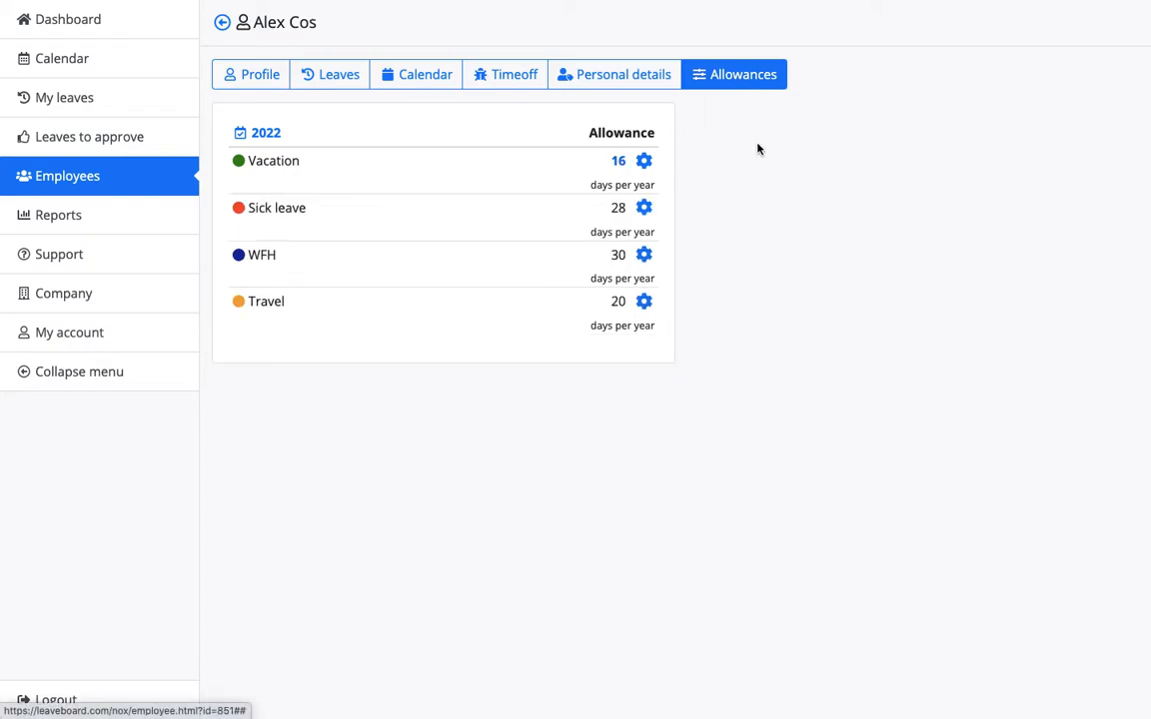
Review the employee's personal details, including the age entry, and return to the employee list.
left_click(646, 78)
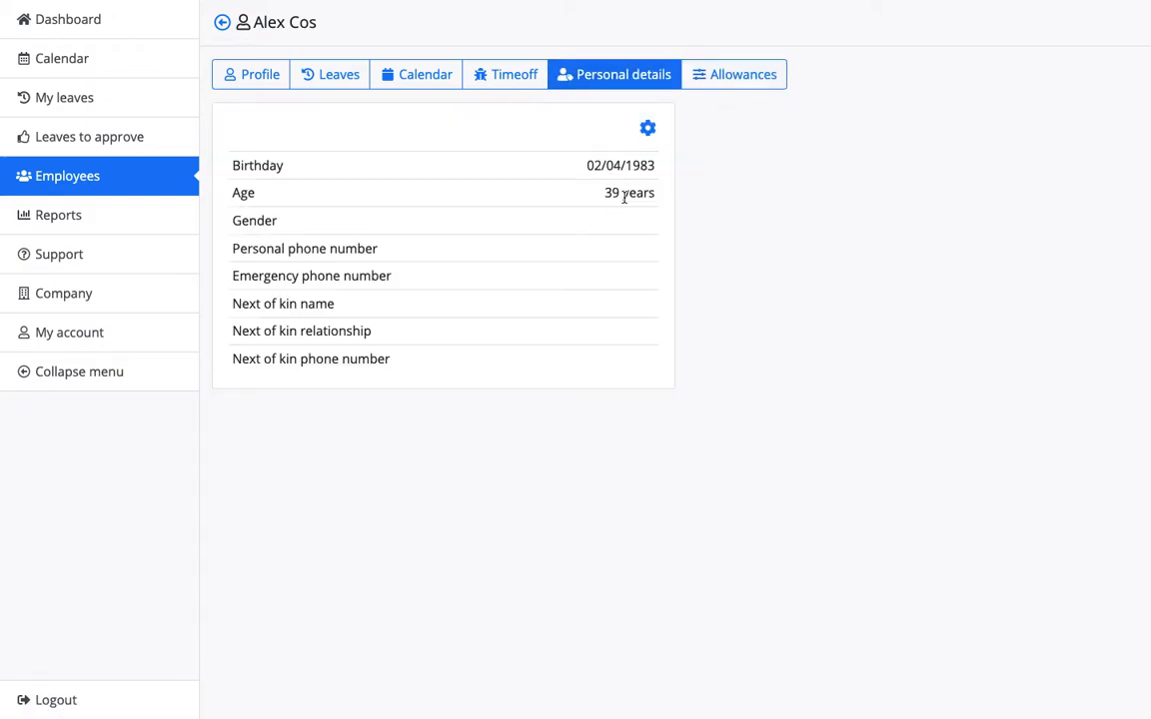
left_click_drag(596, 198, 649, 197)
left_click(654, 197)
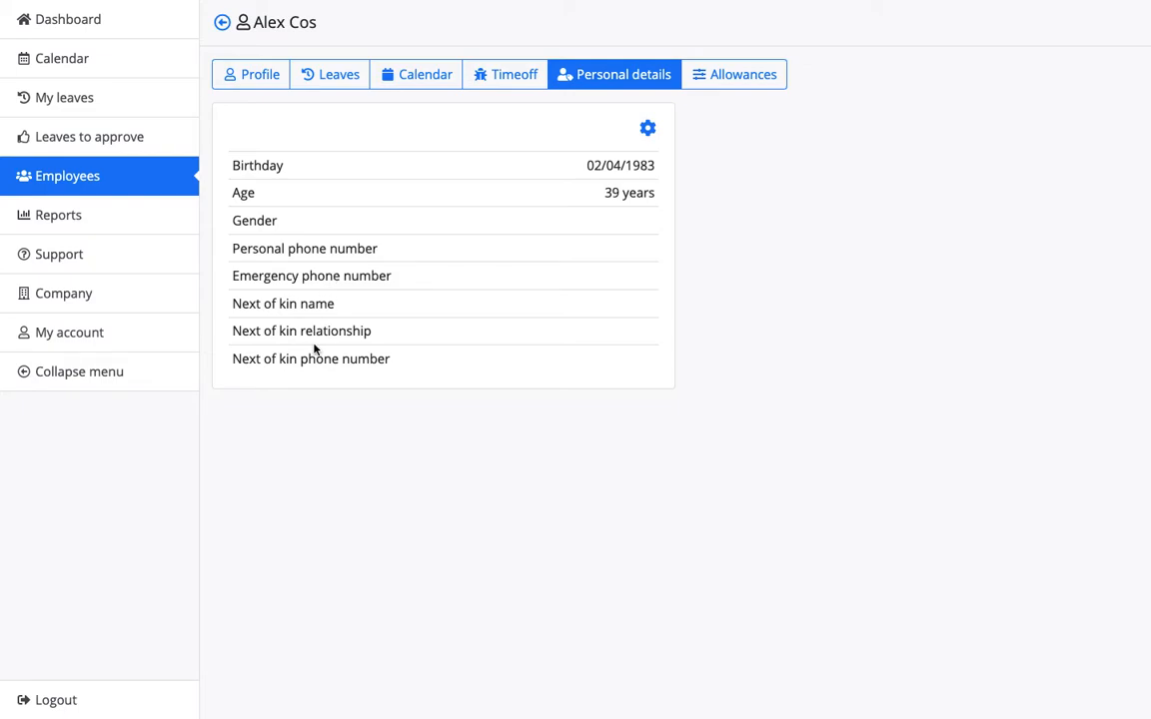
left_click(216, 31)
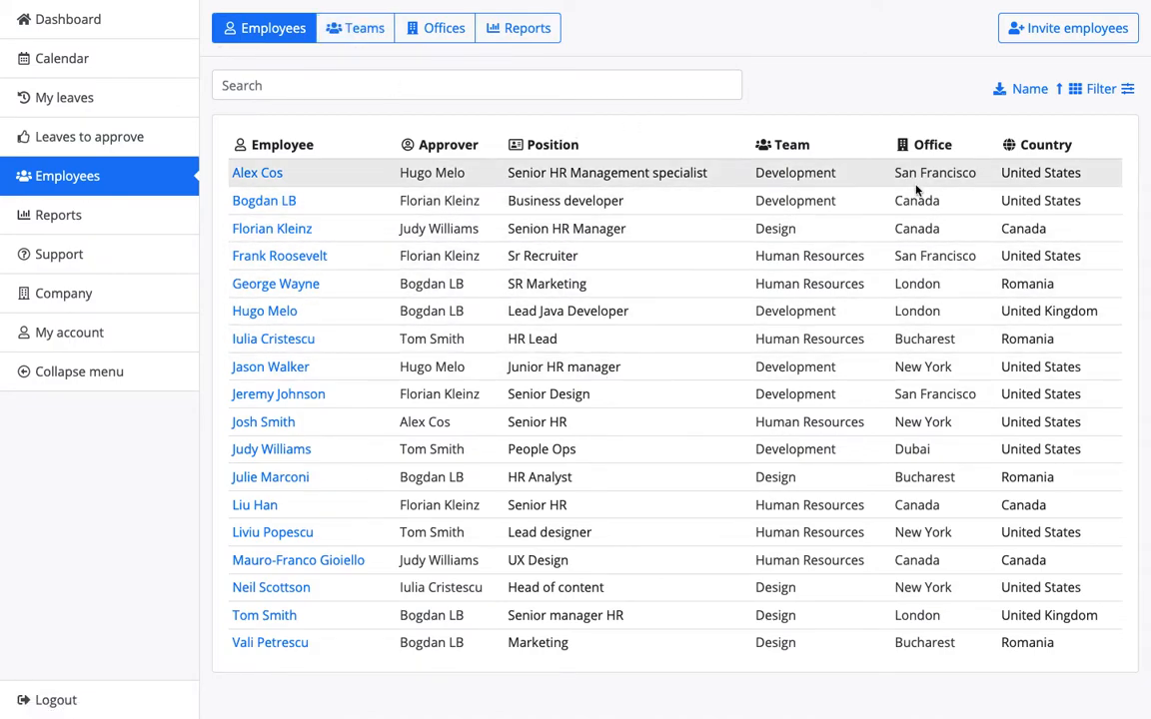
Open the Design team and add the Sr Recruiter and the Lead Java Developer as team members.
left_click(349, 36)
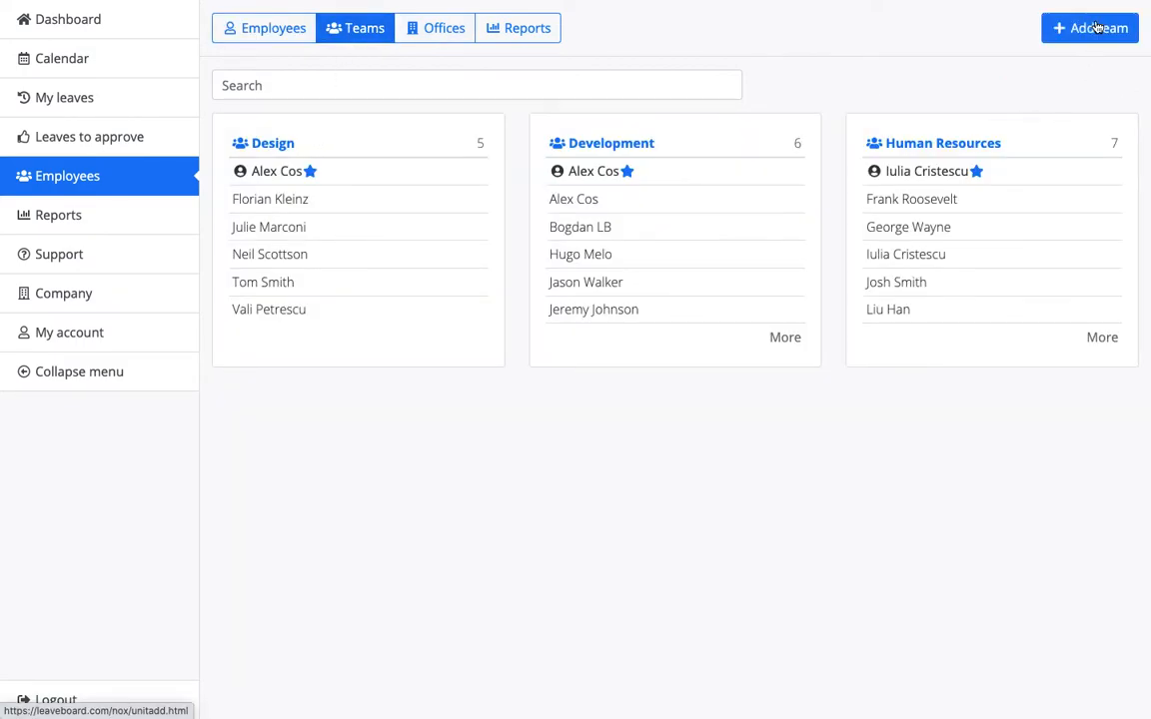
left_click(271, 144)
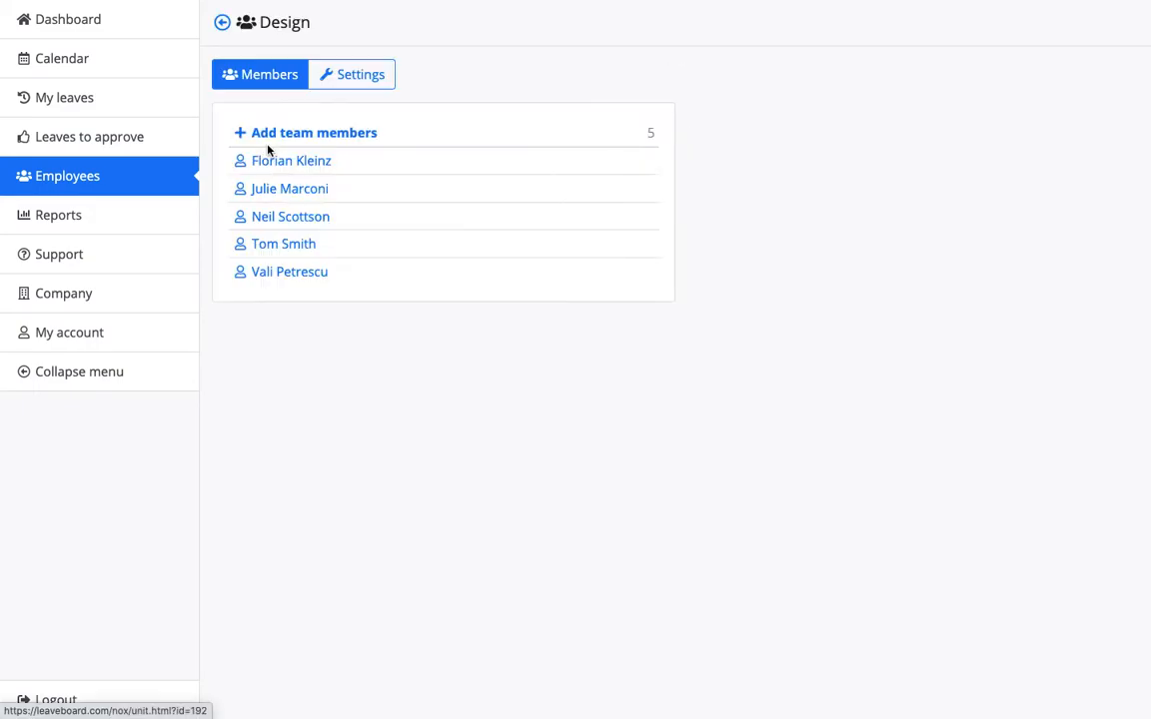
left_click(310, 132)
left_click(508, 93)
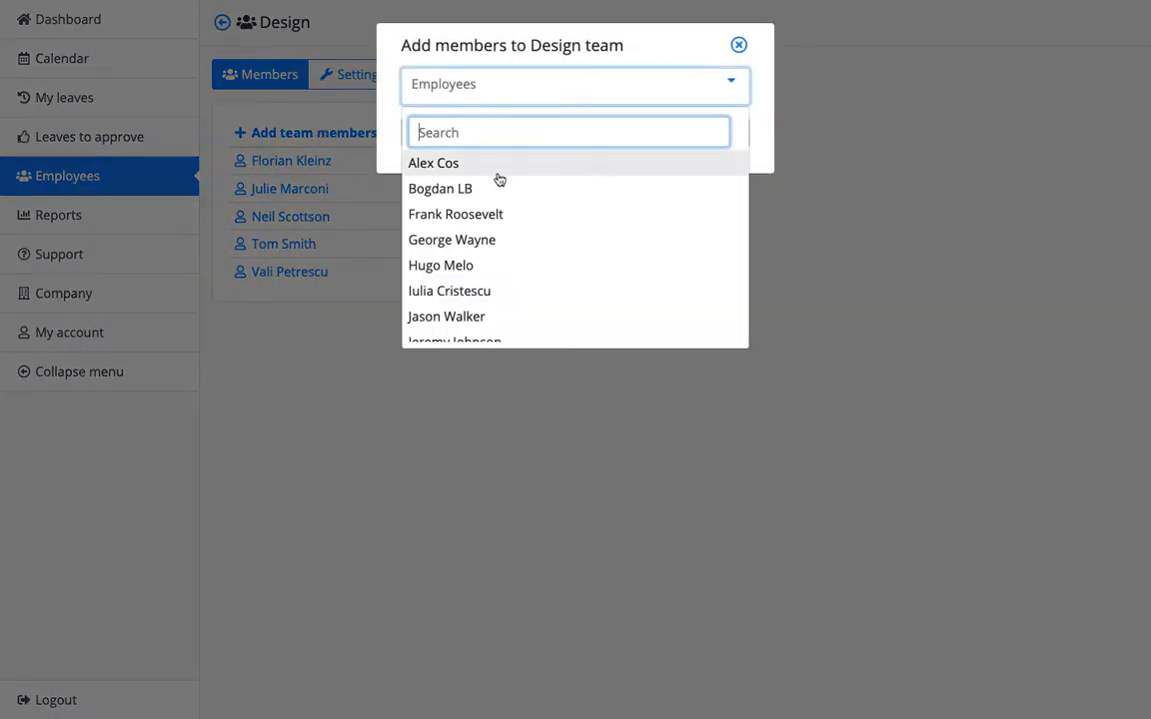
left_click(490, 211)
left_click(588, 80)
left_click(517, 264)
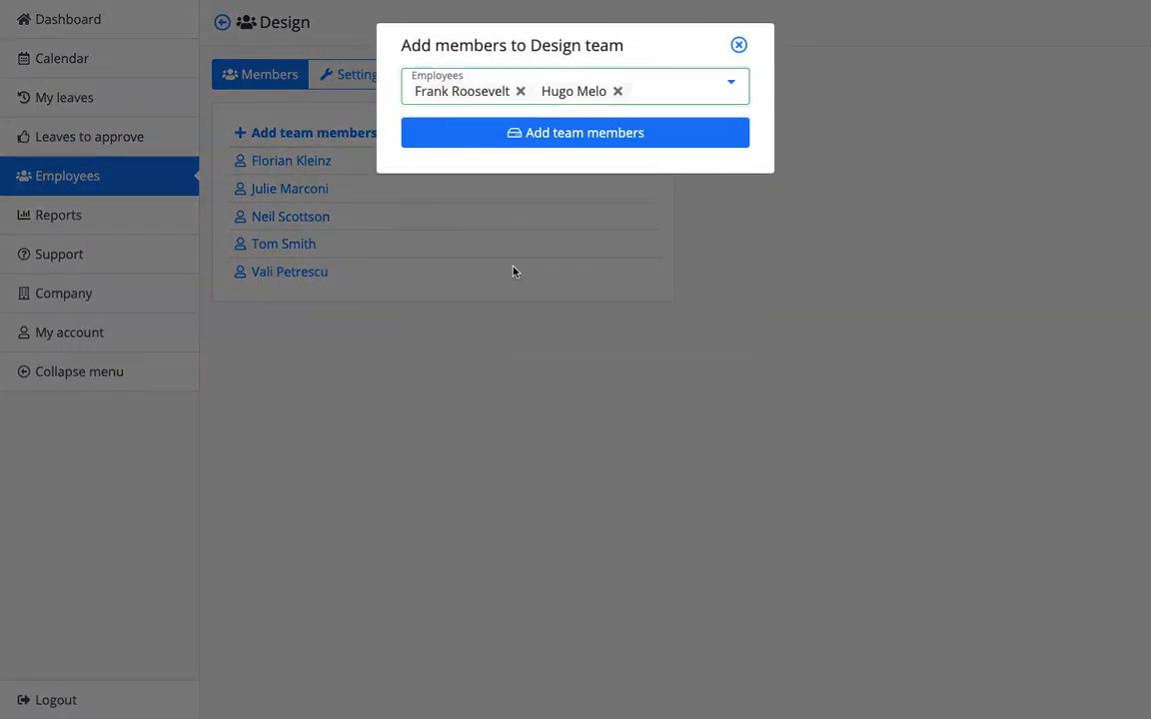
left_click(565, 140)
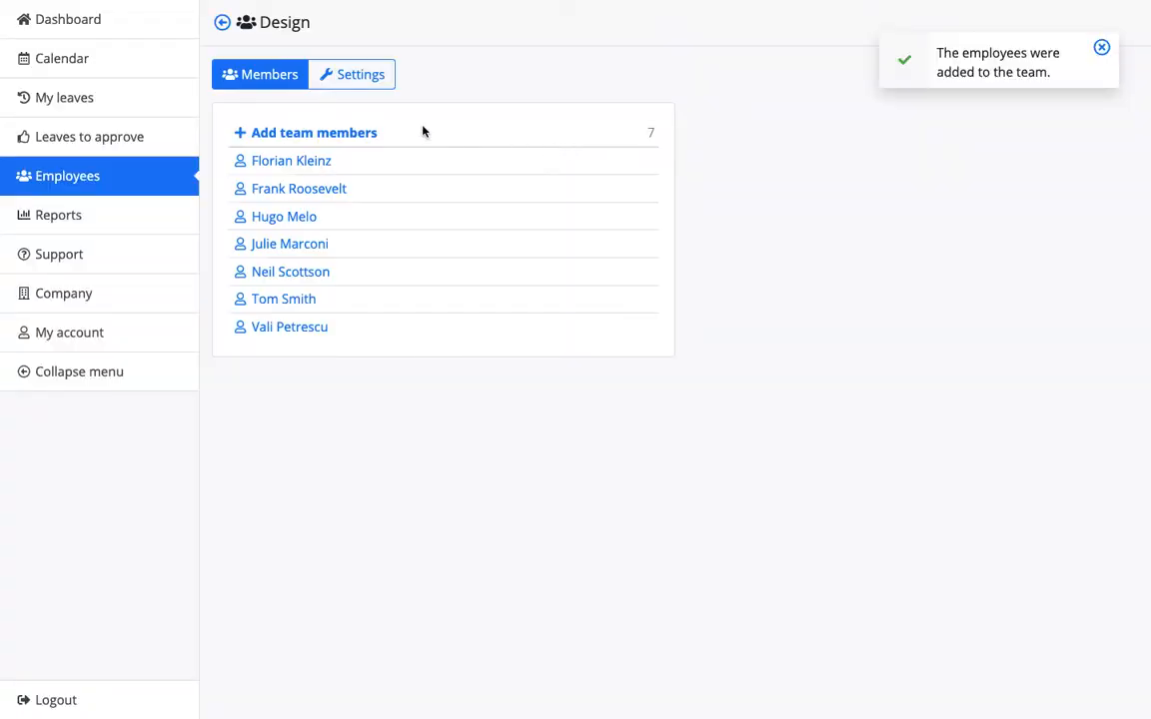
Leave the Design team, open the London office and add the HR Lead as an office member.
left_click(221, 22)
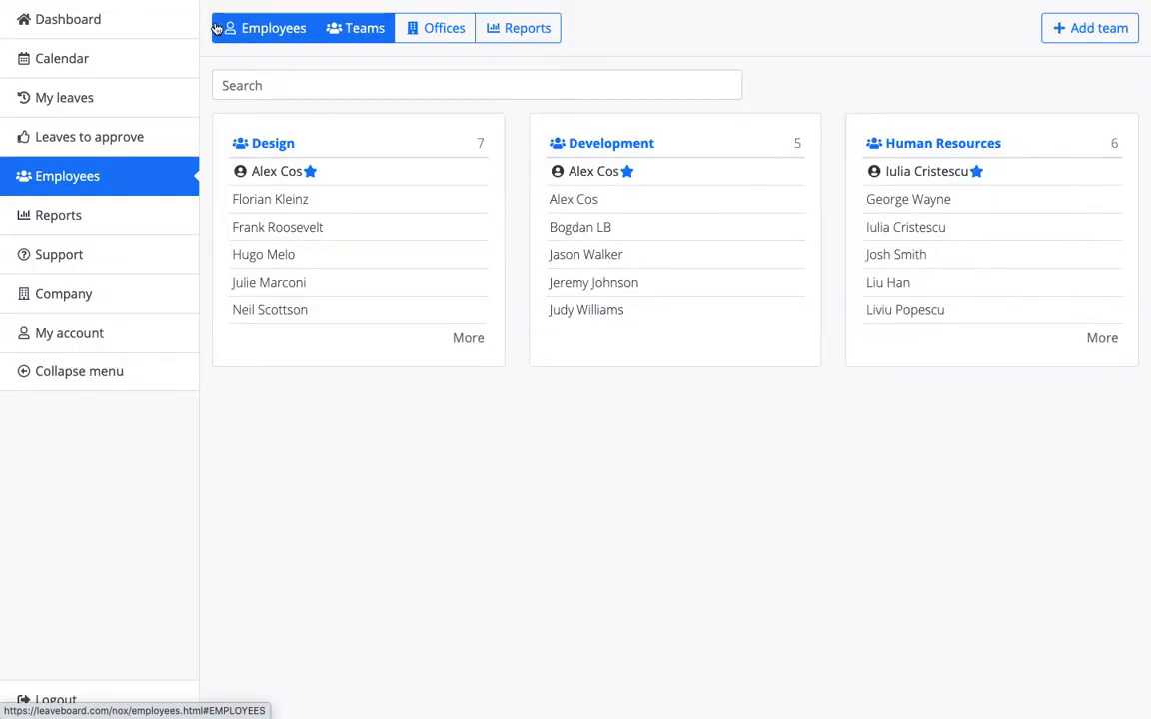
left_click(401, 35)
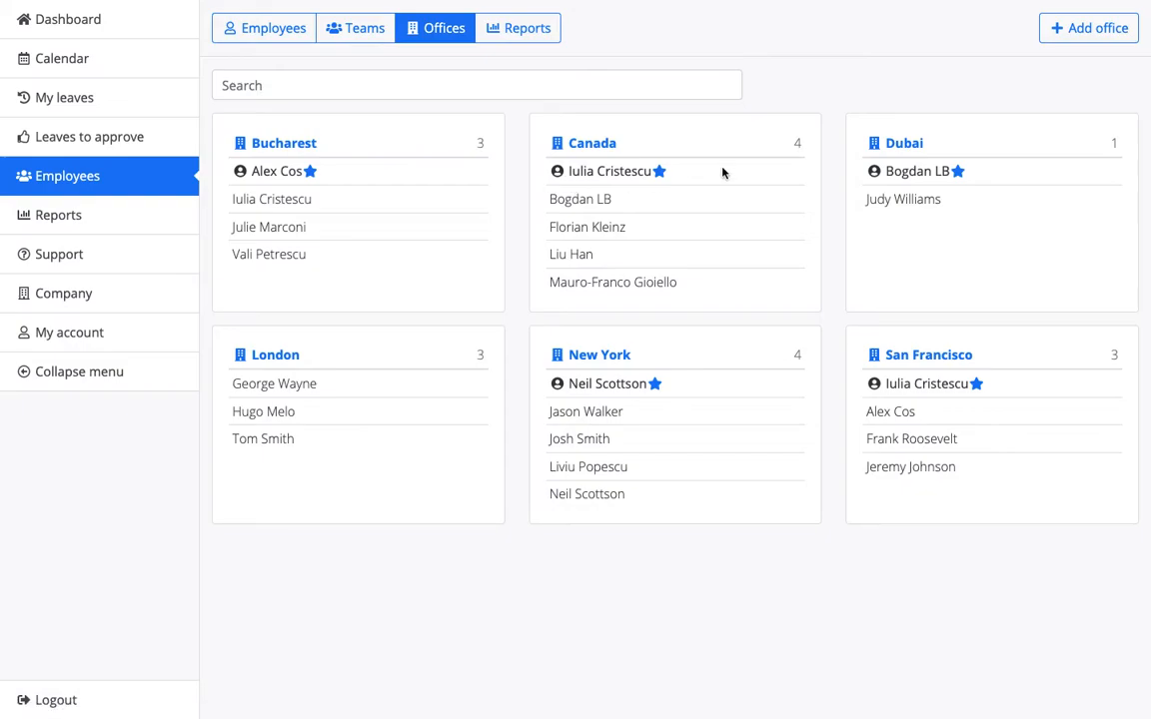
left_click(294, 359)
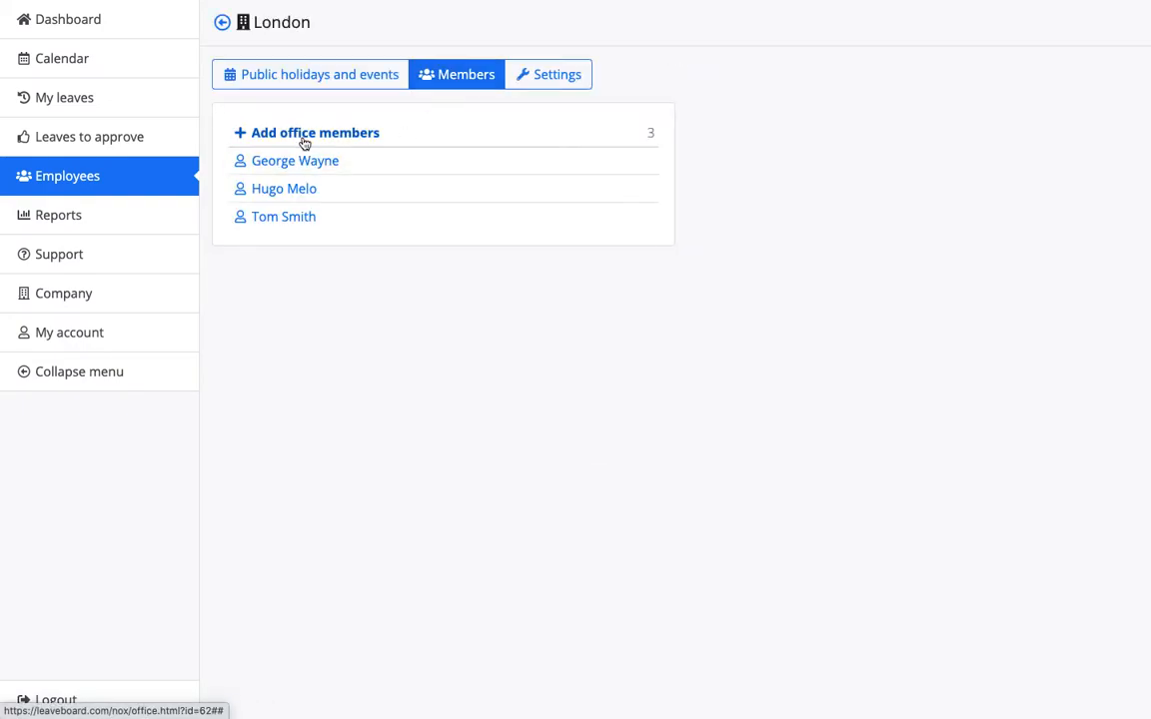
left_click(306, 136)
left_click(517, 92)
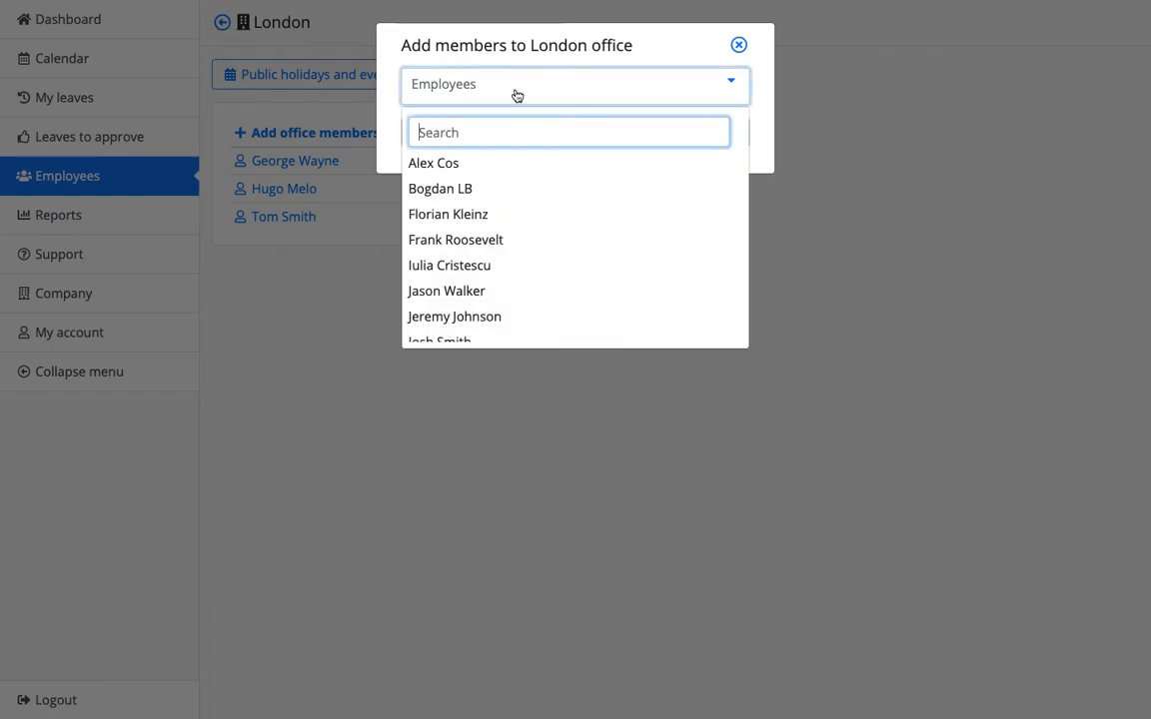
left_click(478, 266)
left_click(546, 133)
Start a public holiday import for the London office with United Kingdom, state England and year 2022.
left_click(264, 72)
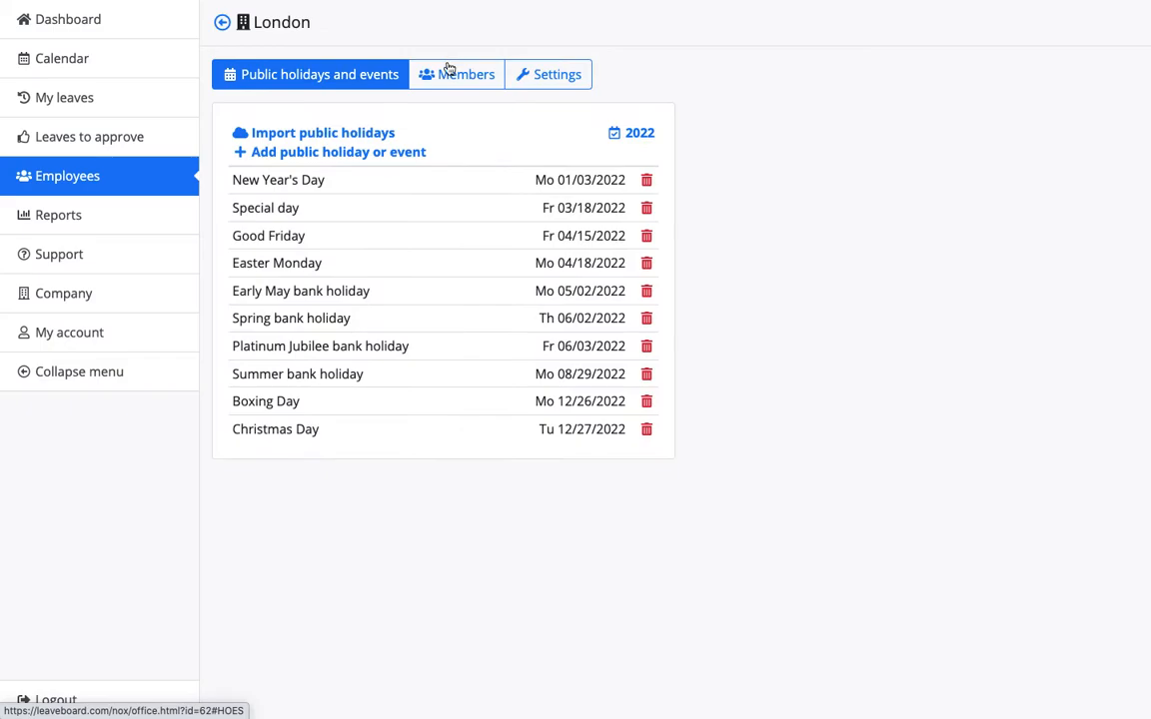
left_click(344, 133)
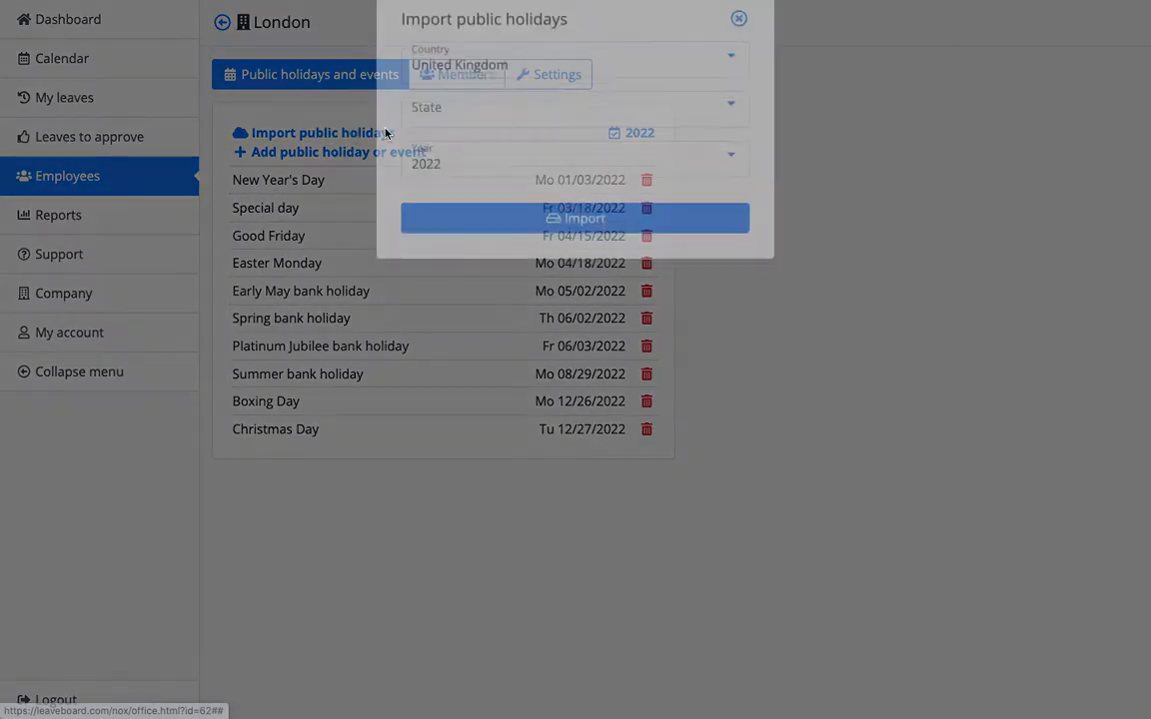
left_click(504, 139)
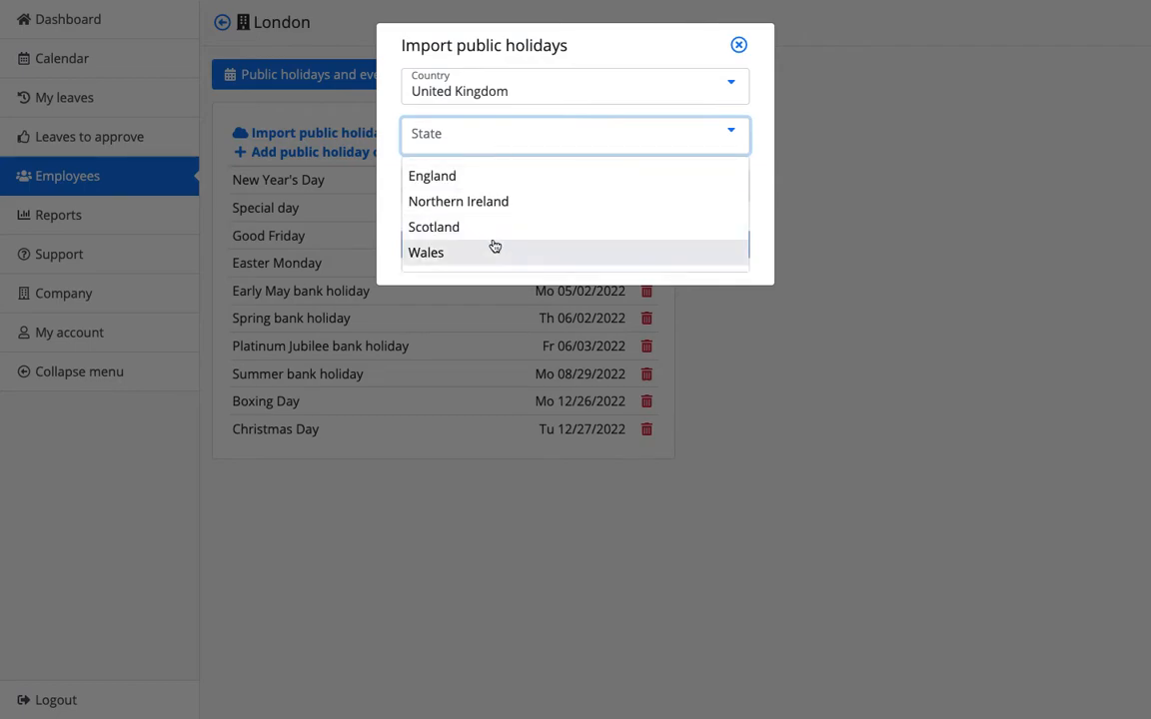
left_click(493, 240)
left_click(499, 138)
left_click(529, 189)
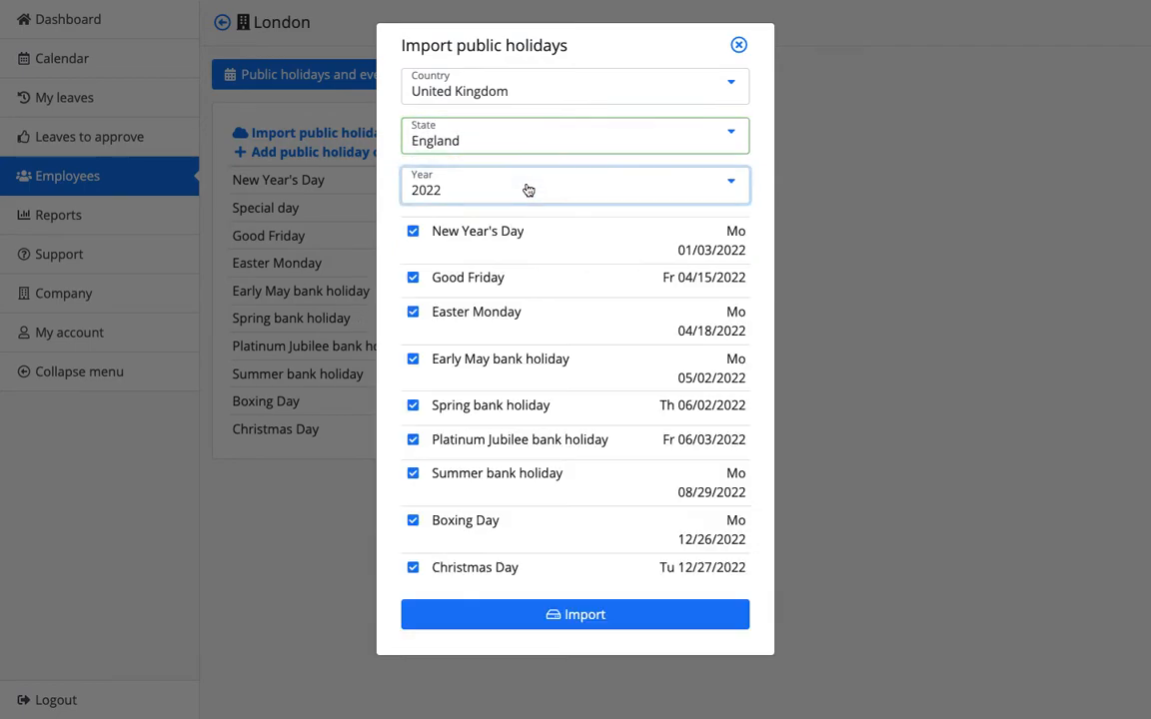
Switch the London office's holiday import country to United States.
left_click(588, 98)
scroll(539, 302, "down", 15)
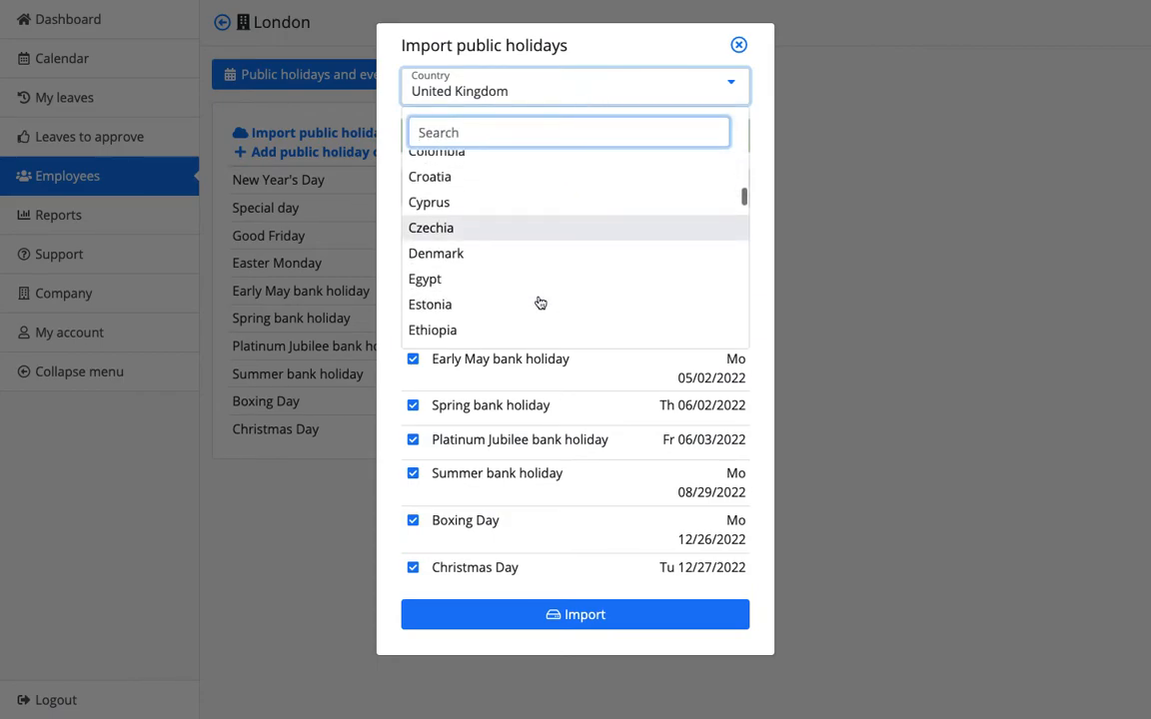
scroll(540, 302, "down", 5)
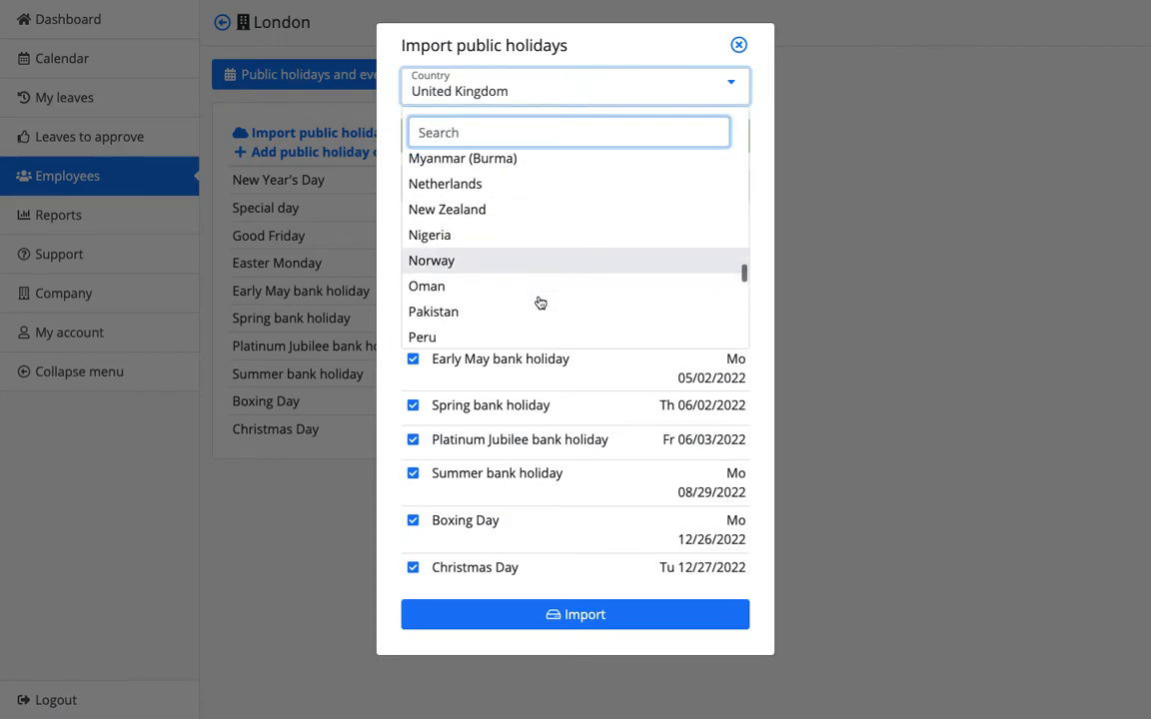
scroll(540, 302, "down", 10)
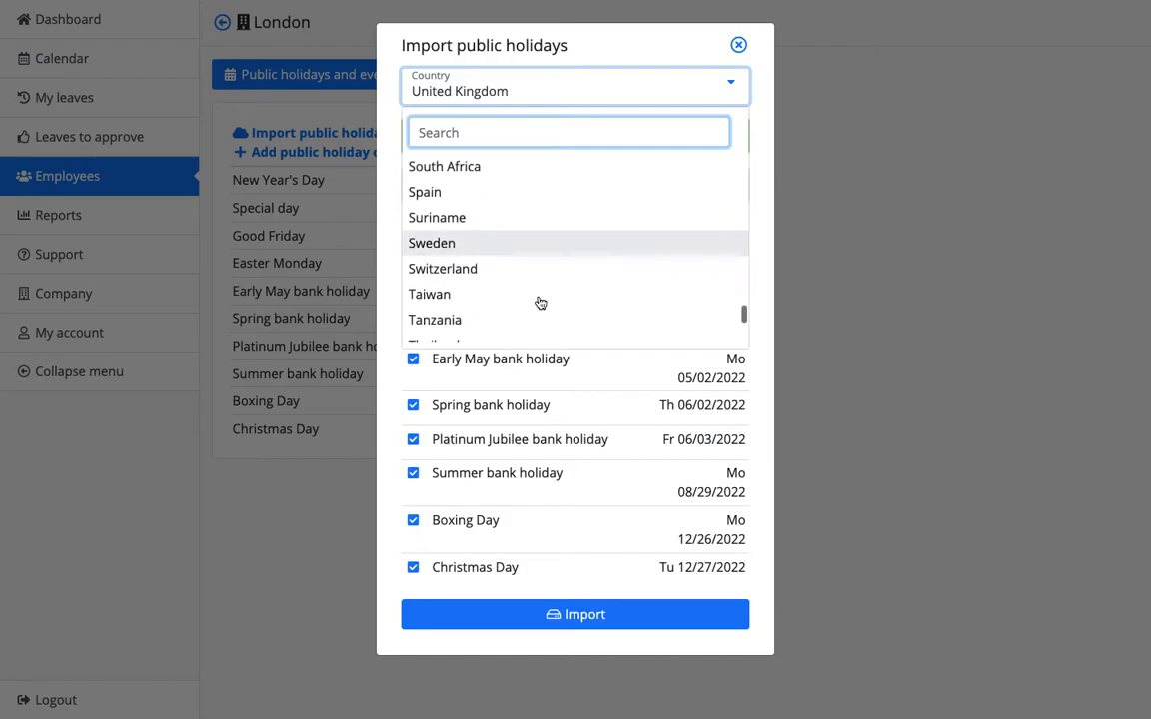
scroll(539, 303, "down", 2)
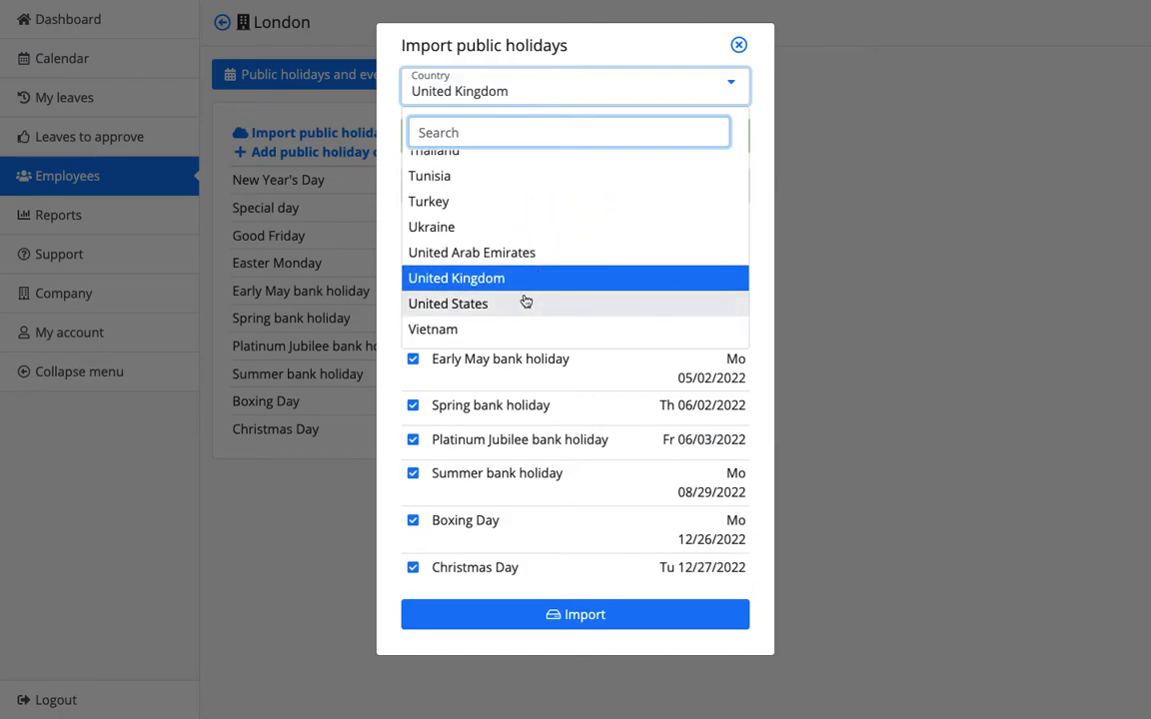
left_click(527, 301)
Preview the 2022 public holidays for the state of New York and close the import dialog without importing.
left_click(589, 141)
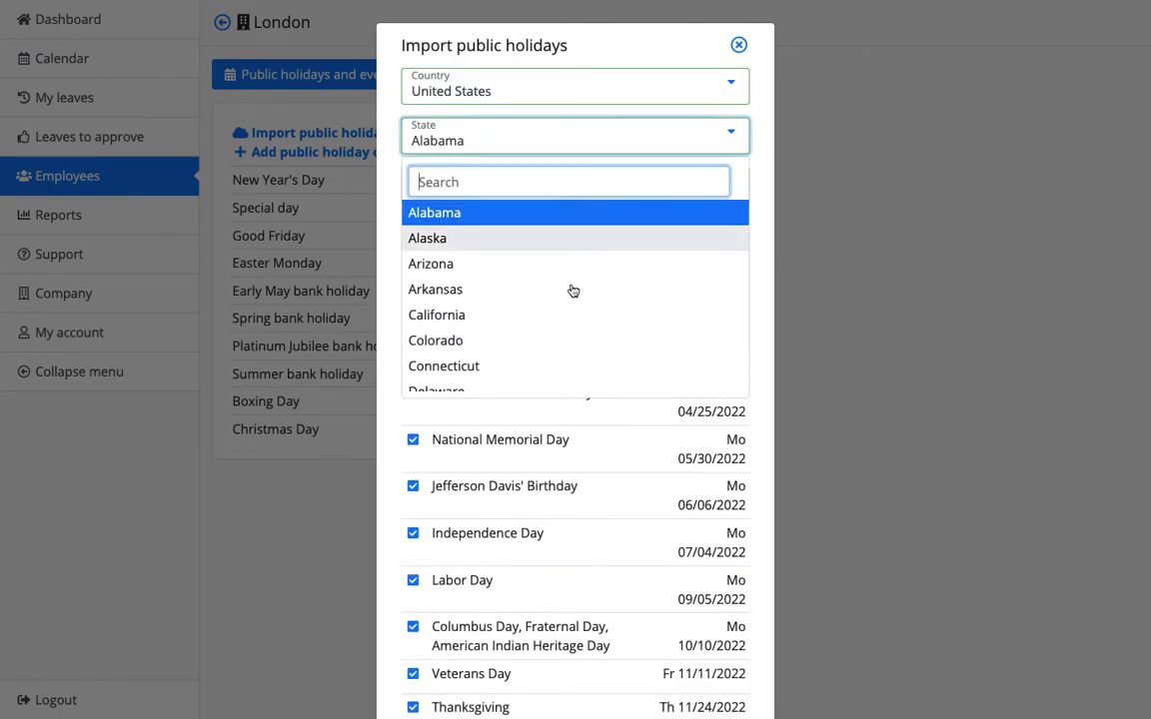
scroll(567, 323, "down", 10)
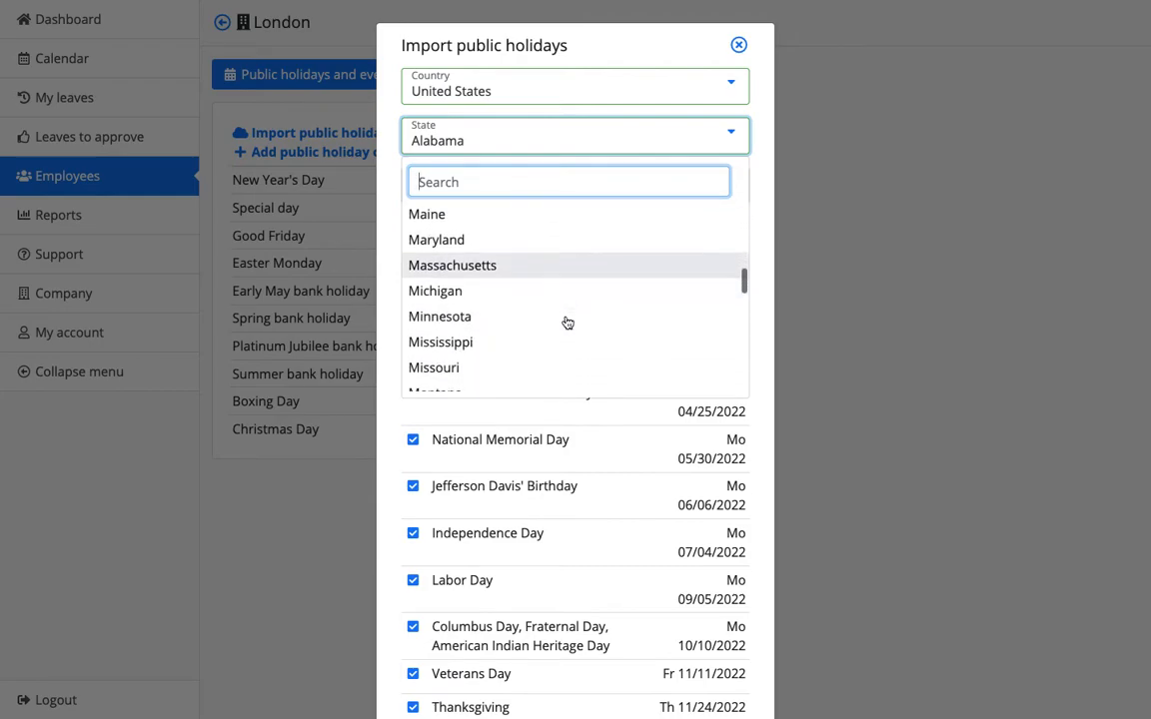
scroll(567, 323, "down", 3)
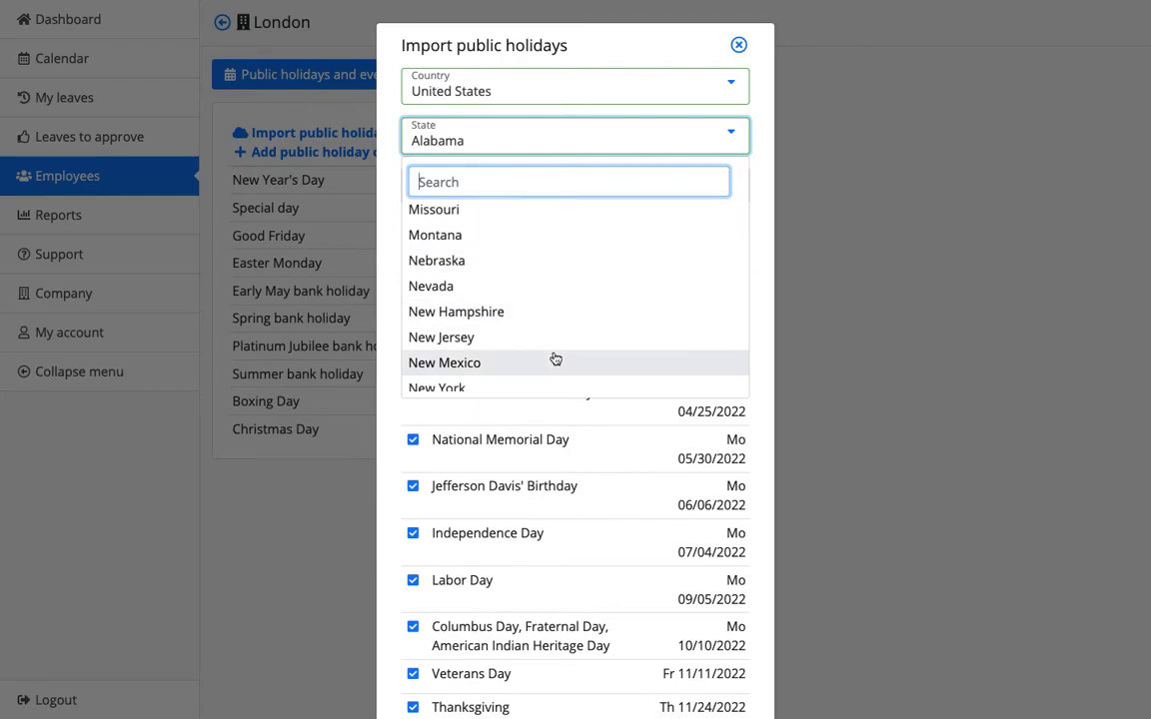
left_click(545, 345)
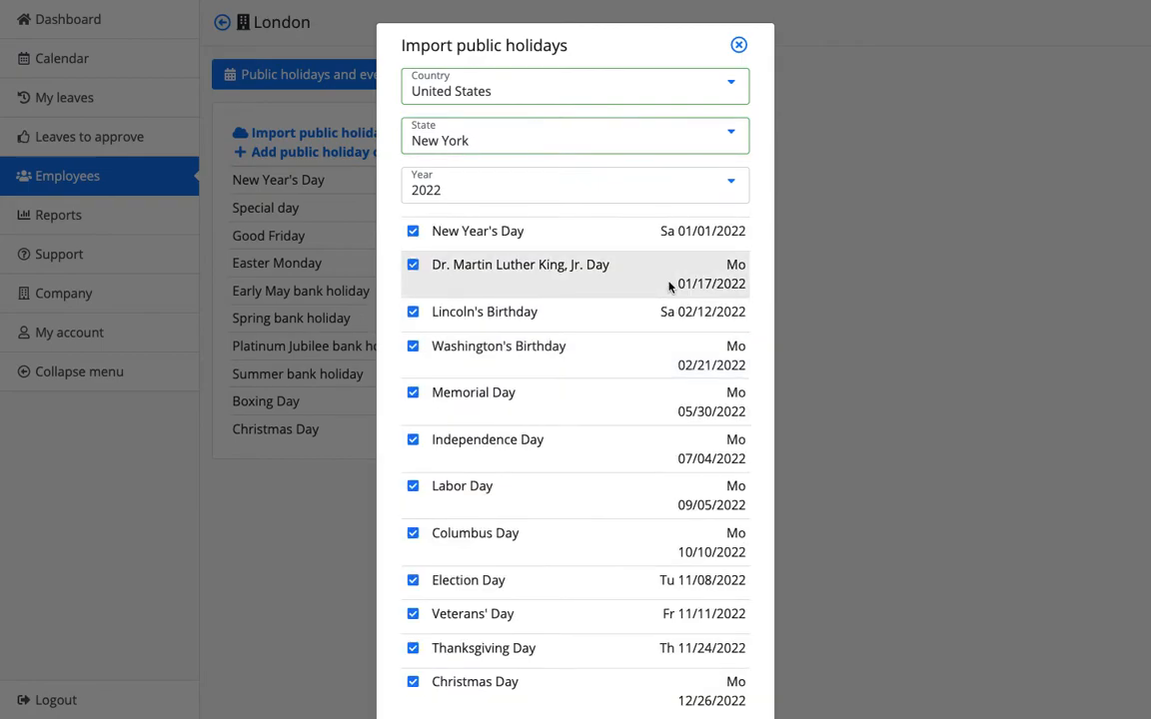
scroll(662, 462, "down", 1)
scroll(684, 364, "up", 1)
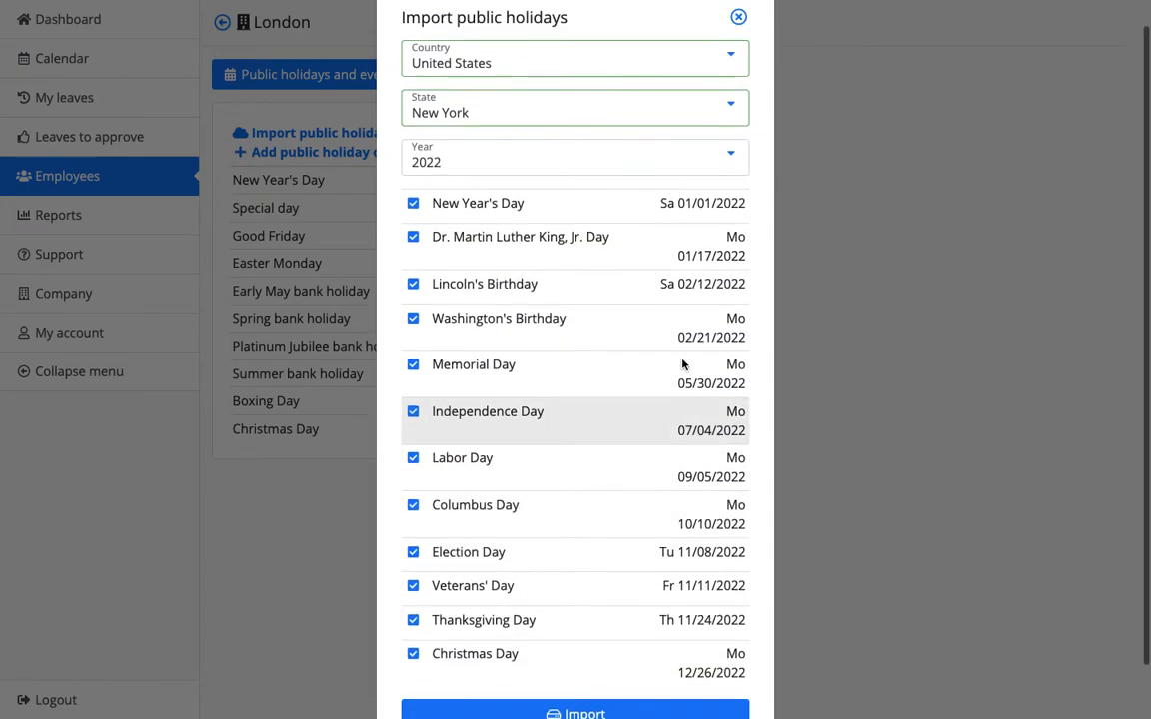
left_click(617, 193)
left_click(616, 193)
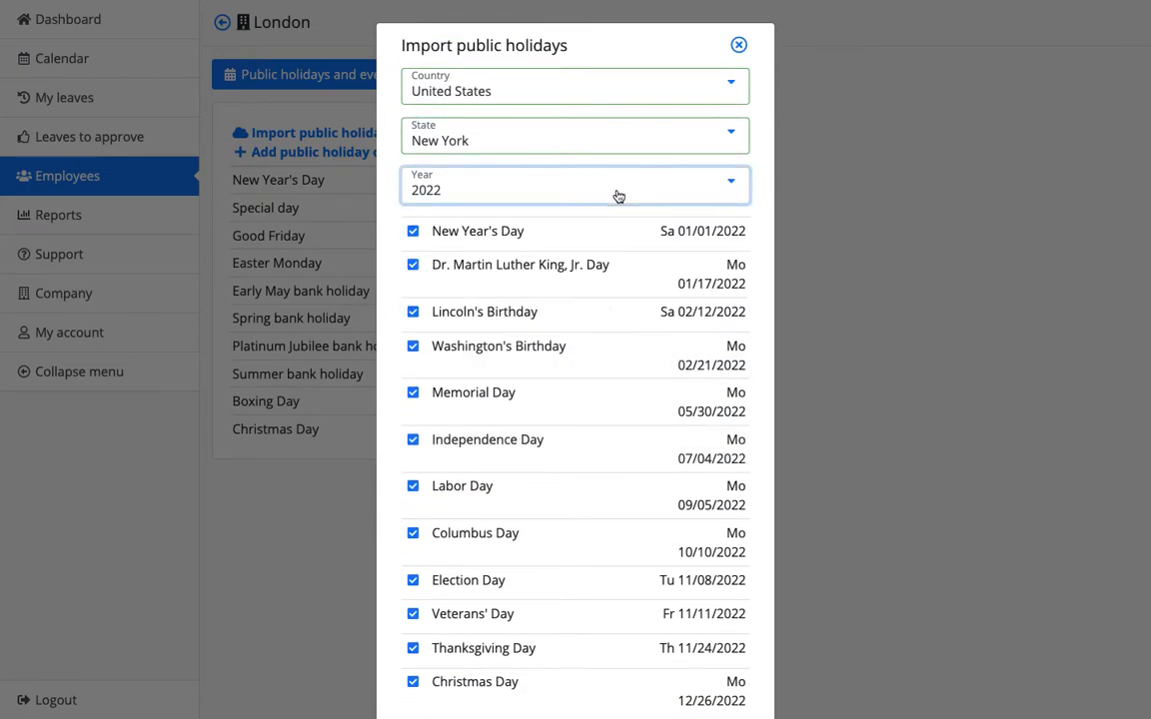
left_click(738, 46)
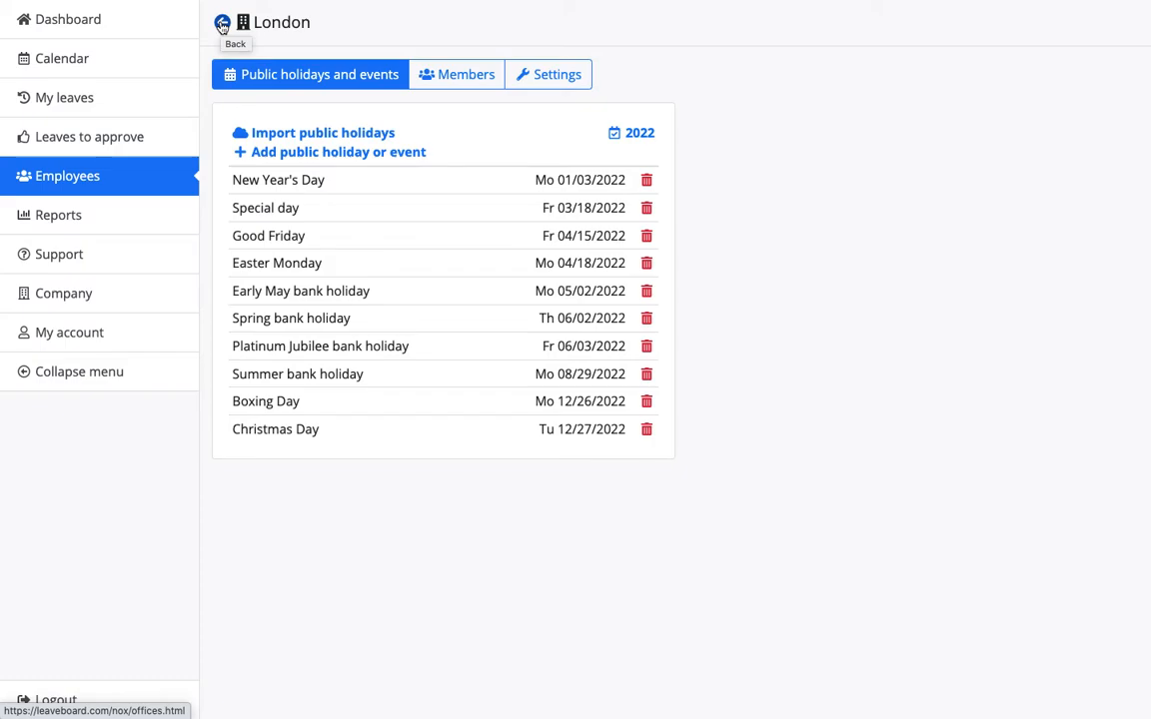
Check the London office's country and iCalendar URL settings, and return to the office list.
left_click(547, 74)
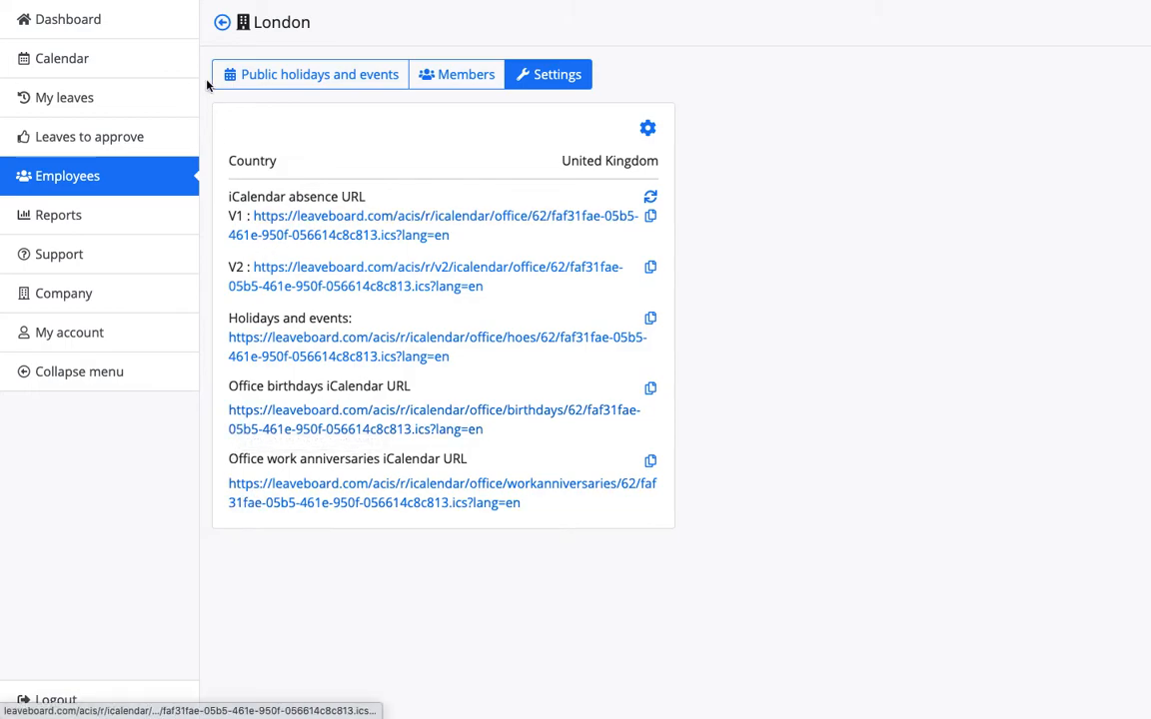
left_click(219, 24)
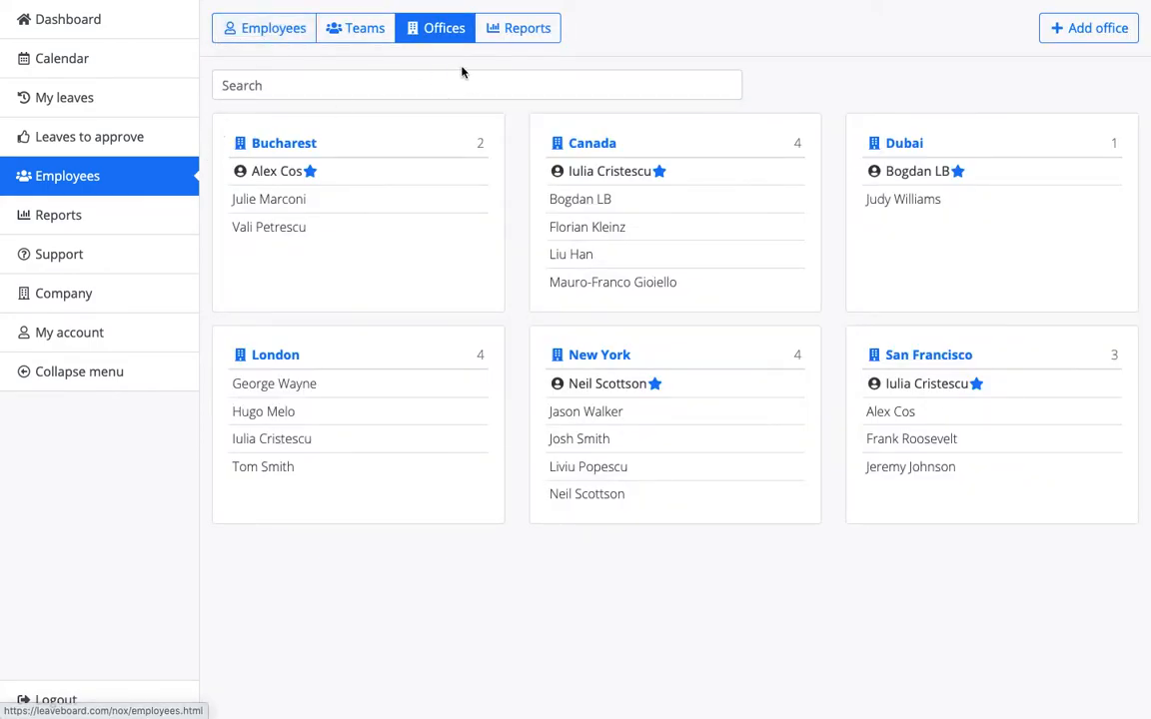
View the employee analytics report filtered to the Human Resources team, and clear and hide the filter.
left_click(519, 41)
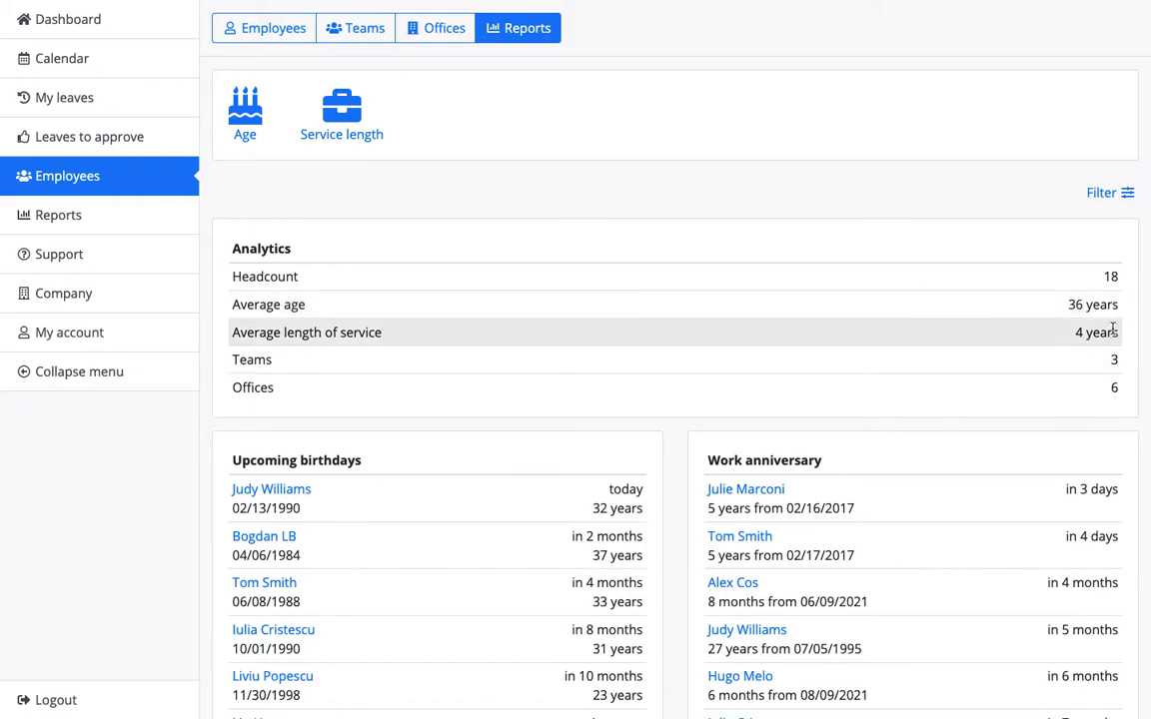
left_click(1125, 193)
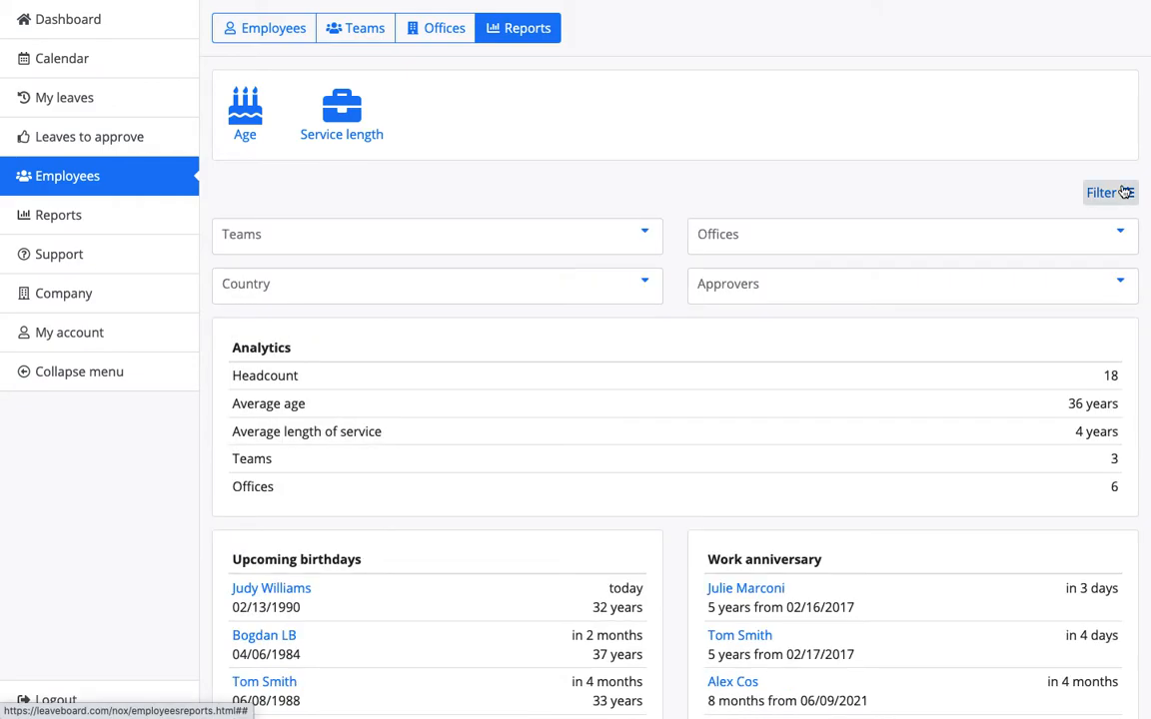
left_click(491, 247)
left_click(447, 328)
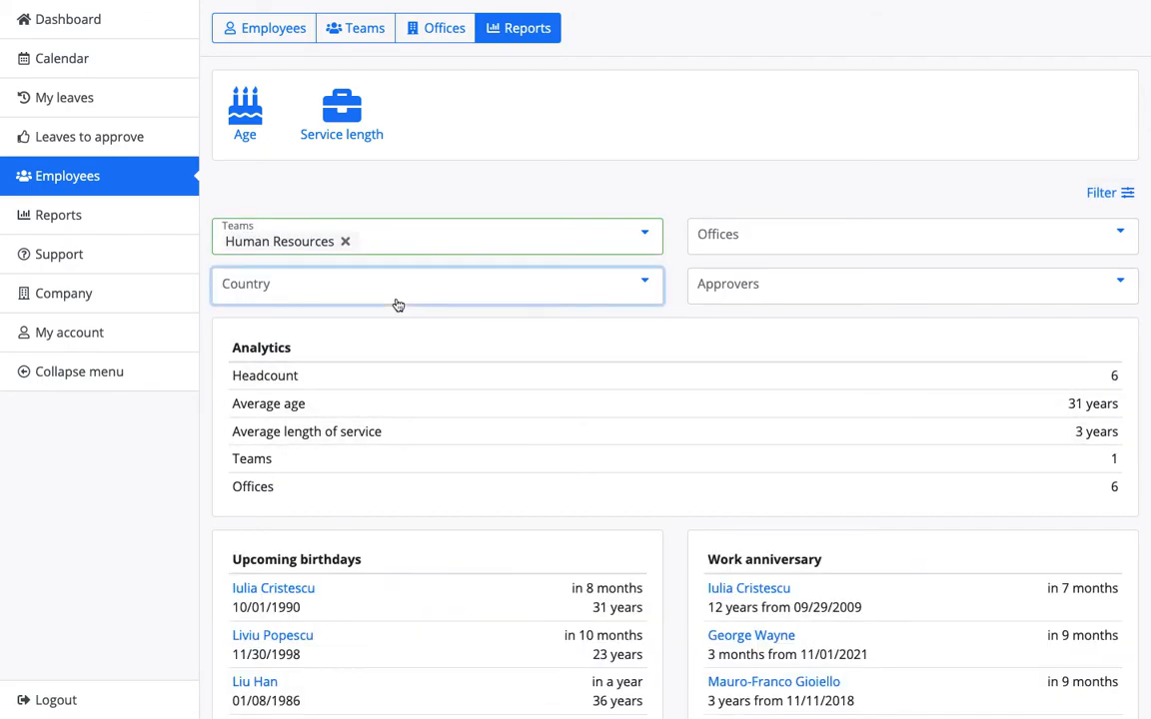
left_click(346, 243)
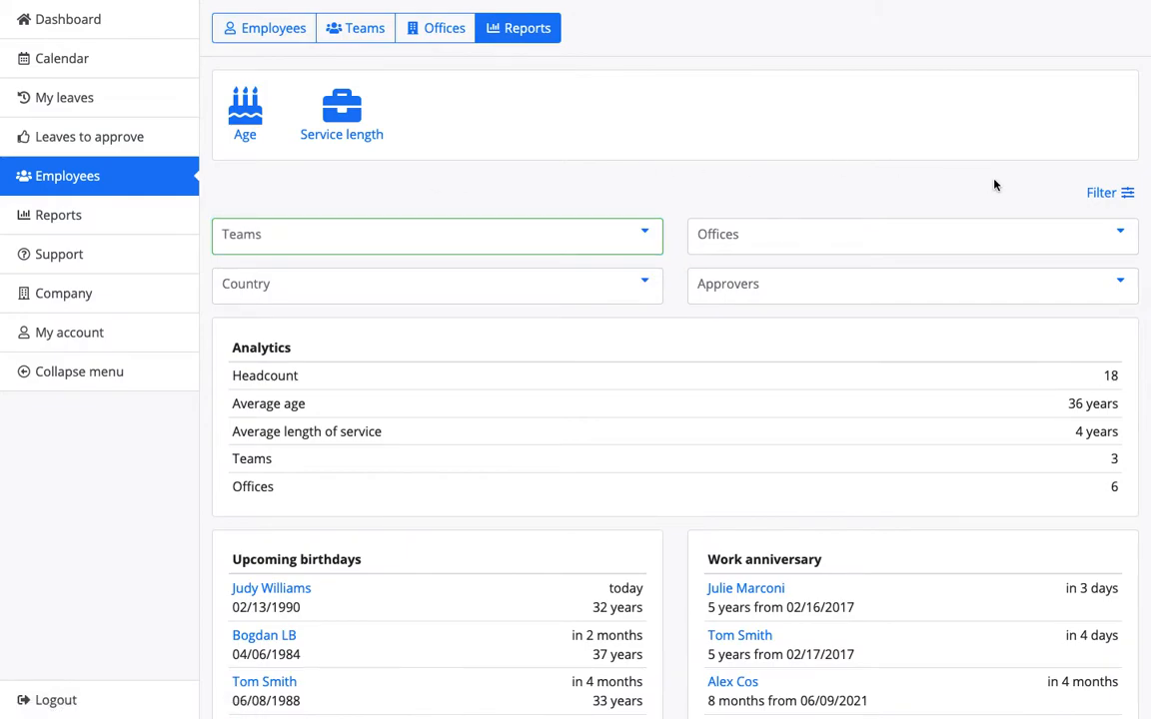
left_click(1103, 191)
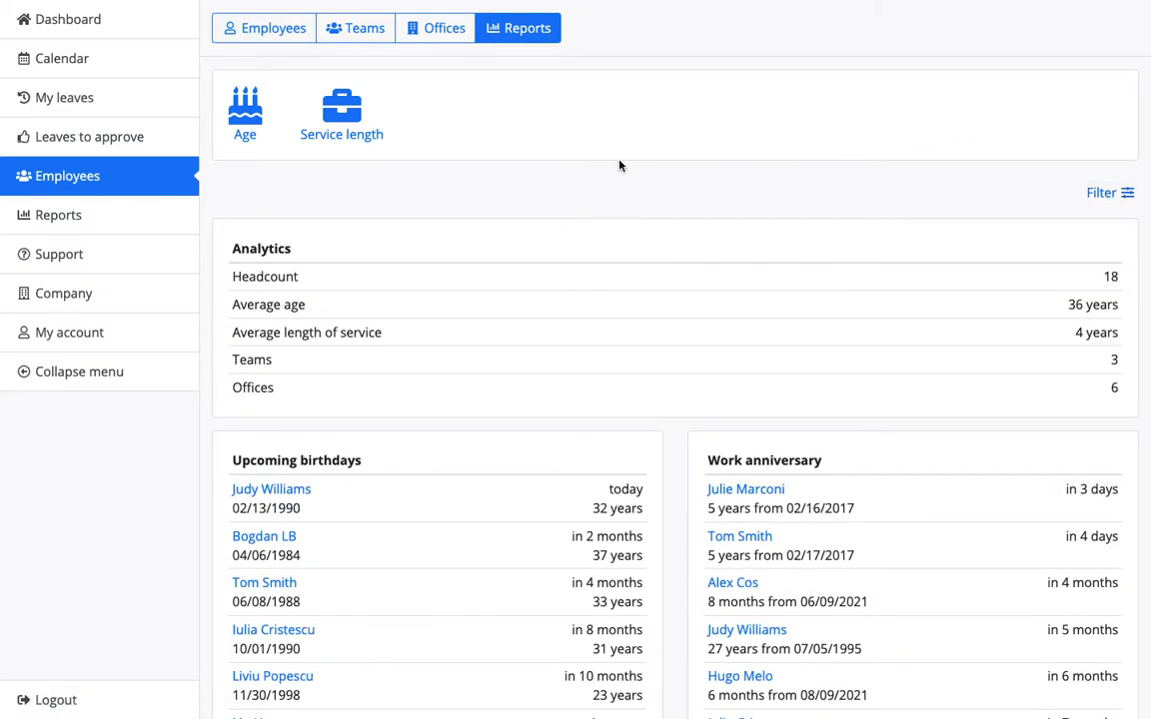
Open the employee Age report and sort it by birthday.
left_click(251, 138)
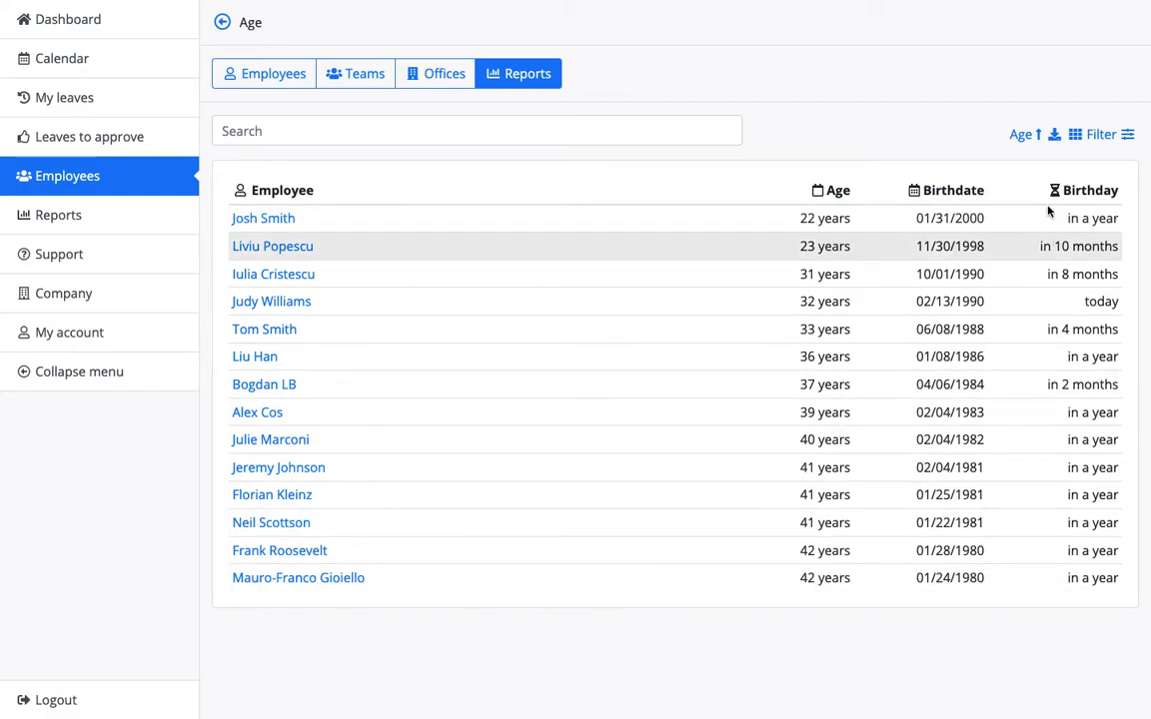
left_click(1021, 136)
left_click(1048, 216)
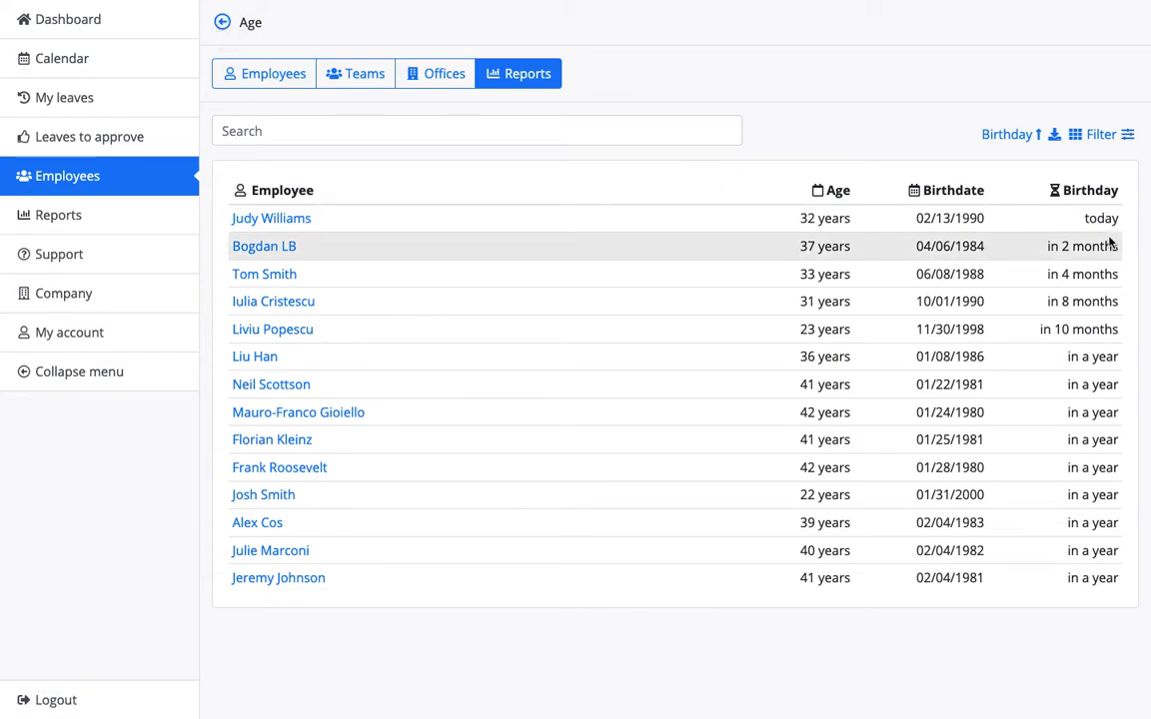
Leave the Age report, open the Service length report and sort it by service length.
left_click(222, 22)
left_click(349, 124)
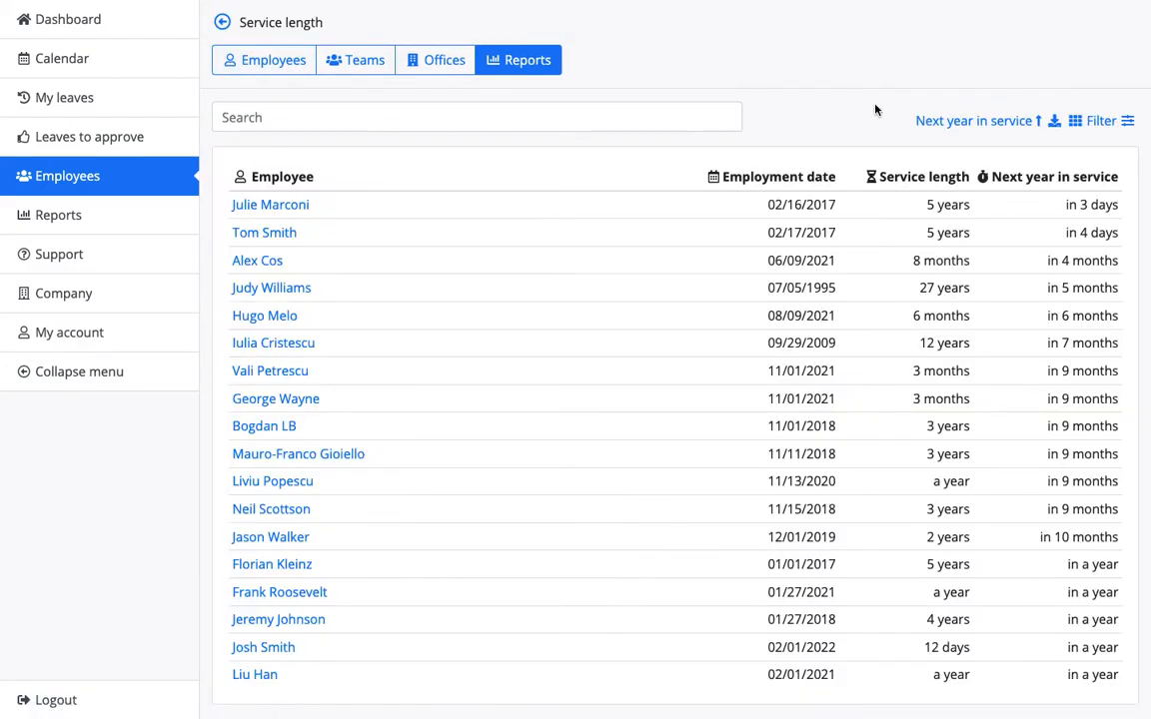
left_click(990, 121)
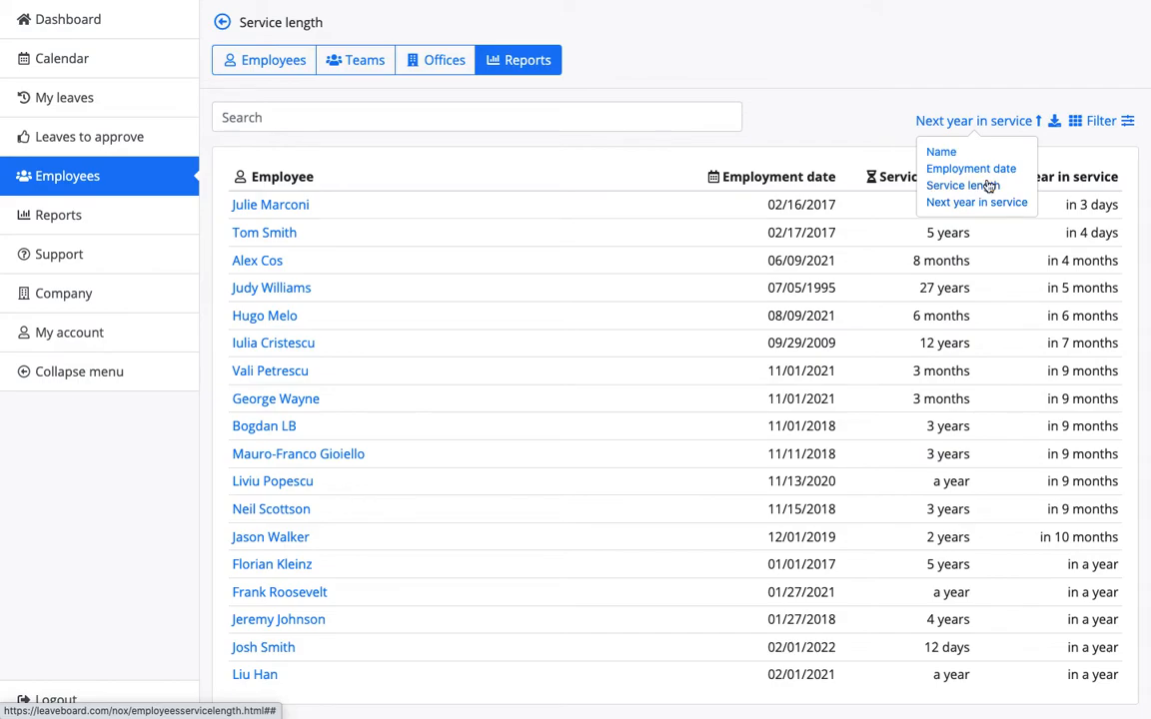
left_click(987, 185)
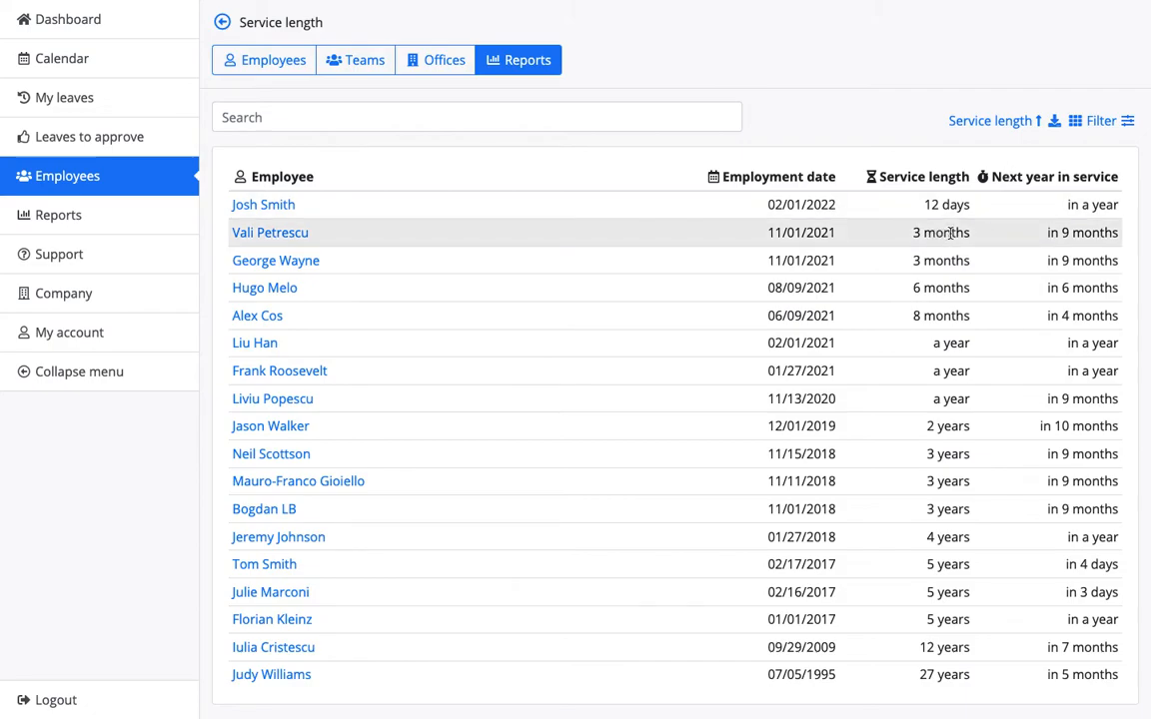
Sort the report by next year in service, examine the nearest work anniversaries and return to the employee reports overview.
left_click(1018, 124)
left_click(1026, 203)
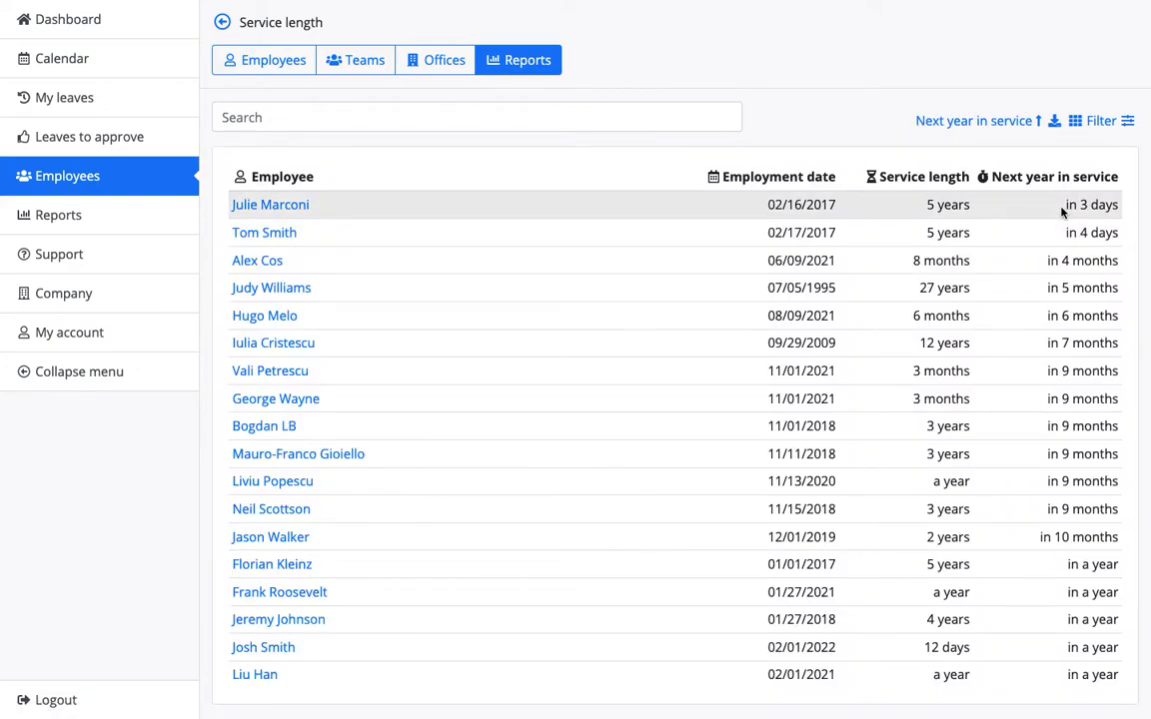
left_click_drag(1058, 204, 1114, 204)
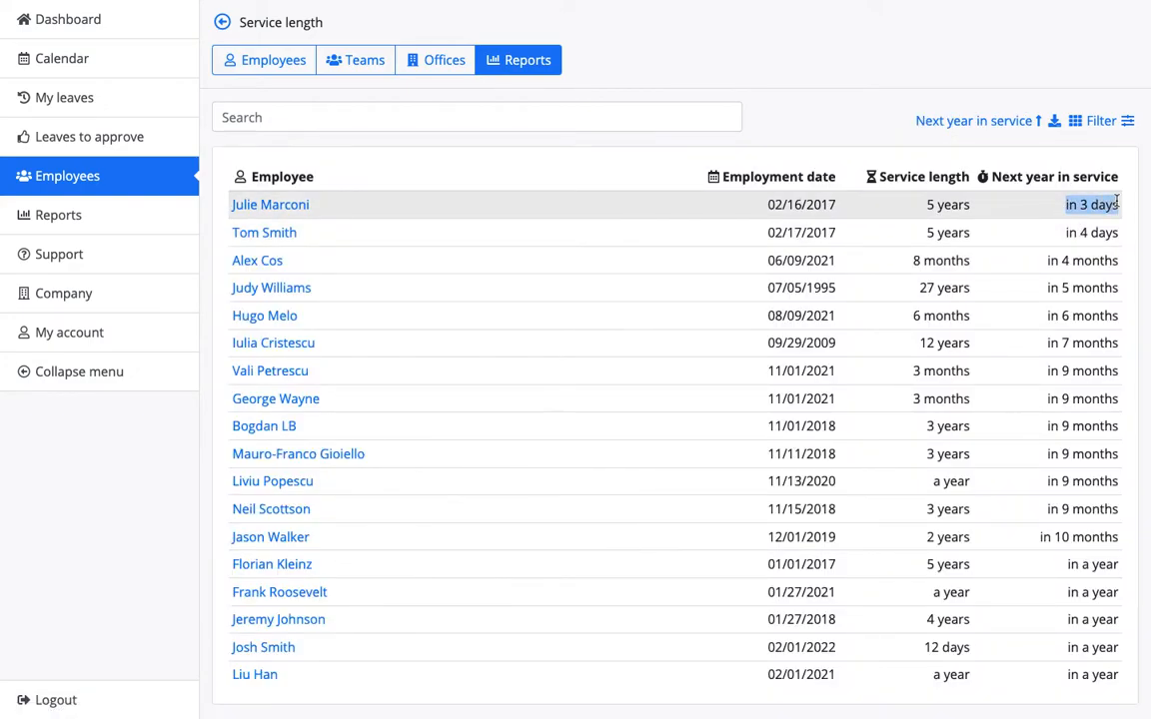
triple_click(940, 207)
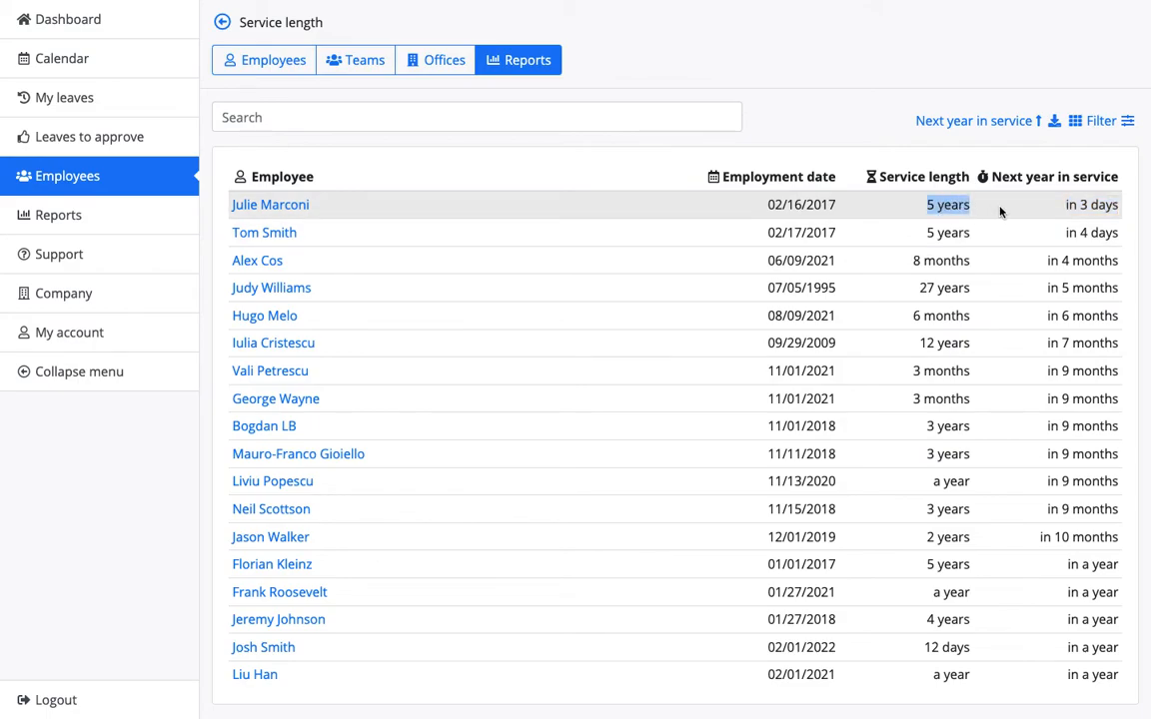
double_click(953, 232)
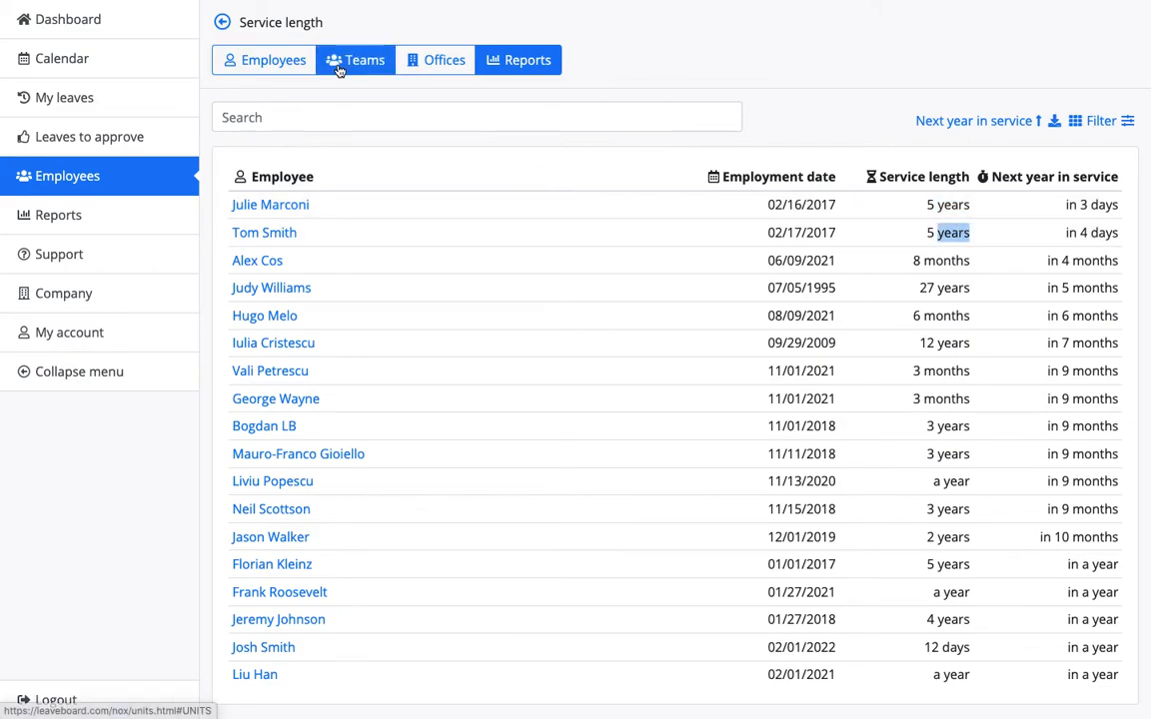
left_click(222, 22)
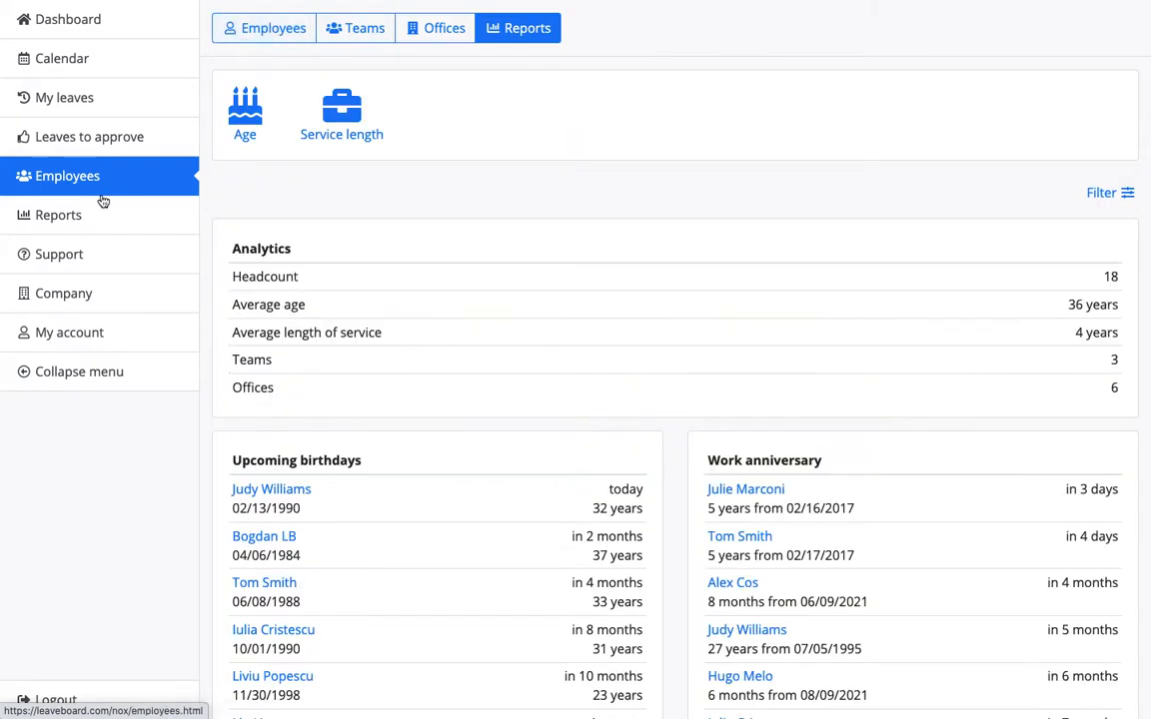
Open the general situation report for February 2022, and examine the leaves report's dates, statuses and approvers.
left_click(58, 215)
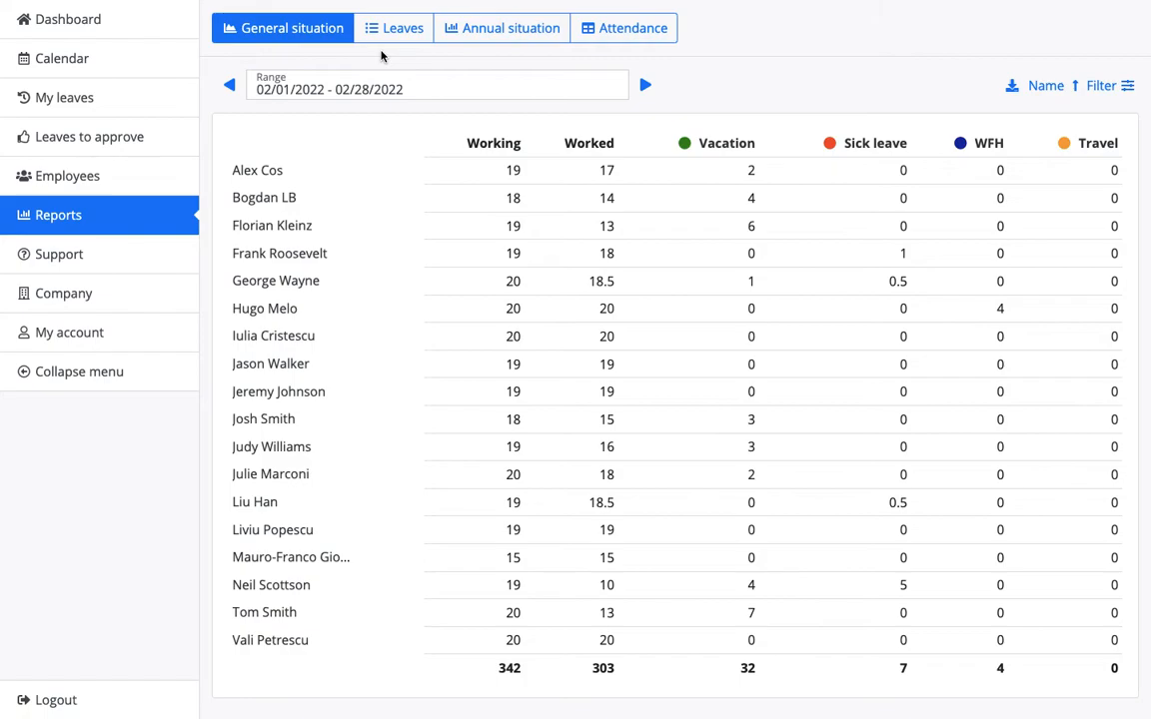
left_click(392, 30)
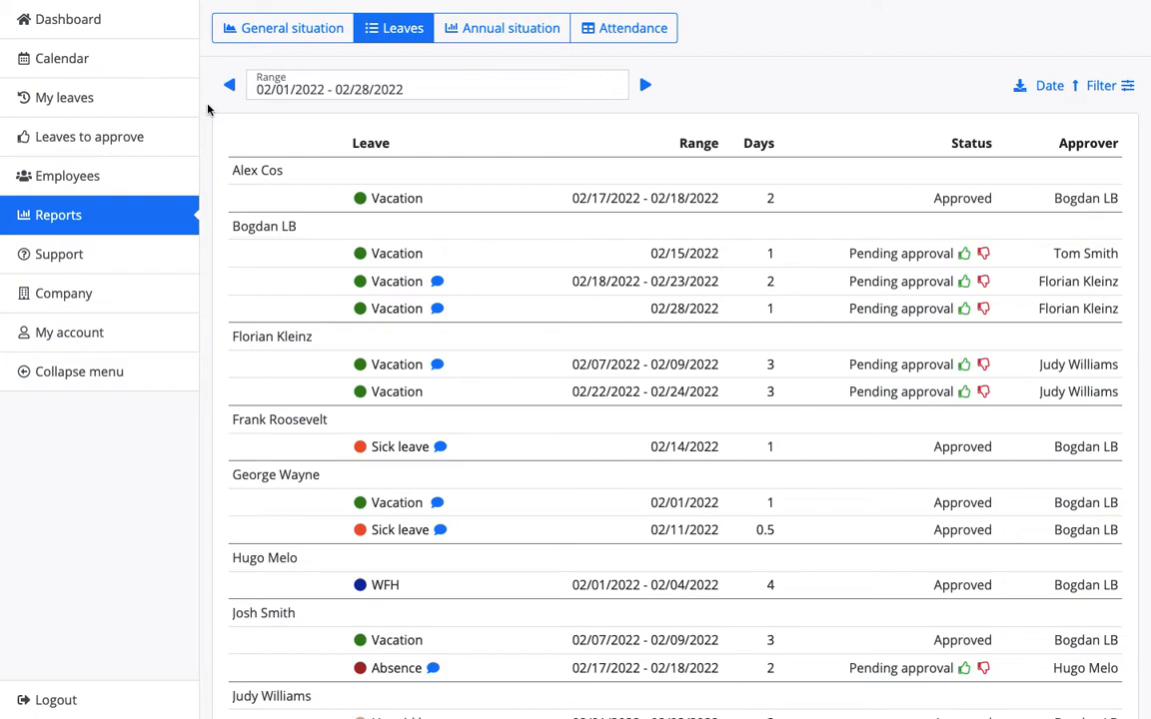
scroll(221, 252, "down", 2)
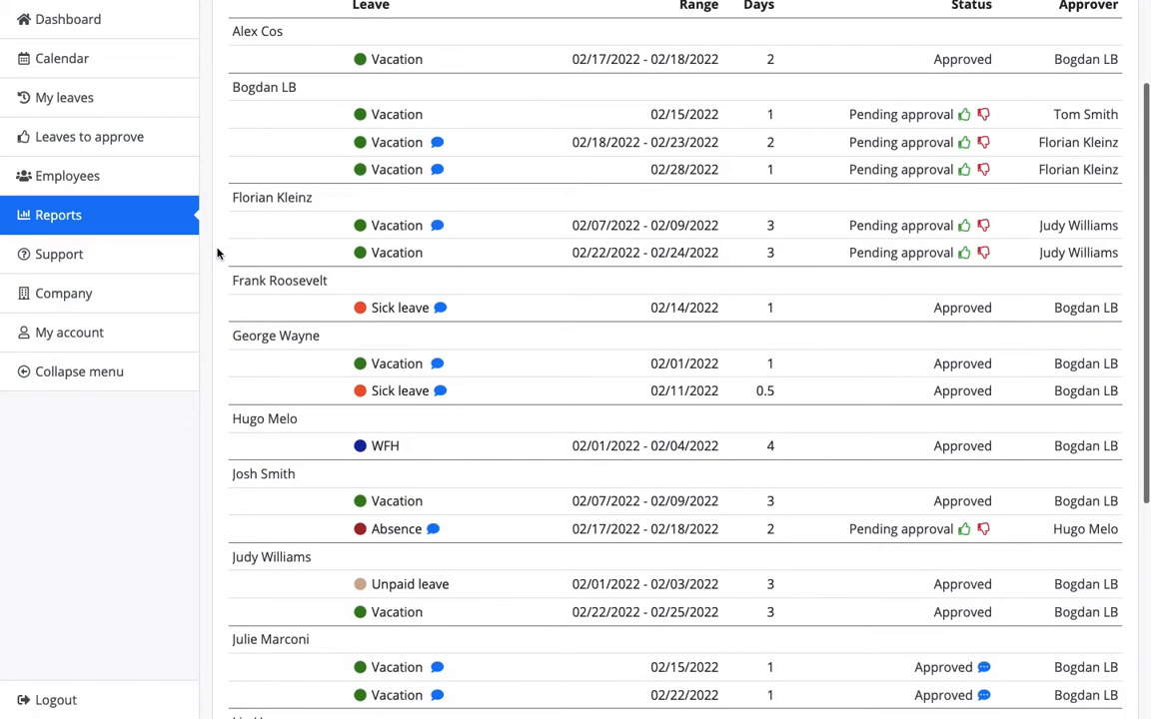
scroll(217, 253, "down", 3)
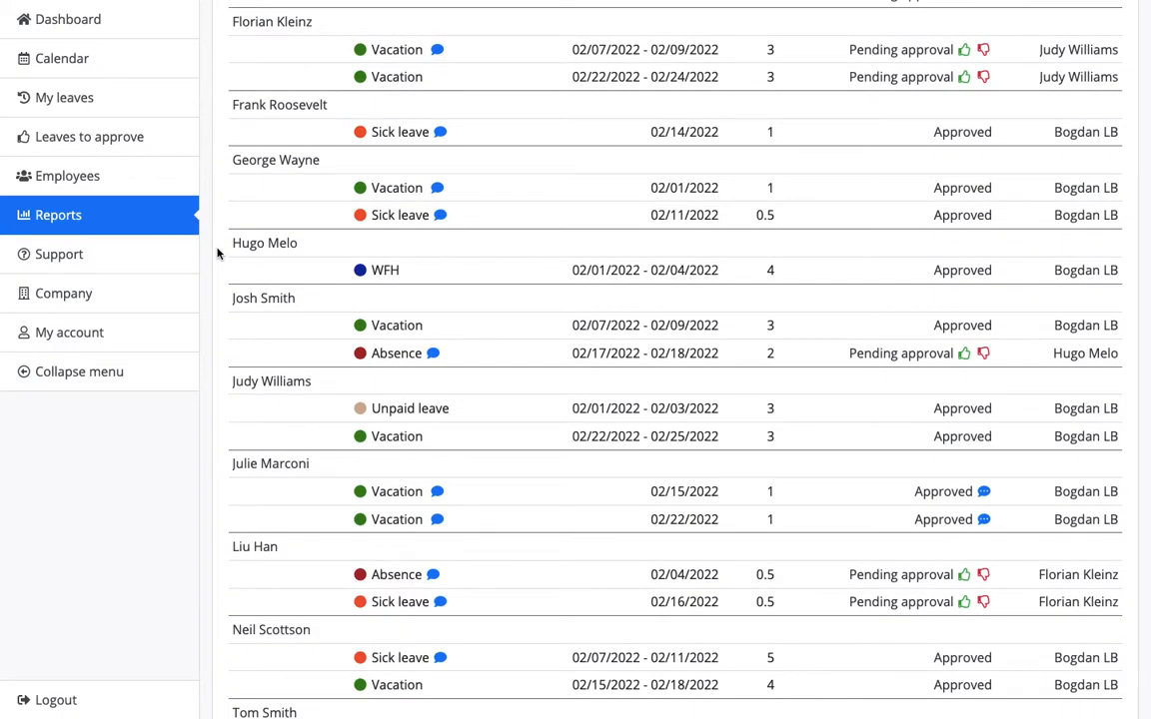
scroll(218, 252, "up", 3)
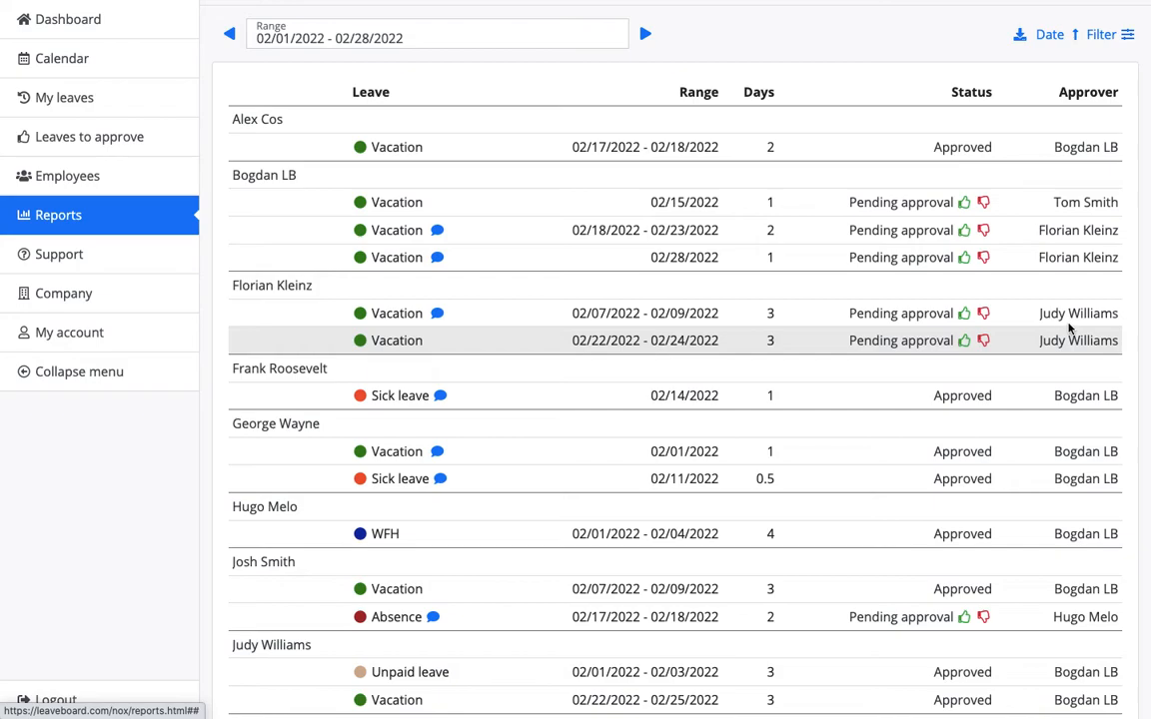
scroll(1092, 357, "down", 3)
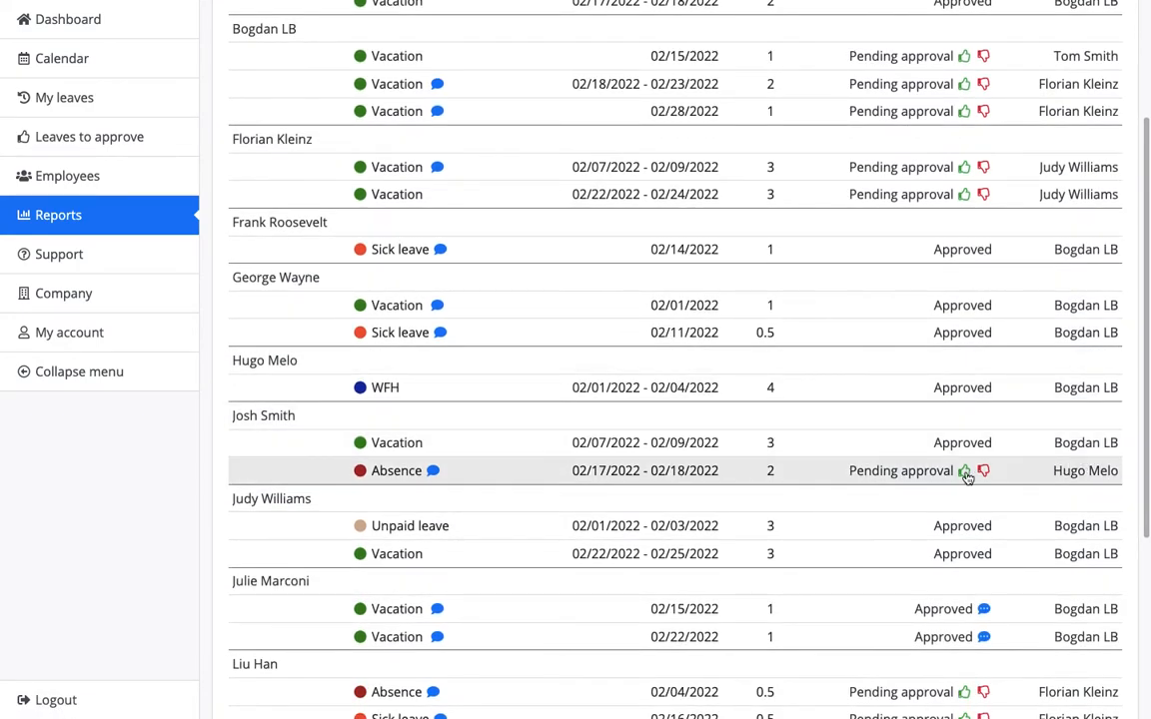
scroll(1067, 407, "up", 4)
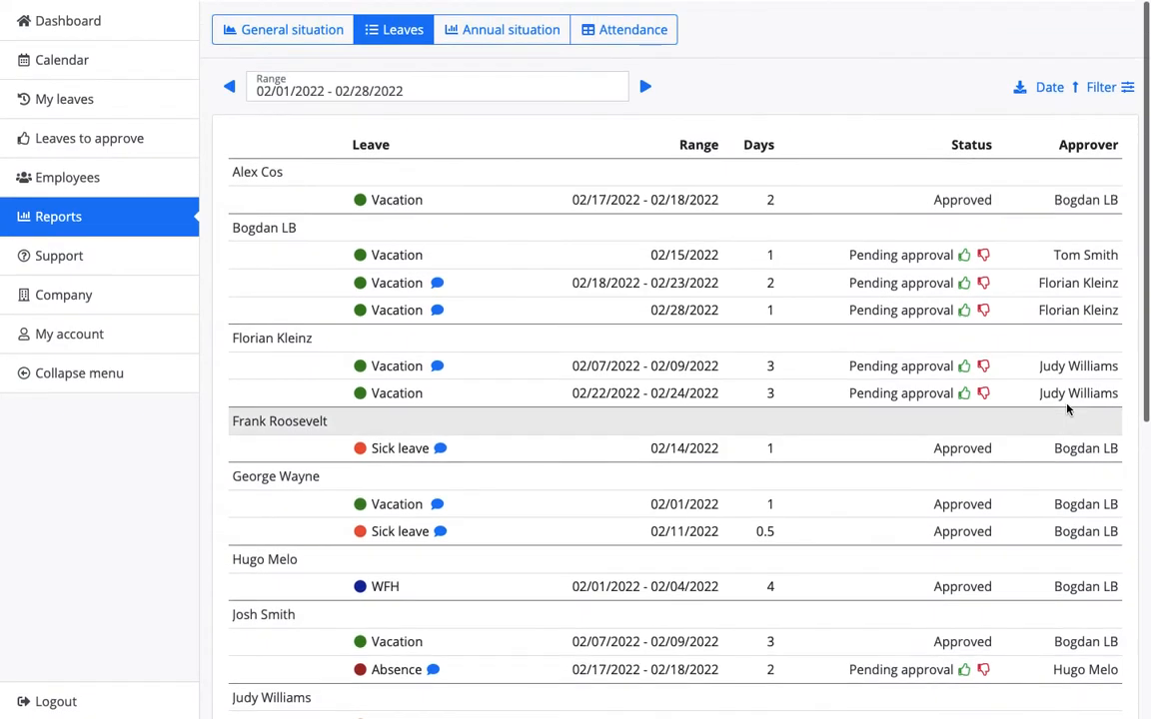
Check the leaves report's export formats, and filter the leaves by the London office before clearing and hiding the filters.
left_click(1022, 86)
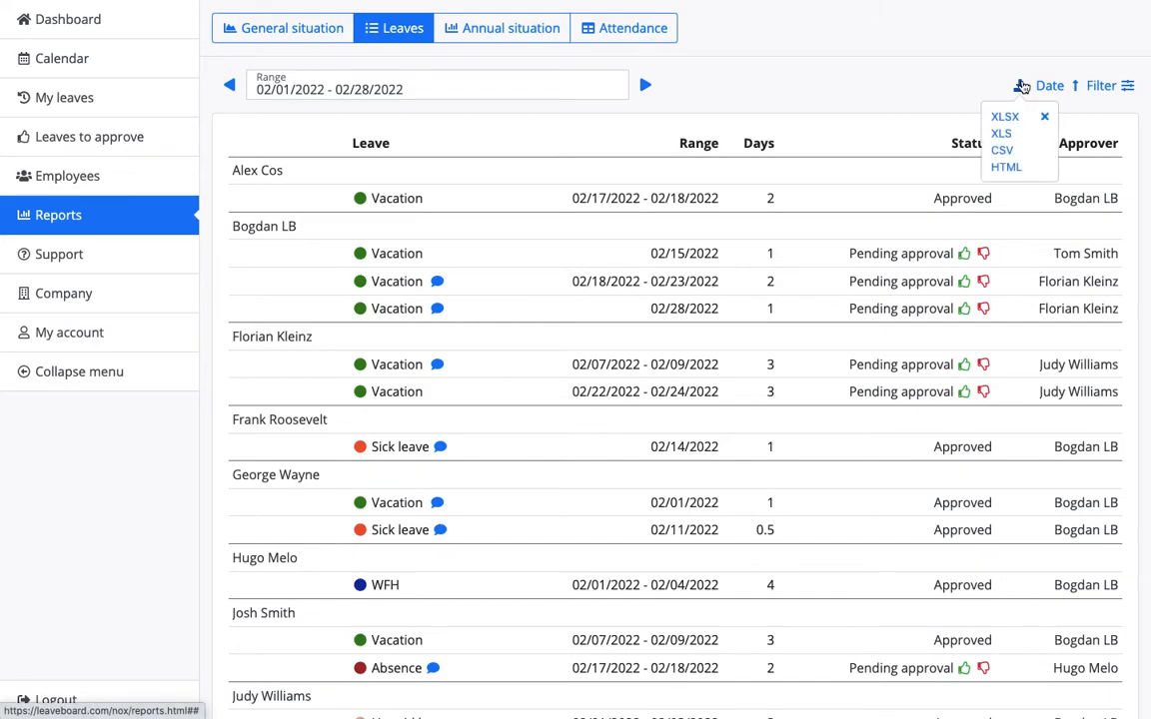
left_click(1126, 86)
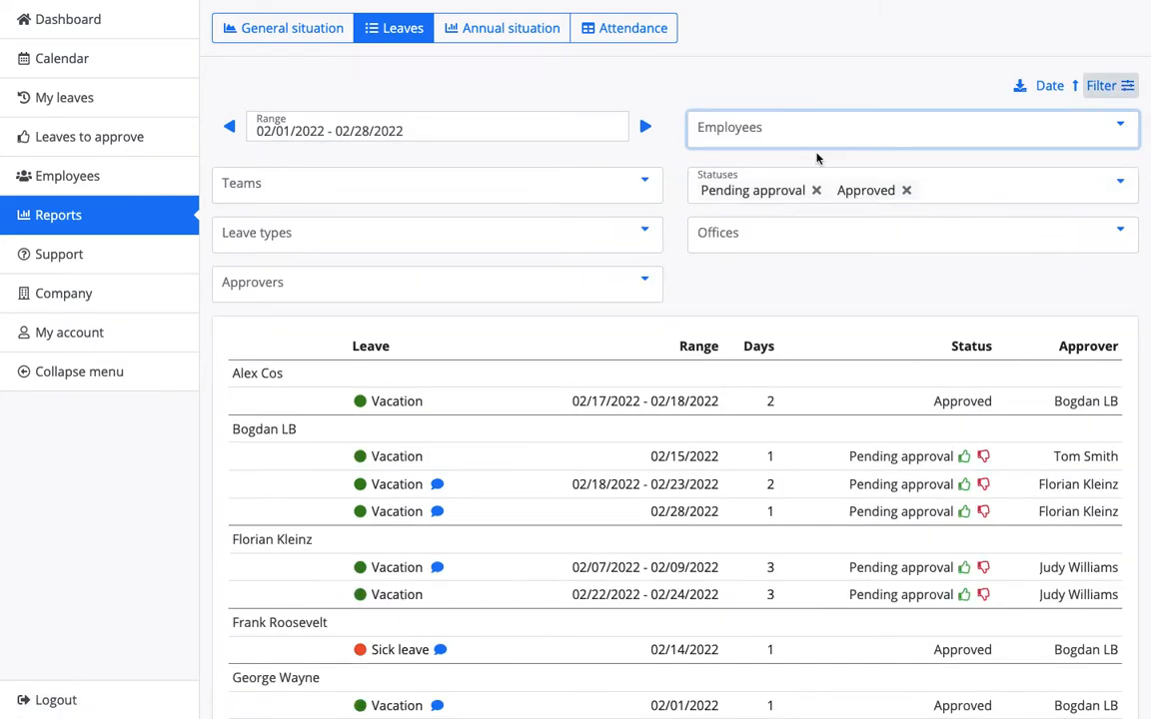
left_click(772, 230)
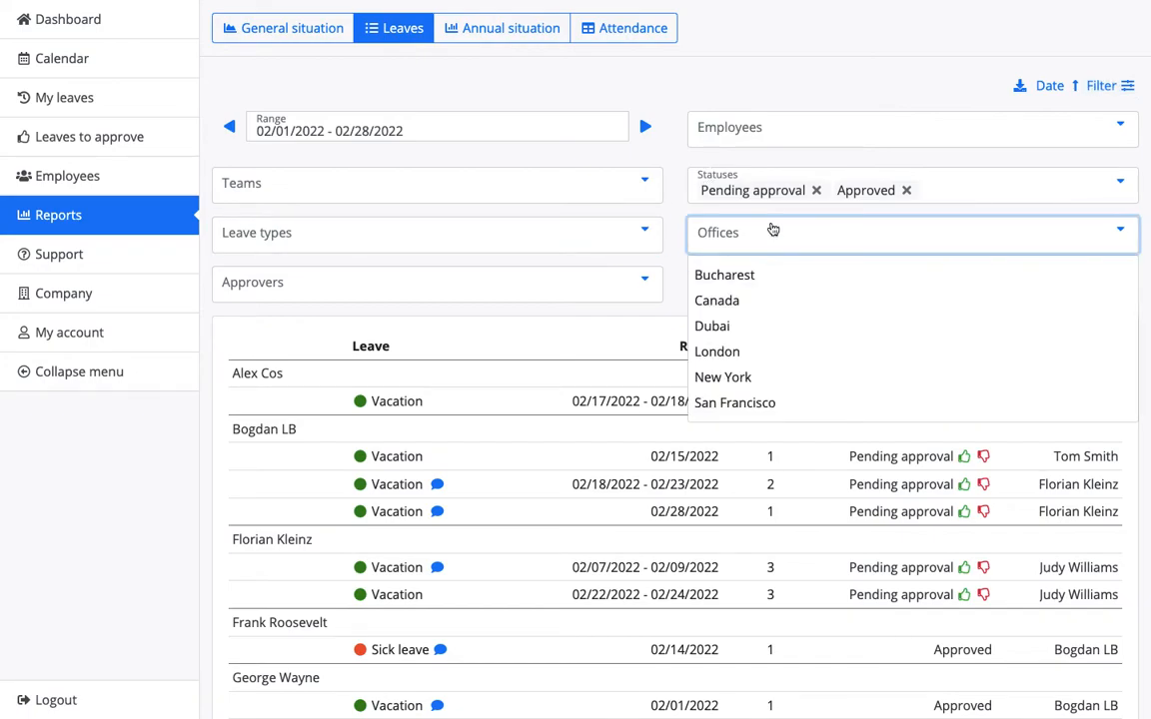
left_click(754, 360)
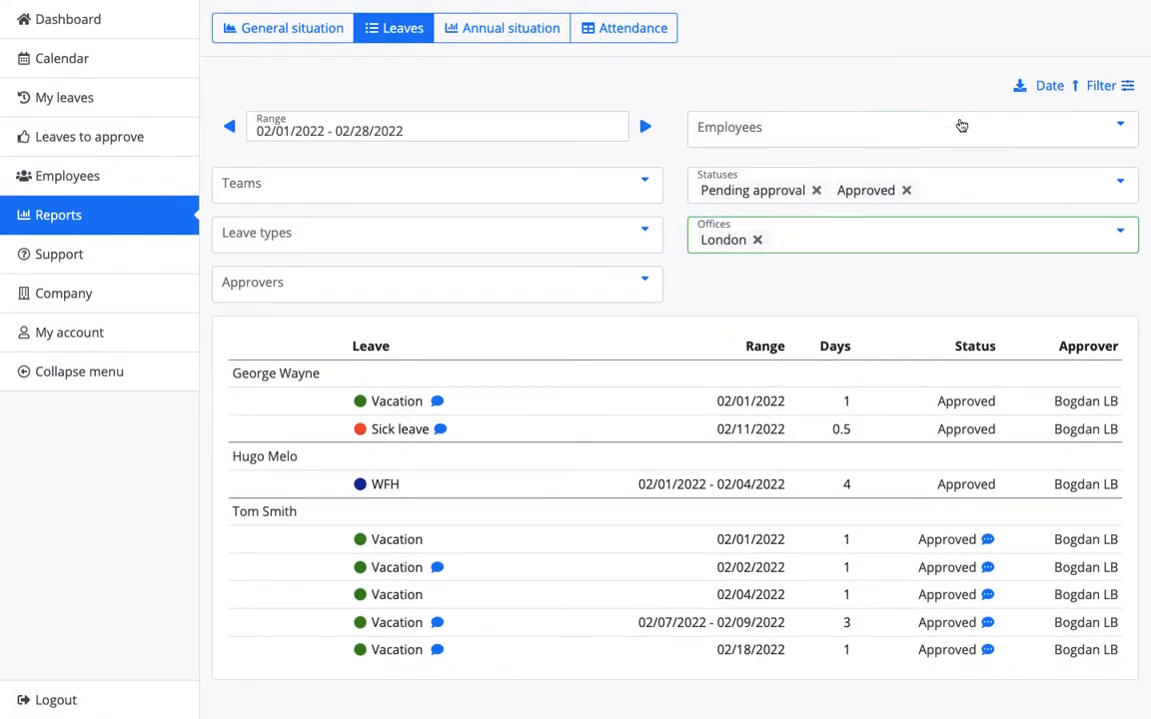
left_click(758, 240)
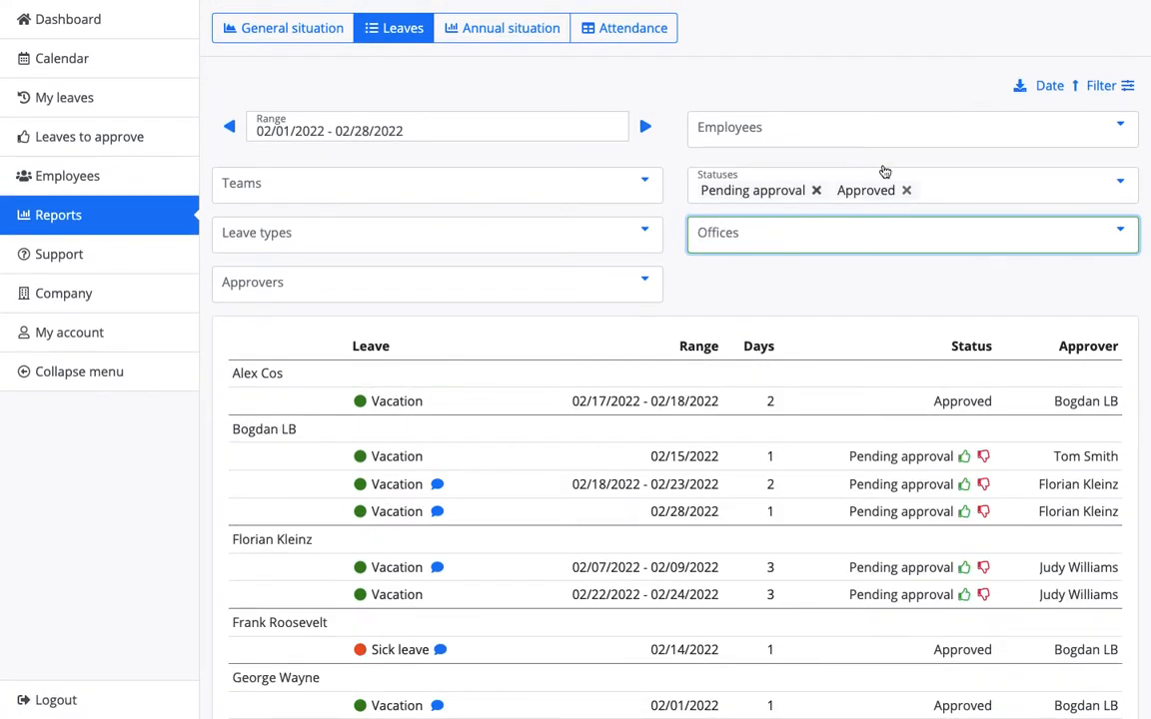
left_click(1103, 87)
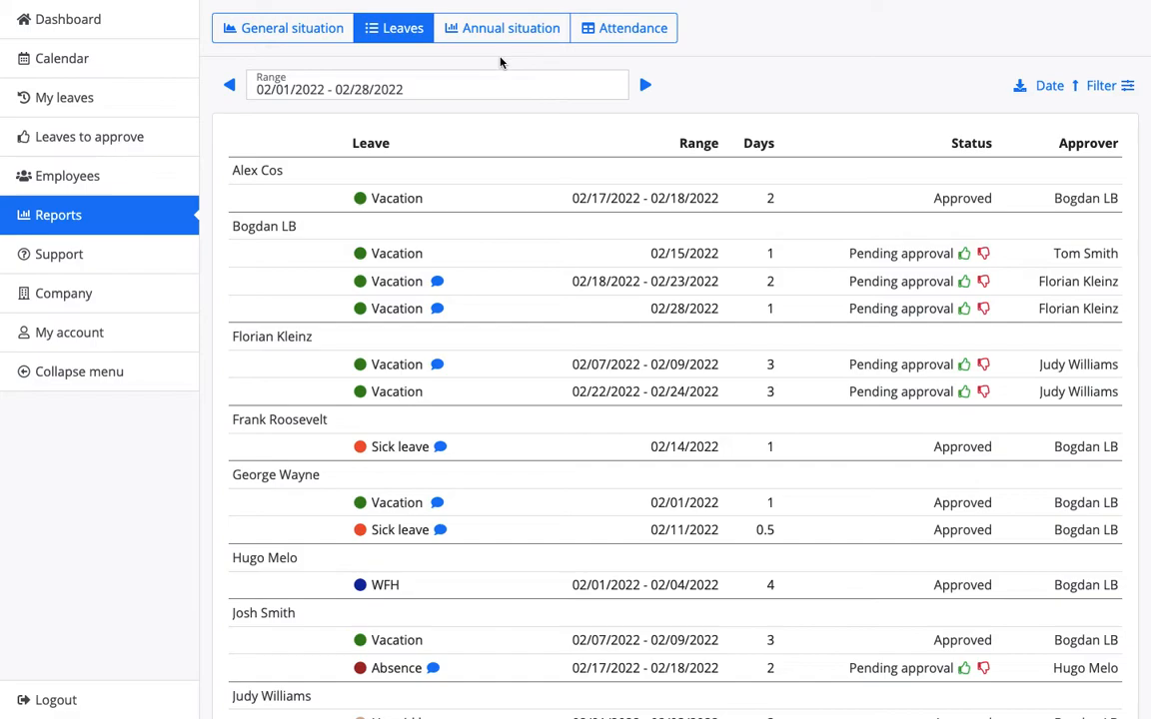
Browse the leaves report for March 2022 and January 2022, and return to February 2022.
left_click(649, 88)
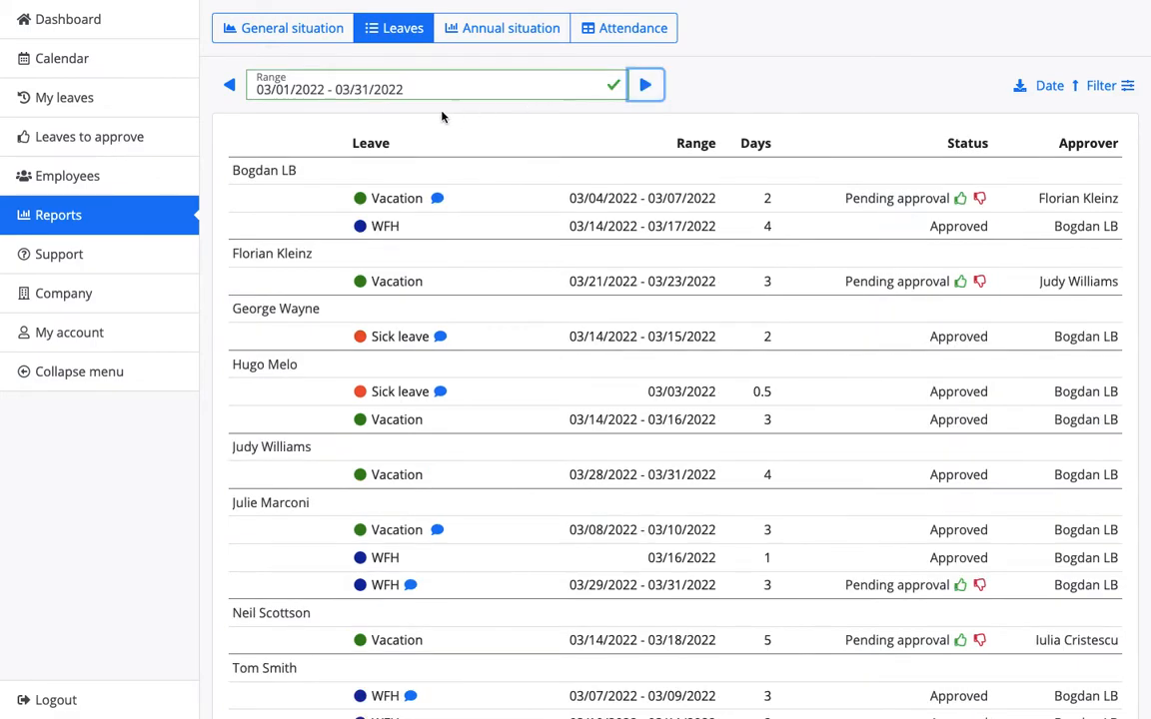
left_click(237, 93)
left_click(245, 101)
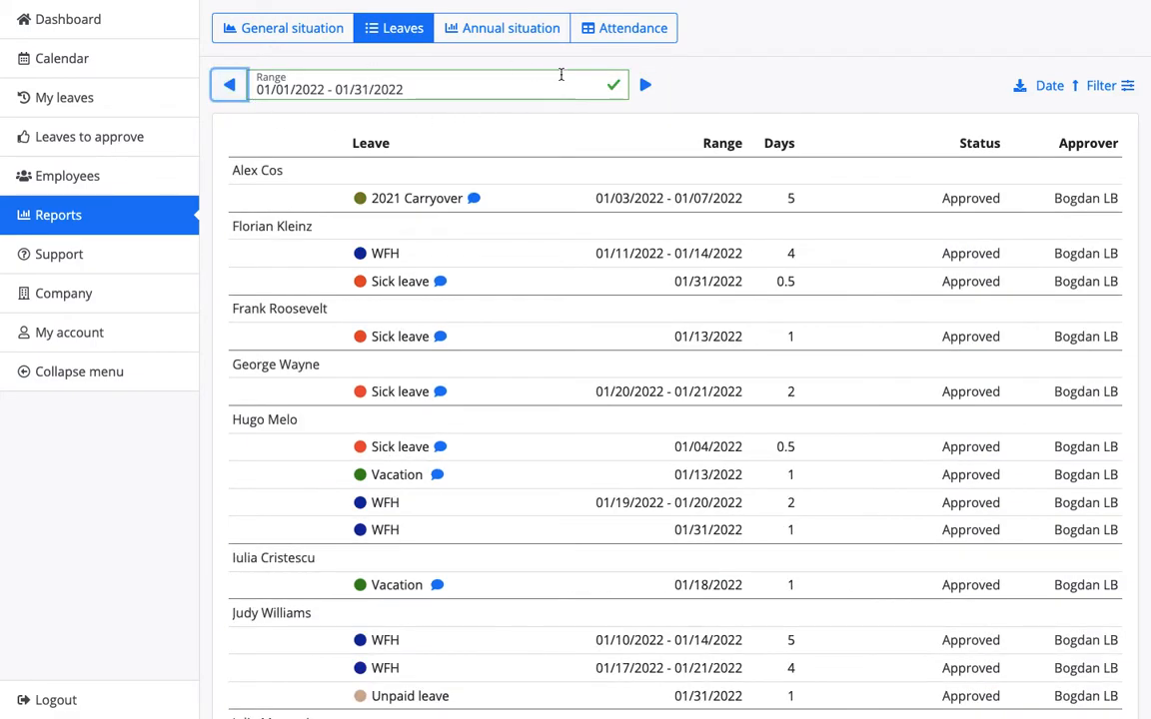
left_click(645, 85)
Open the annual situation report for 2022 and examine individual employees' vacation allowances.
left_click(463, 28)
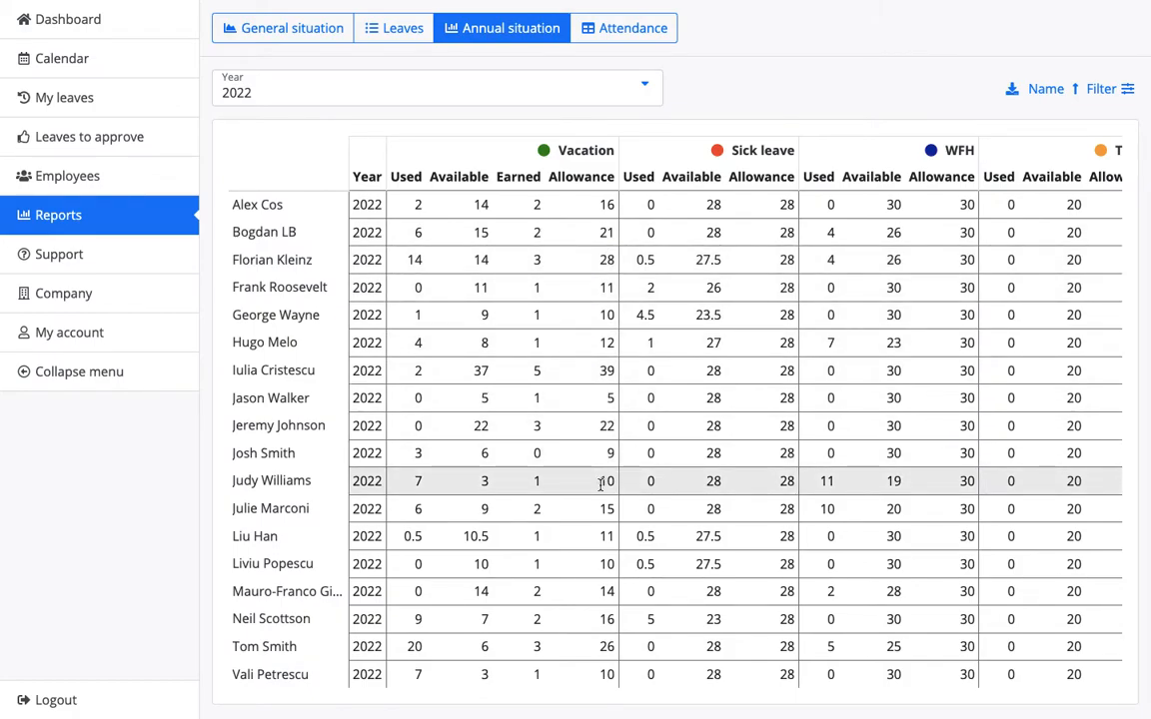
double_click(607, 426)
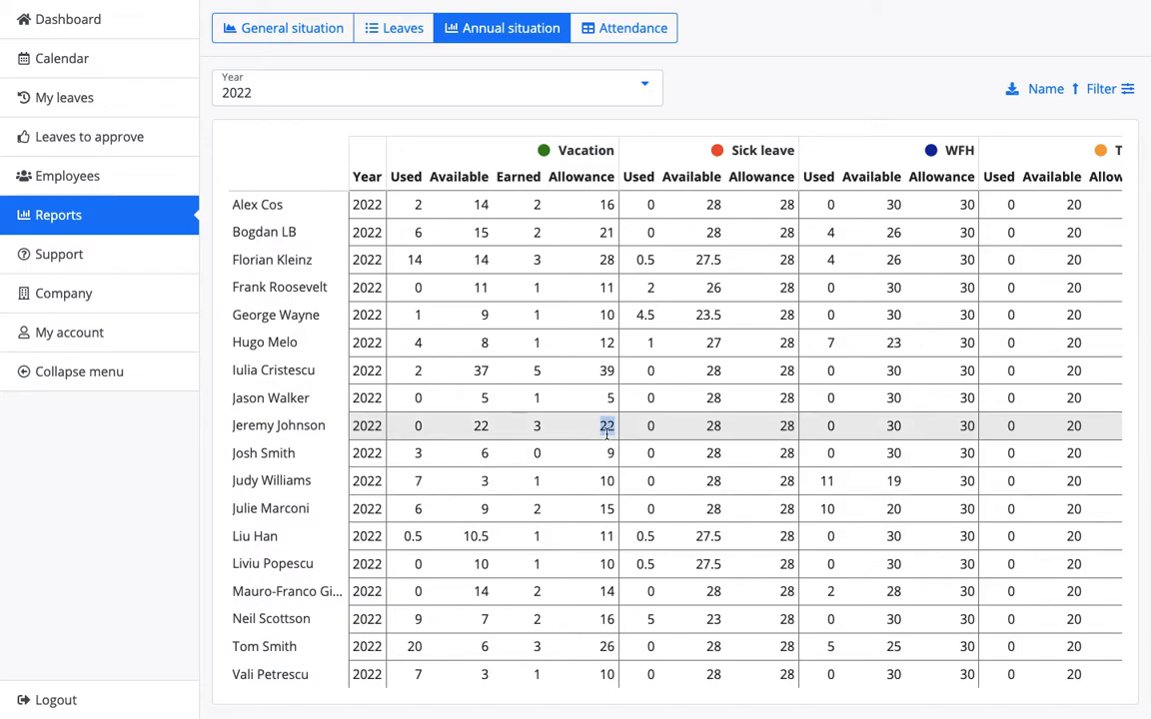
double_click(606, 371)
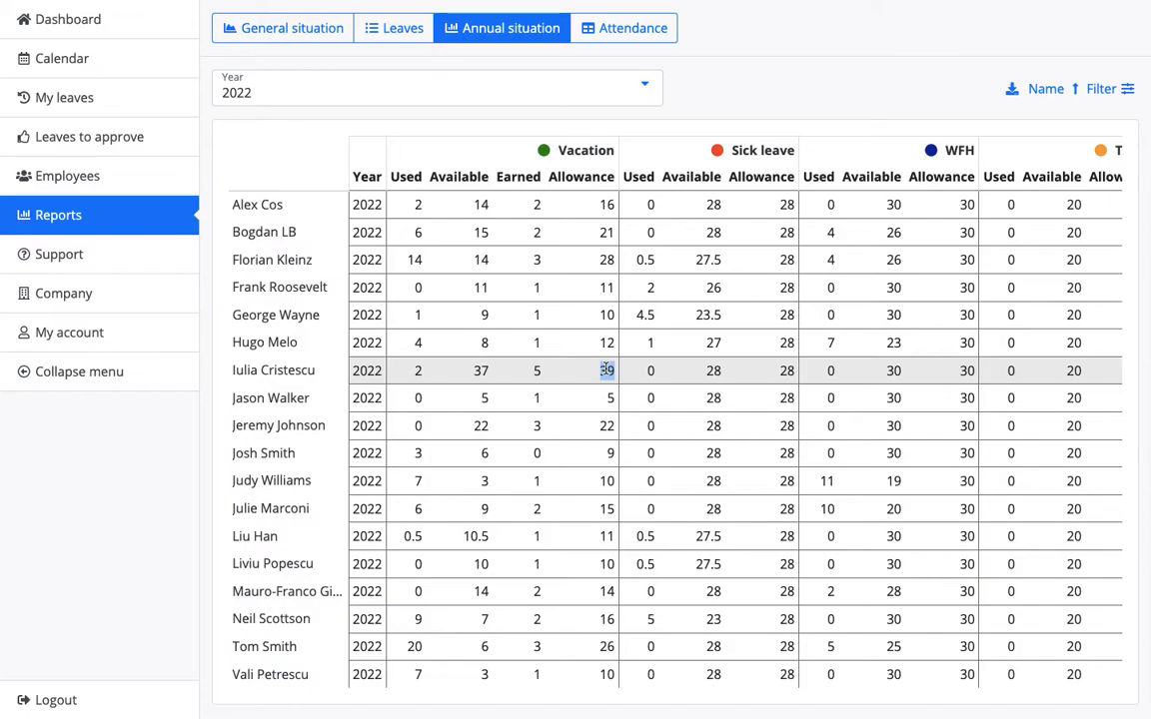
left_click(610, 399)
double_click(611, 400)
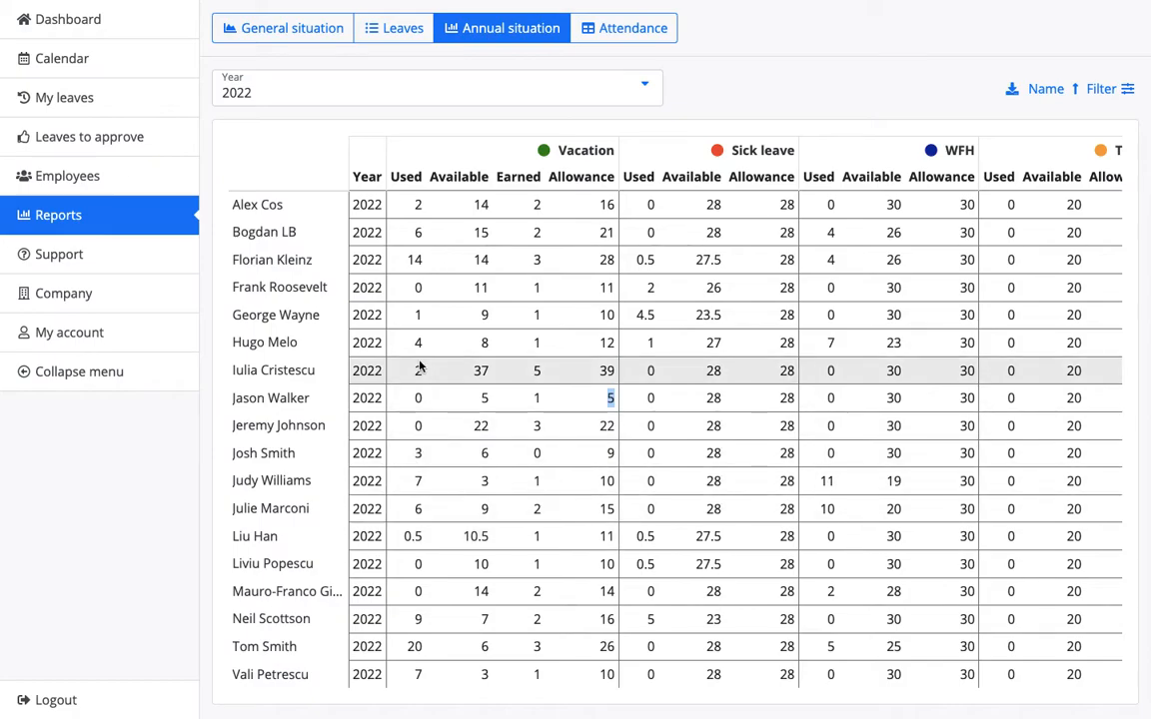
Examine individual employees' used vacation days, and compare one employee's vacation allowance with the days earned.
double_click(418, 288)
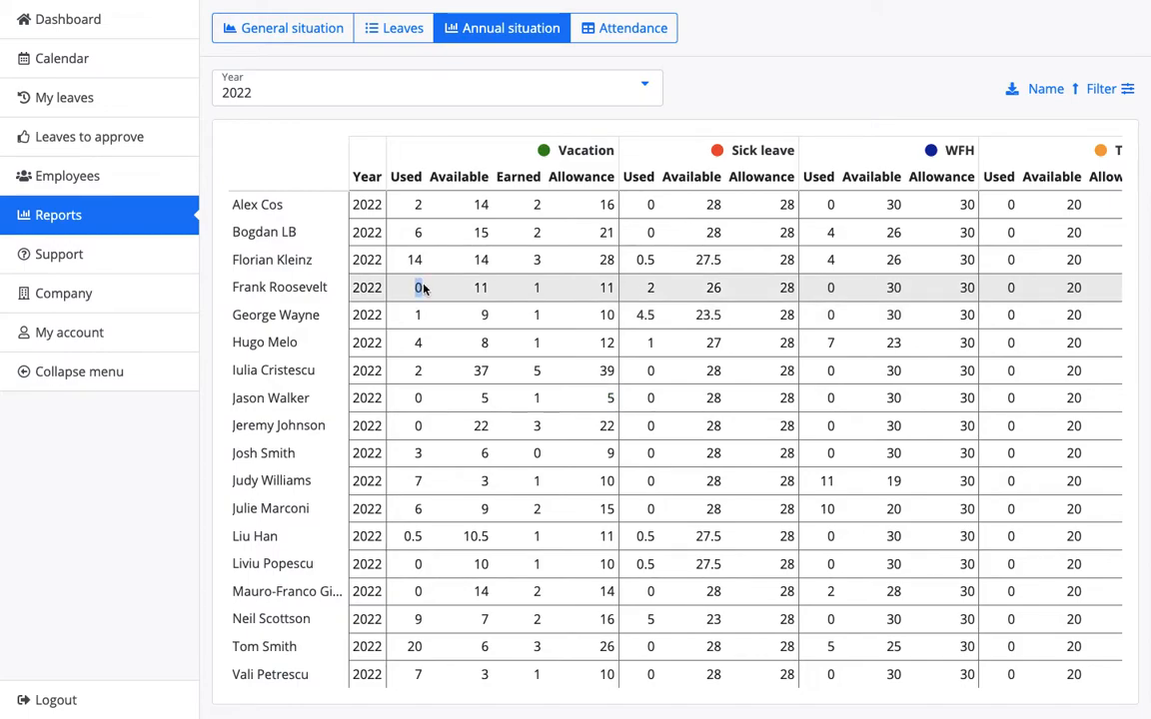
double_click(417, 398)
double_click(418, 426)
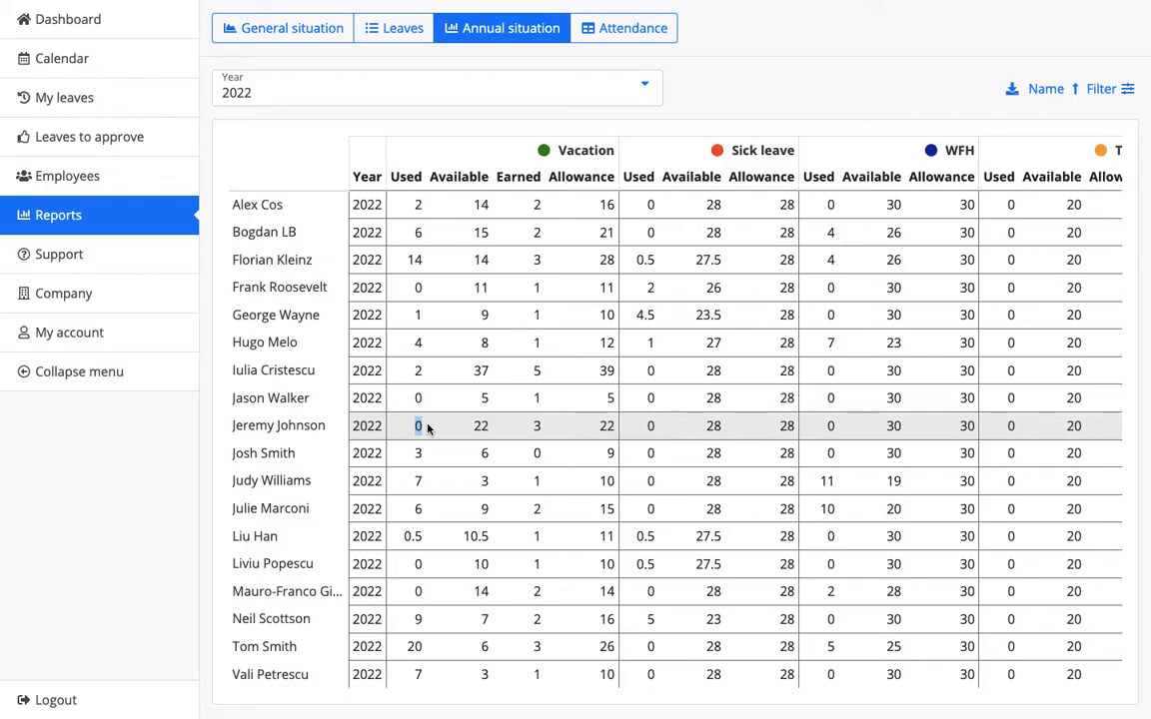
left_click(425, 425)
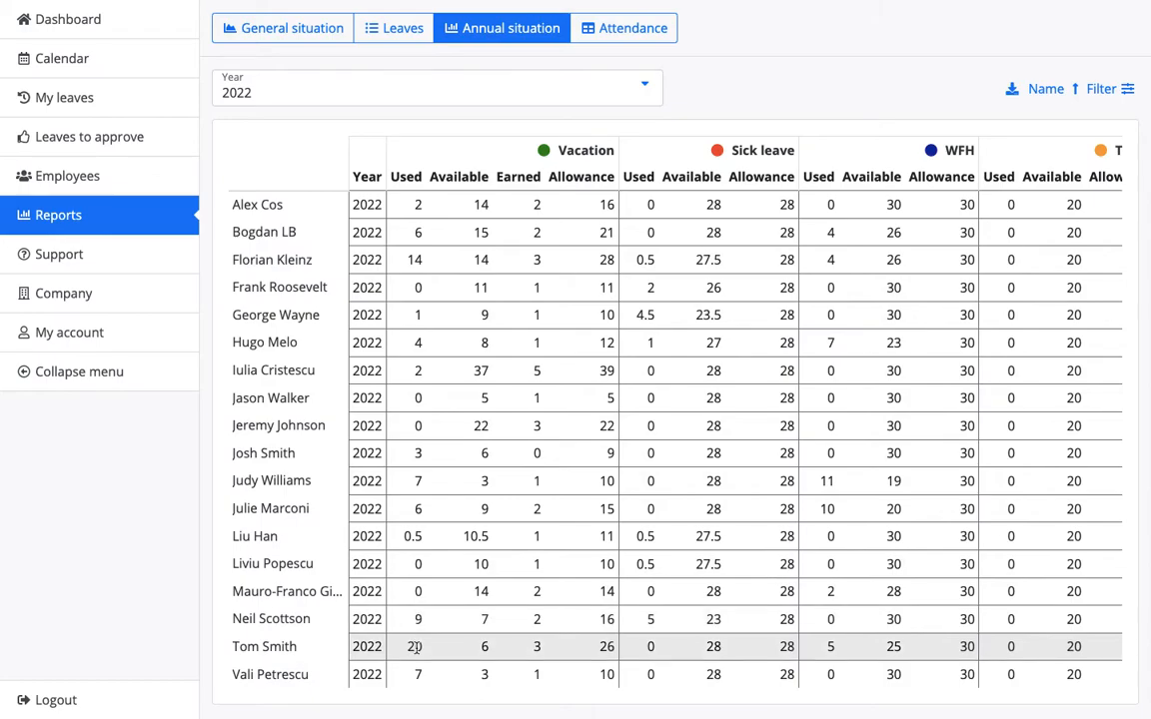
left_click_drag(404, 652, 426, 651)
left_click(426, 652)
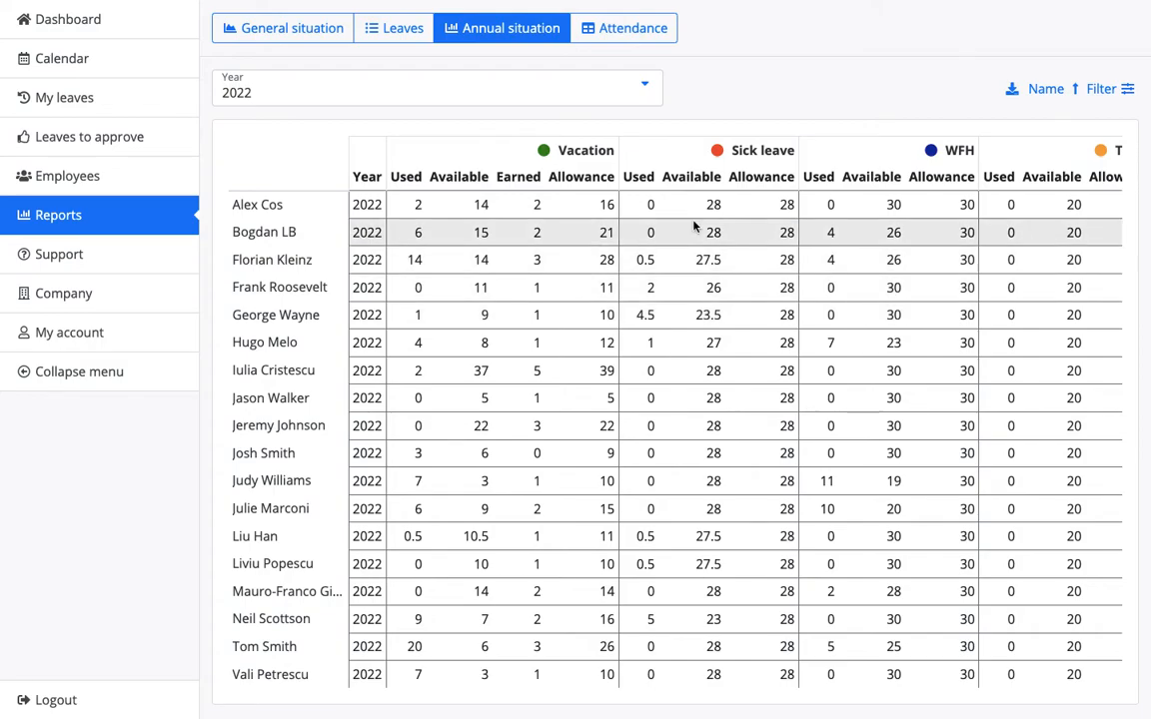
left_click_drag(594, 344, 616, 344)
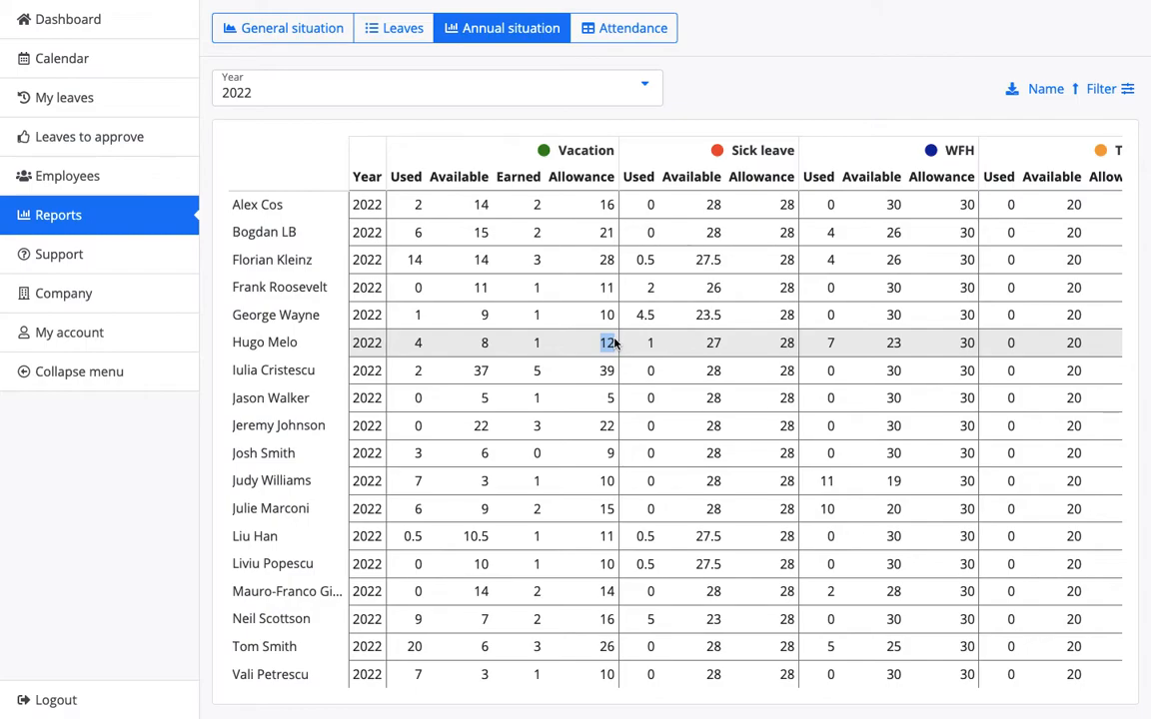
double_click(534, 342)
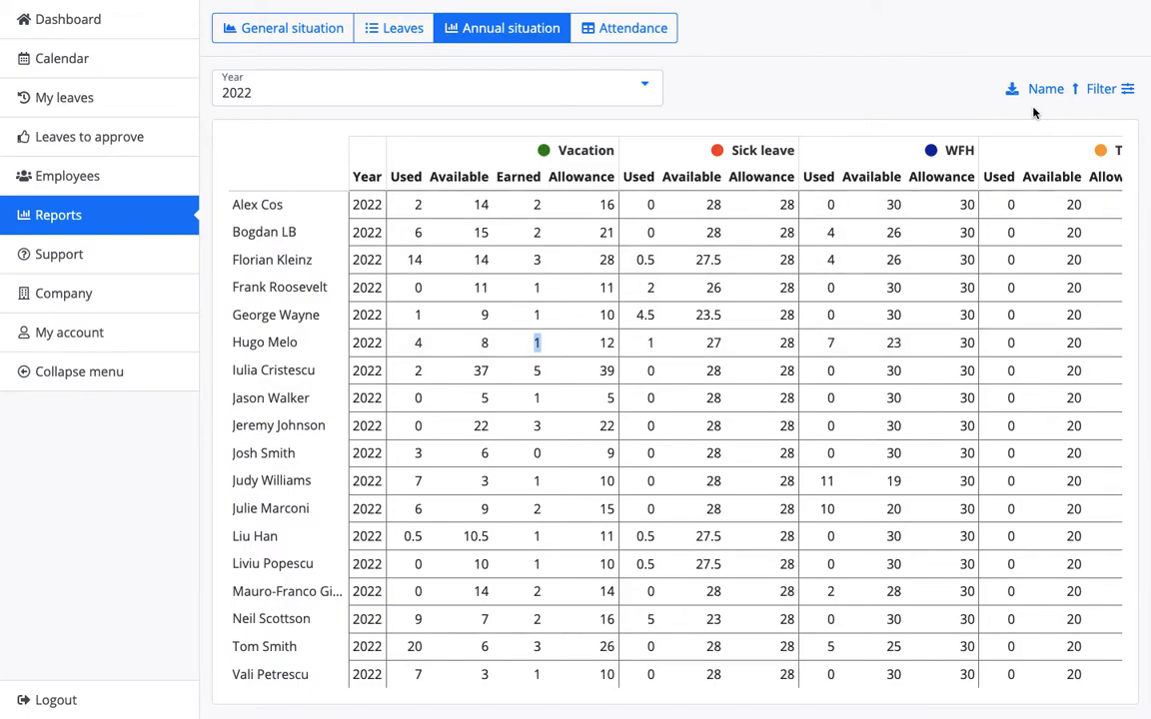
Show the report's filters and calculate the annual situation on the date 06/30/2022.
left_click(1104, 90)
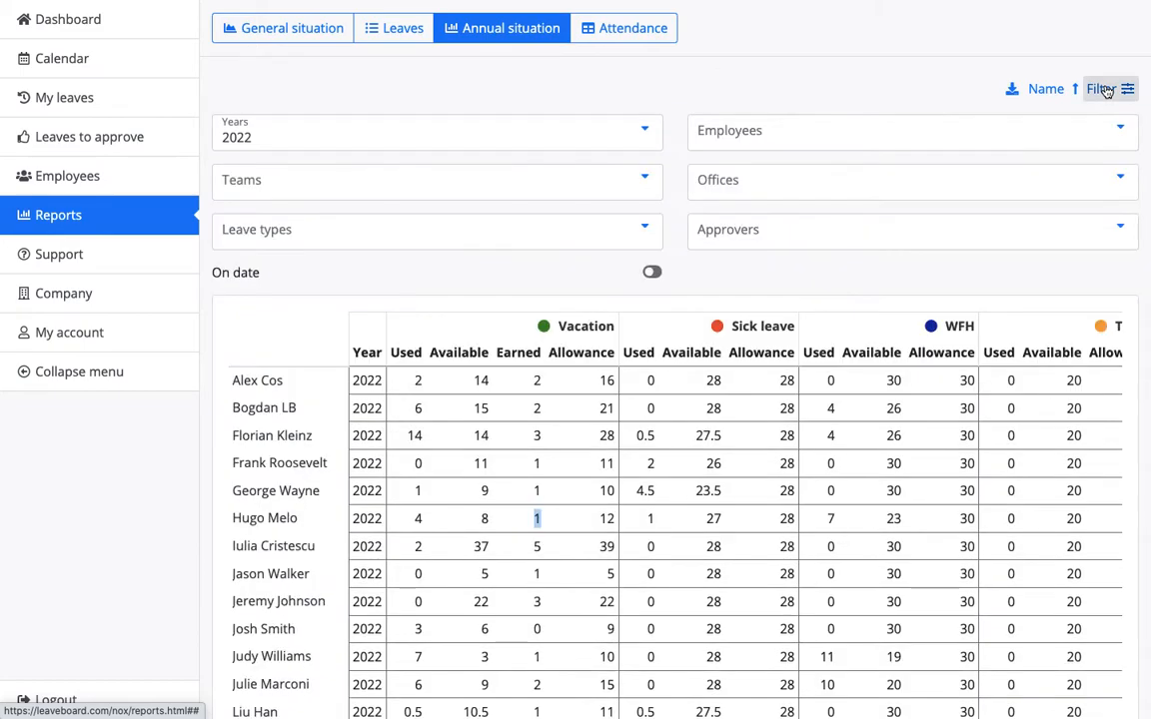
left_click(657, 272)
left_click(588, 301)
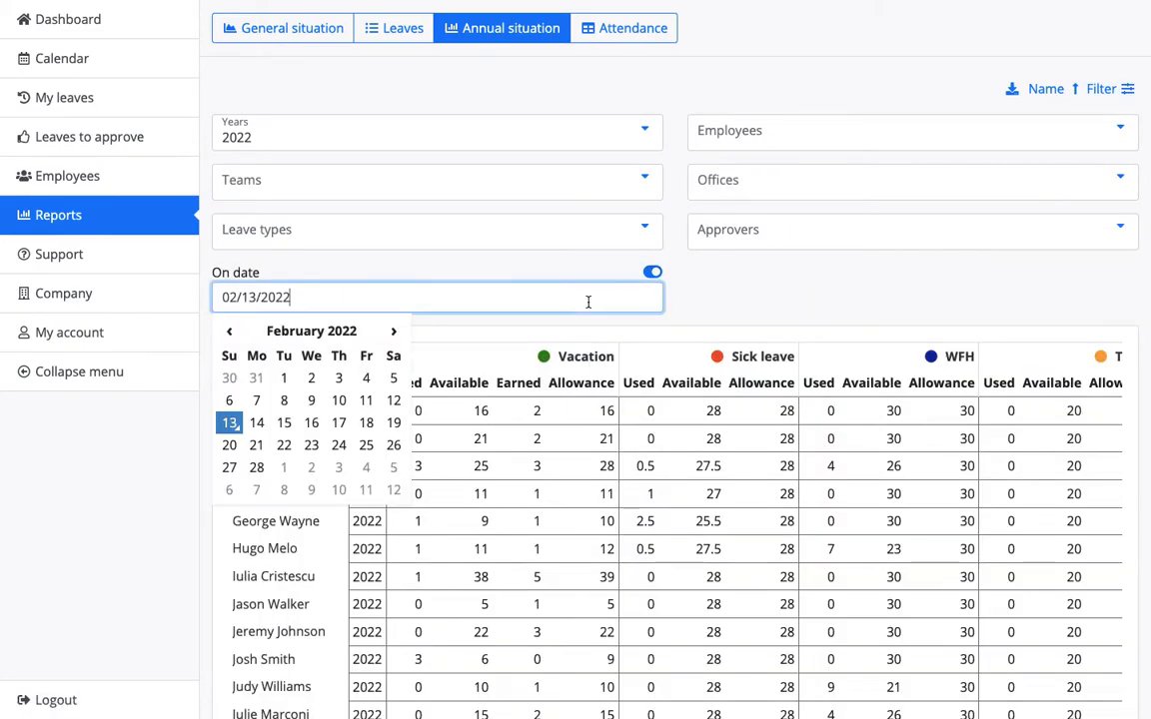
left_click(398, 331)
left_click(397, 331)
left_click(398, 331)
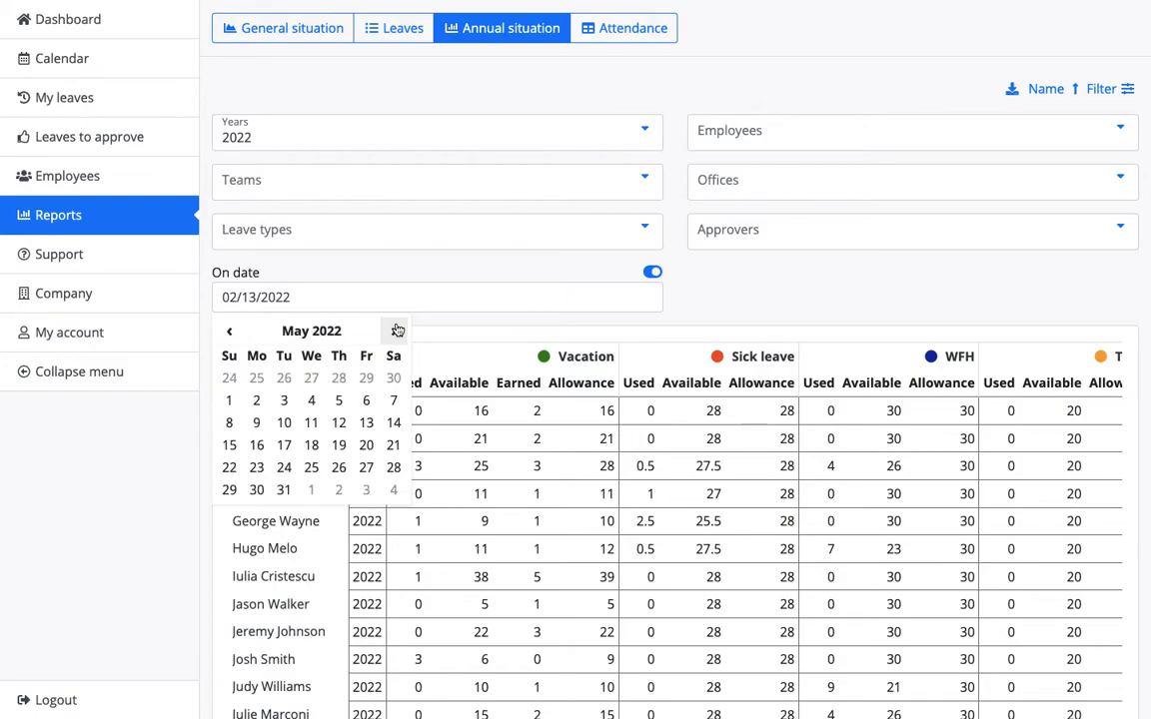
left_click(398, 331)
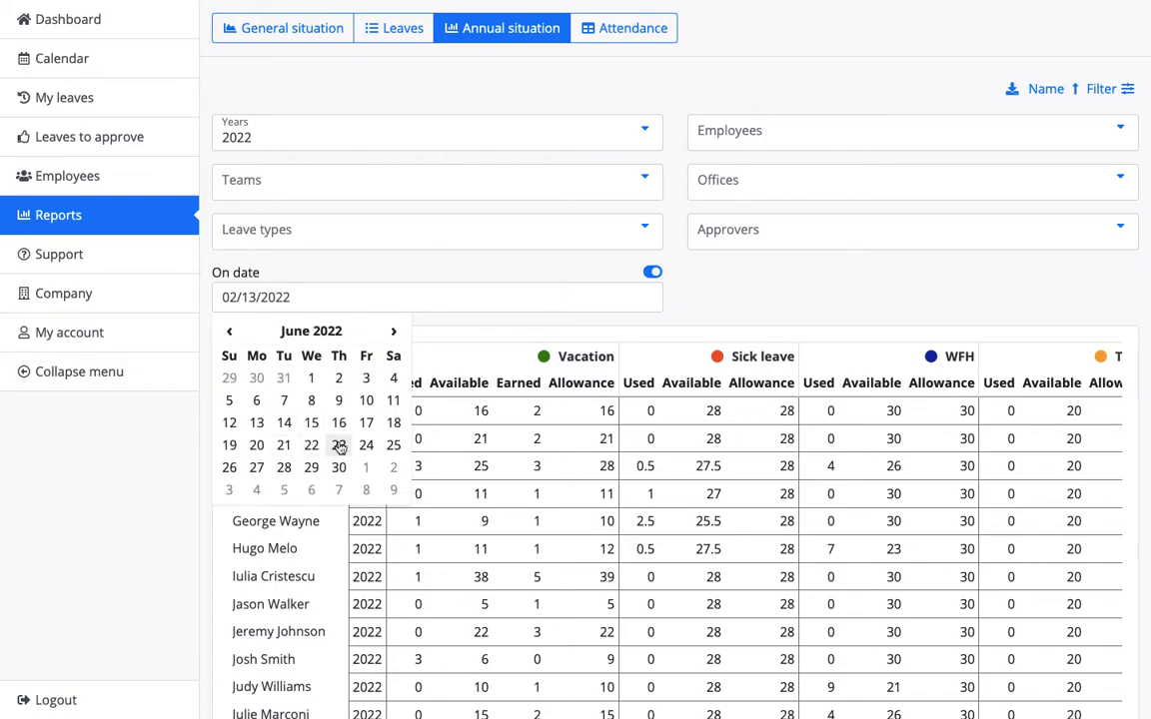
left_click(340, 474)
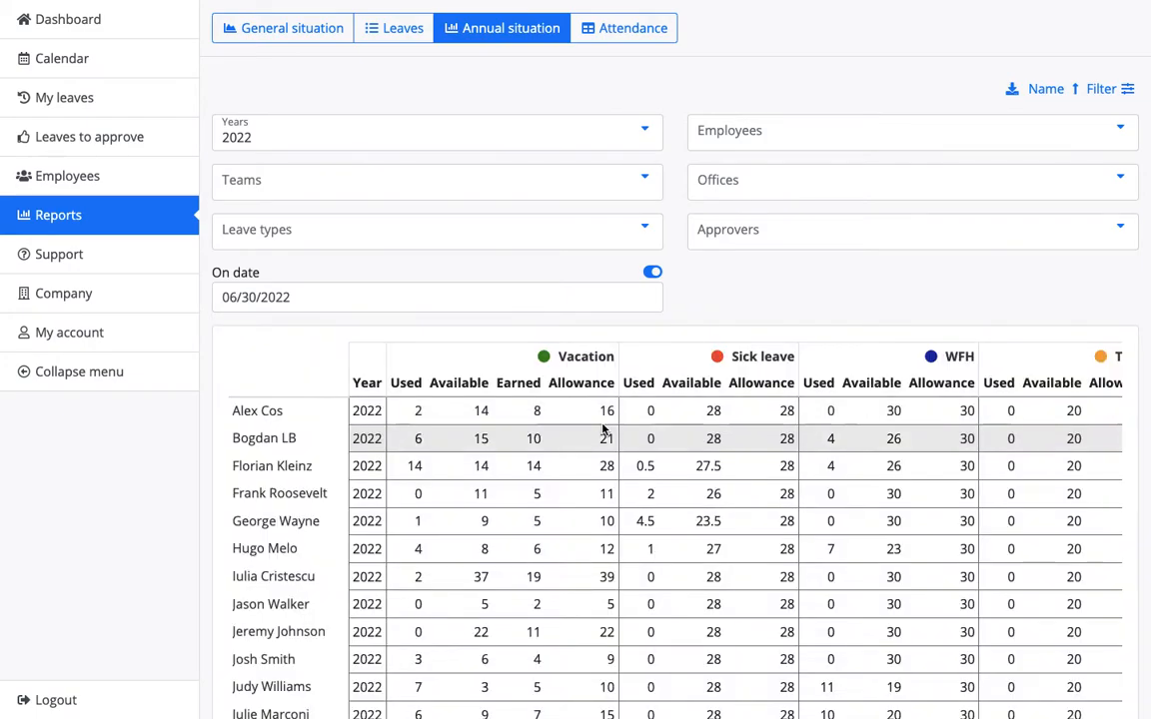
Compare one employee's vacation allowance with the days earned by 06/30/2022, and examine the other leave type columns through Travel.
scroll(605, 432, "down", 1)
scroll(602, 428, "down", 3)
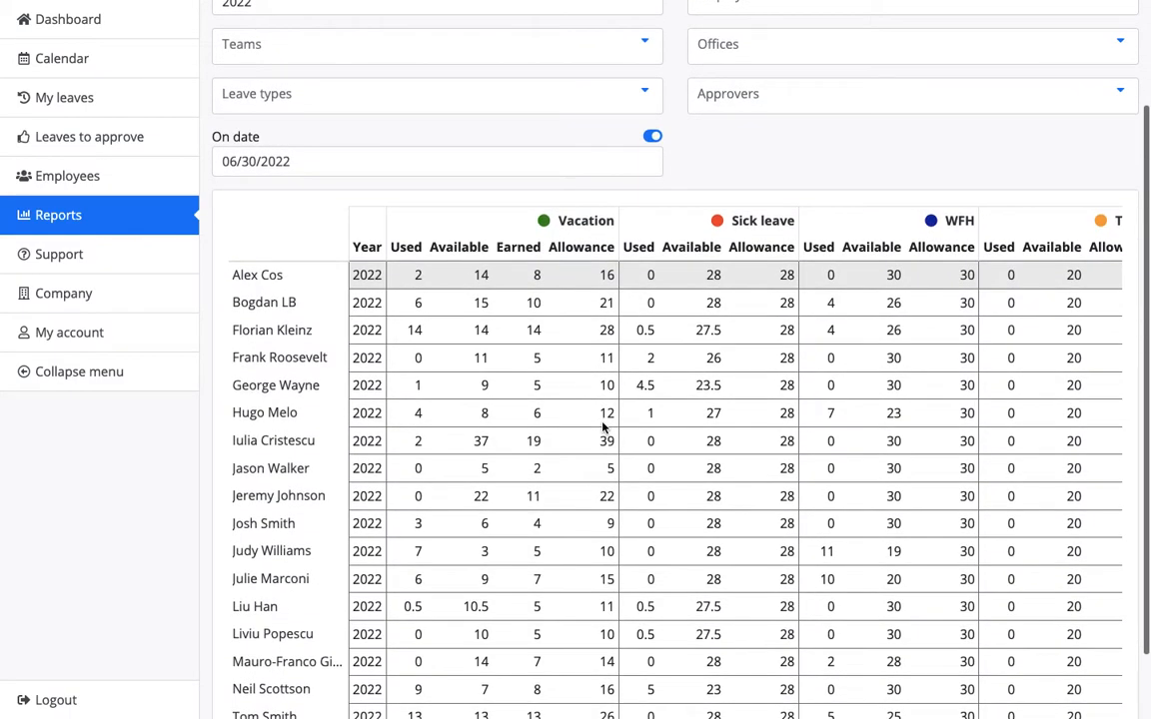
double_click(605, 415)
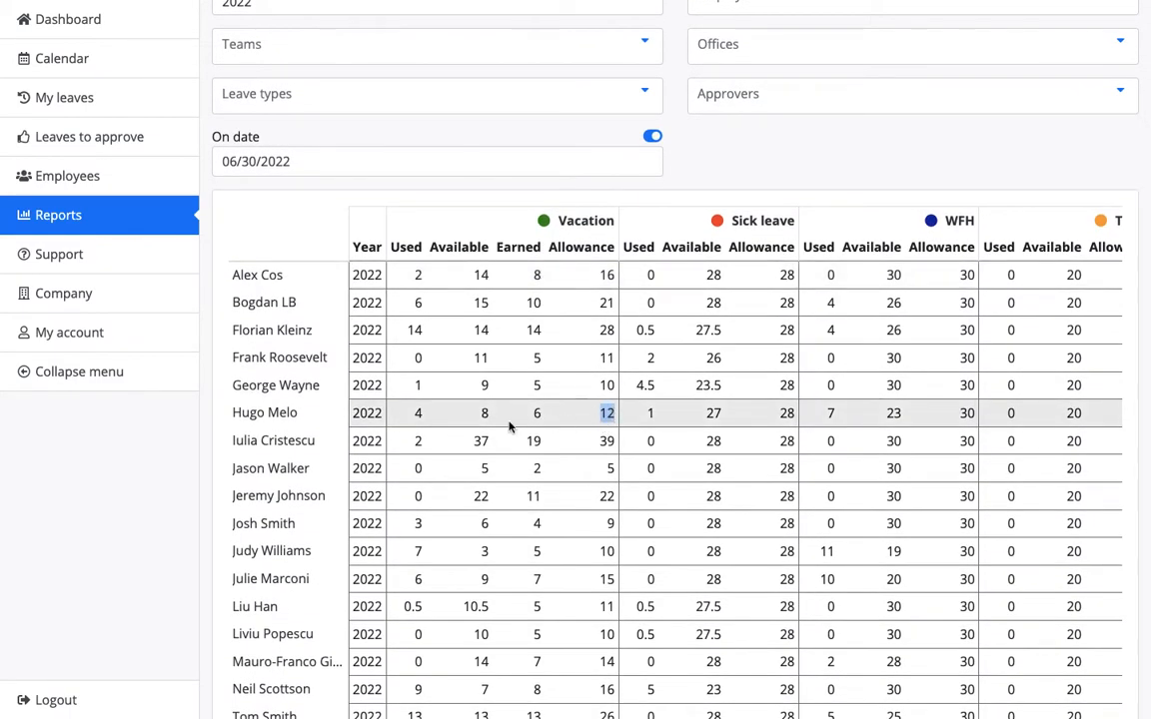
left_click_drag(530, 417, 545, 416)
left_click(377, 218)
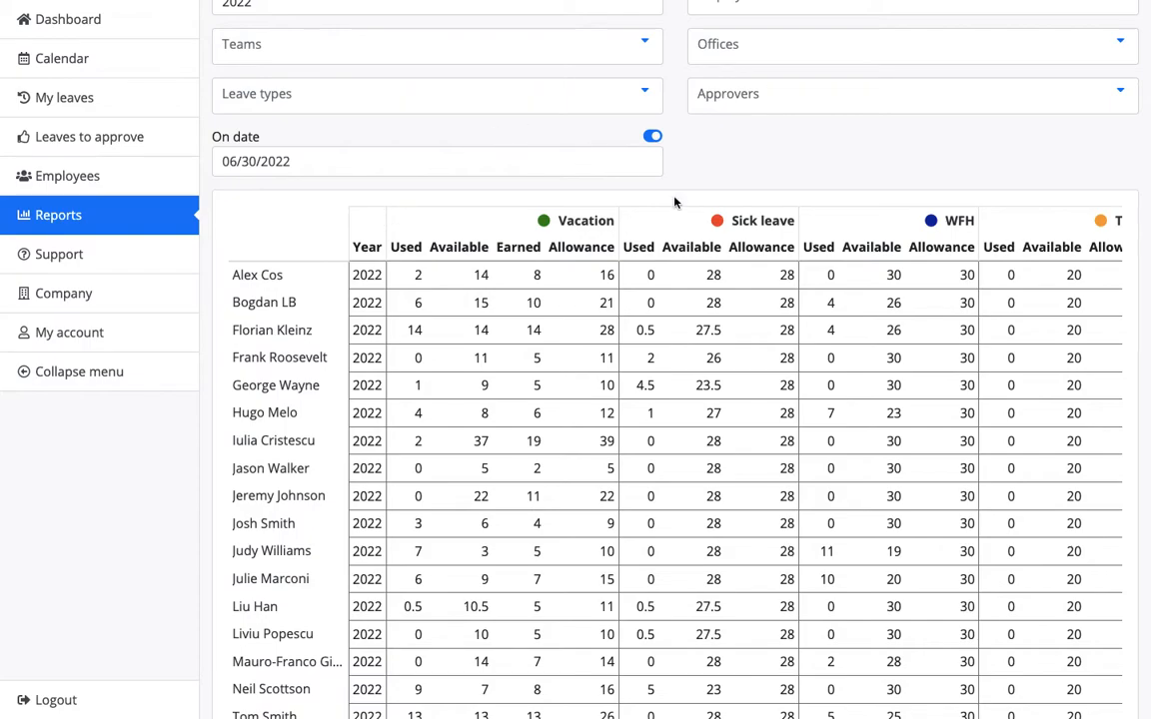
scroll(676, 197, "down", 1)
scroll(750, 322, "right", 1)
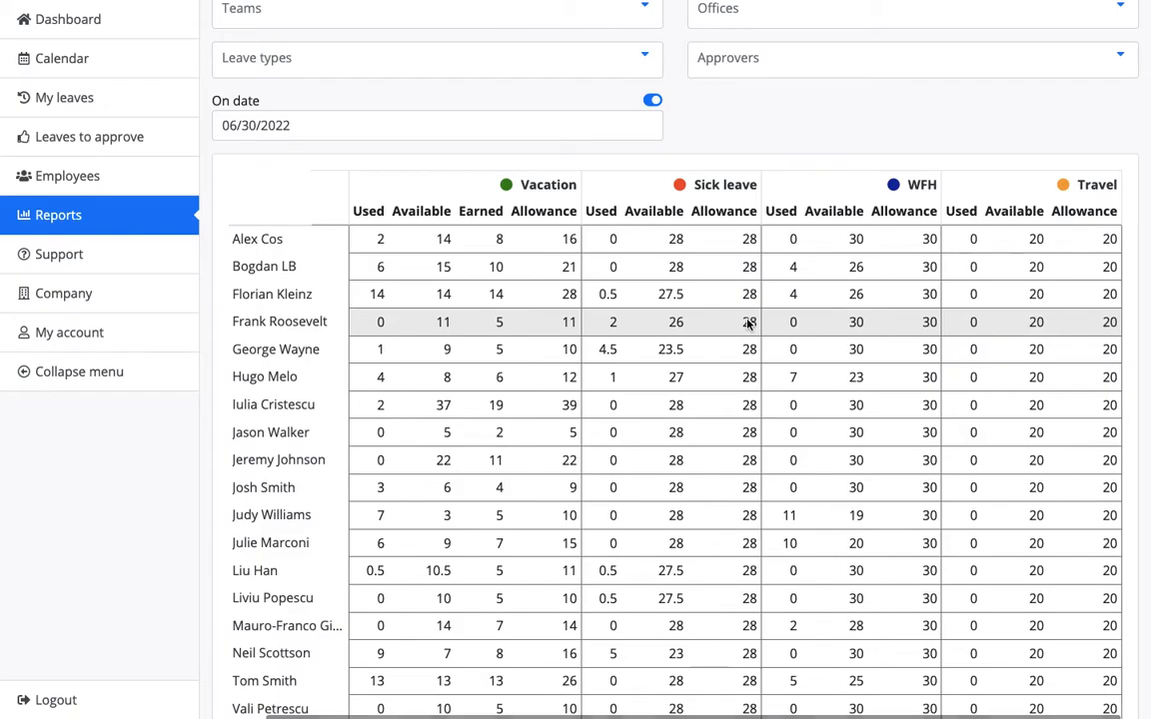
scroll(748, 321, "left", 1)
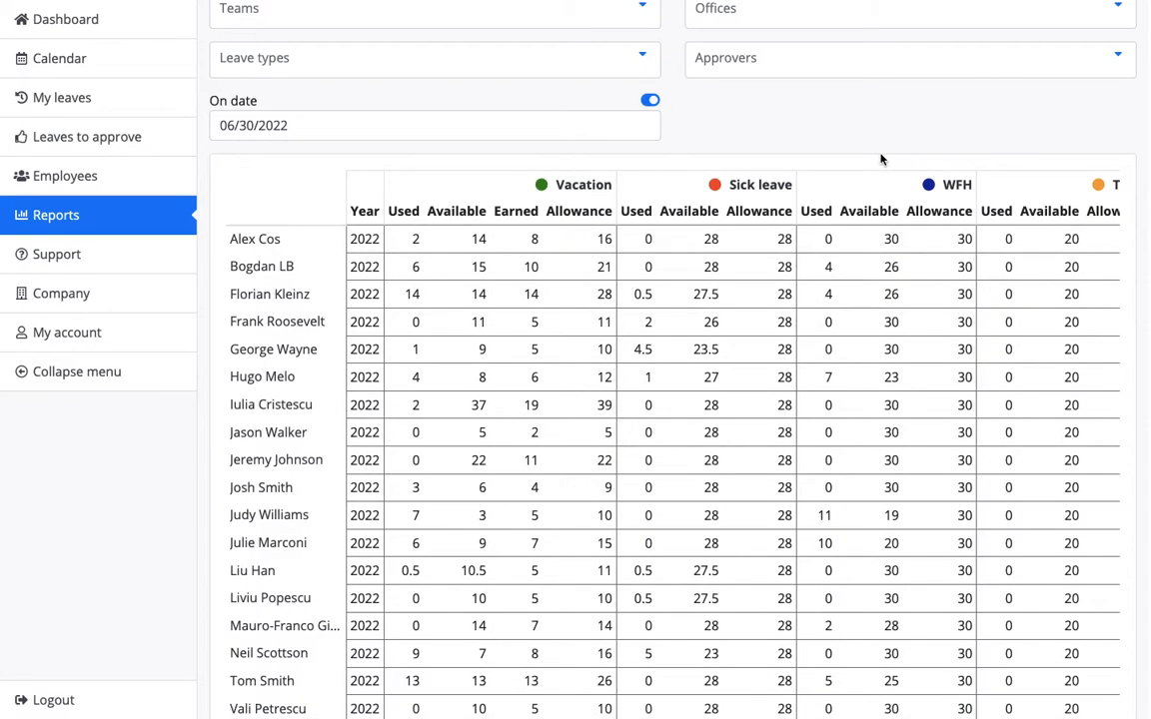
scroll(849, 250, "right", 1)
scroll(849, 250, "left", 1)
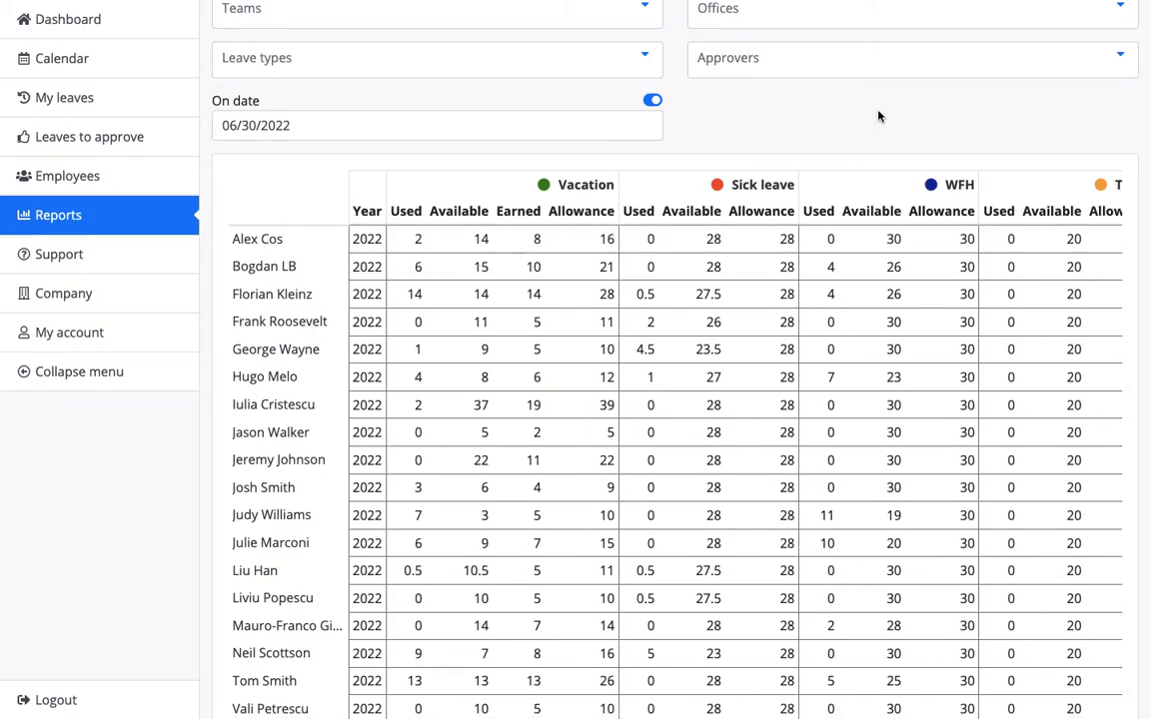
Filter the annual situation report by the Design team and by a single employee in turn, clearing each filter.
scroll(878, 116, "up", 3)
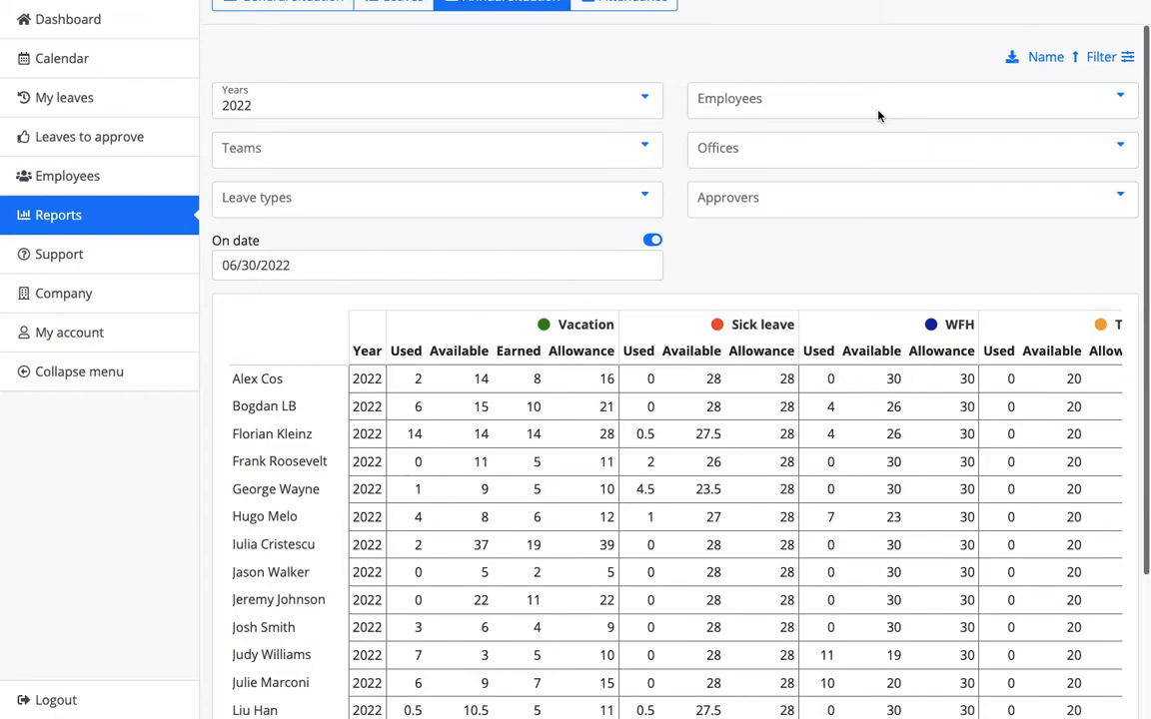
left_click(570, 142)
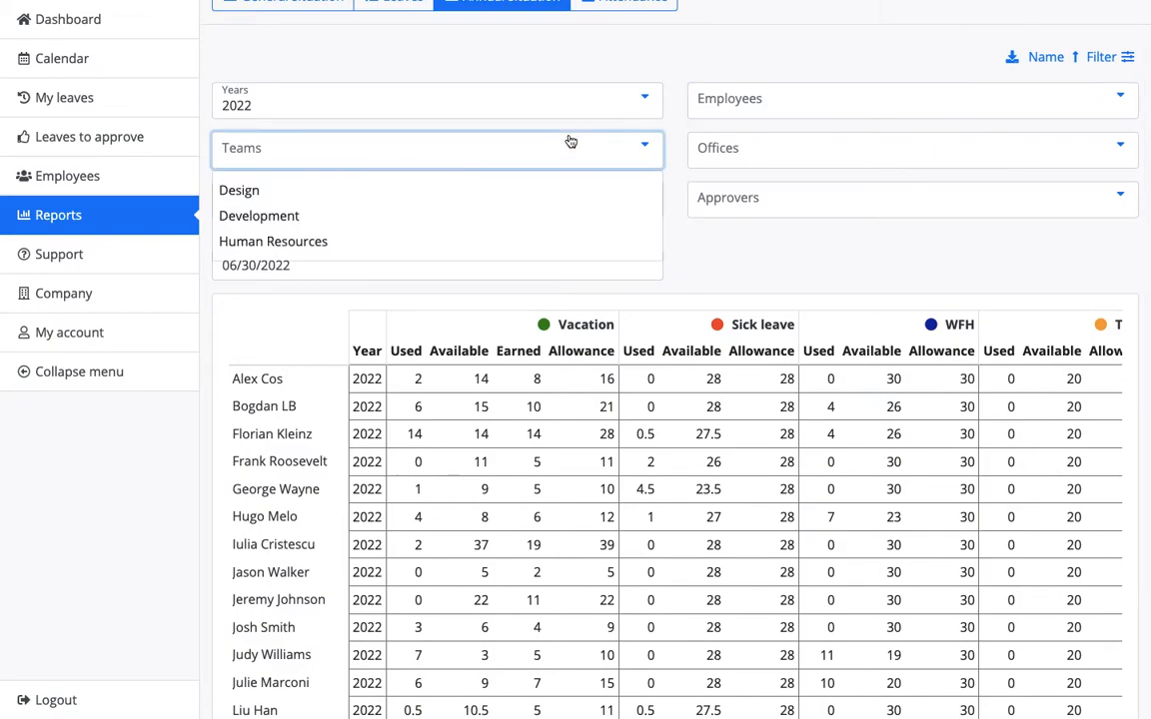
left_click(542, 189)
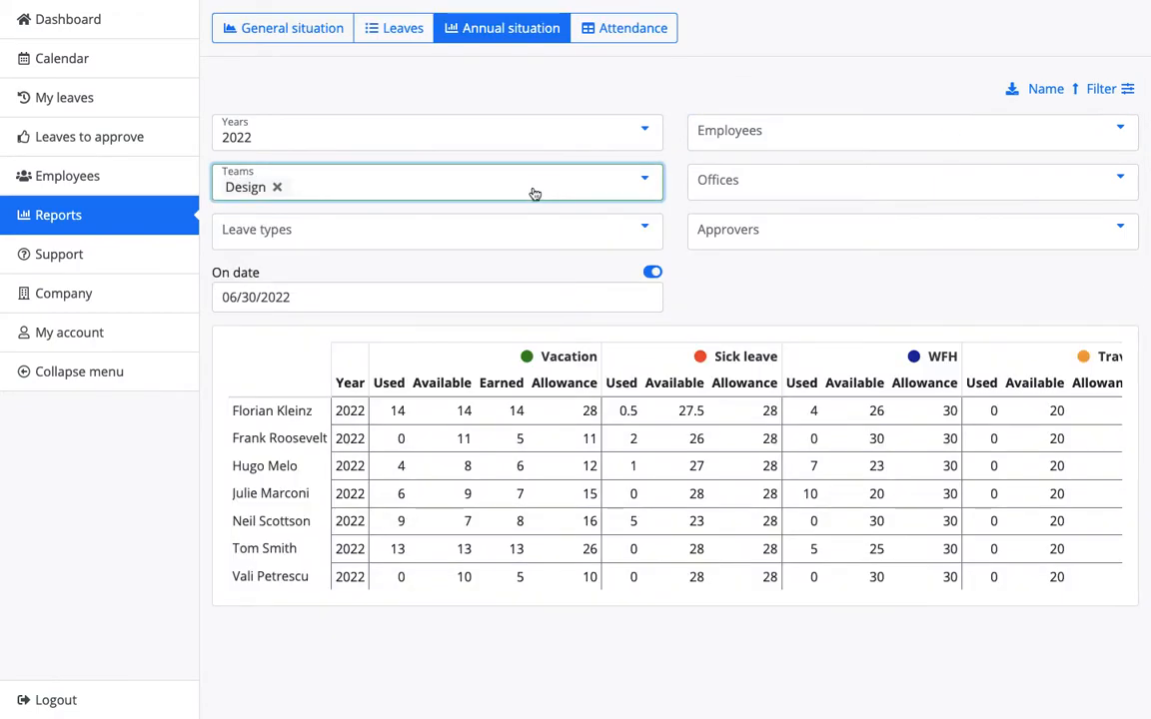
left_click(277, 187)
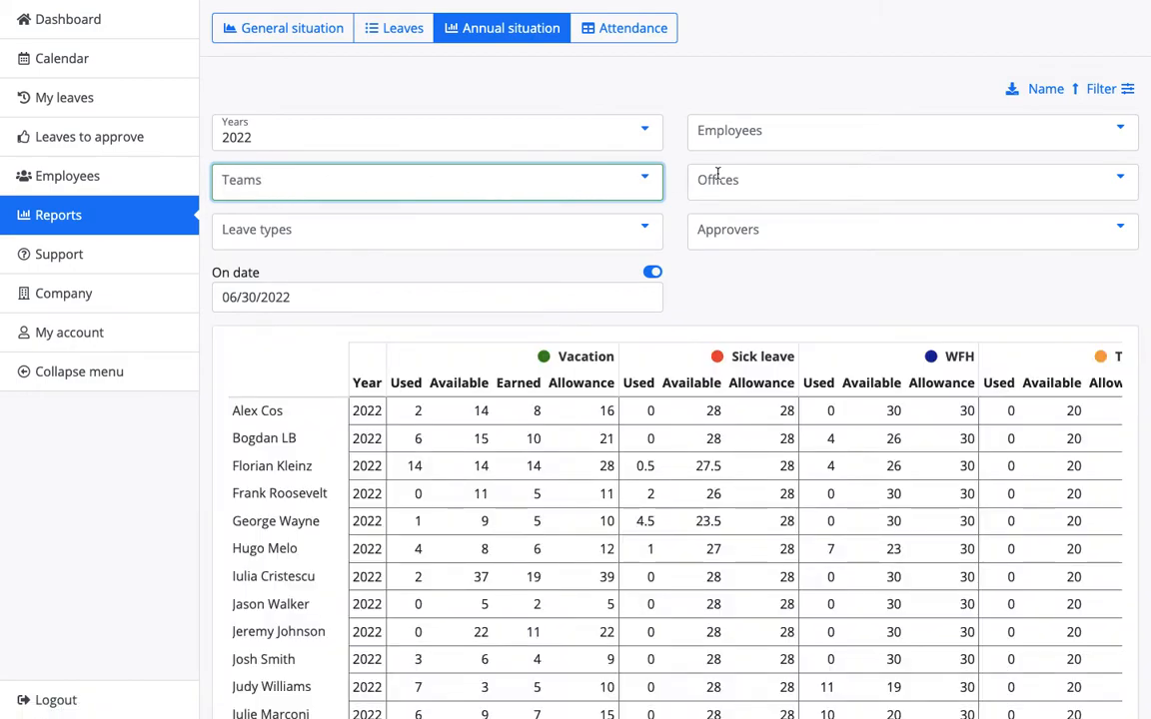
left_click(763, 134)
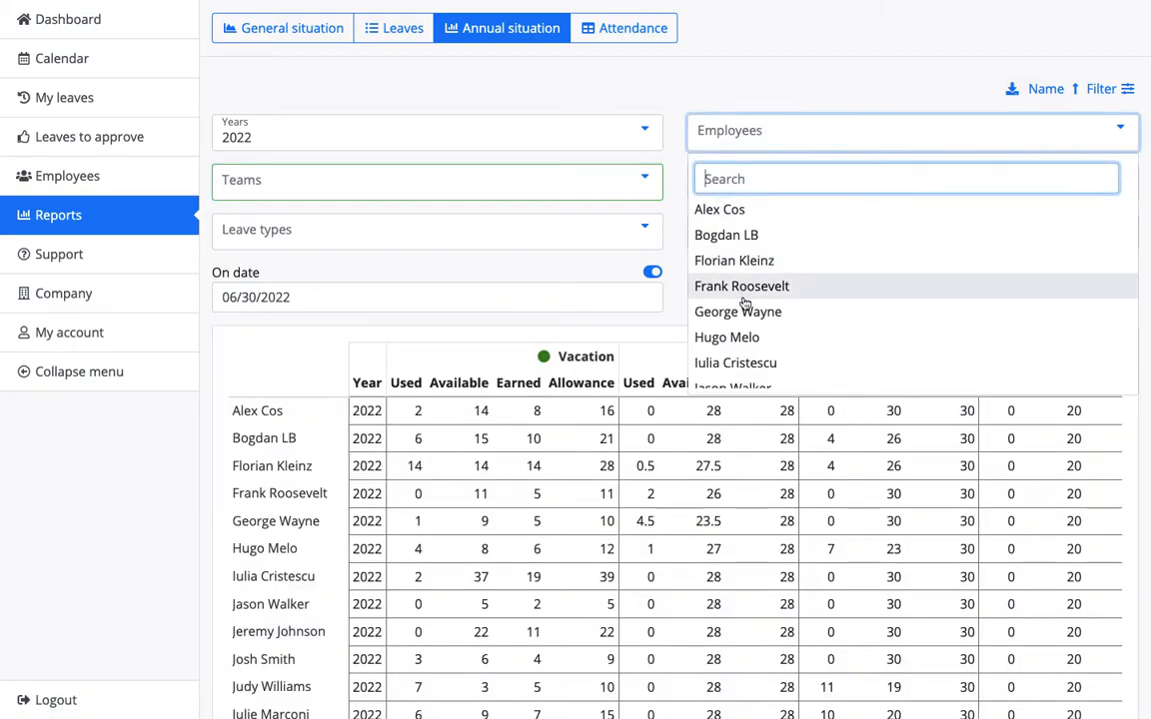
left_click(741, 288)
left_click(806, 138)
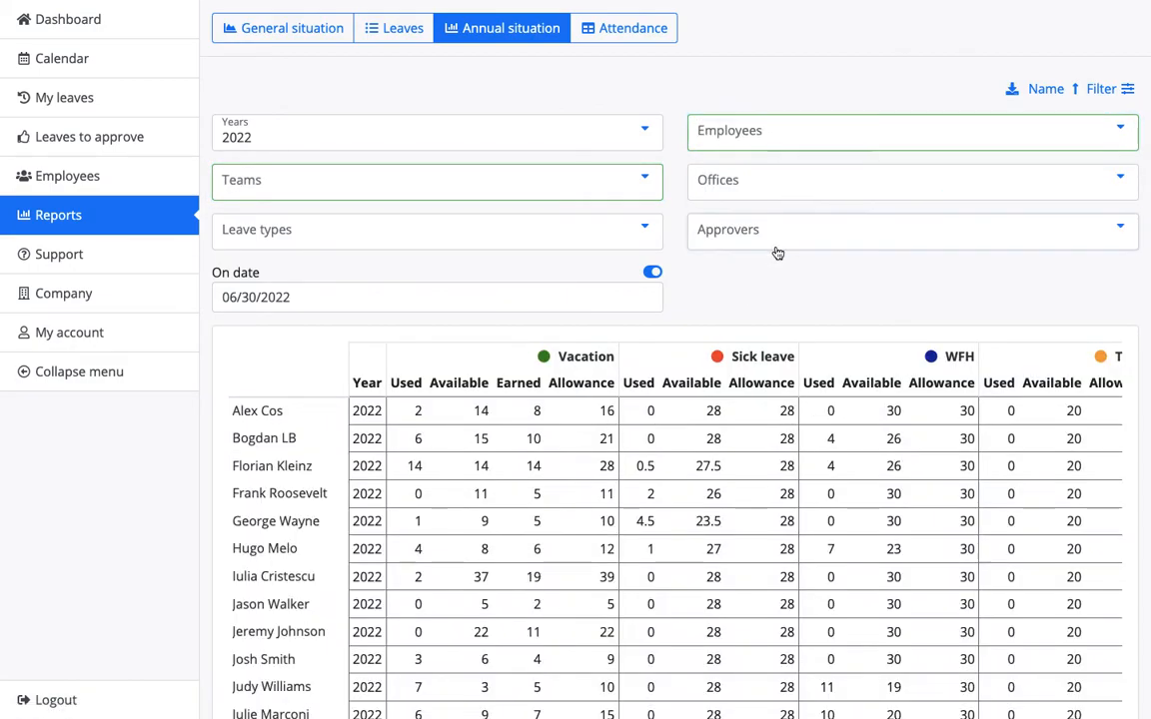
Filter the annual situation report by a single approver, clear that filter, and hide the report's filters.
left_click(778, 251)
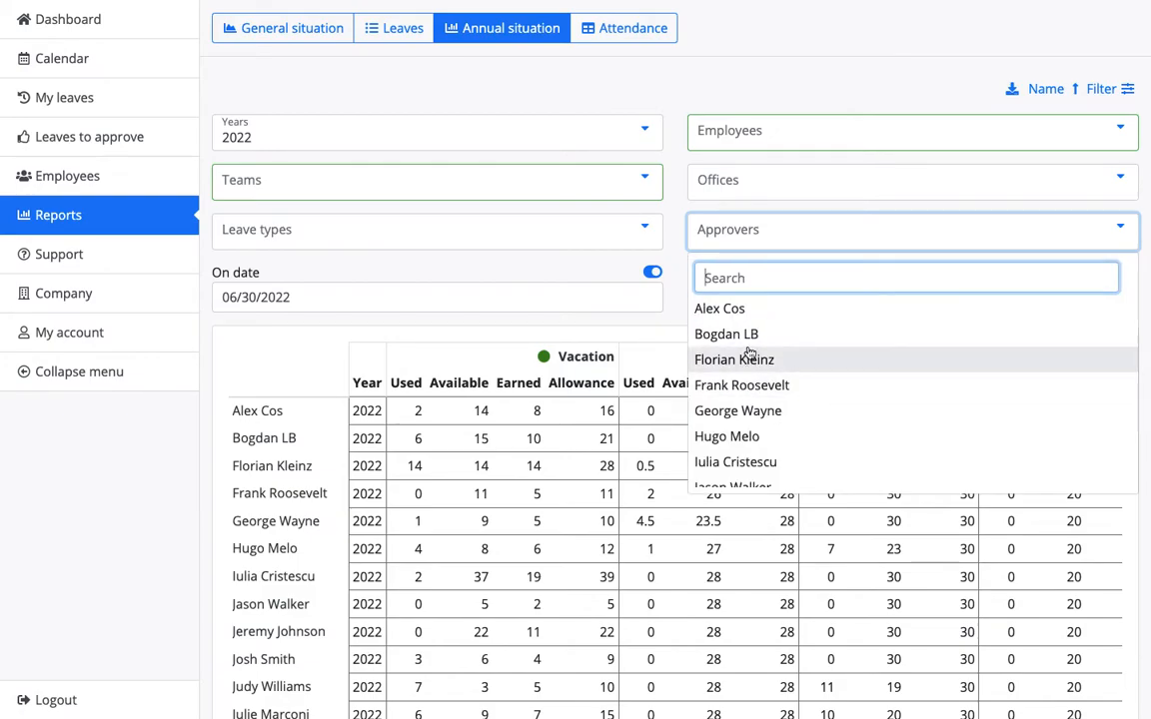
left_click(750, 340)
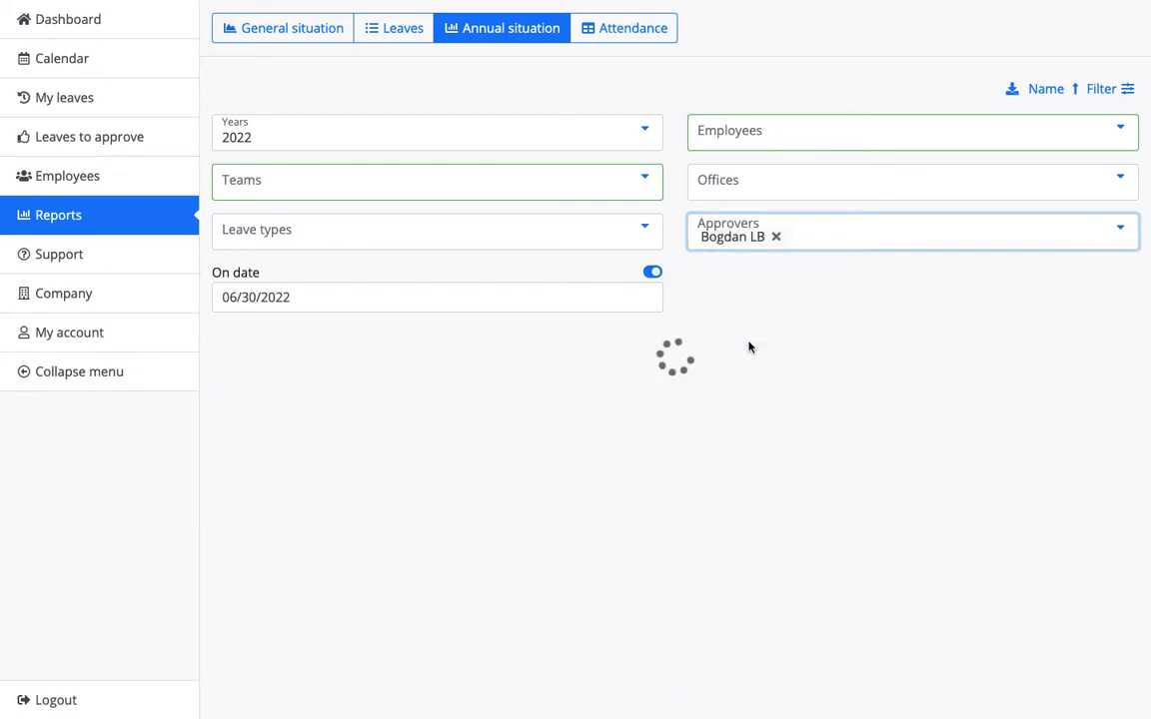
left_click(777, 237)
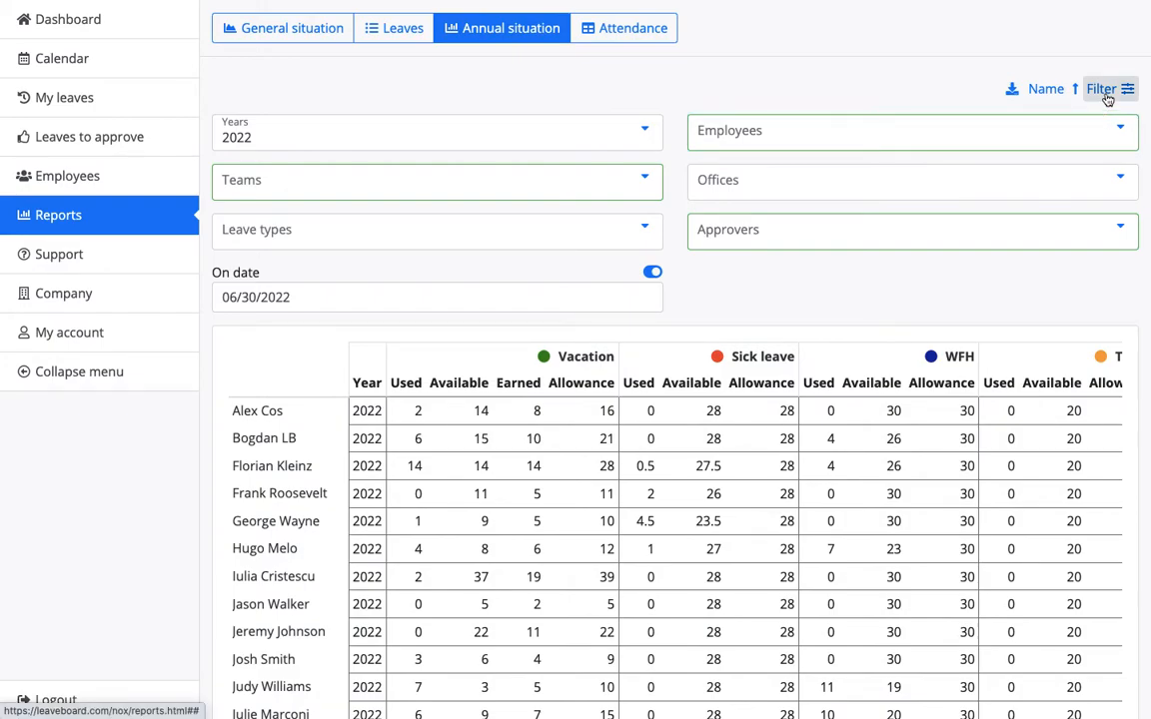
left_click(1104, 90)
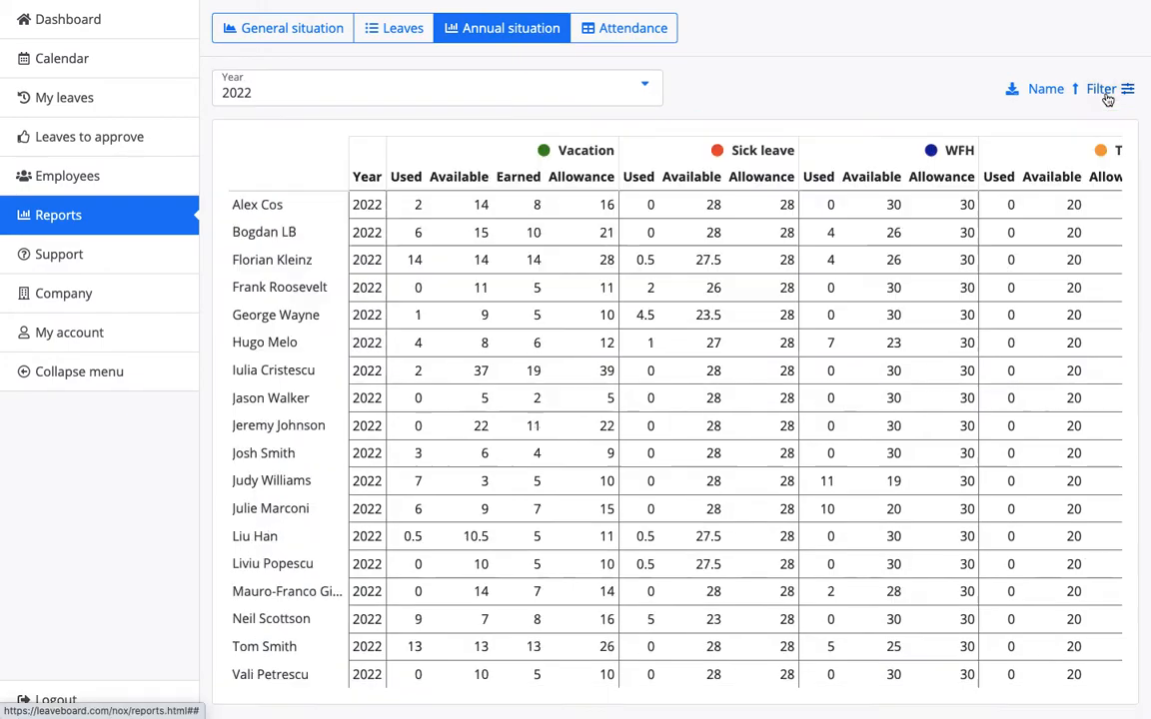
Open the attendance report for February 2022 and examine employees' daily hours, vacation days, WFH days and leave totals.
left_click(617, 42)
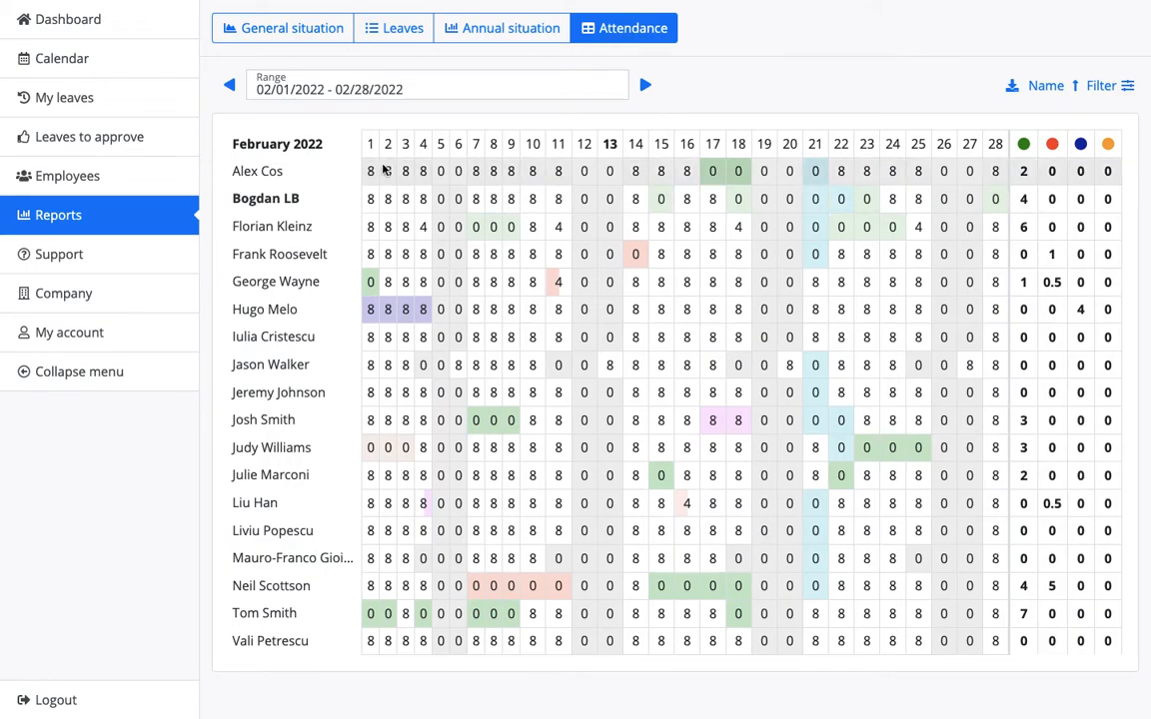
left_click_drag(368, 173, 432, 175)
left_click(428, 174)
left_click_drag(708, 175, 752, 176)
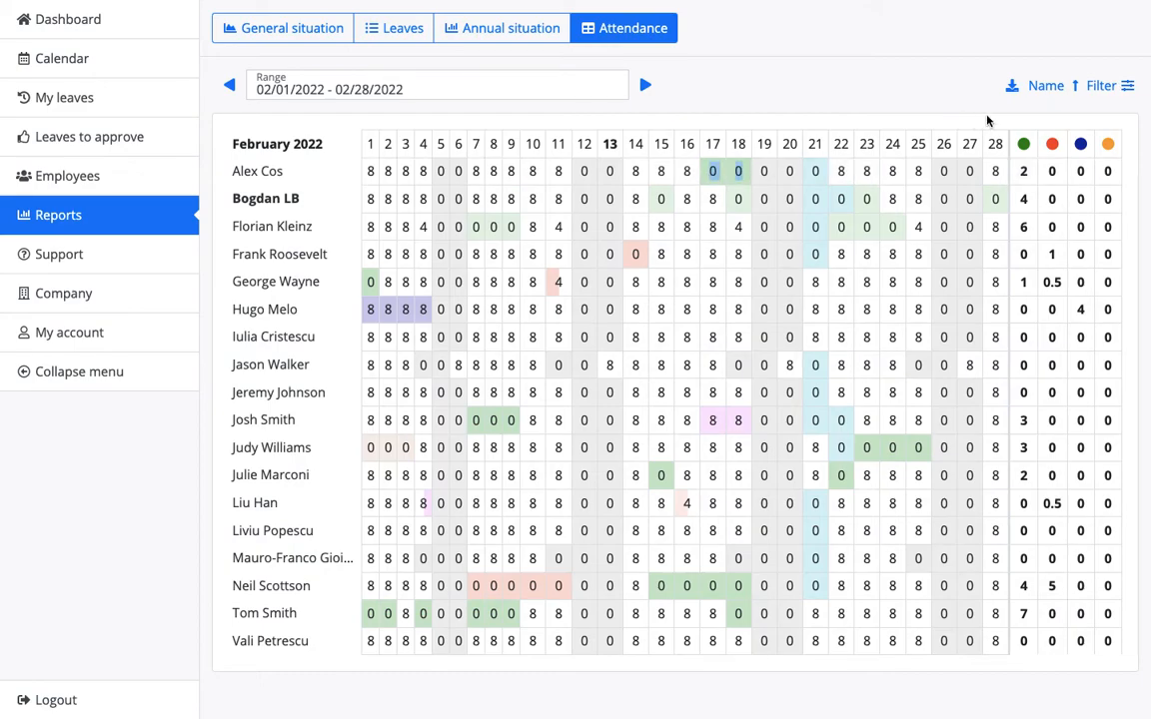
left_click(1005, 147)
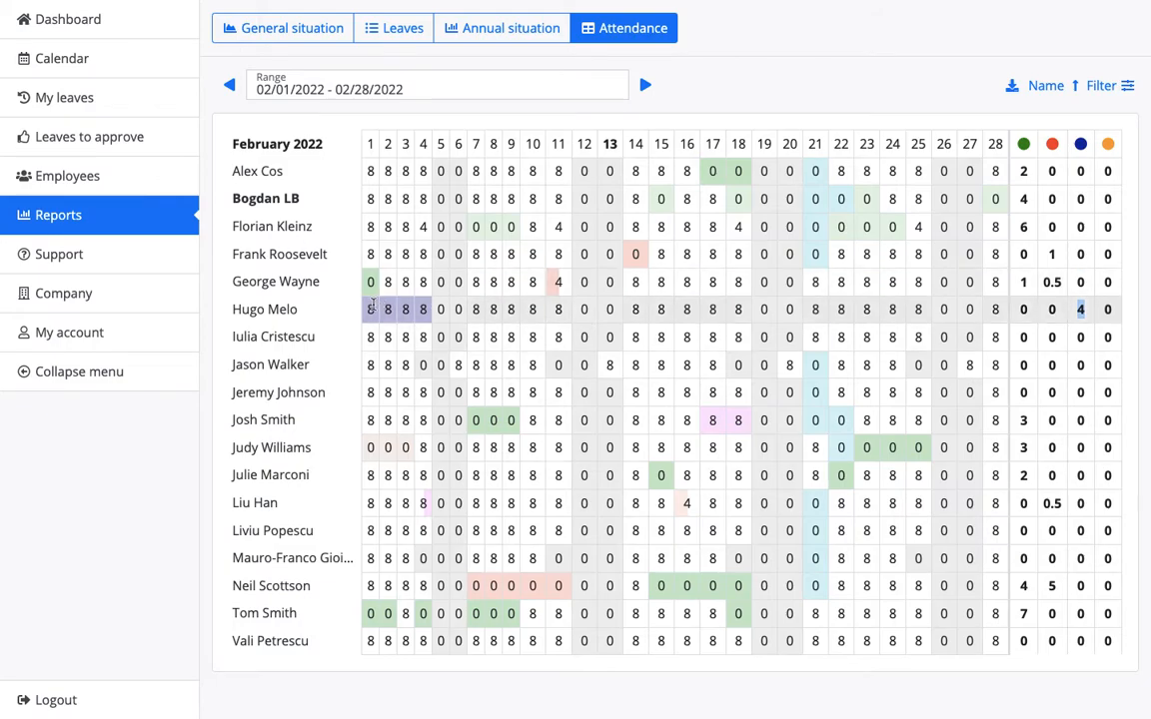
left_click_drag(371, 309, 427, 312)
Open the general situation report and compare the working, vacation and worked days of the first two employees.
left_click(267, 32)
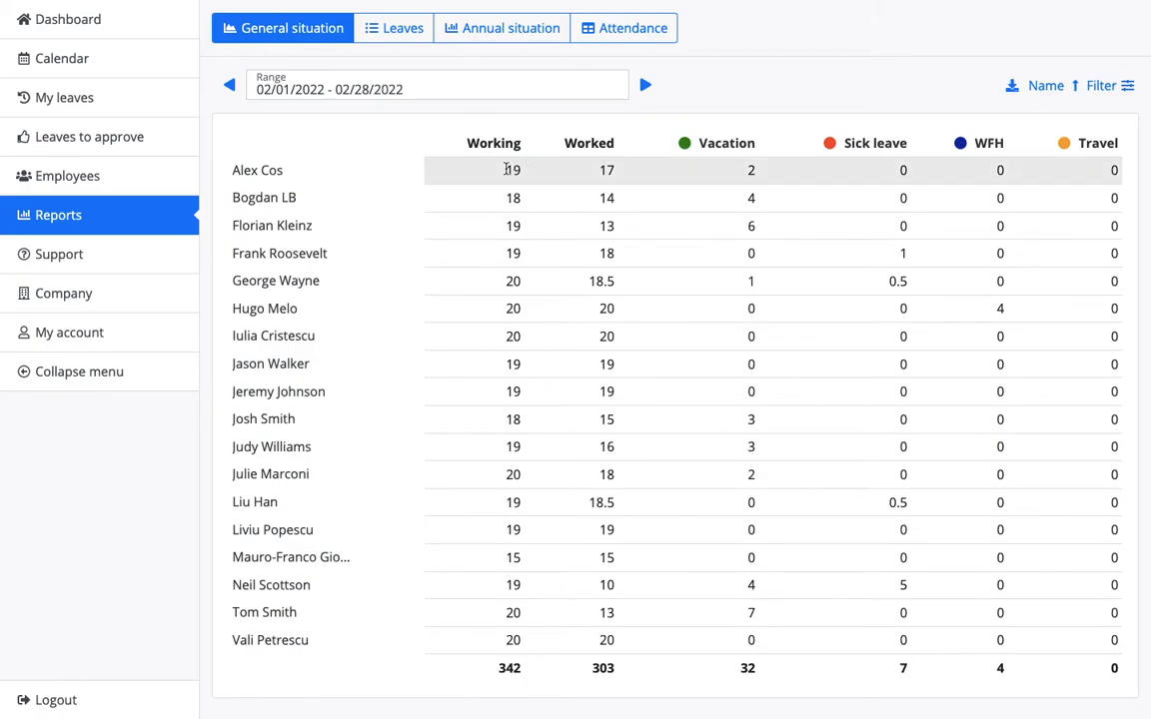
double_click(508, 198)
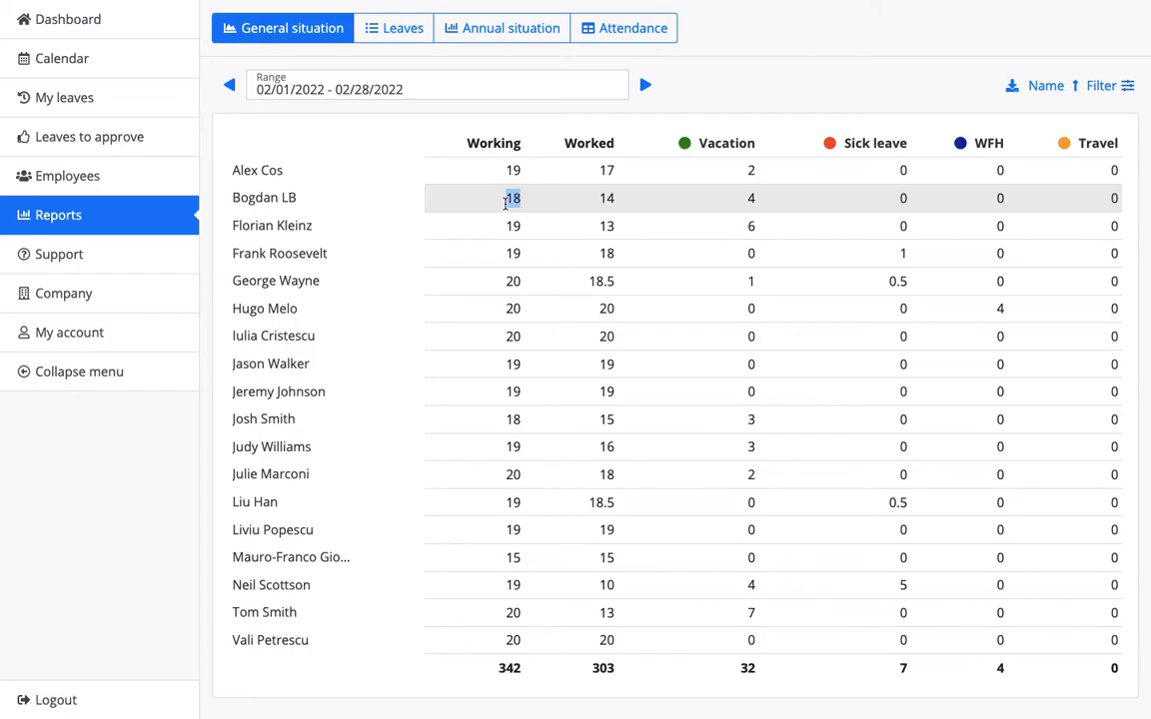
left_click(757, 173)
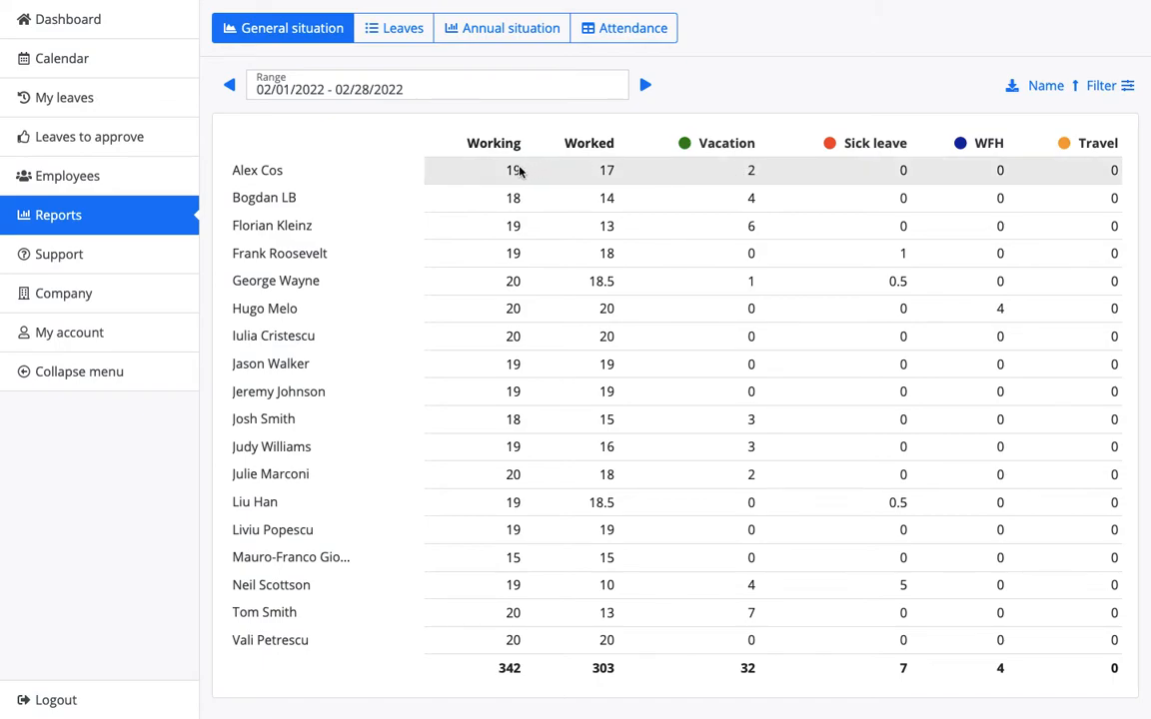
double_click(514, 171)
double_click(747, 172)
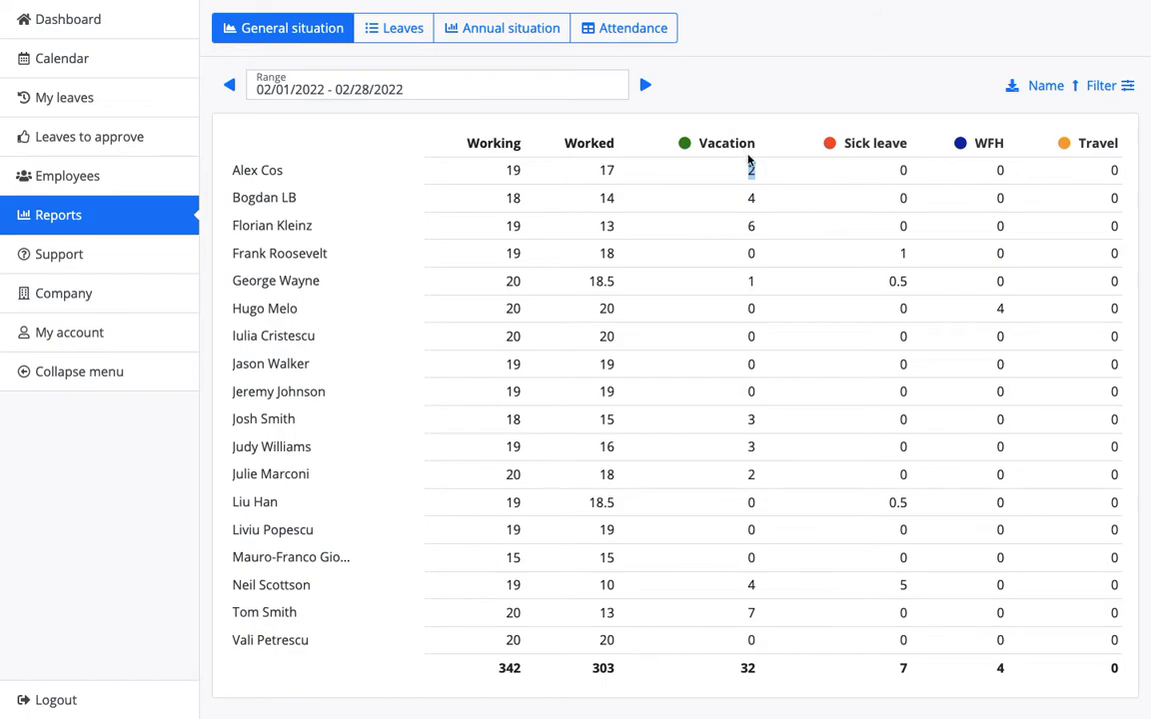
double_click(598, 169)
left_click(516, 202)
double_click(515, 199)
left_click(748, 200)
double_click(606, 199)
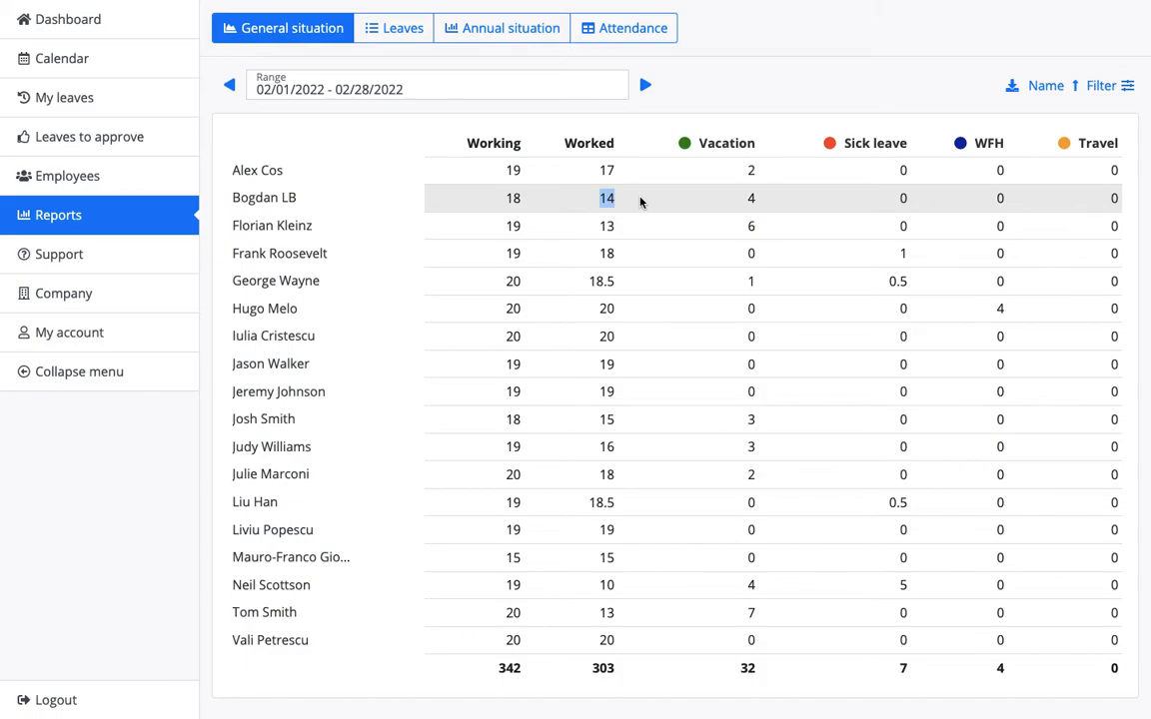
Examine the Working and Worked columns of the general situation report.
double_click(504, 141)
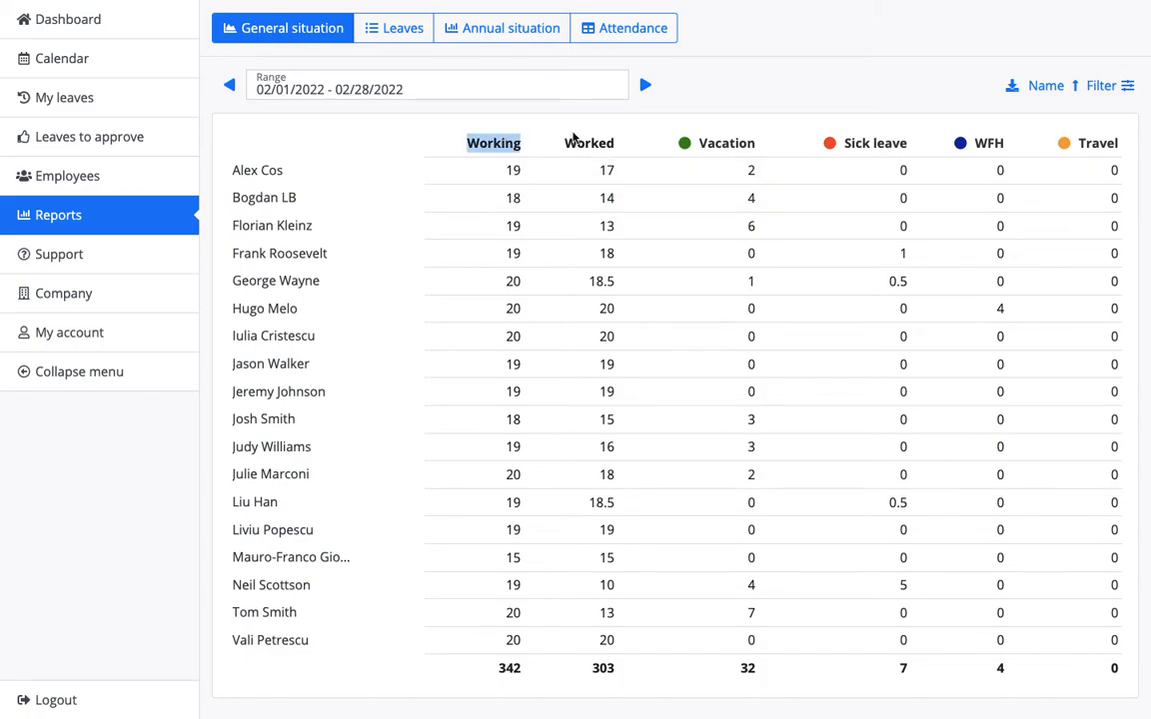
double_click(608, 141)
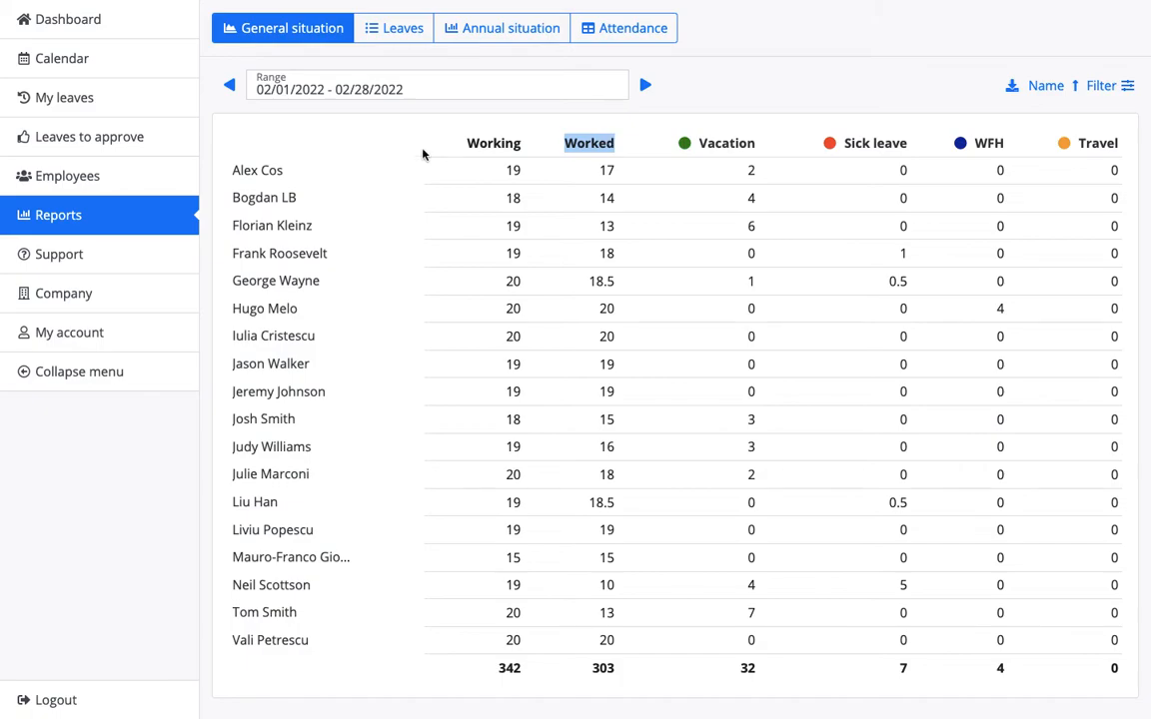
left_click(463, 134)
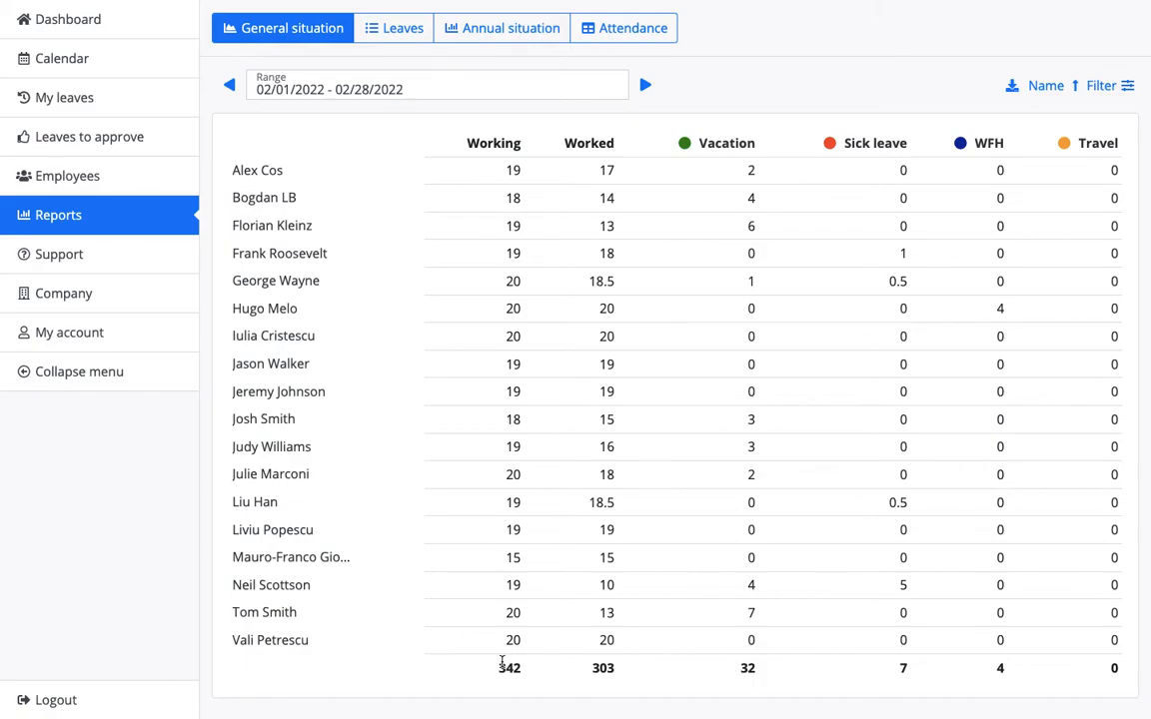
Examine the totals for worked and vacation days, and check individual employees' vacation days in February 2022.
double_click(602, 669)
left_click(746, 677)
double_click(747, 670)
left_click(753, 607)
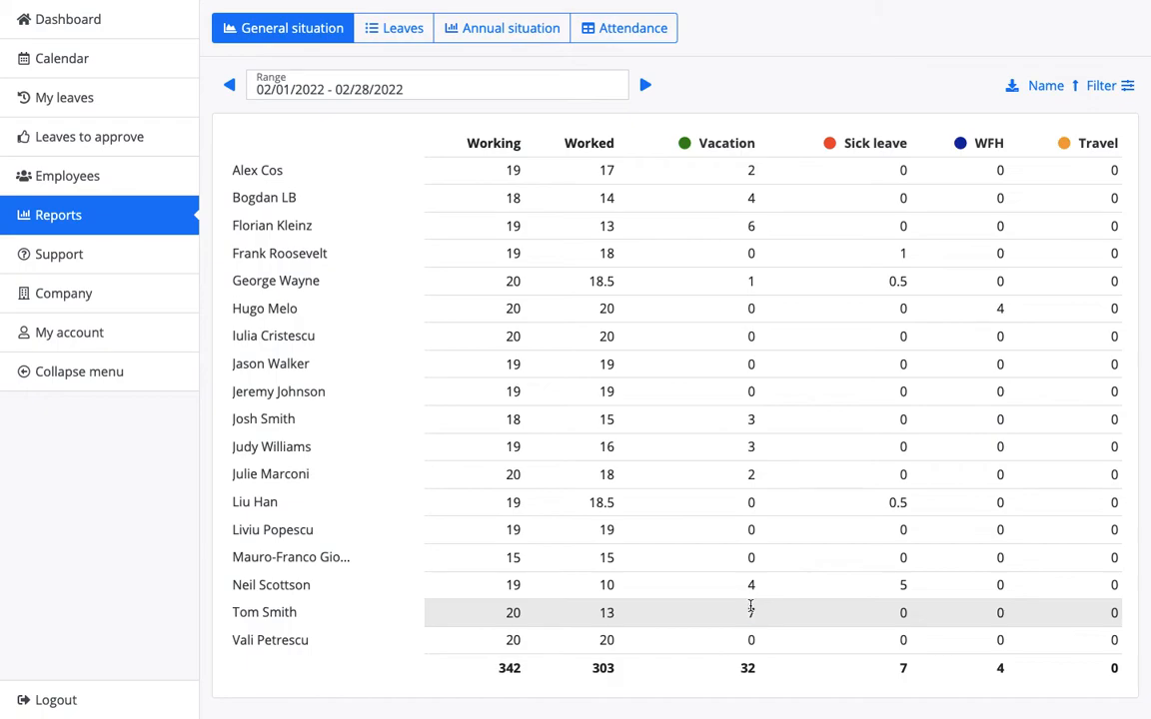
double_click(753, 607)
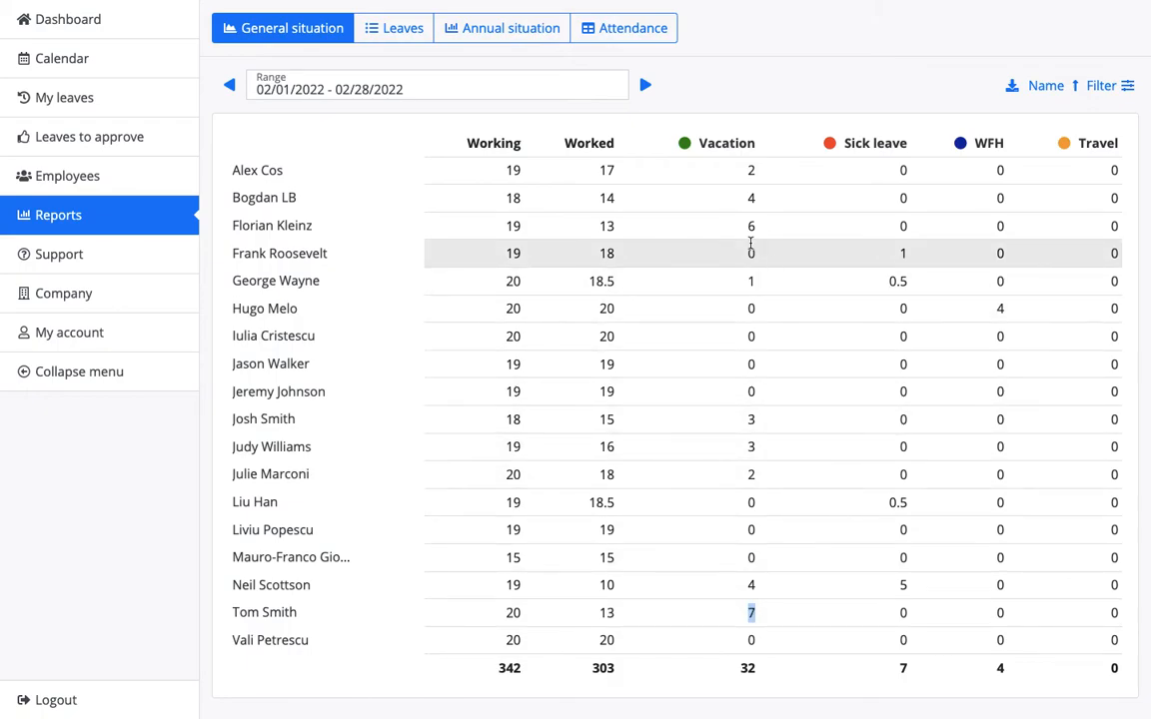
left_click(750, 224)
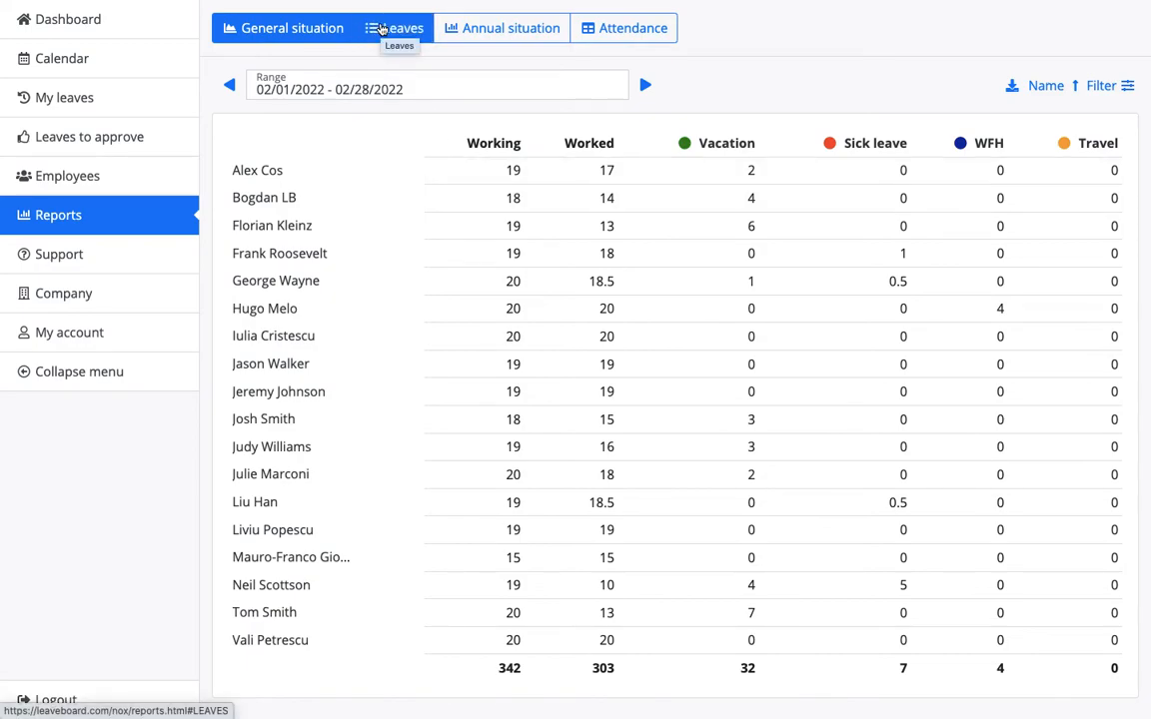
Review the leaves report for February 2022 through its last entry, and return to the general situation report.
left_click(381, 29)
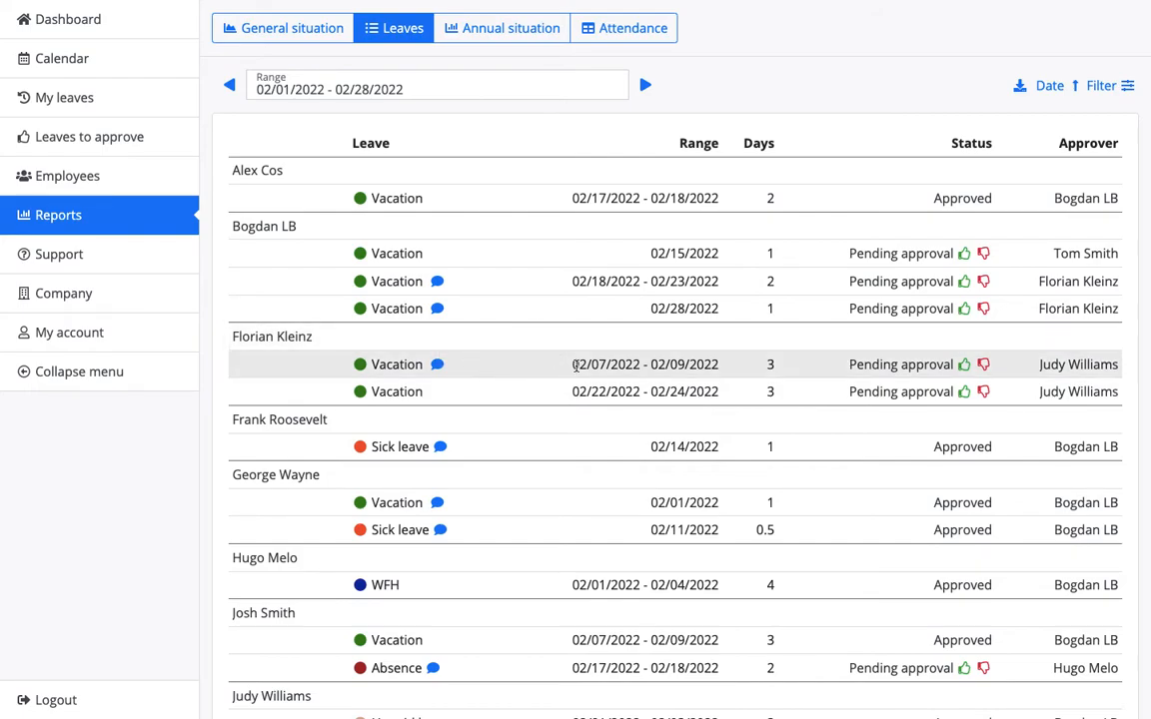
scroll(574, 365, "down", 5)
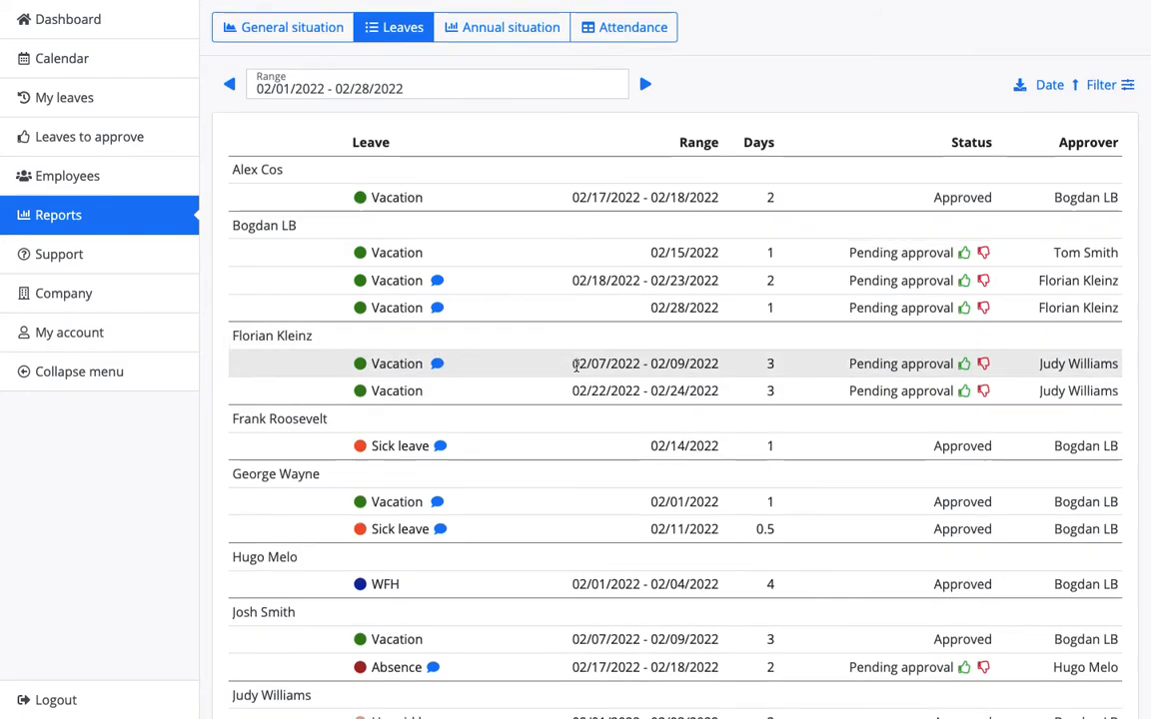
scroll(576, 372, "down", 2)
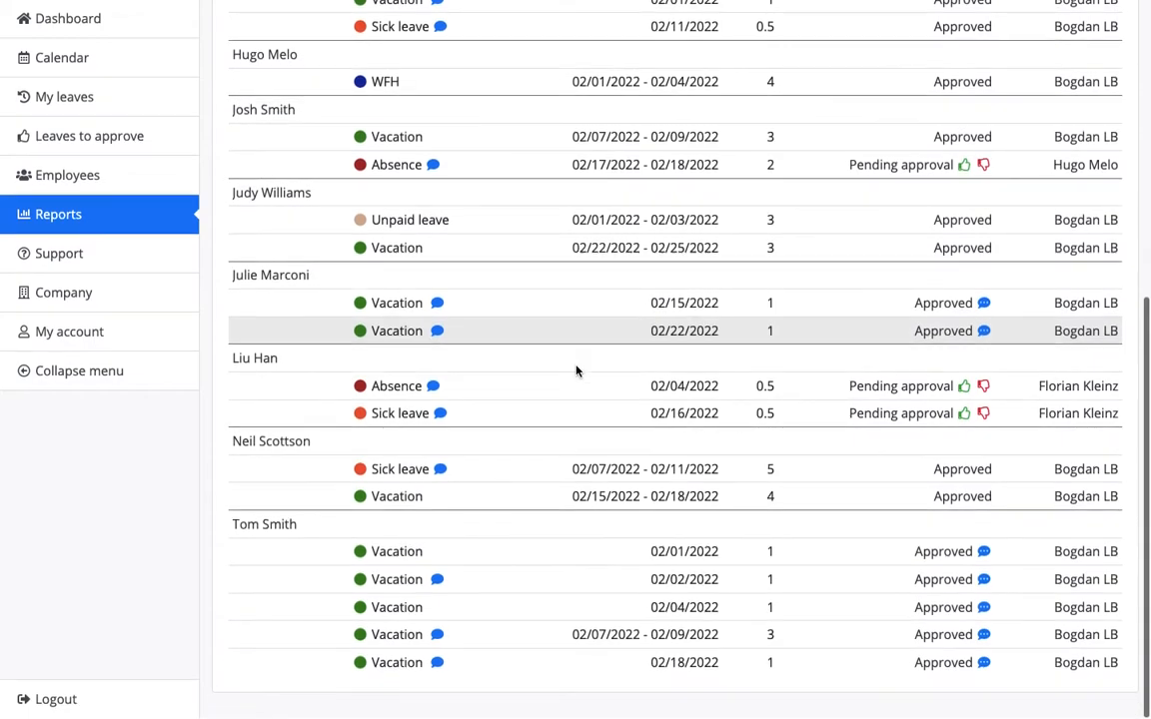
scroll(459, 620, "up", 10)
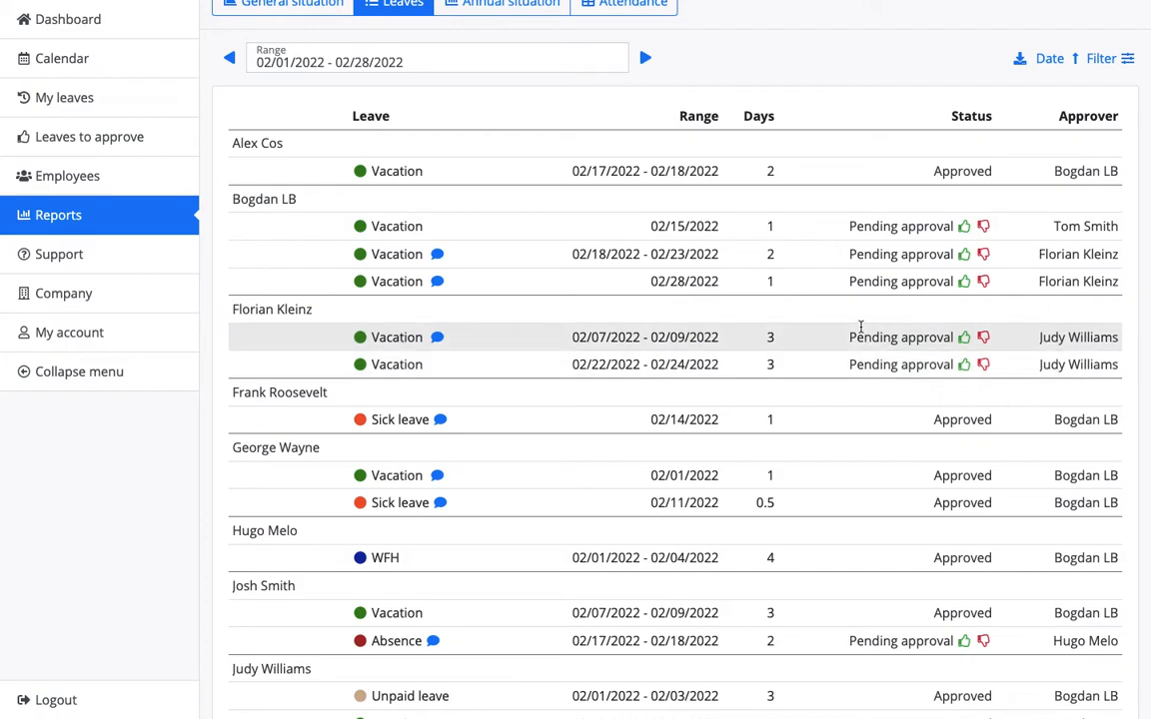
scroll(380, 125, "up", 1)
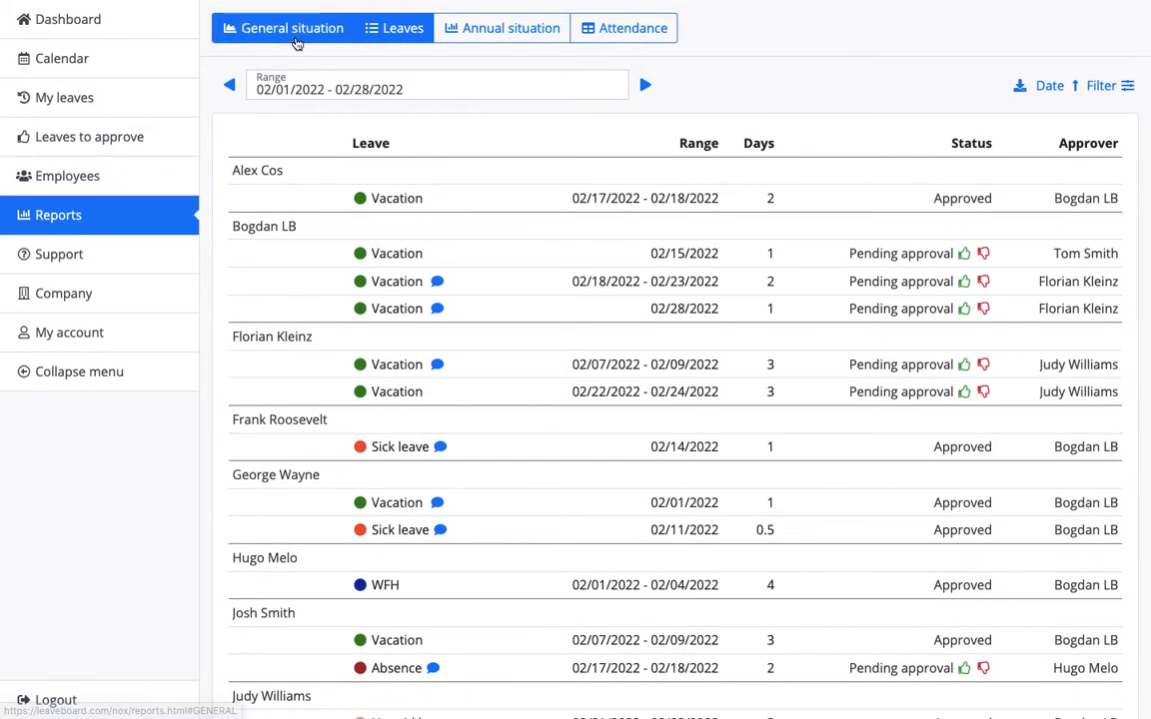
left_click(293, 34)
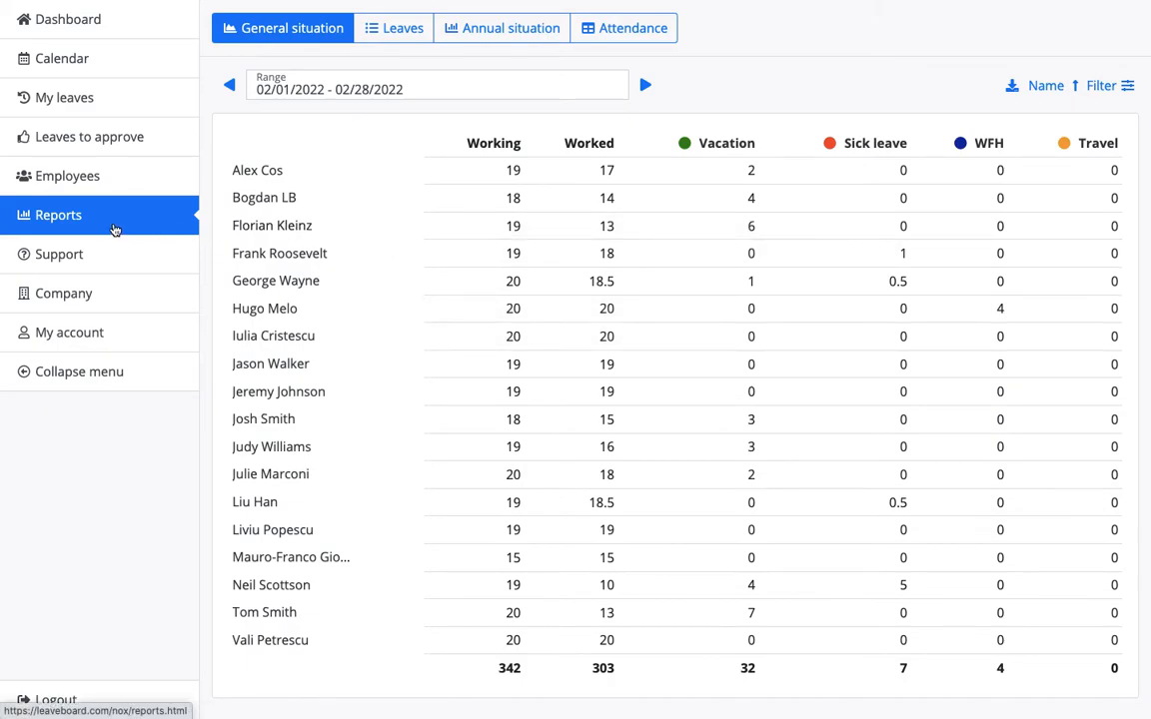
Look through the Employee guide and Administrator guide in the support knowledge base's Getting Started section, and return to the topic list.
left_click(116, 258)
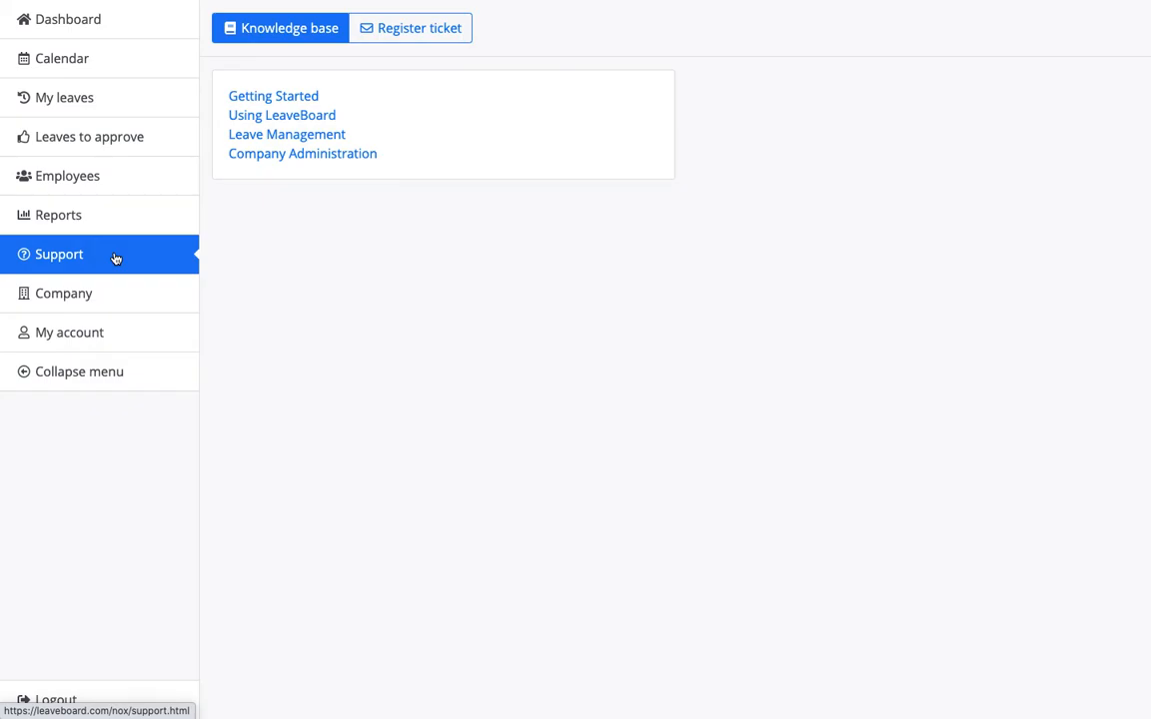
left_click(257, 97)
left_click(250, 125)
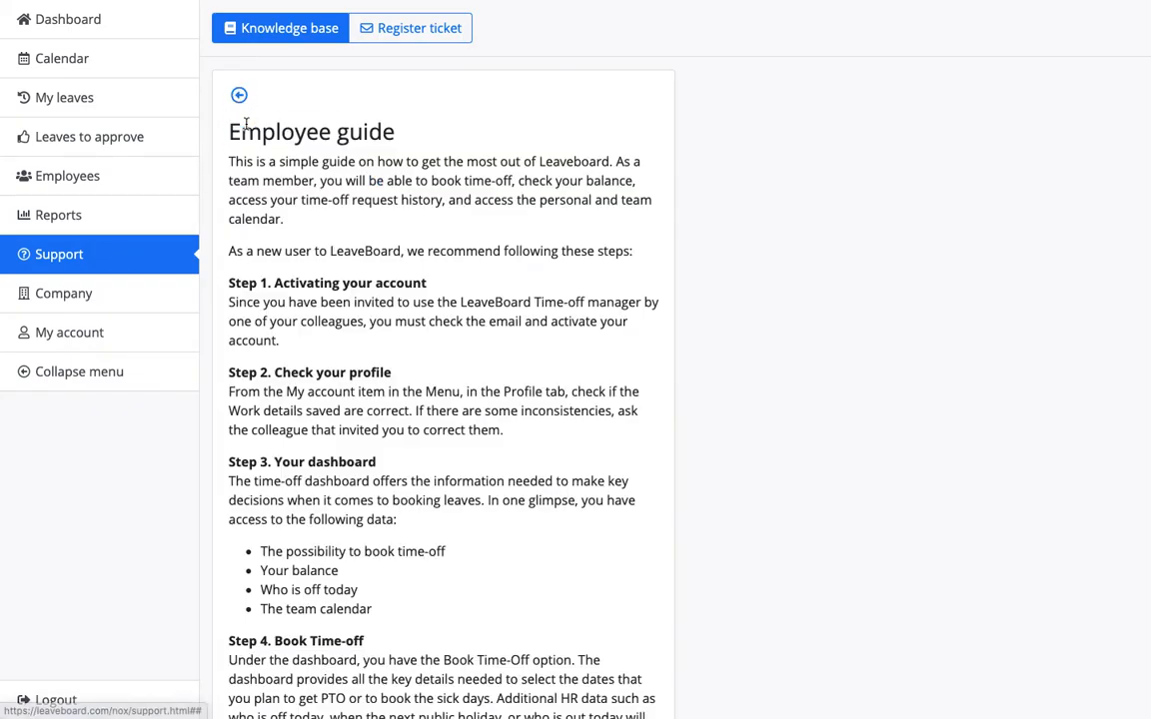
left_click(237, 96)
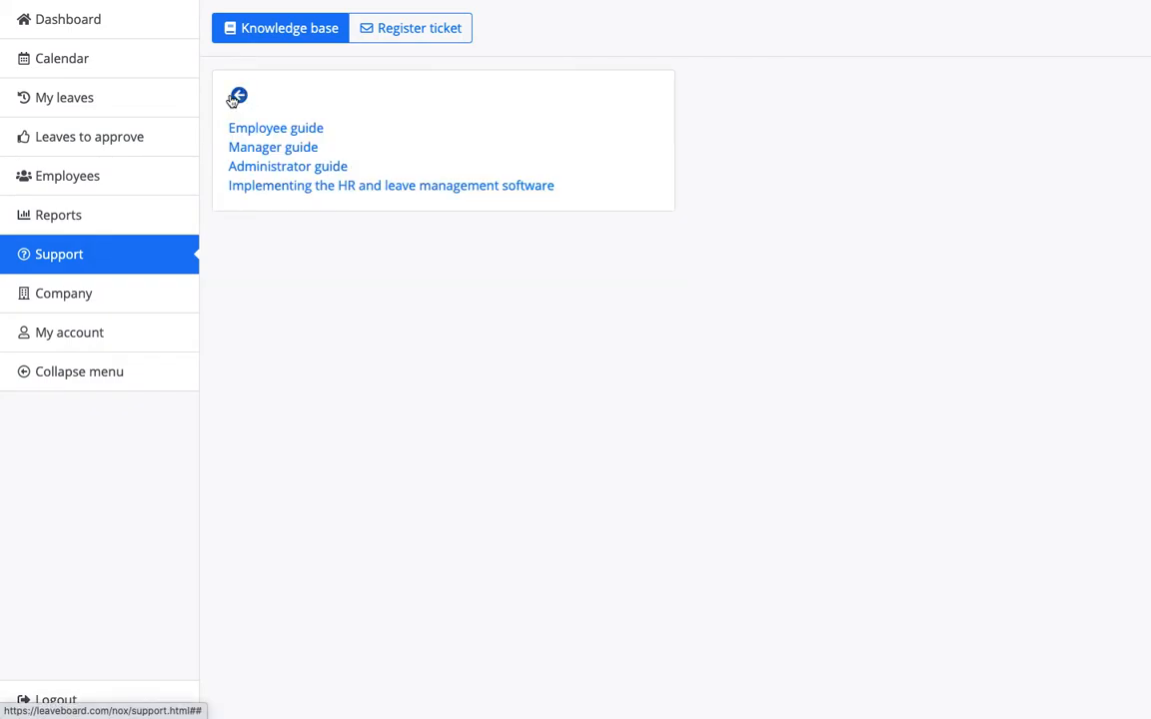
left_click(249, 165)
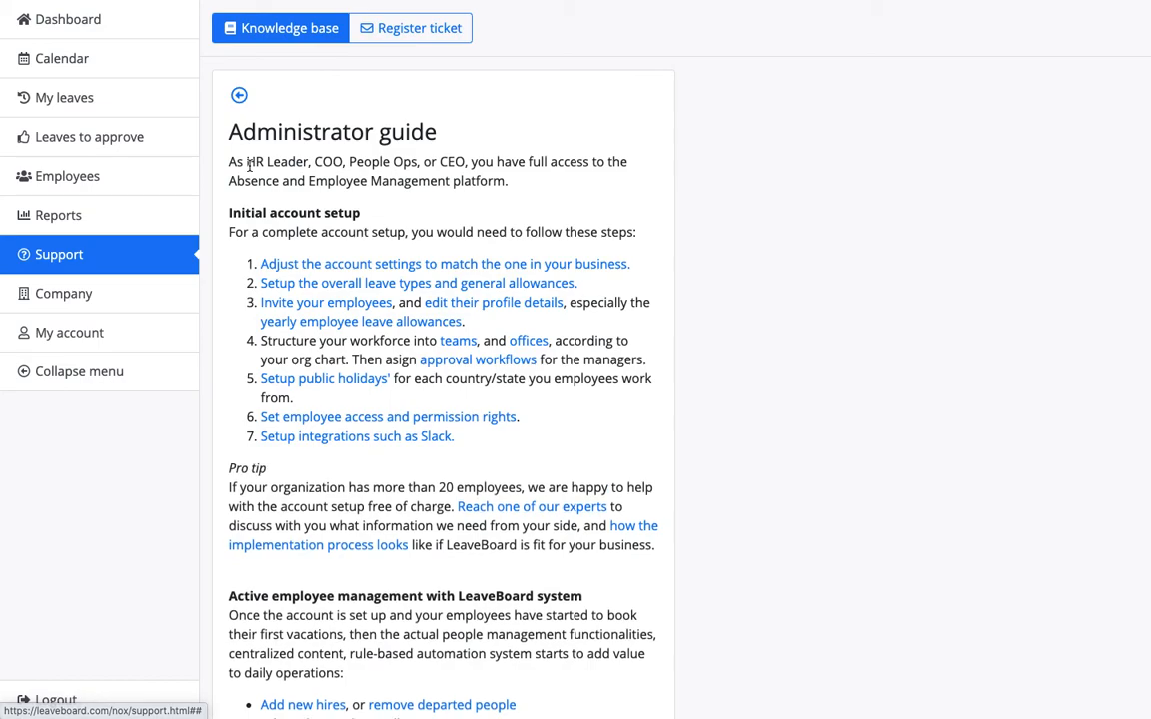
left_click(238, 96)
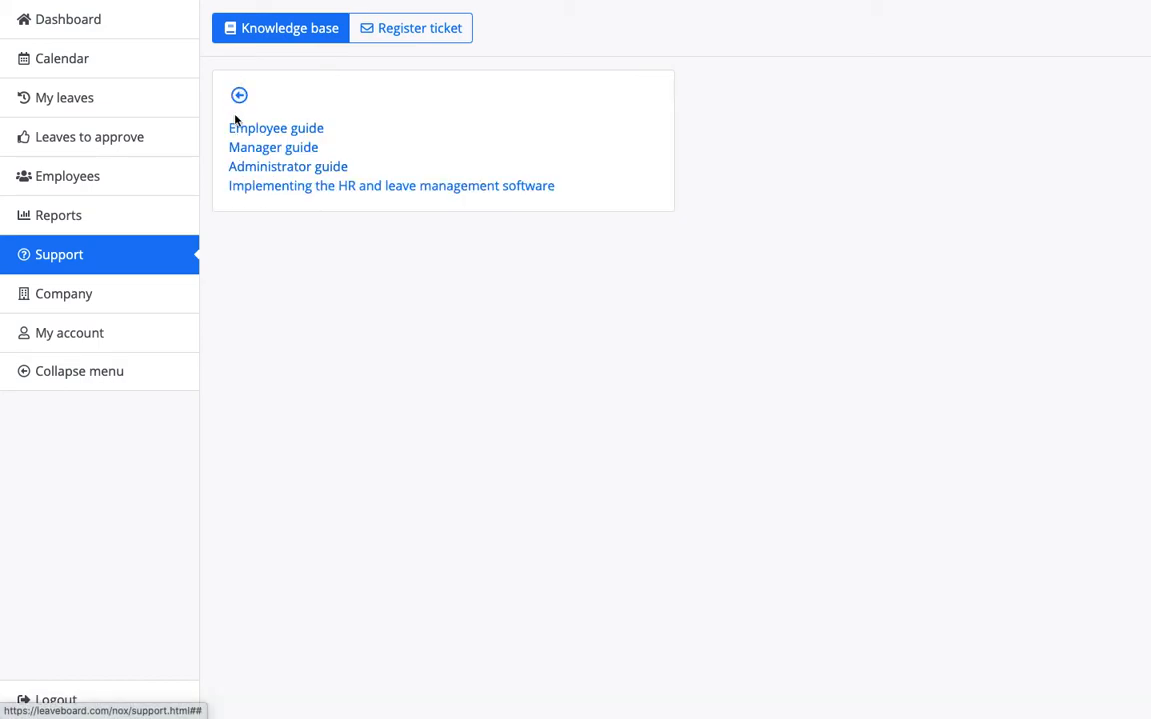
left_click(239, 97)
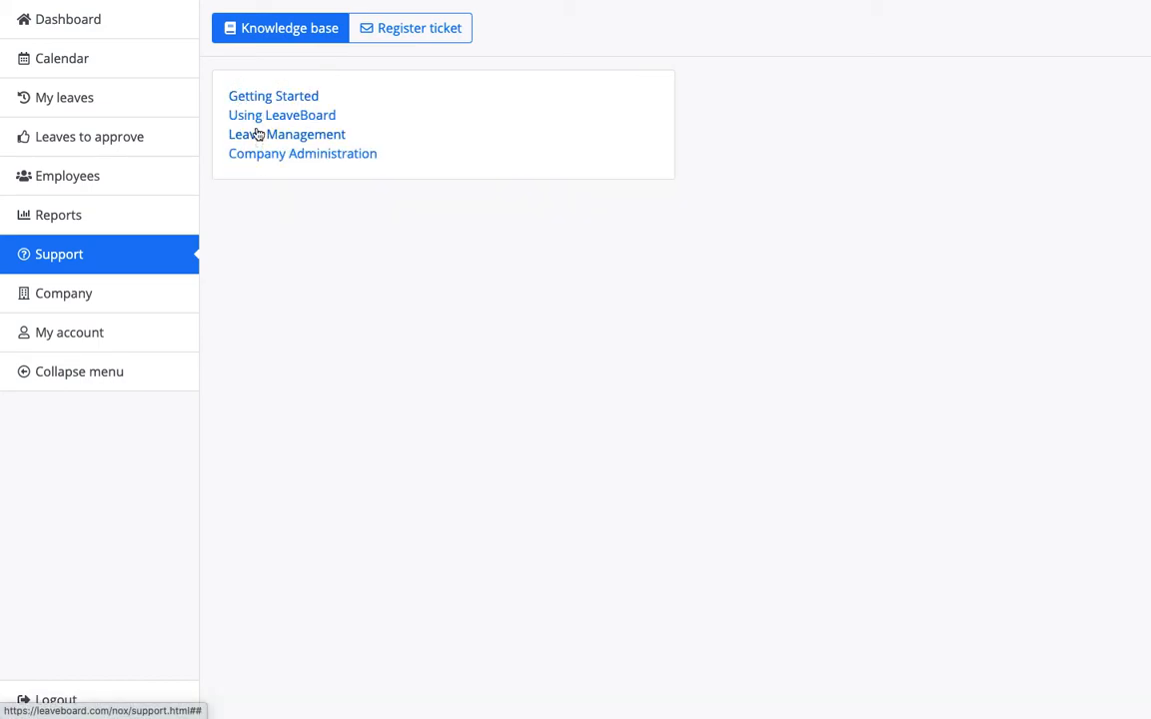
View the Leave Management articles on adding a leave policy, managing employee allowance, changing the business year's start date and annual carry forward.
left_click(258, 134)
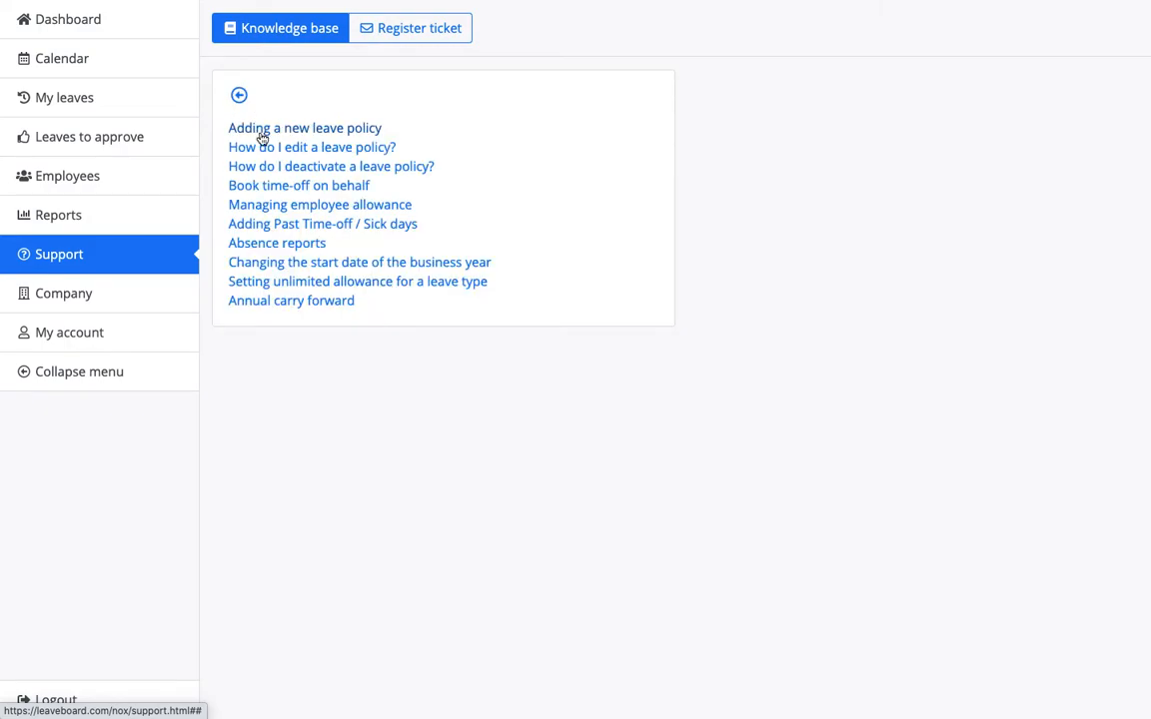
left_click(259, 129)
left_click(241, 96)
left_click(262, 204)
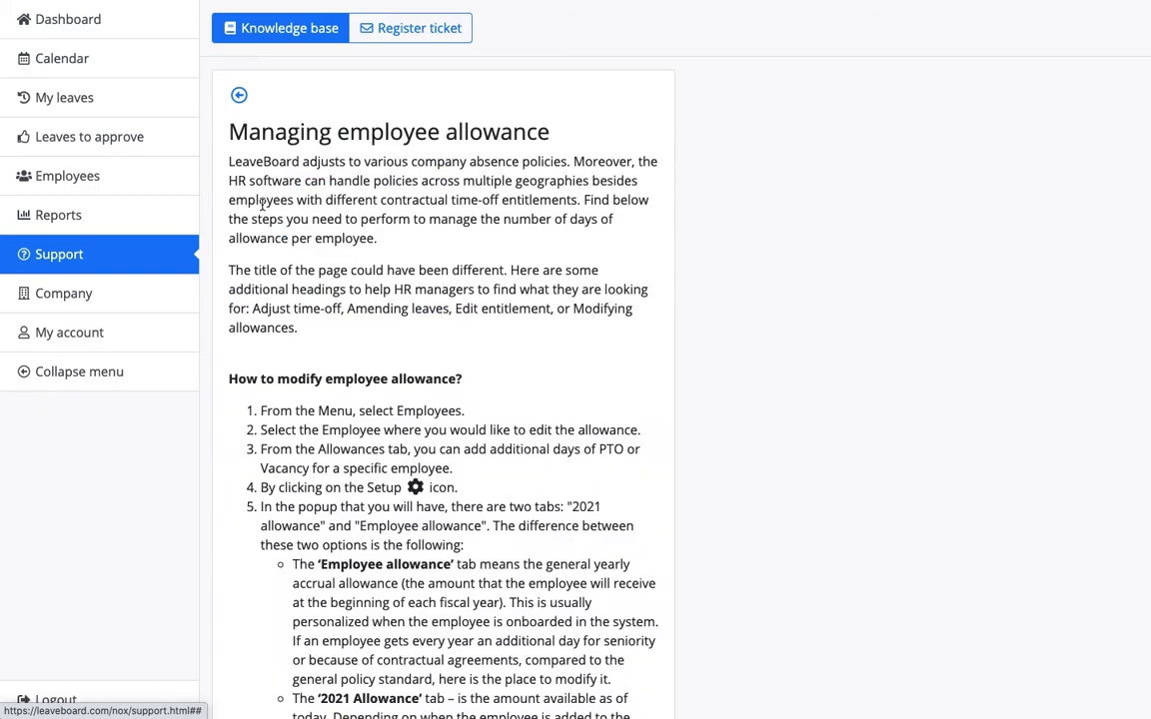
left_click(240, 96)
left_click(255, 270)
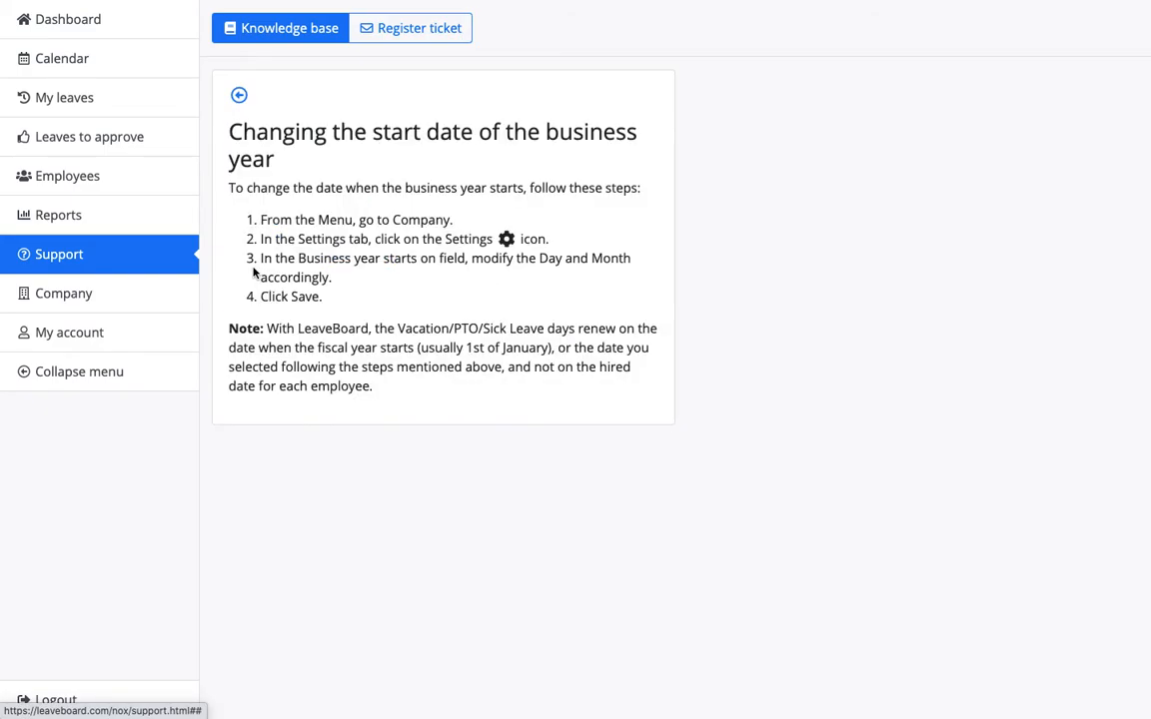
left_click(249, 105)
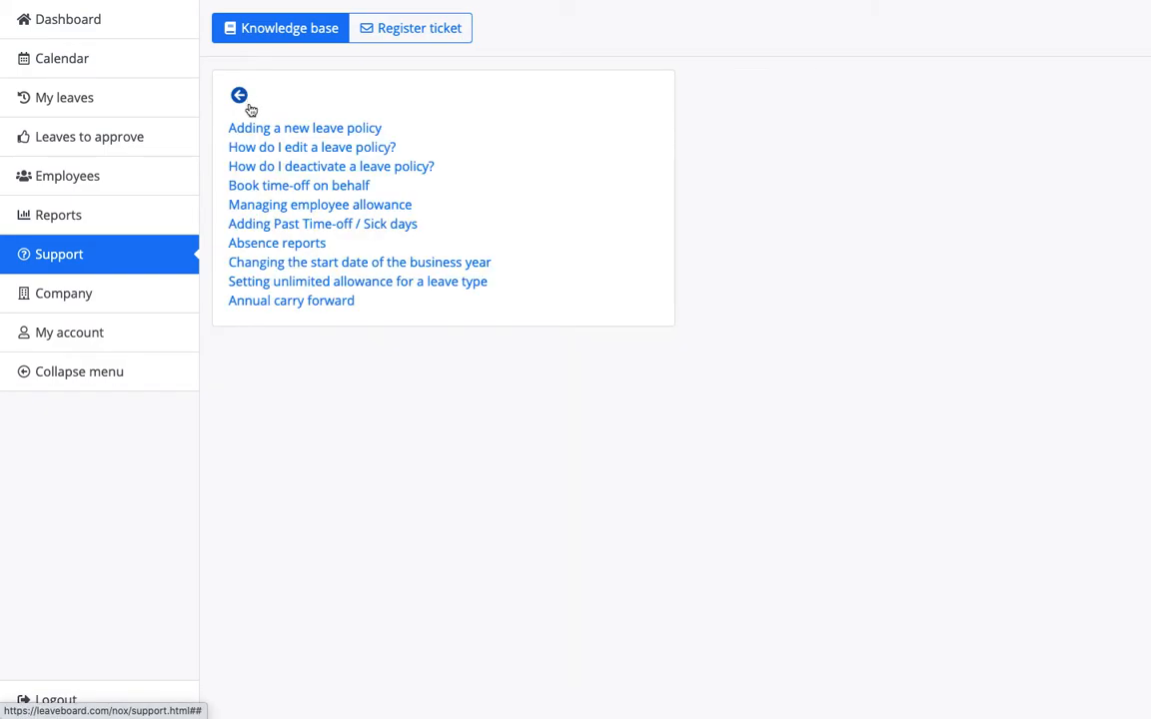
left_click(296, 305)
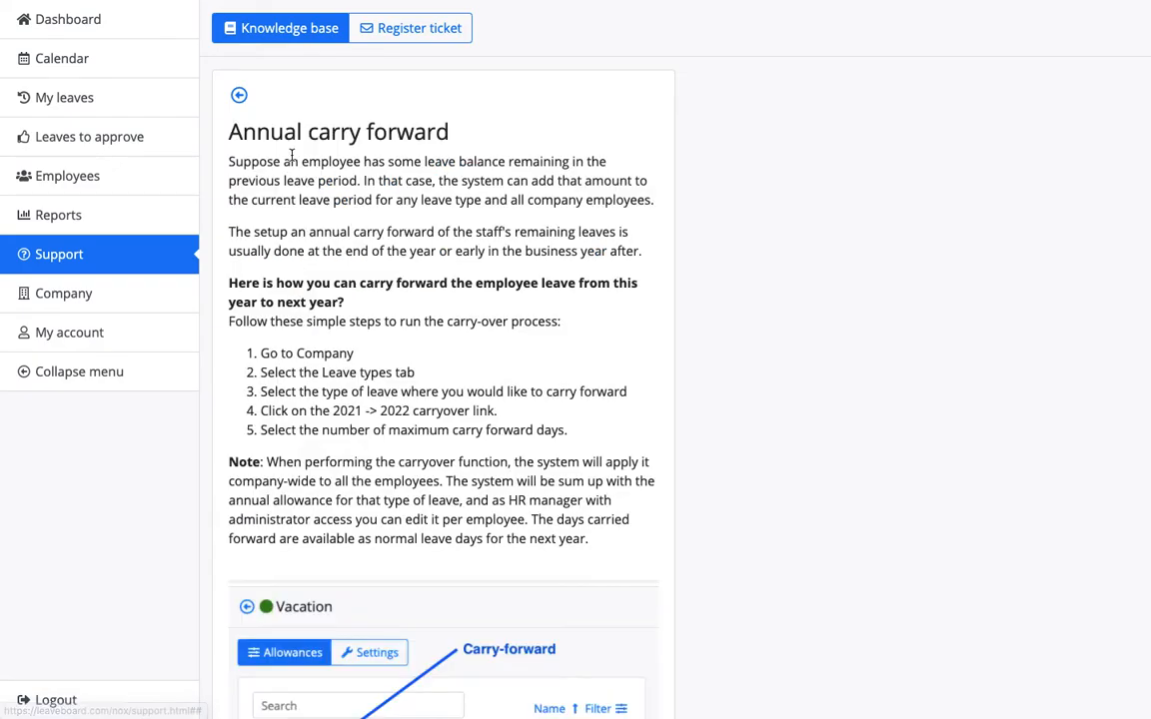
View the knowledge base article on booking time off on behalf of an employee, and open the support ticket form.
left_click(239, 97)
left_click(345, 185)
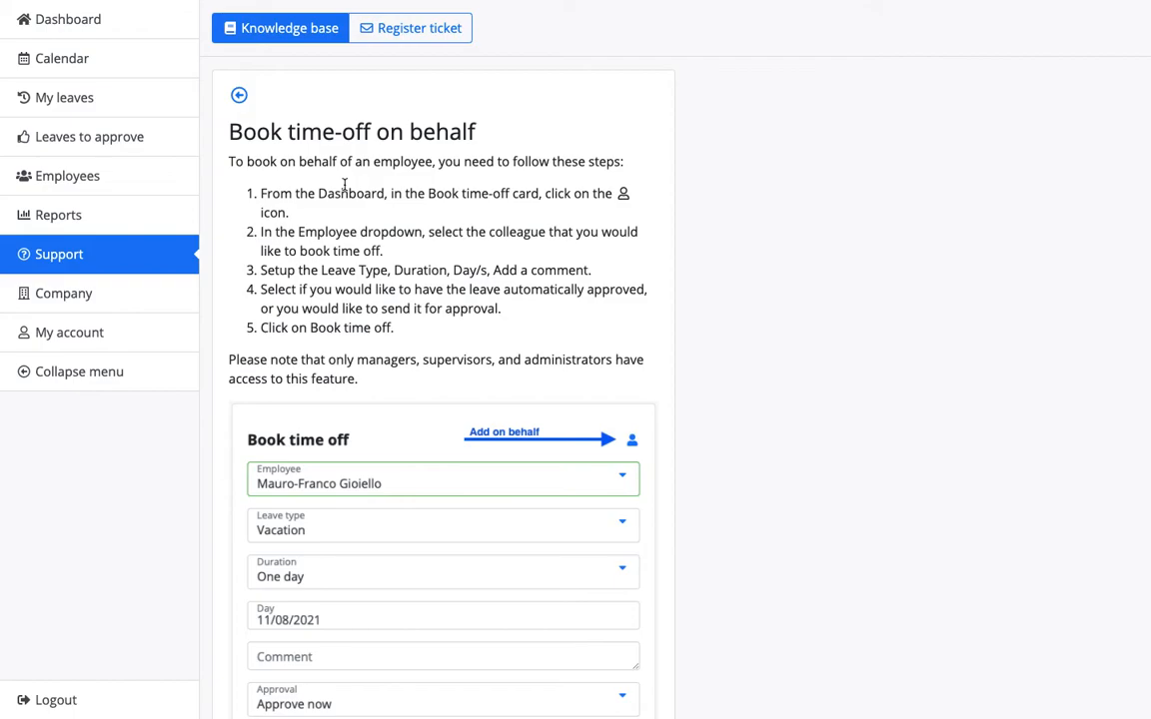
left_click(410, 40)
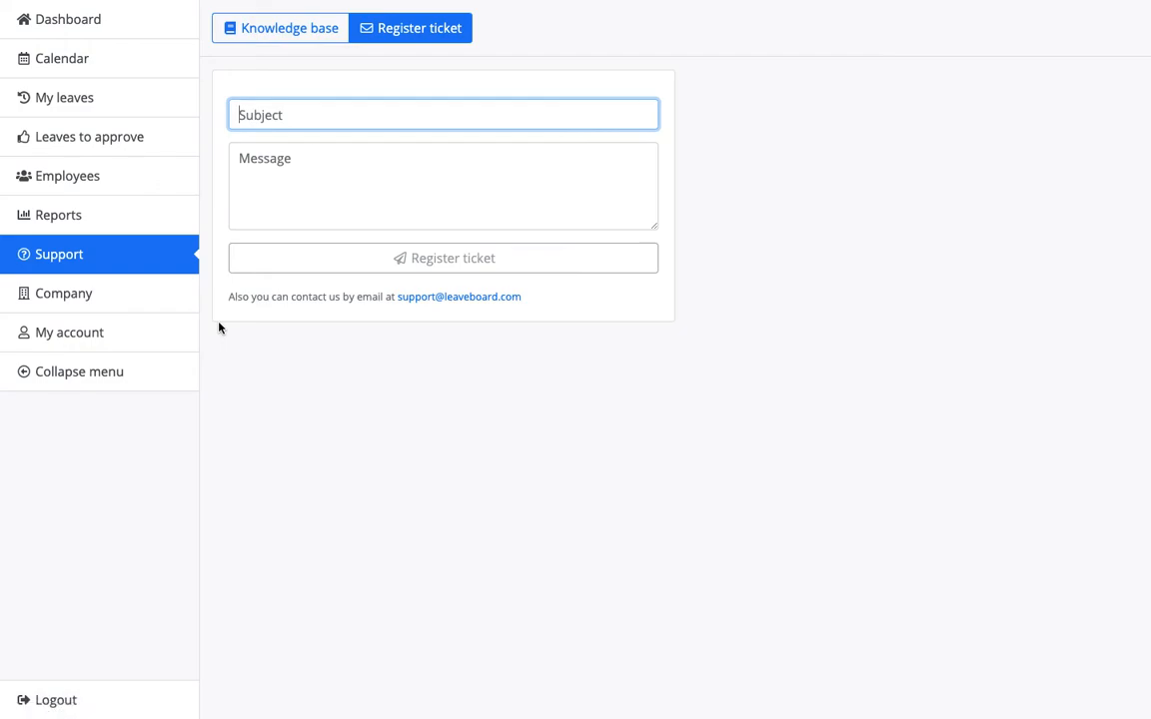
View the company's subscription details and the list of leave types with their allowances.
left_click(145, 310)
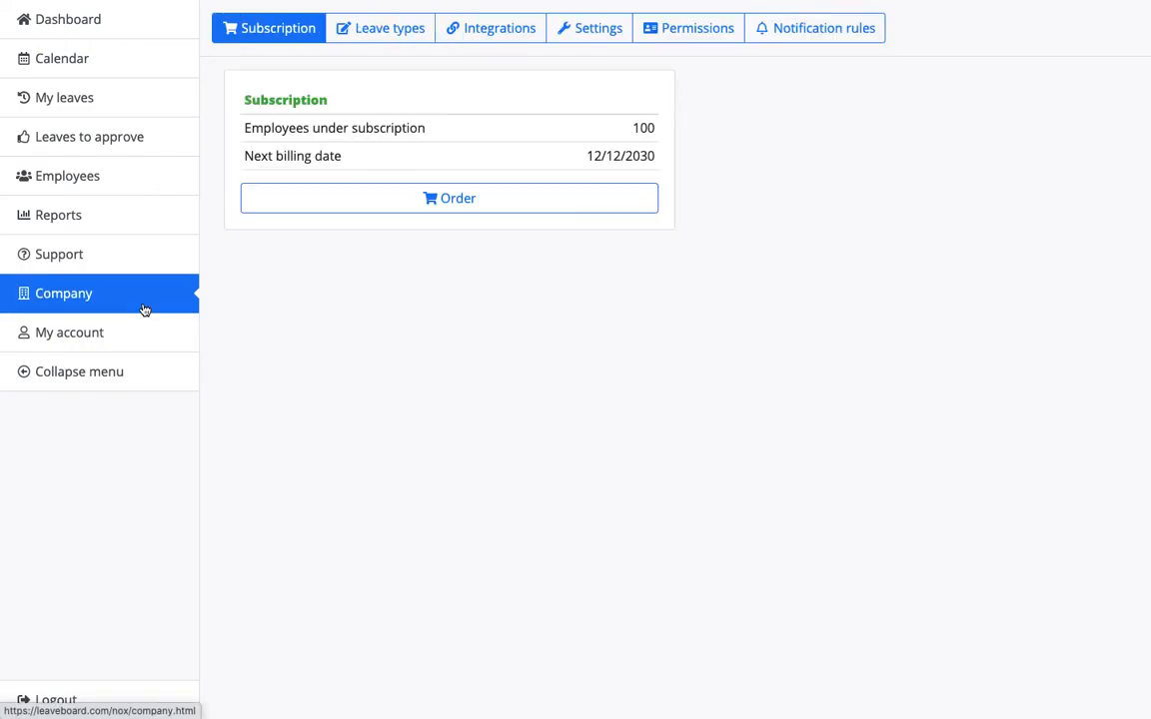
left_click(375, 25)
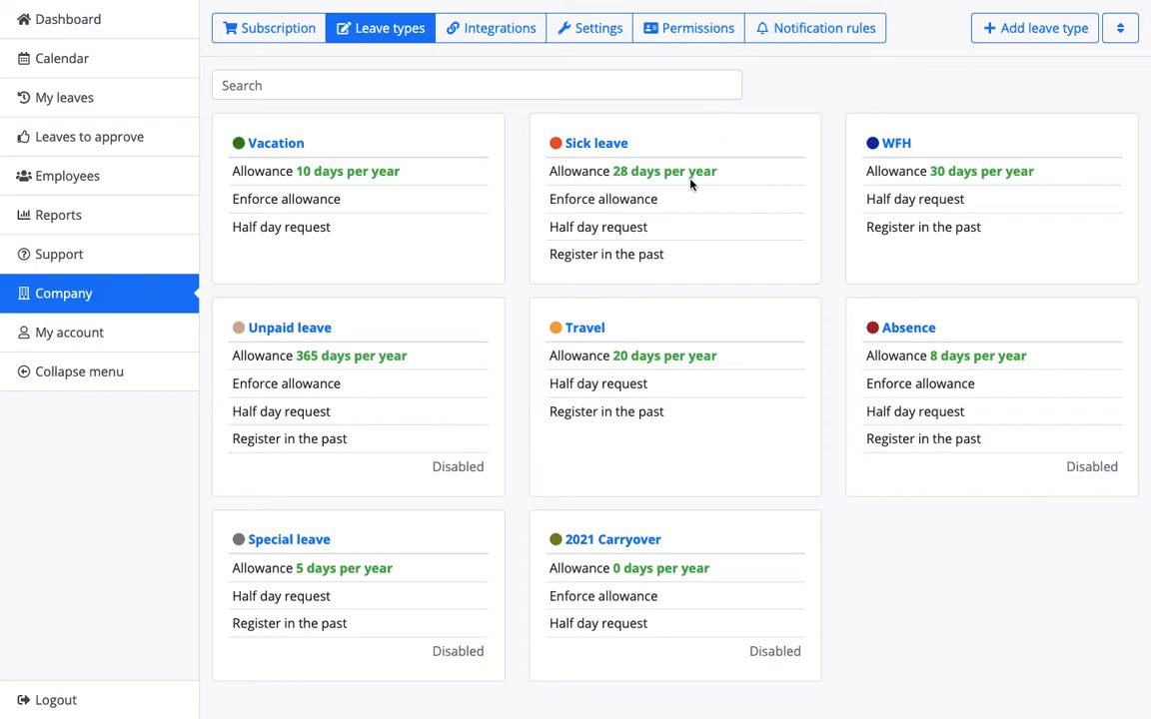
double_click(451, 468)
left_click(456, 593)
Increase the first listed employee's 2022 Vacation allowance adjustment to 4 days and update it.
left_click(288, 146)
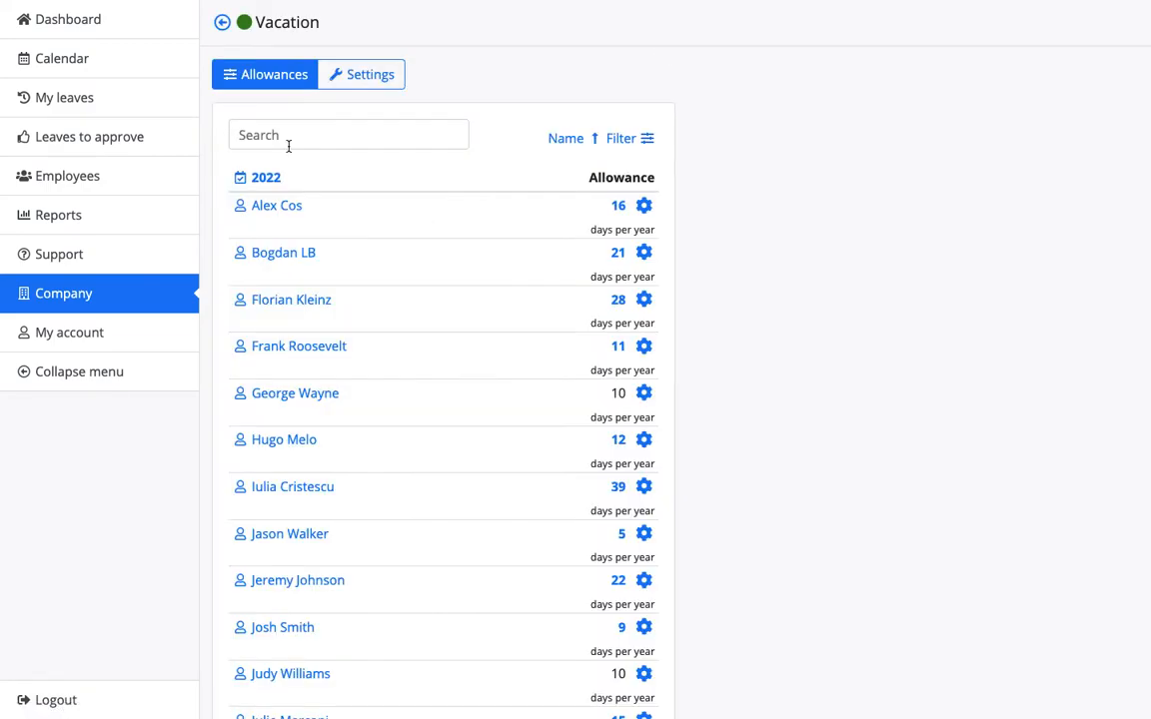
left_click(618, 208)
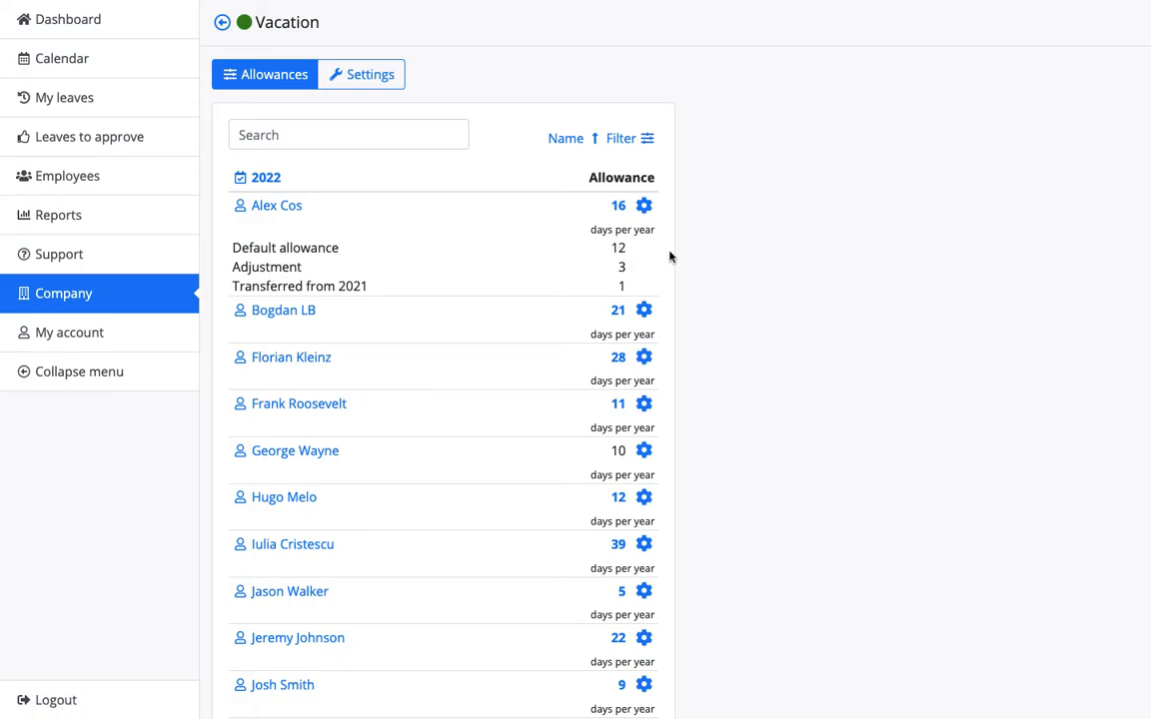
left_click(644, 206)
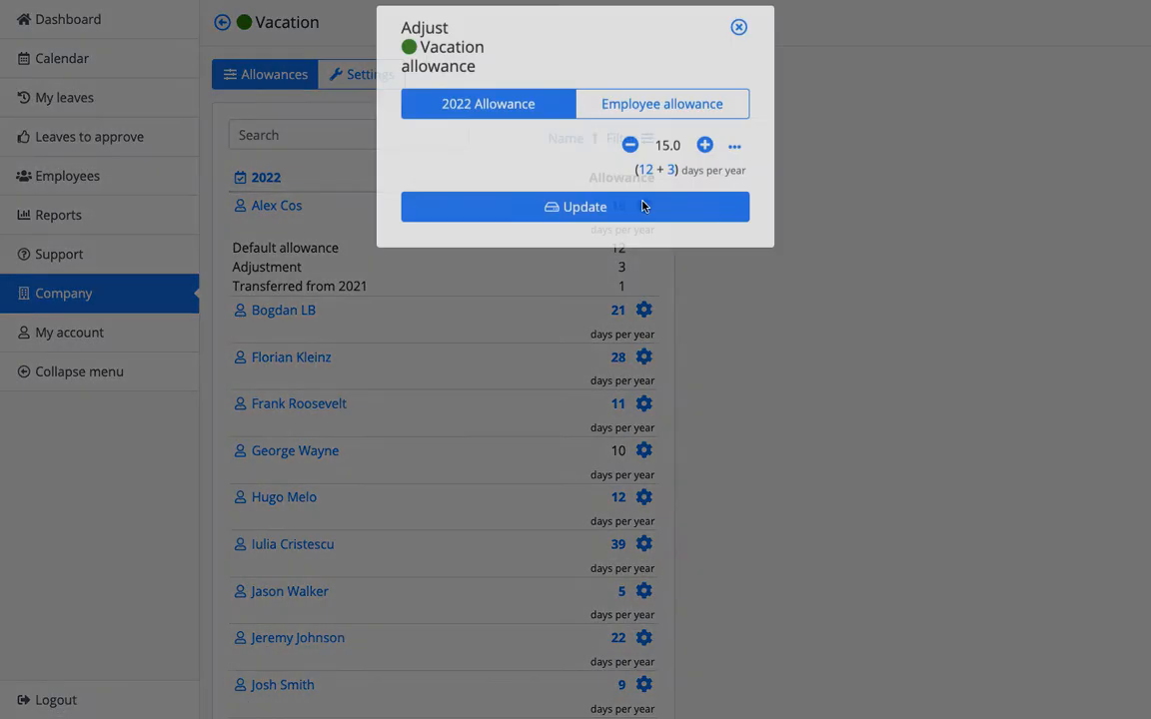
left_click(704, 162)
left_click(705, 162)
left_click(684, 220)
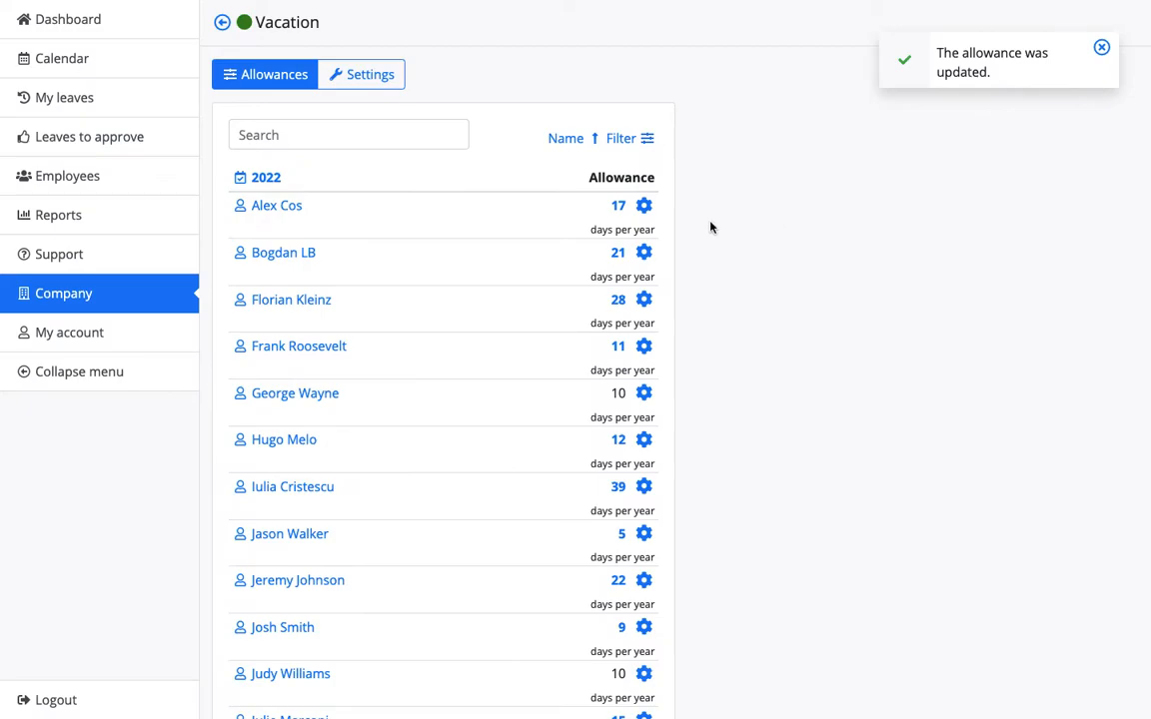
Check how the Vacation allowances of the first few listed employees break down into default, adjustment and transferred days.
left_click(617, 204)
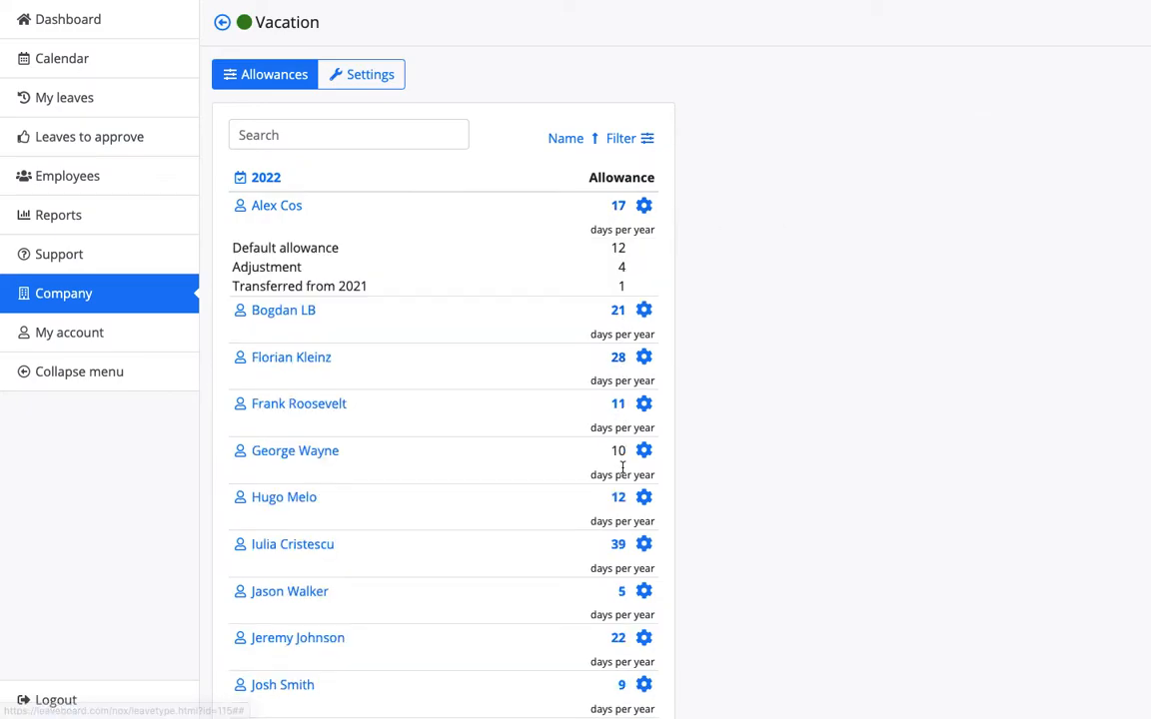
left_click(617, 406)
left_click(618, 406)
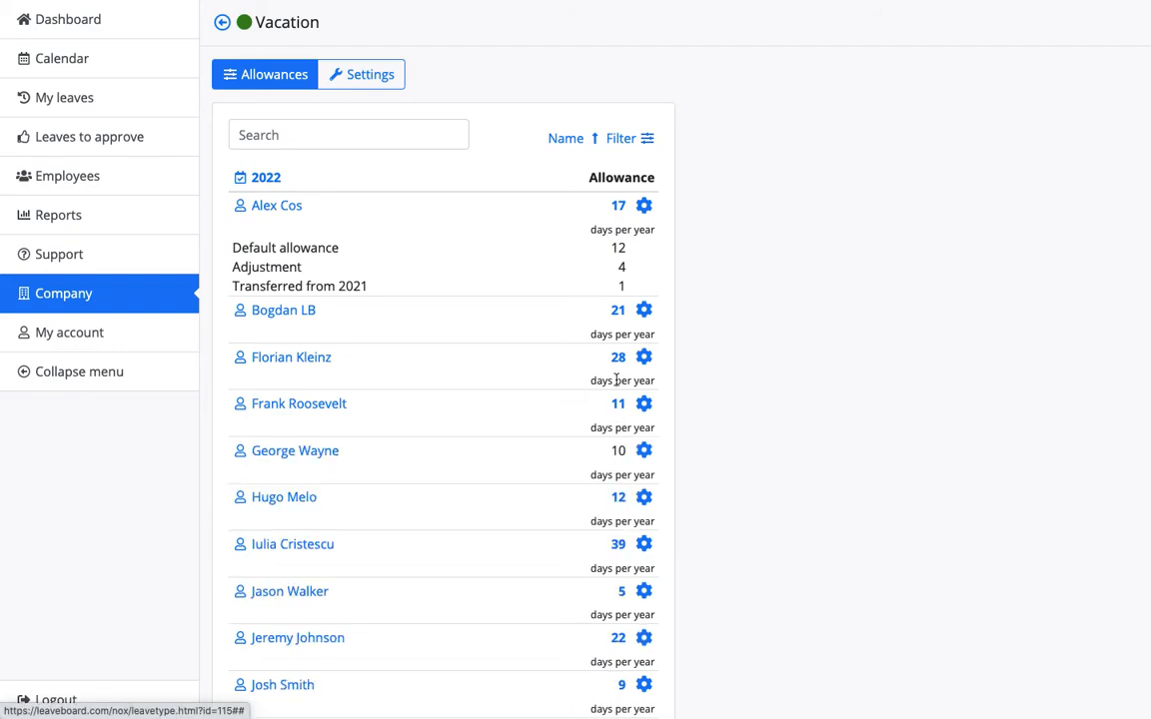
left_click(620, 358)
left_click(619, 358)
left_click(618, 312)
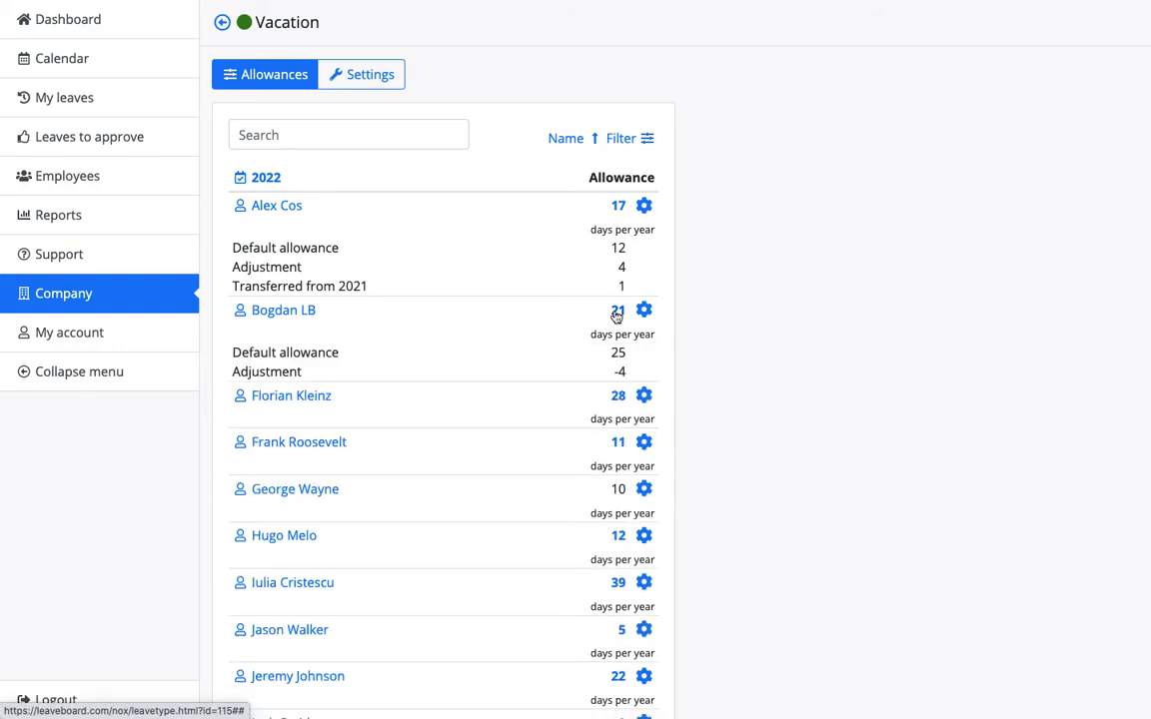
left_click(617, 311)
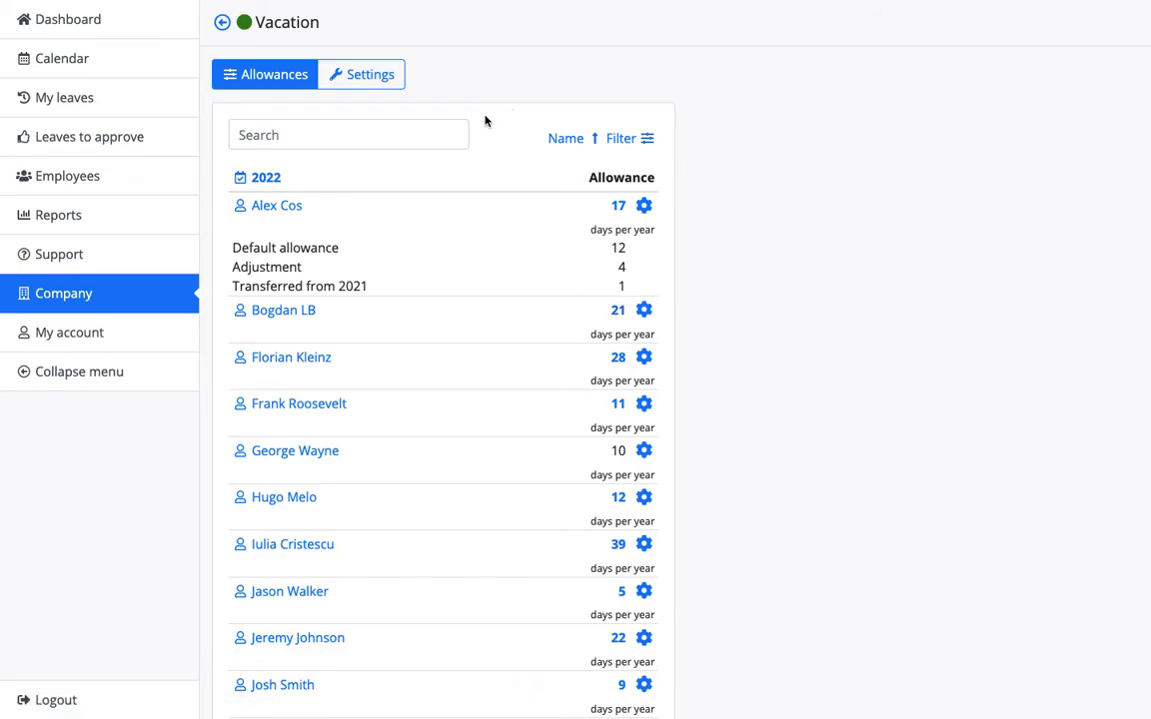
Open the Vacation leave type's settings for editing and enable Adjust allowance on employment, reading its explanation.
left_click(385, 84)
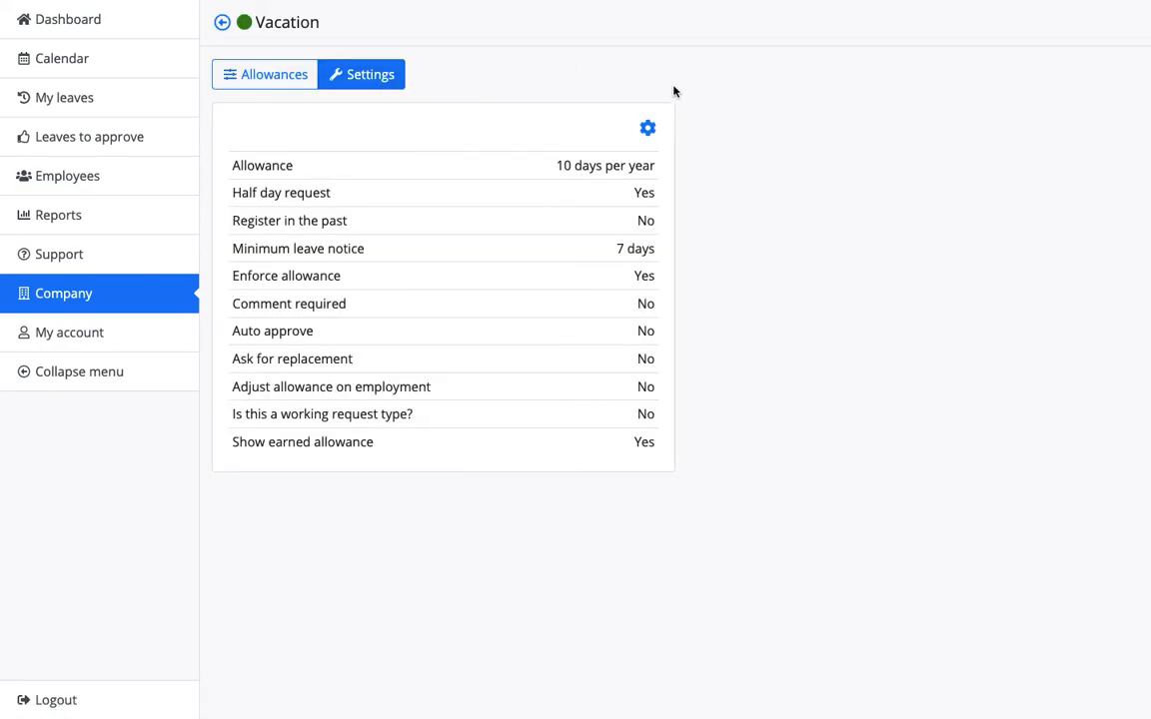
left_click(648, 131)
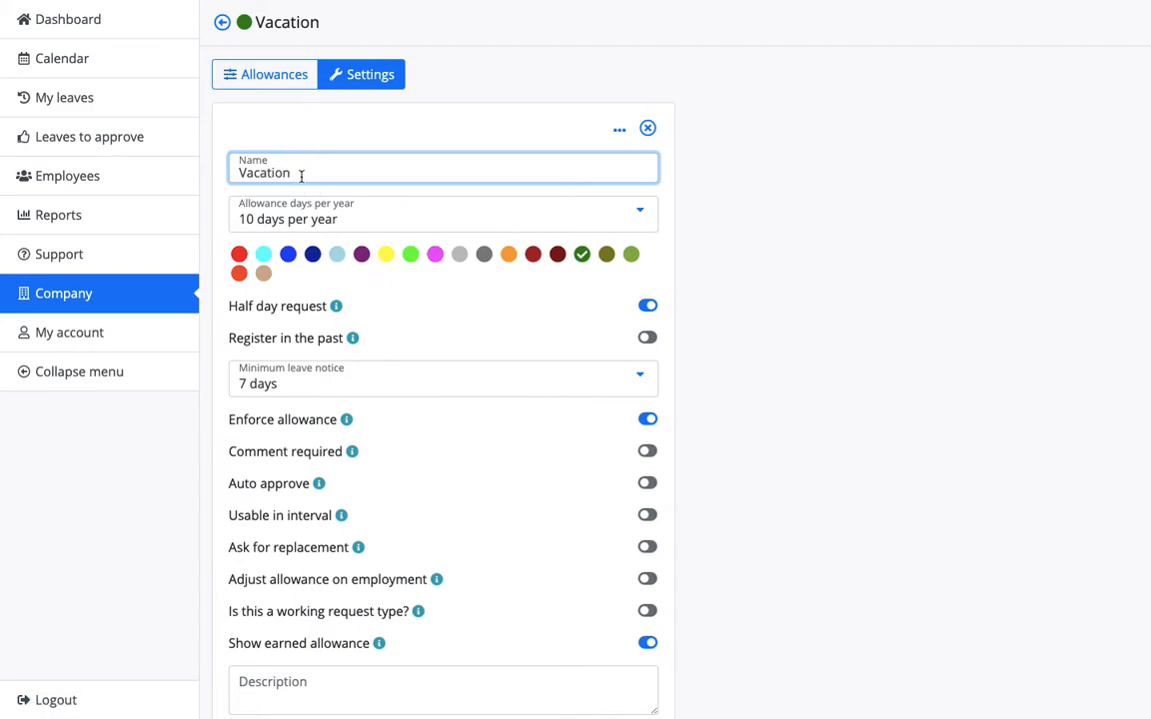
left_click(294, 209)
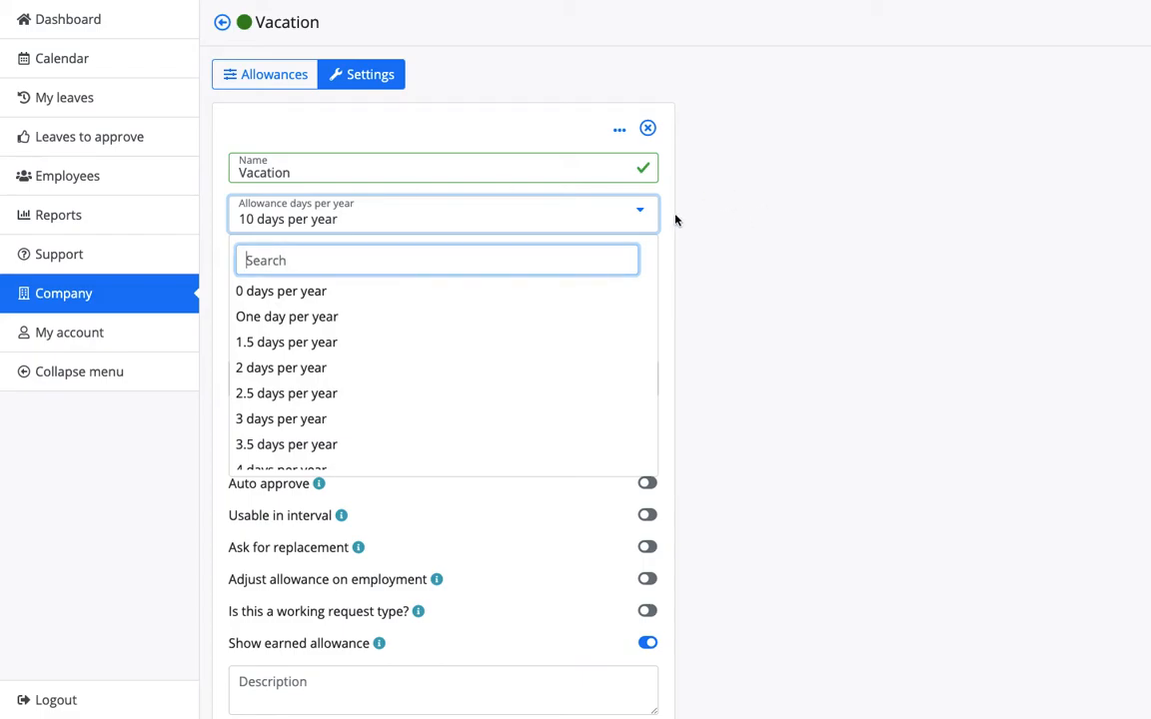
left_click(633, 221)
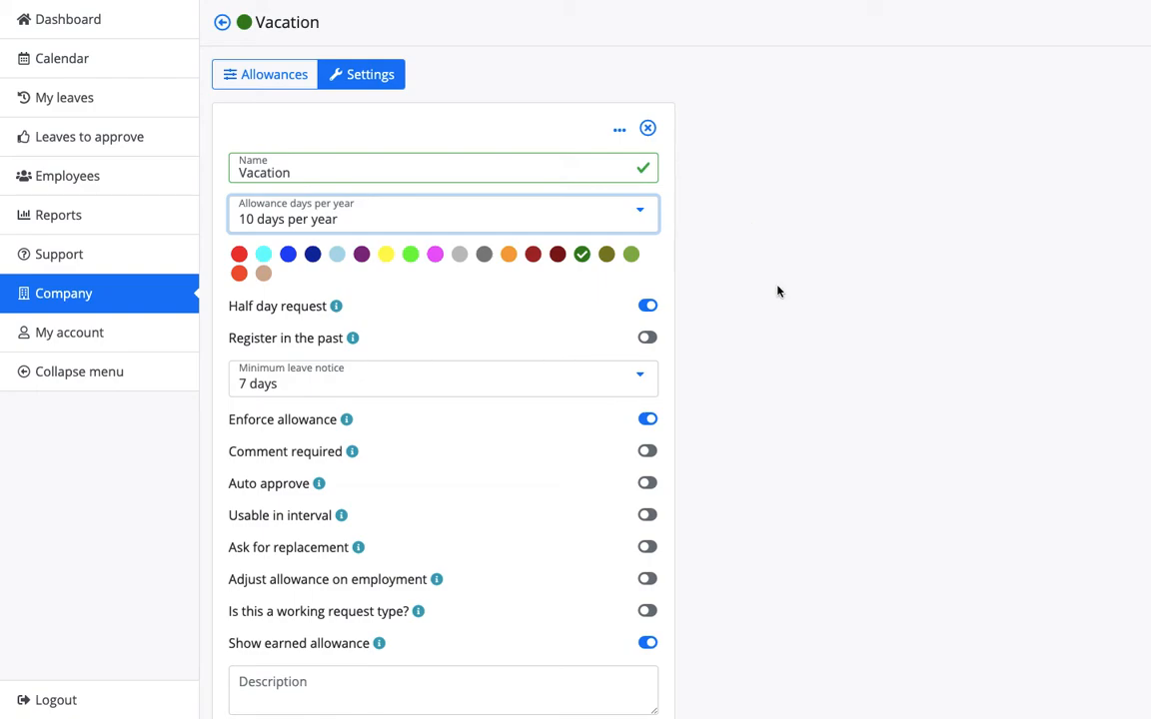
scroll(779, 290, "down", 1)
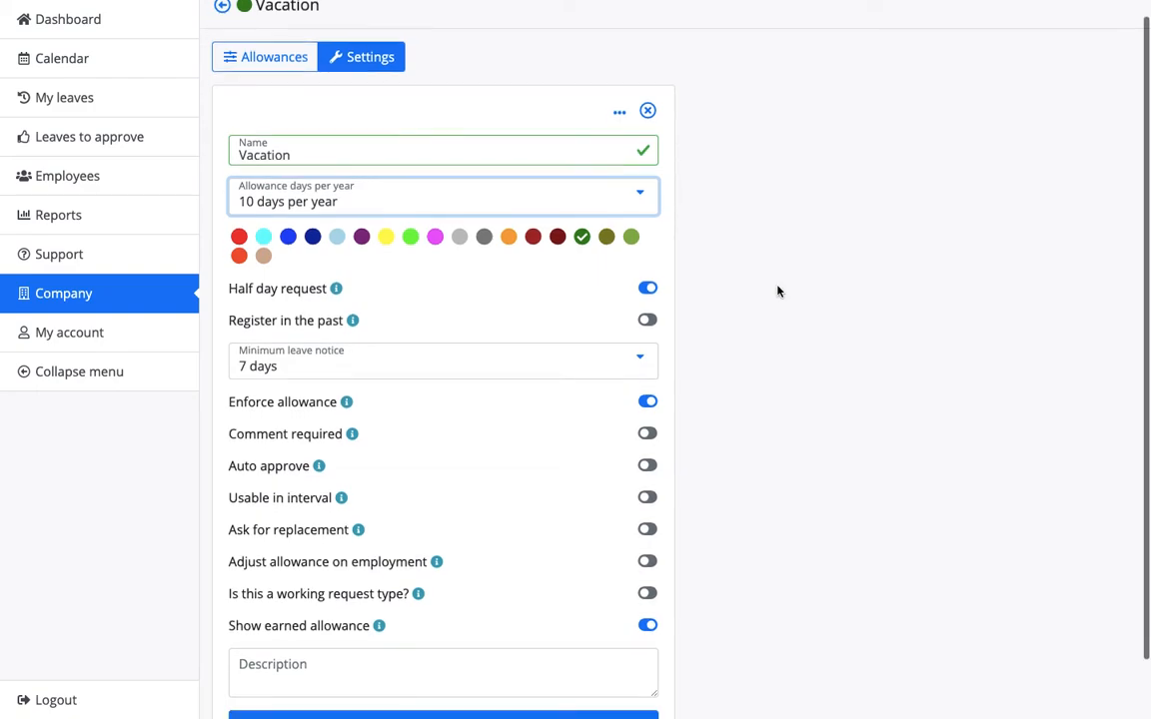
left_click(648, 562)
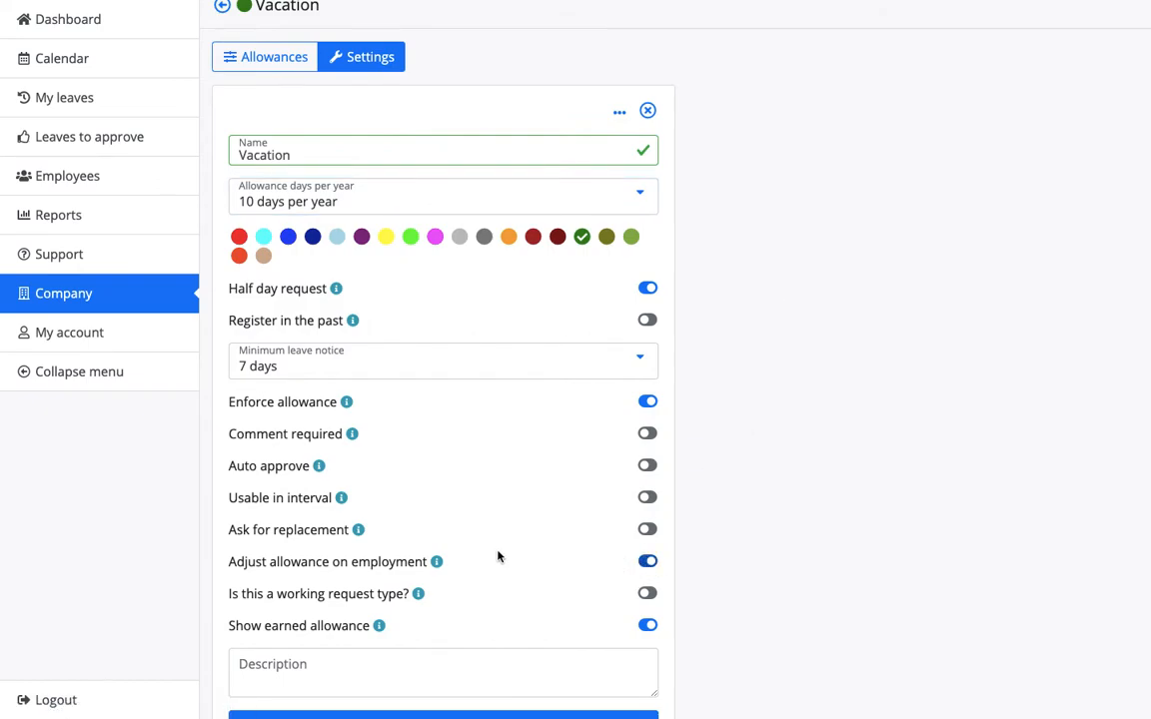
mouse_move(436, 564)
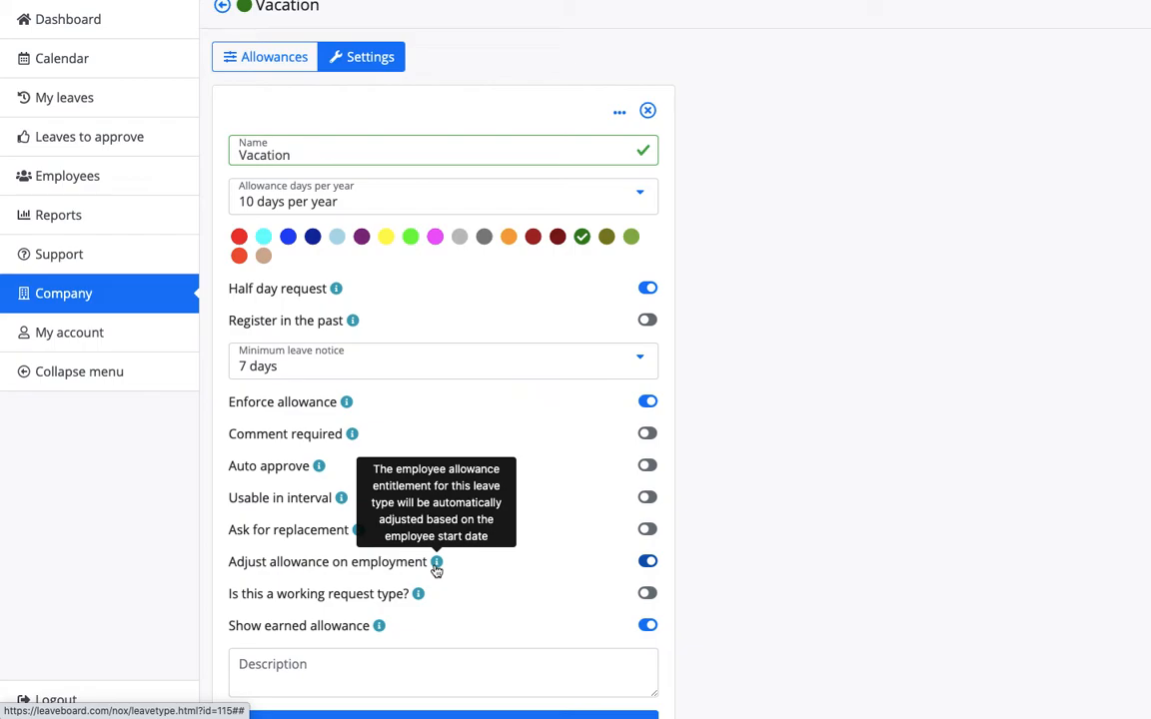
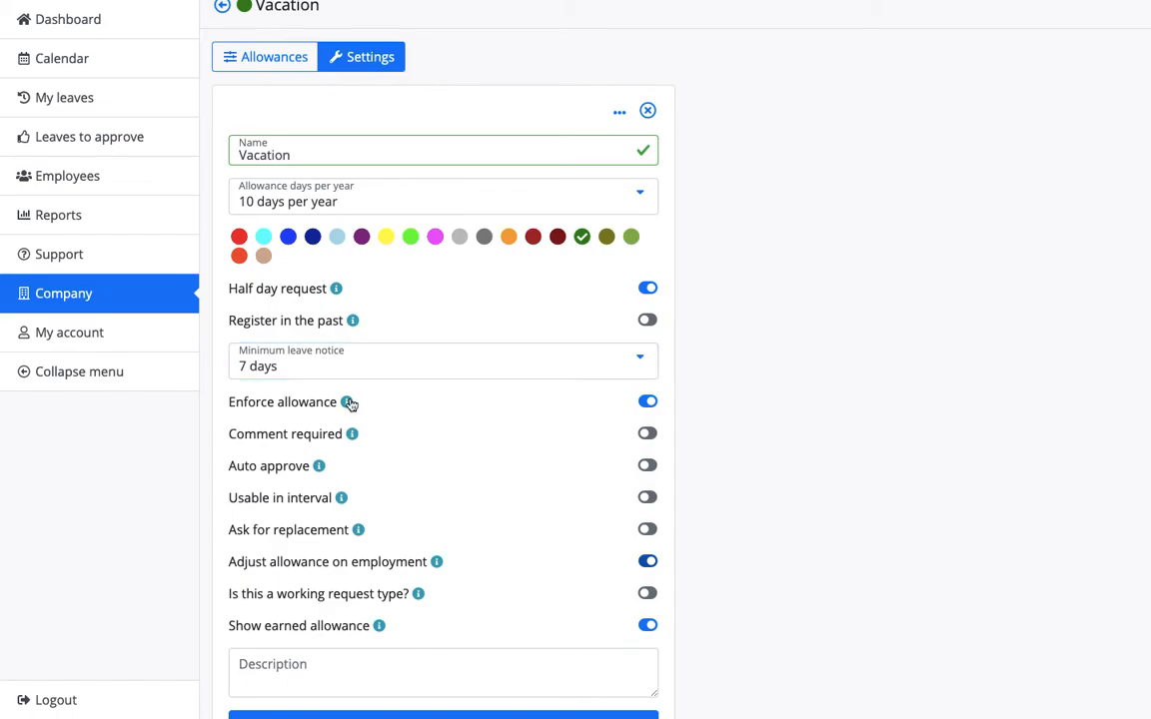
Enable Comment required and Ask for replacement for the Vacation leave type, and save the settings.
mouse_move(347, 403)
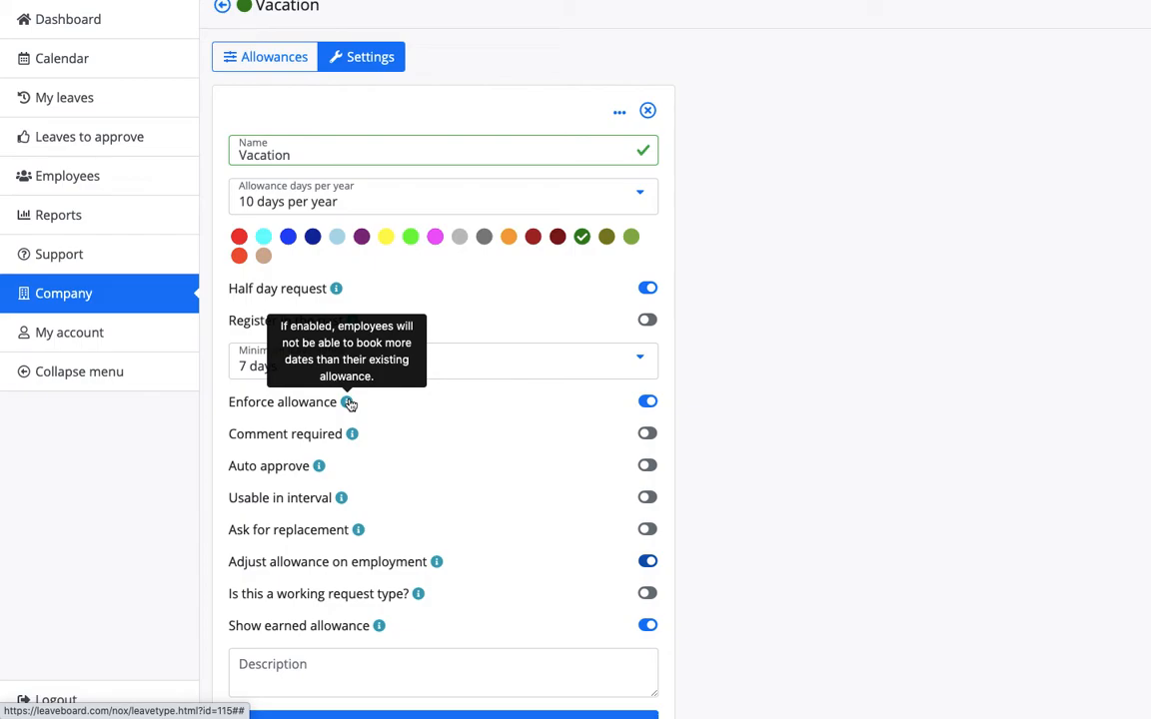
mouse_move(352, 437)
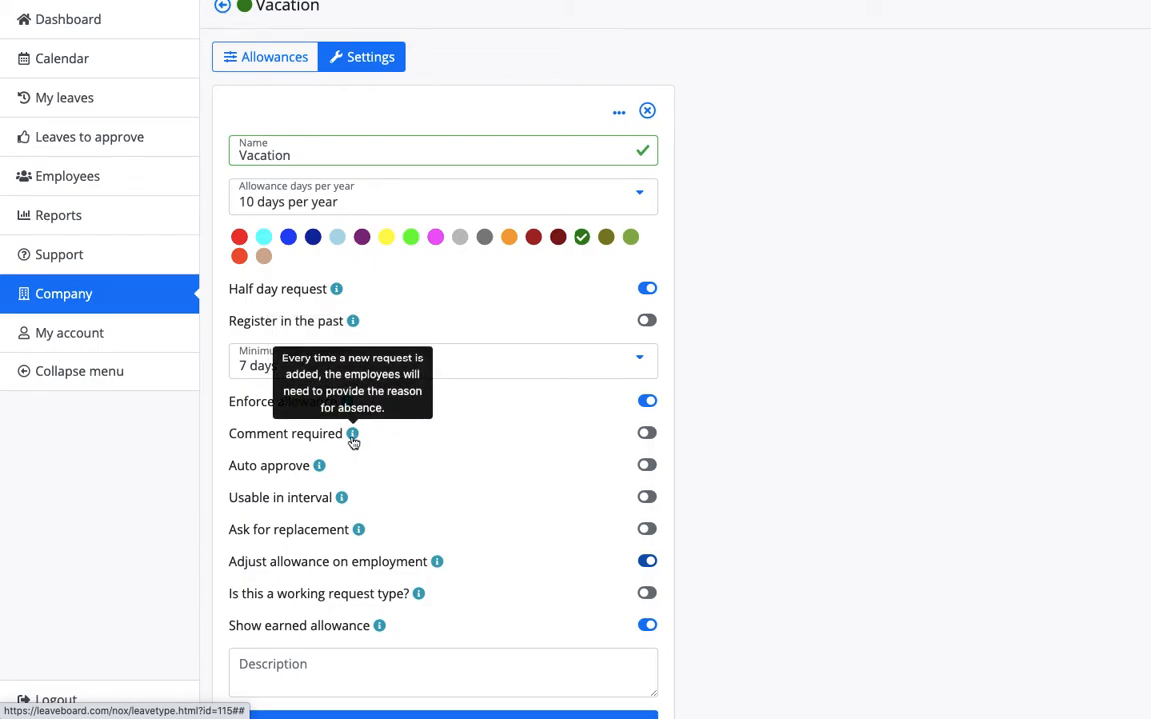
left_click(652, 437)
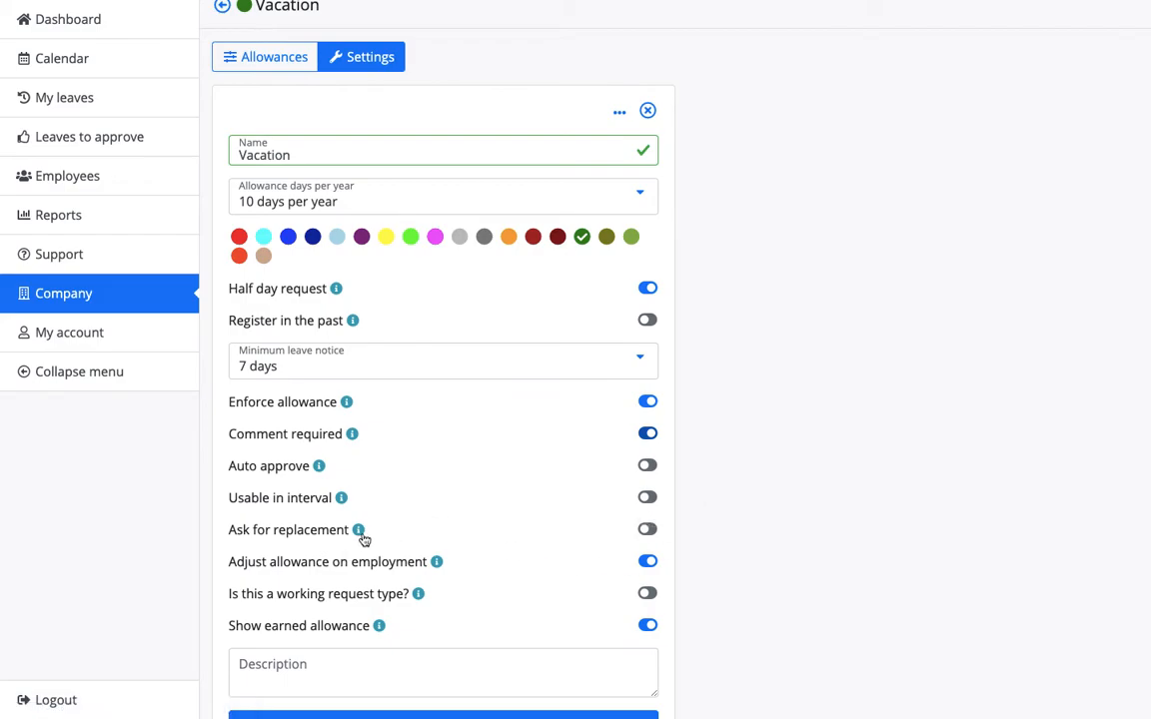
left_click(647, 530)
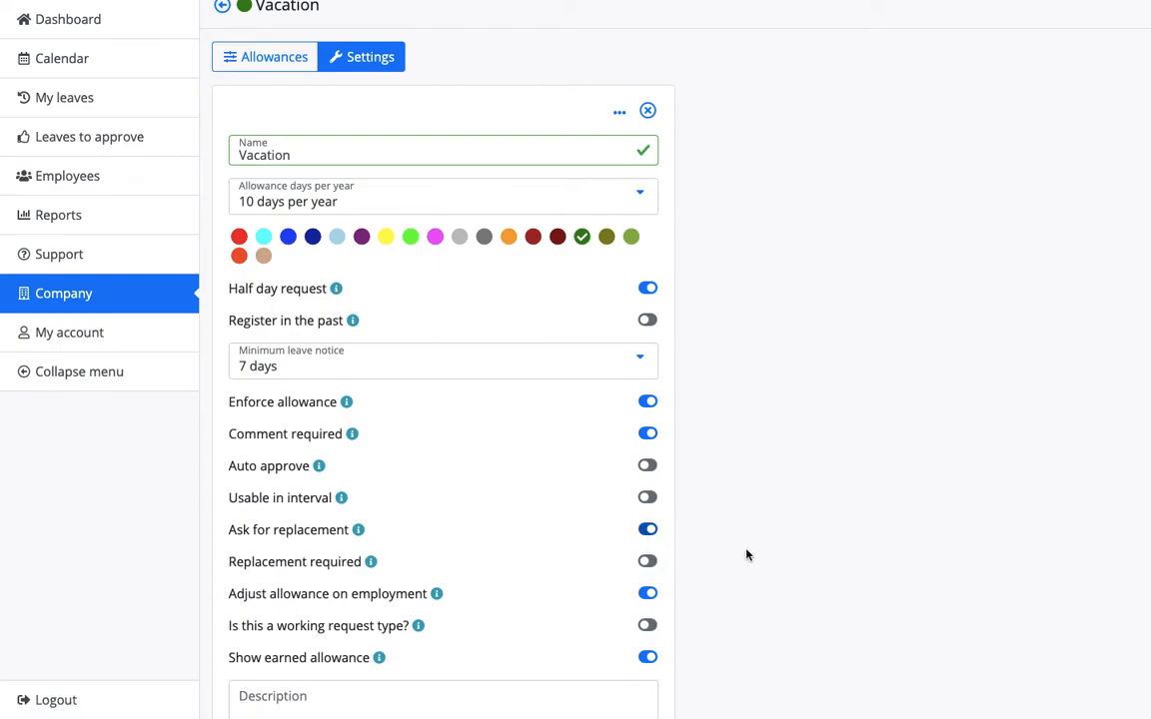
scroll(745, 555, "down", 2)
left_click(556, 684)
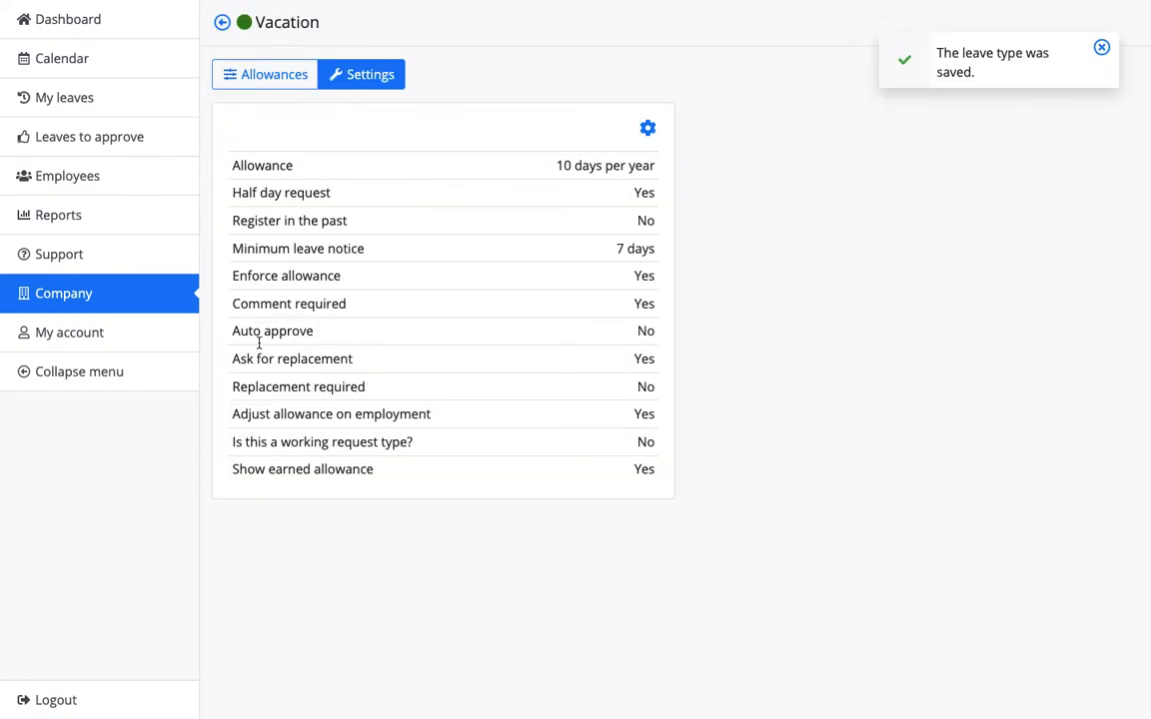
Check the Comment and Replacement fields for a Vacation request in the dashboard's time-off booking form.
left_click(113, 47)
left_click(113, 33)
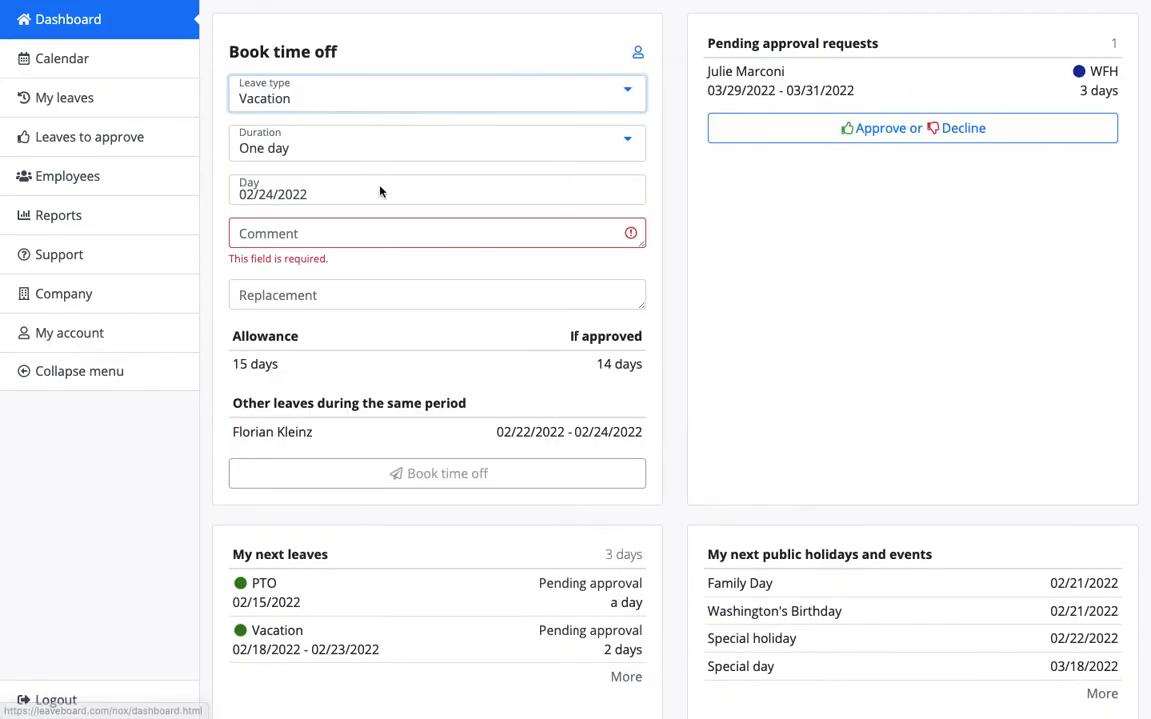
left_click(311, 234)
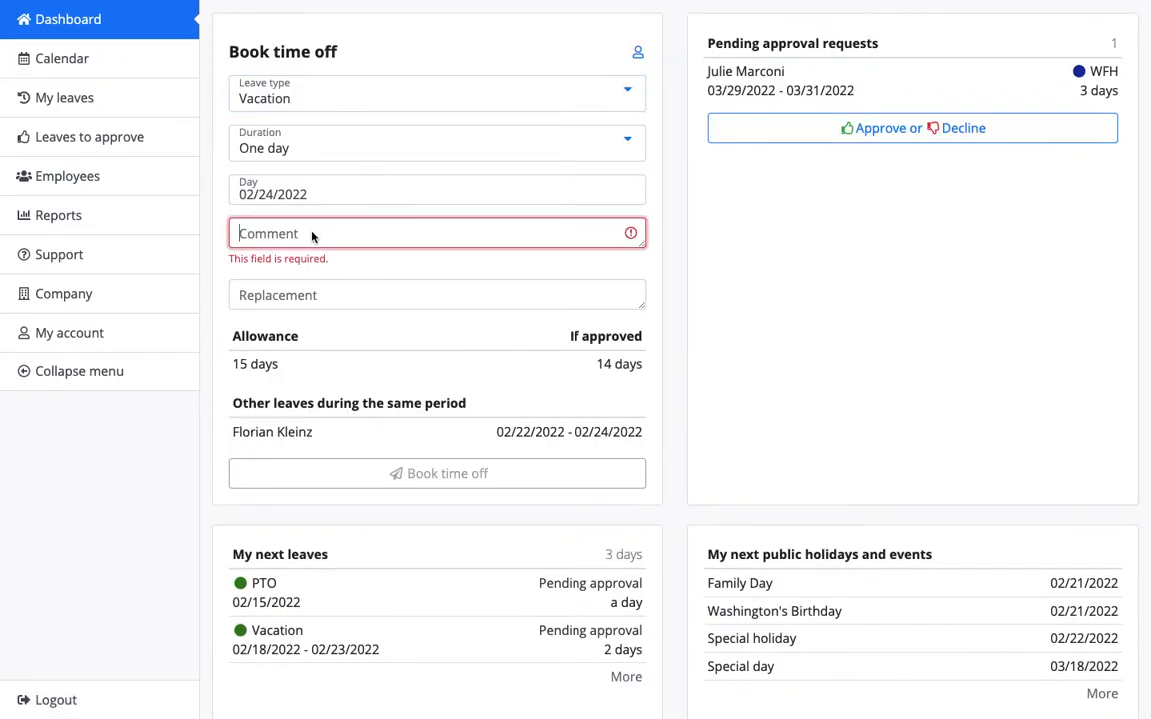
left_click(383, 482)
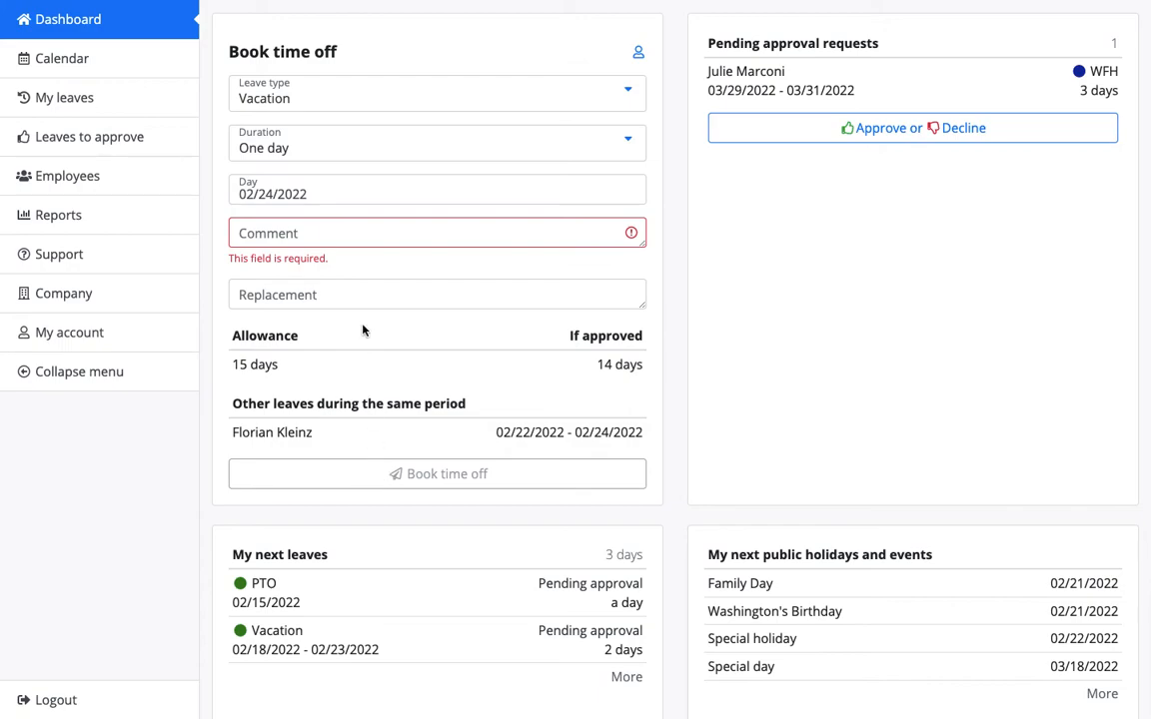
left_click(292, 295)
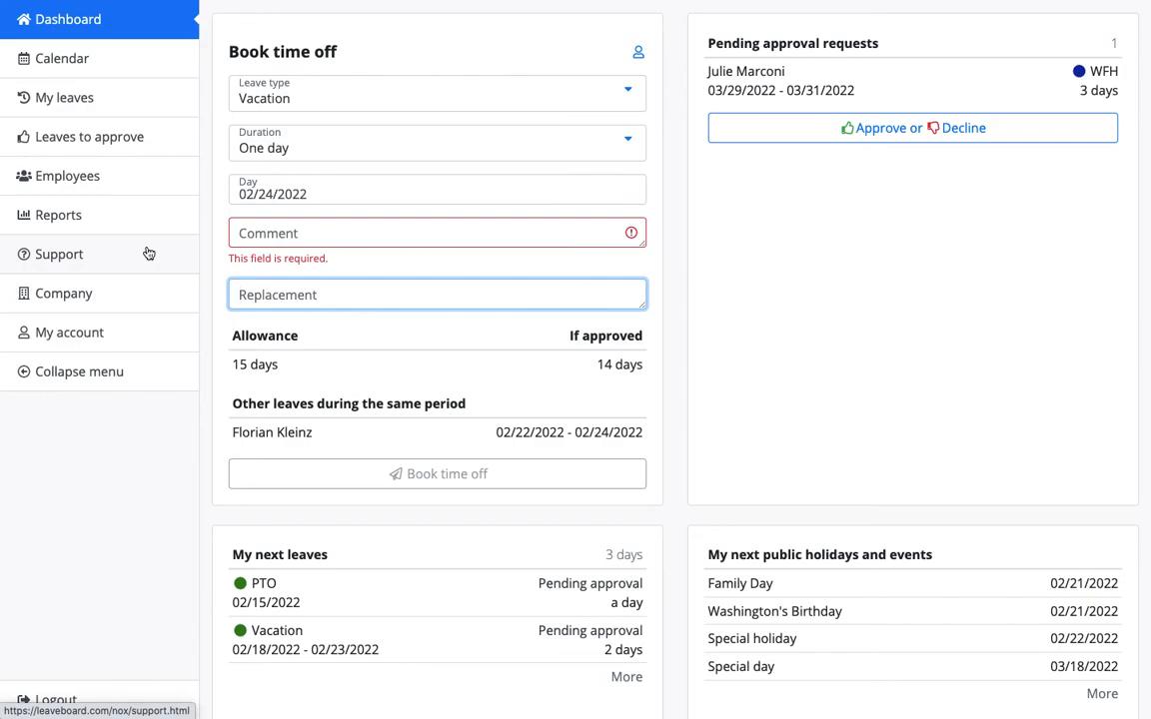
Reopen the Vacation leave type's settings for editing and read the explanations of the working request type and Show earned allowance options.
left_click(145, 282)
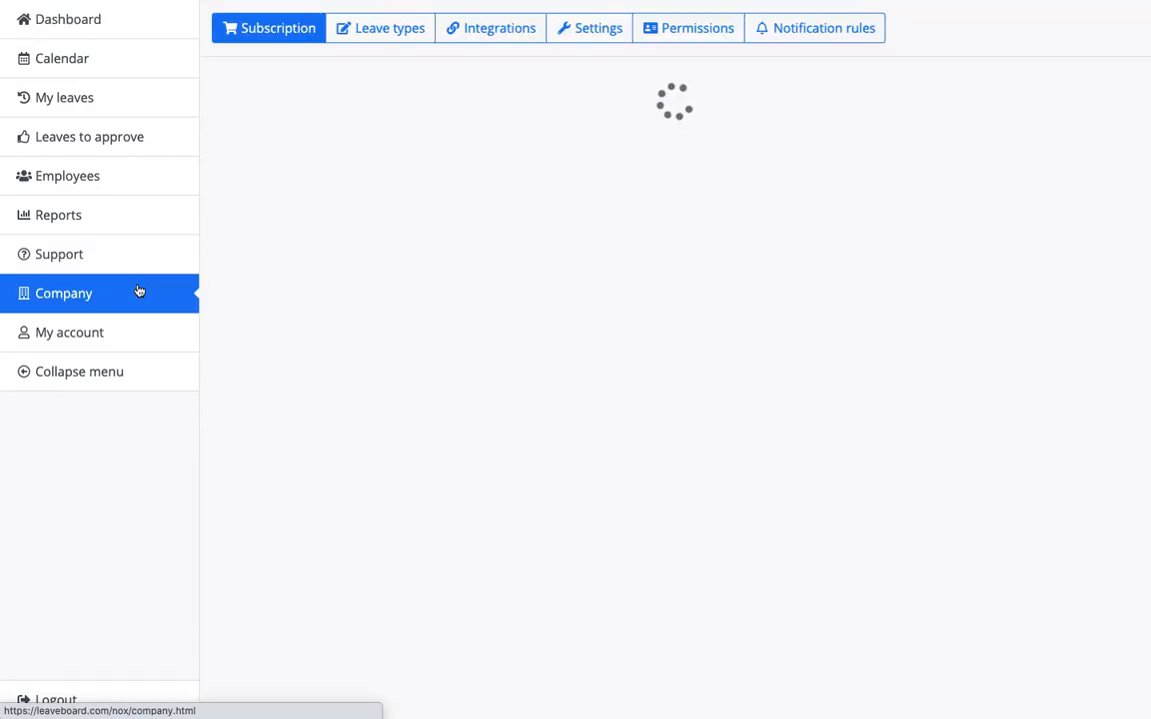
left_click(365, 36)
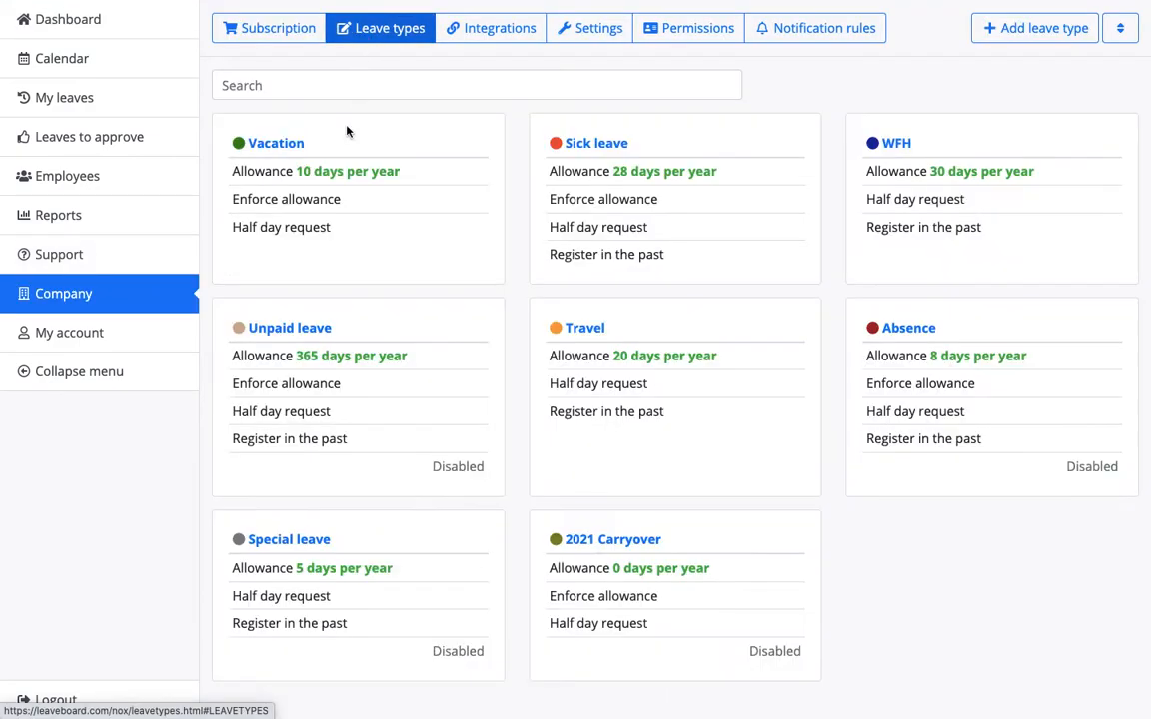
left_click(261, 143)
left_click(371, 74)
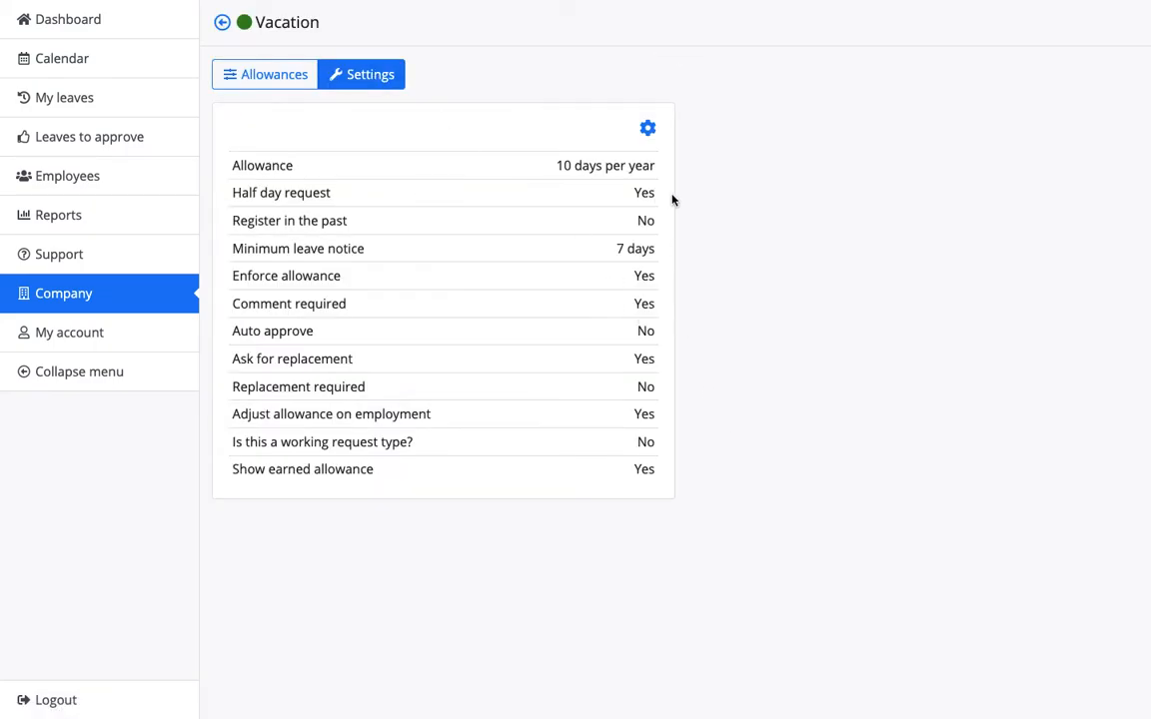
left_click(648, 127)
scroll(729, 330, "down", 2)
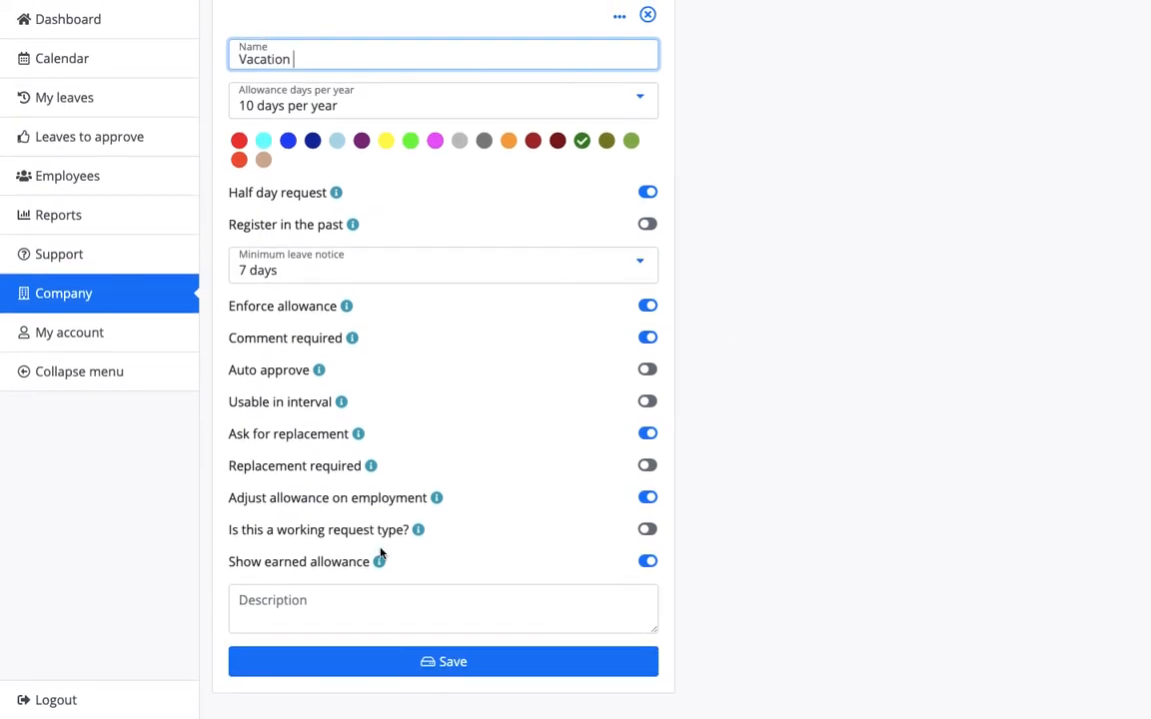
mouse_move(419, 527)
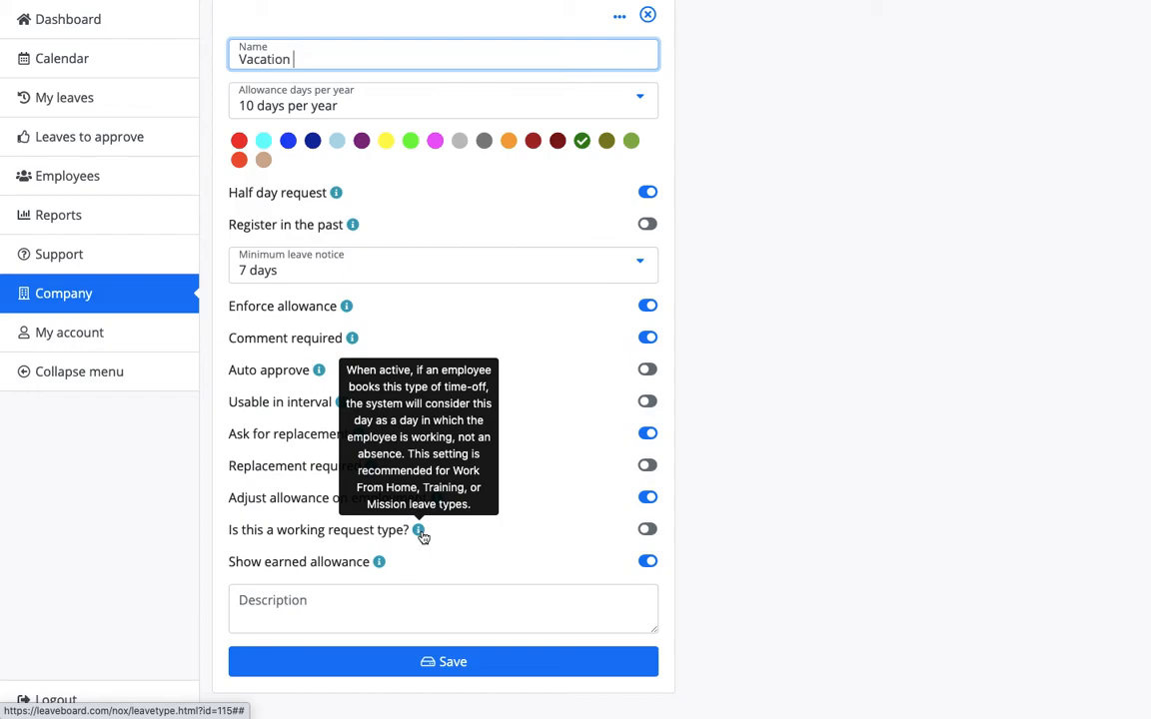
mouse_move(381, 565)
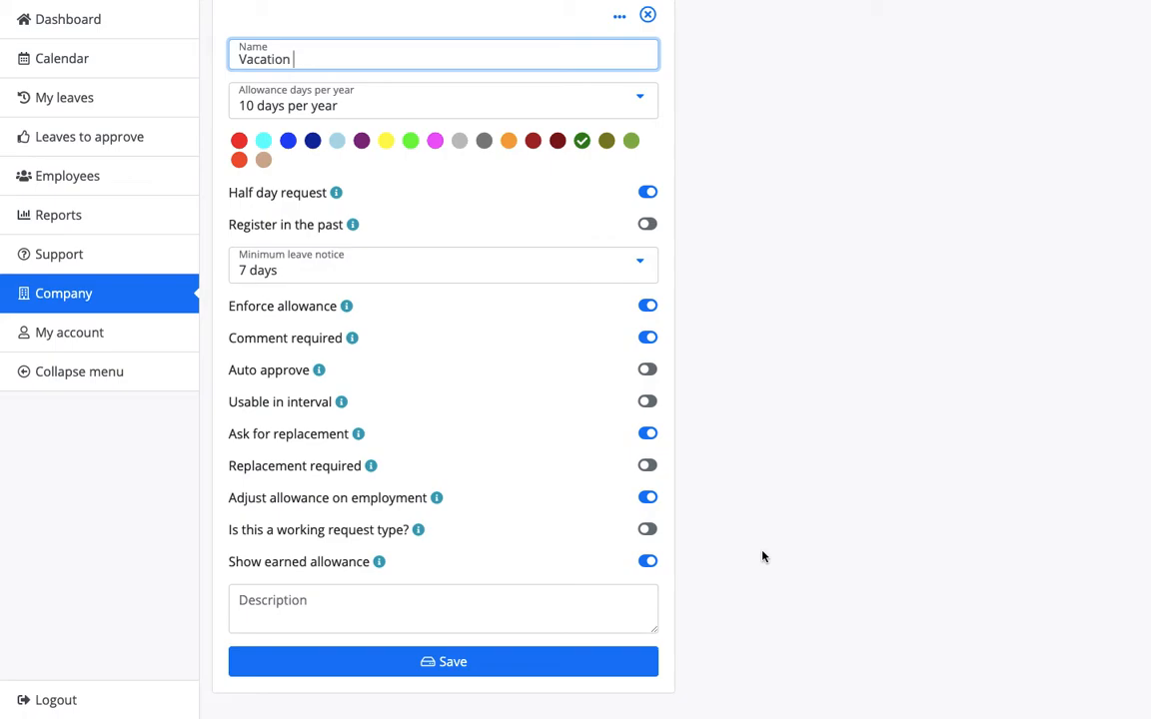
Save the Vacation leave type's settings and check the earned allowance in the annual situation report.
left_click(575, 654)
left_click(125, 210)
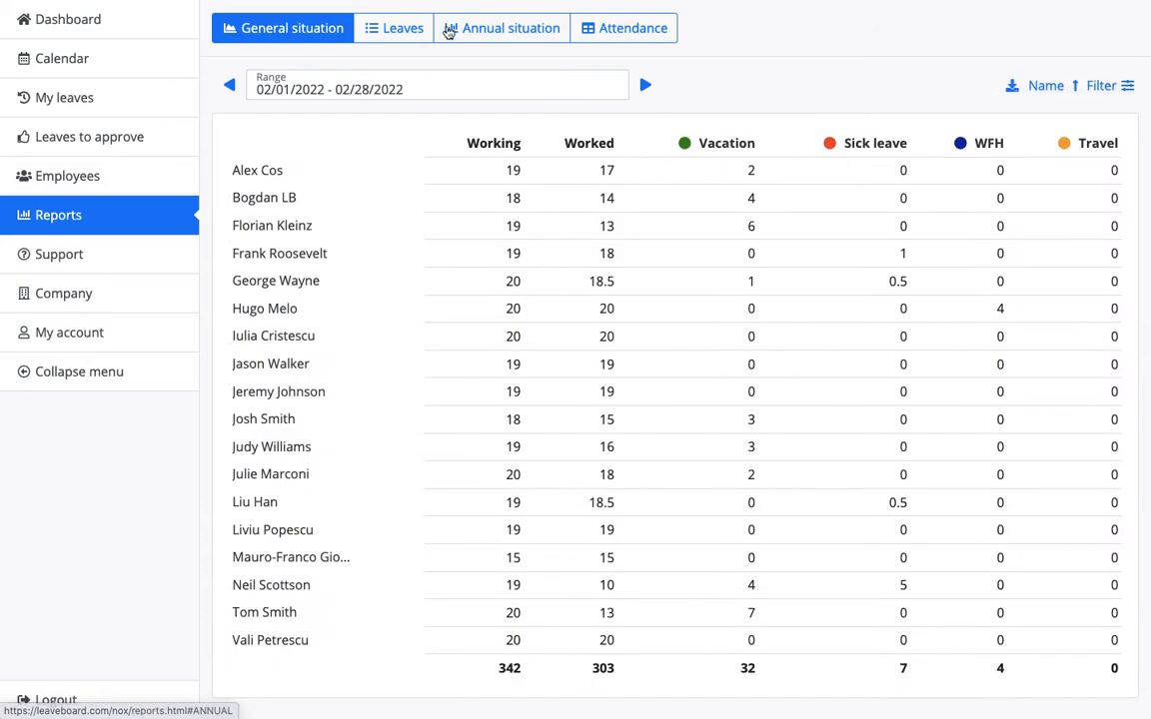
left_click(460, 31)
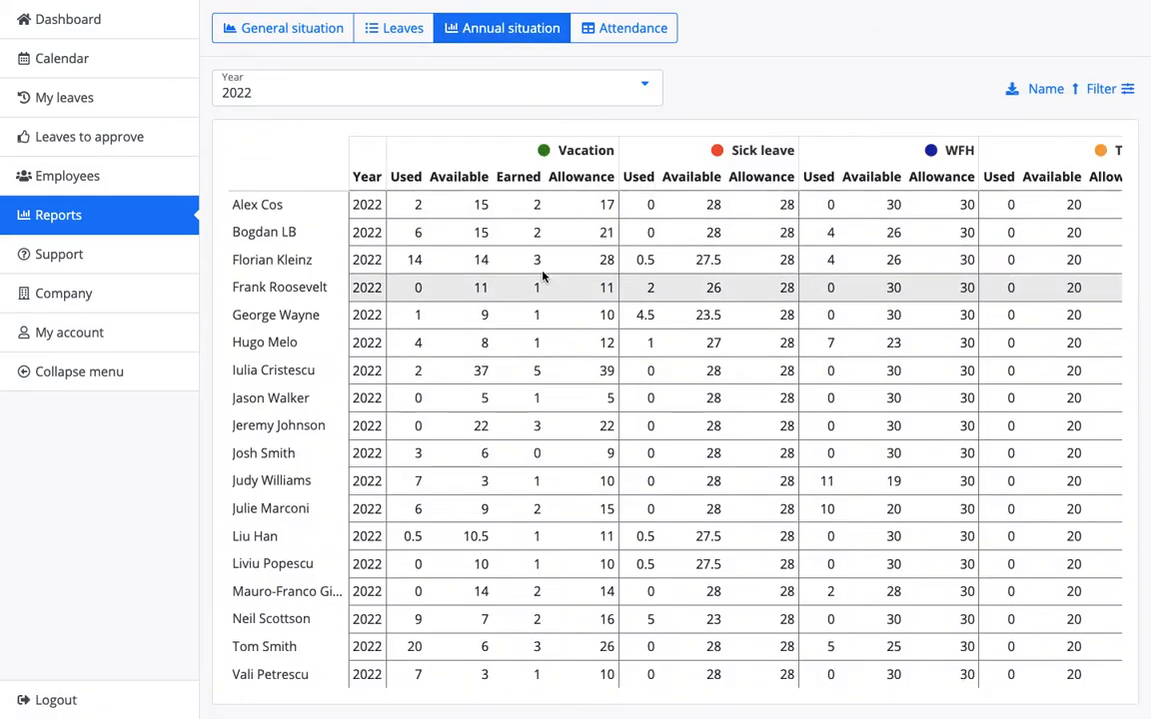
Review the leave types, the company's Slack integration and the personal account's Google, Office 365, Slack and iCalendar integrations.
left_click(60, 298)
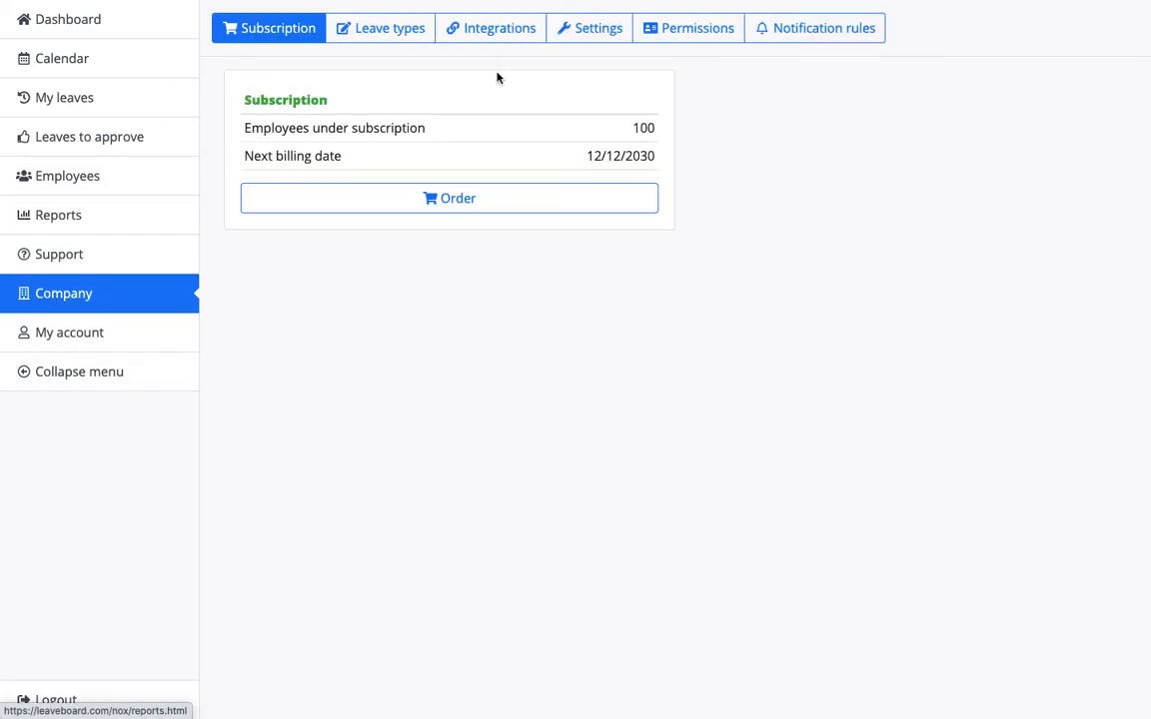
left_click(419, 34)
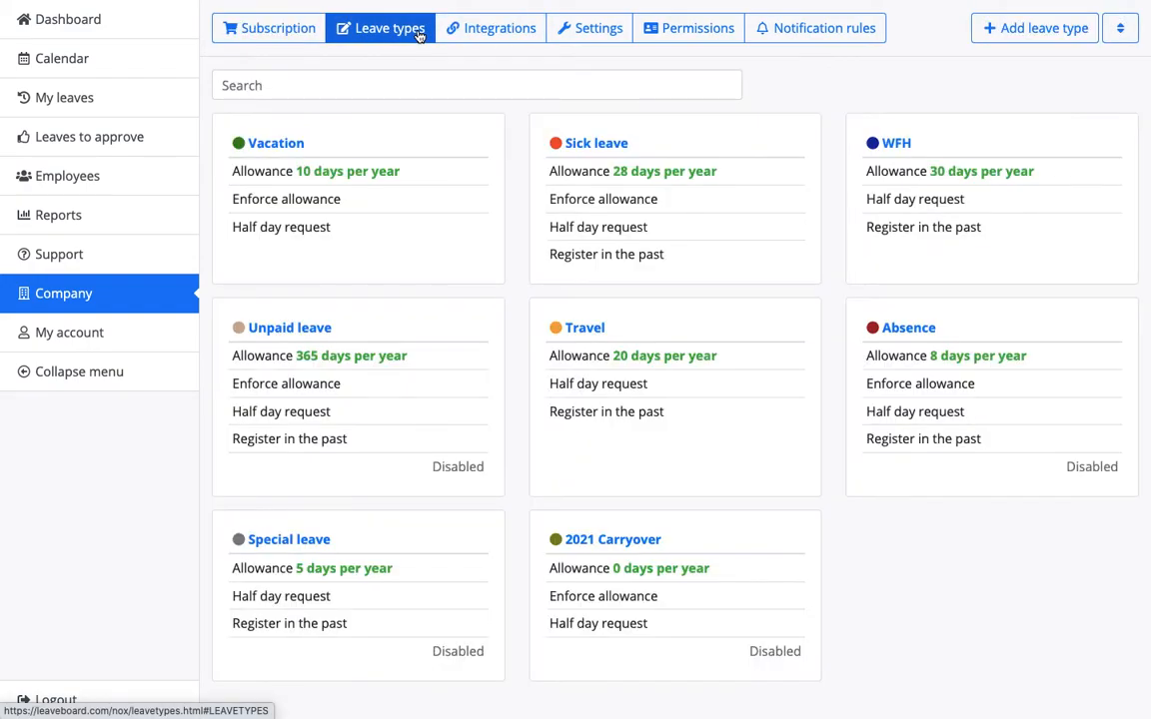
left_click(494, 31)
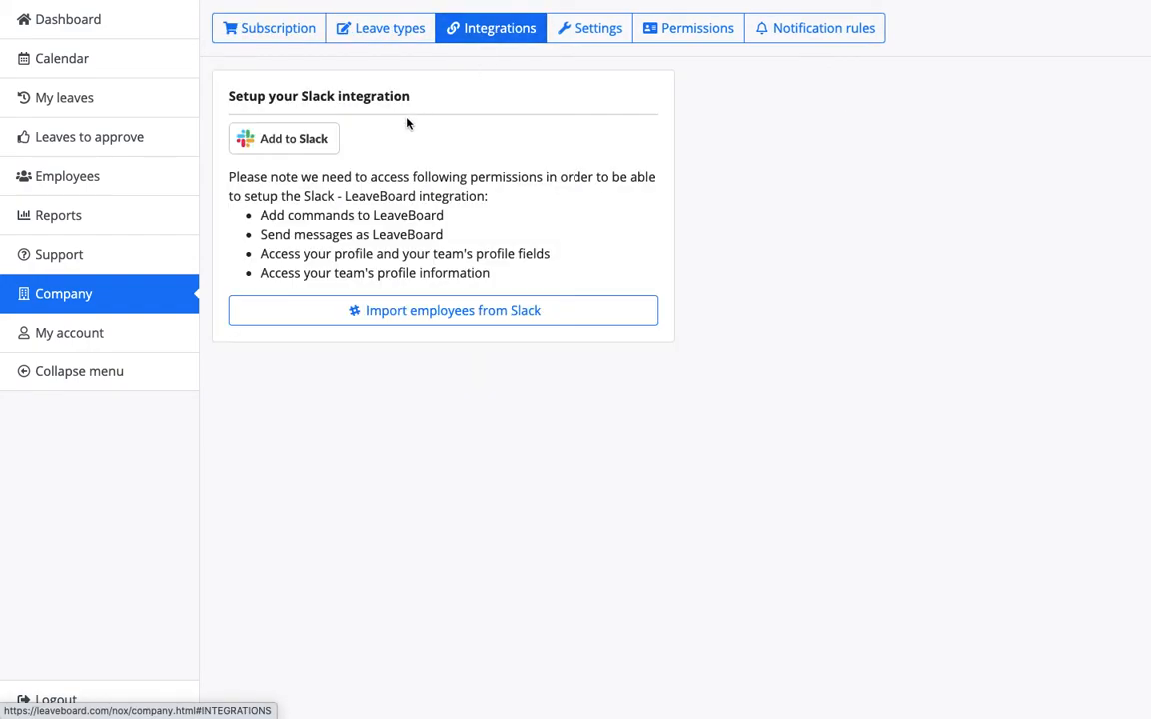
left_click(141, 337)
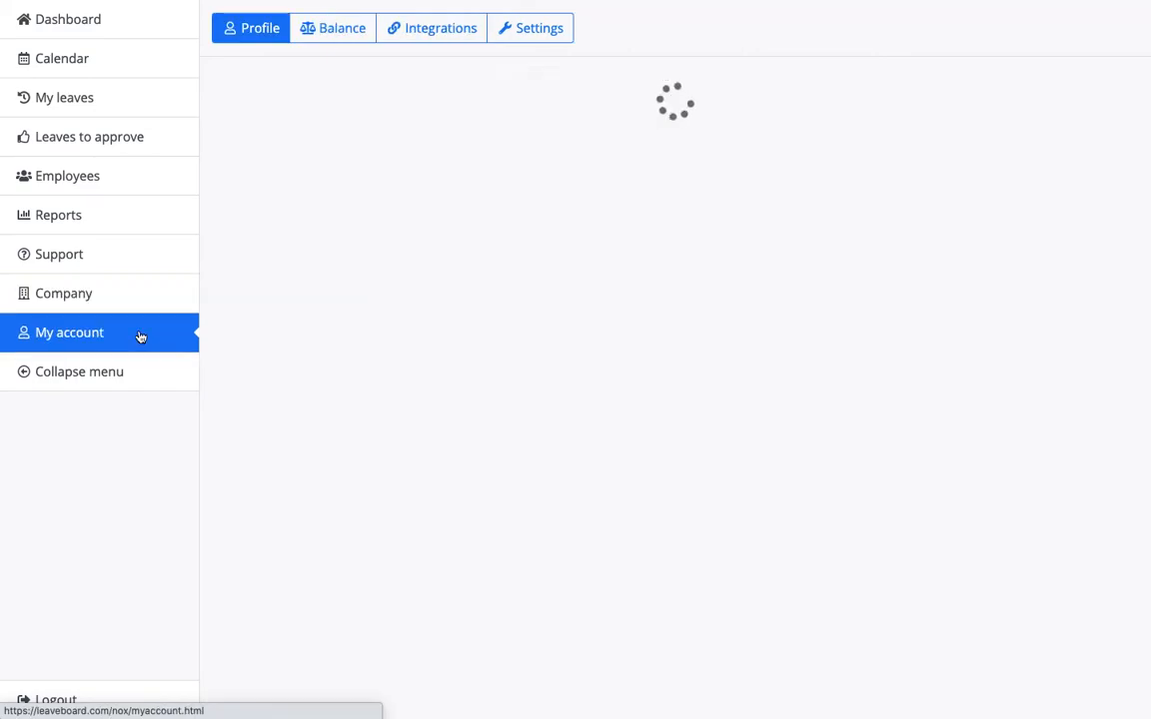
left_click(437, 36)
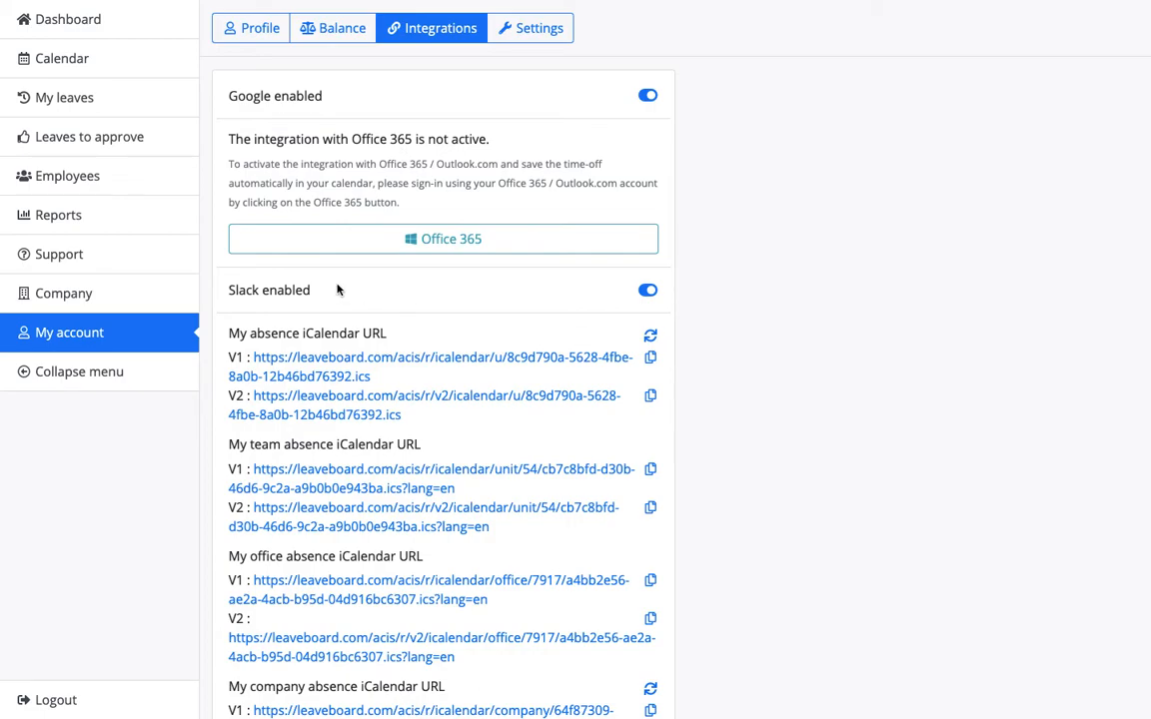
left_click(108, 295)
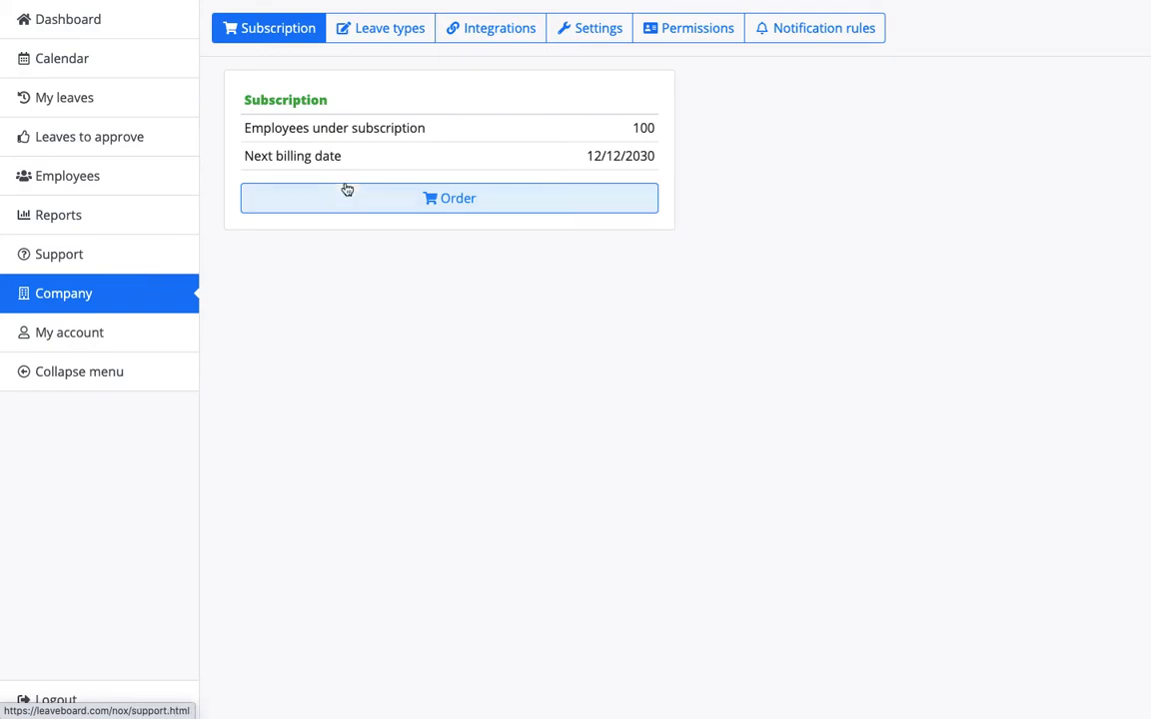
left_click(490, 36)
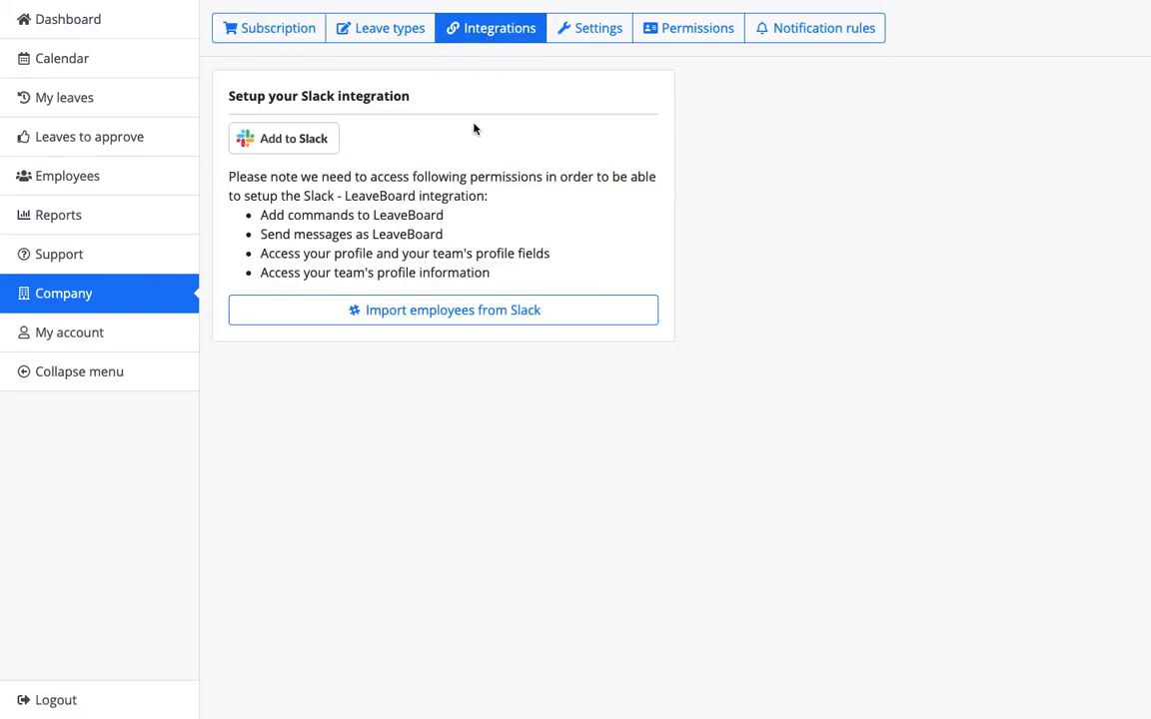
Review the editable company settings, including the name format options, and the editable company permissions.
left_click(578, 31)
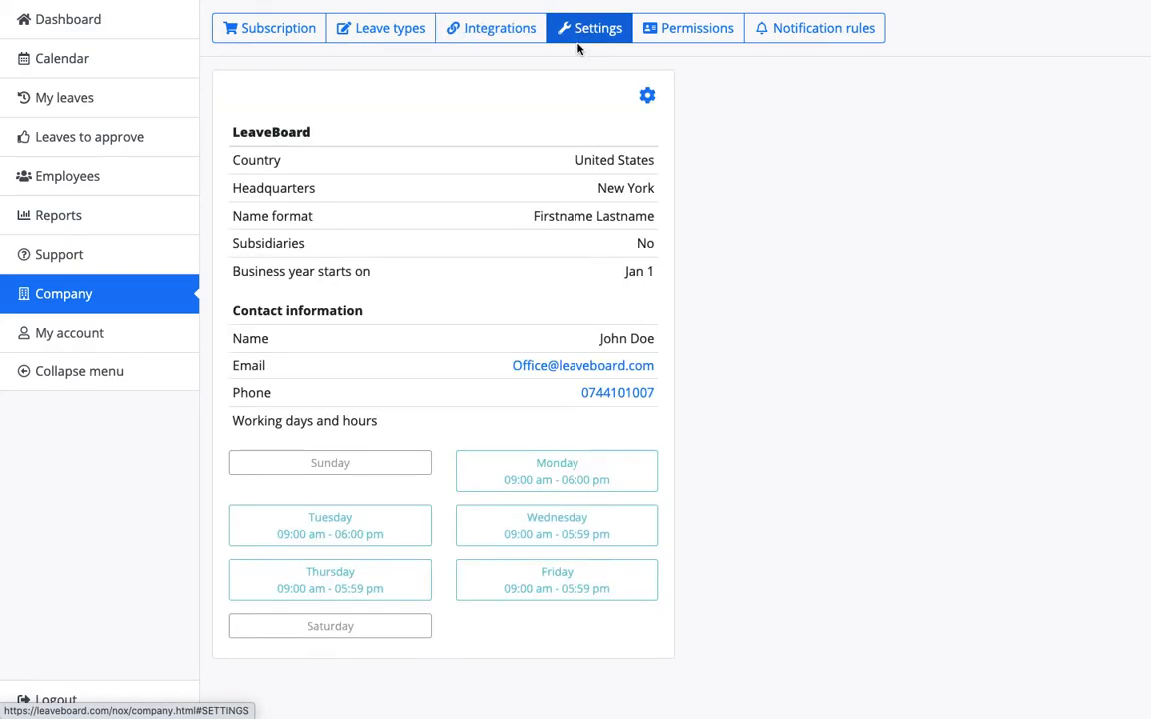
left_click(646, 97)
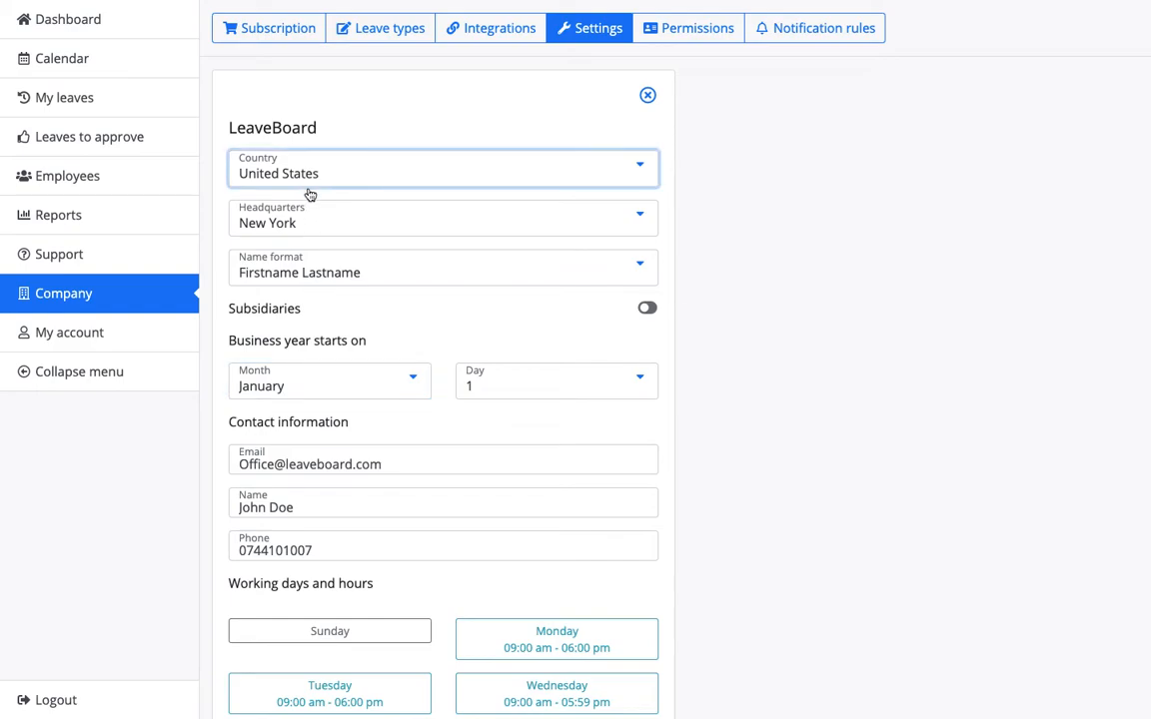
left_click(317, 275)
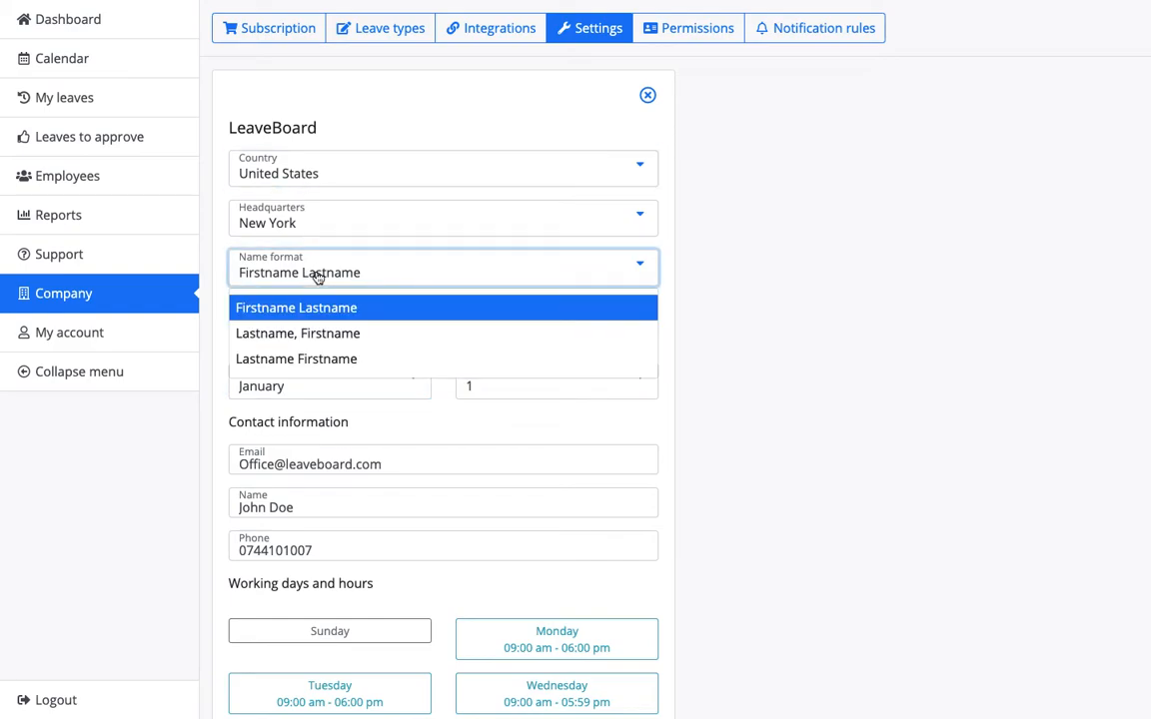
left_click(317, 276)
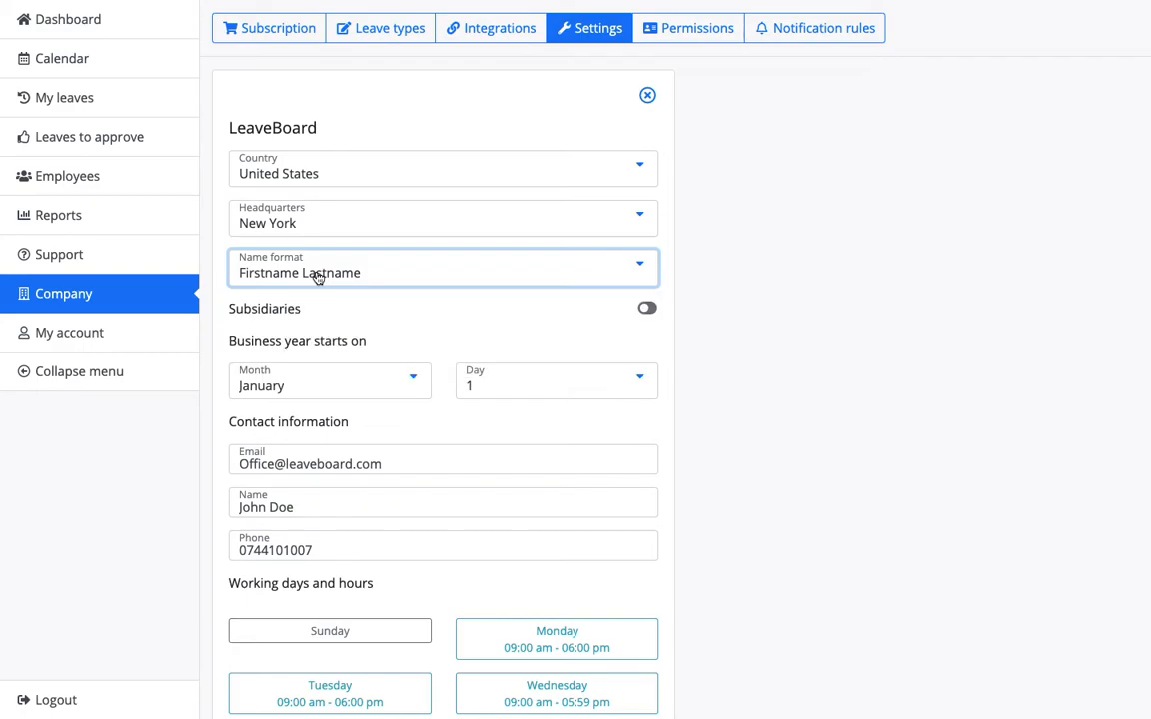
scroll(520, 284, "down", 3)
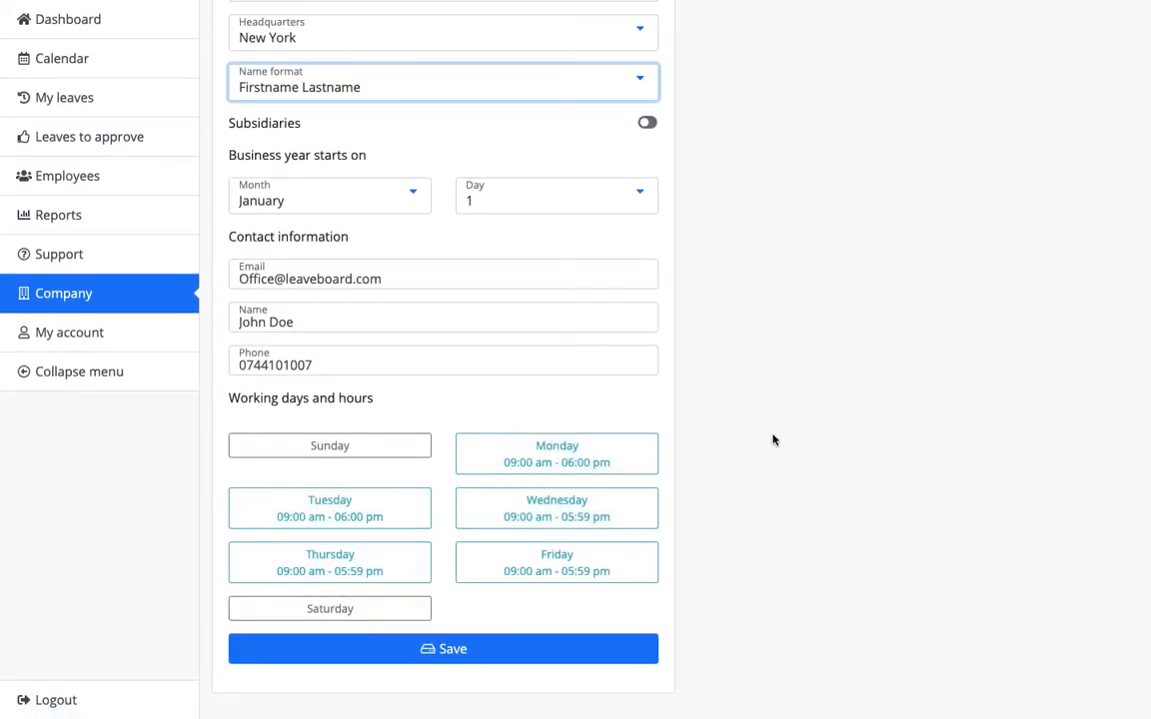
scroll(772, 439, "up", 3)
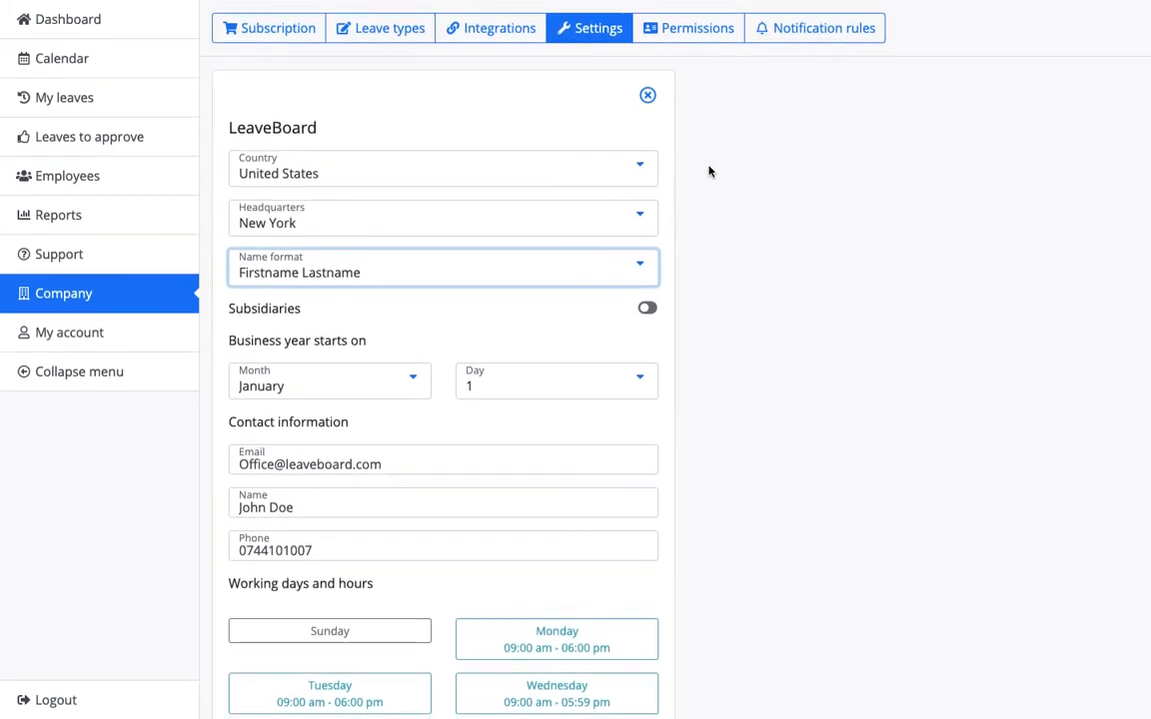
left_click(640, 33)
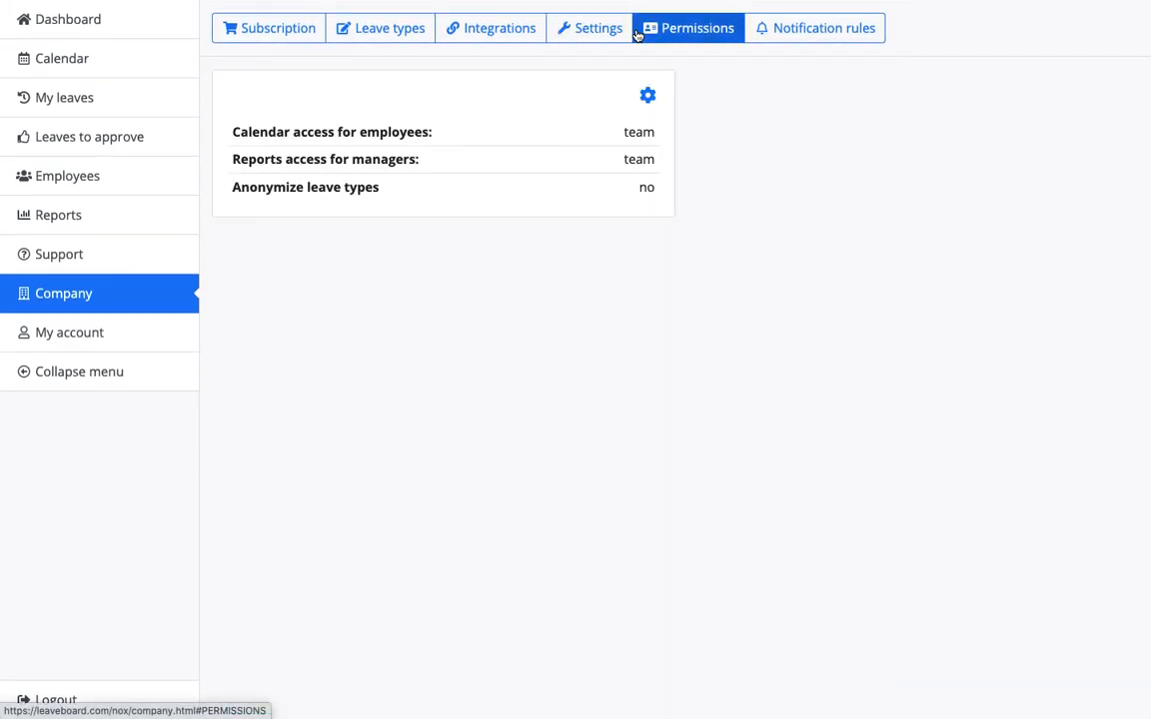
left_click(646, 96)
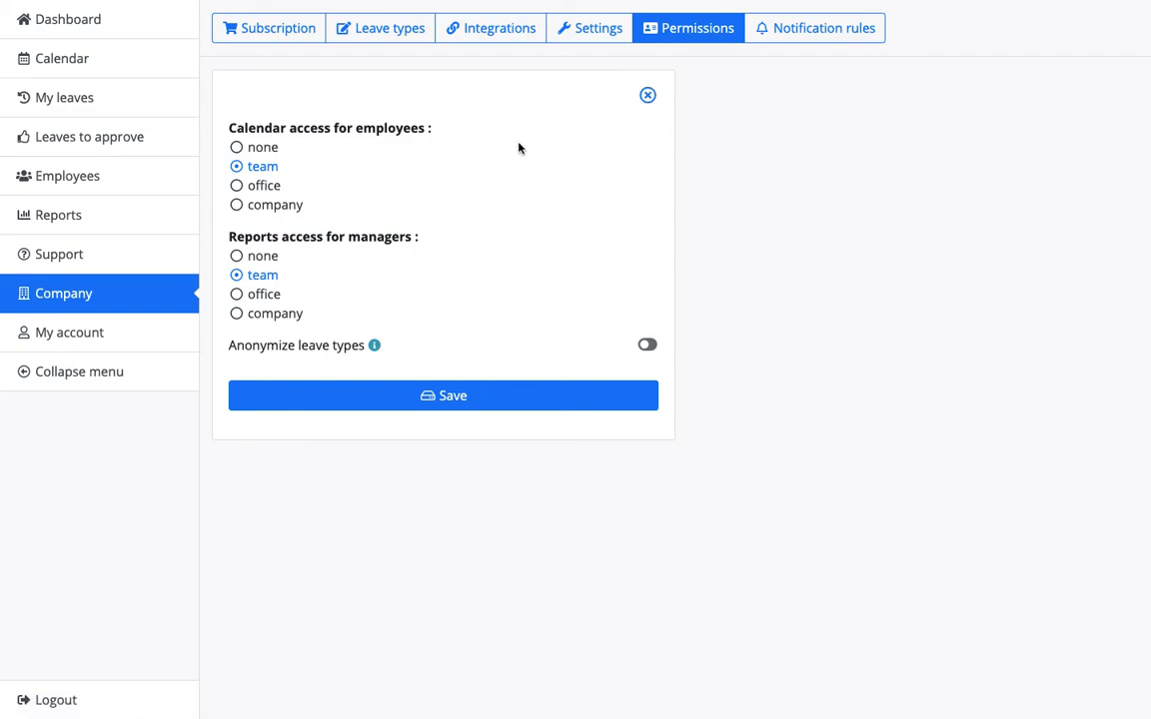
Browse the support knowledge base's Leave Management and Using LeaveBoard article lists.
left_click(152, 267)
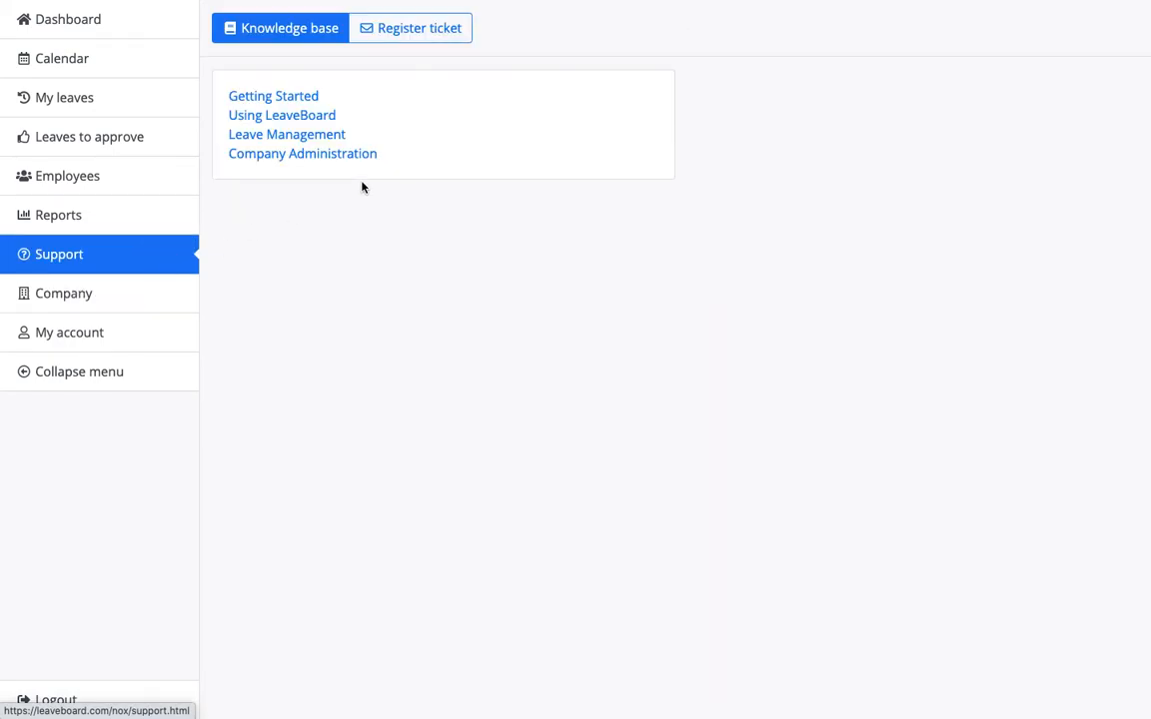
left_click(291, 150)
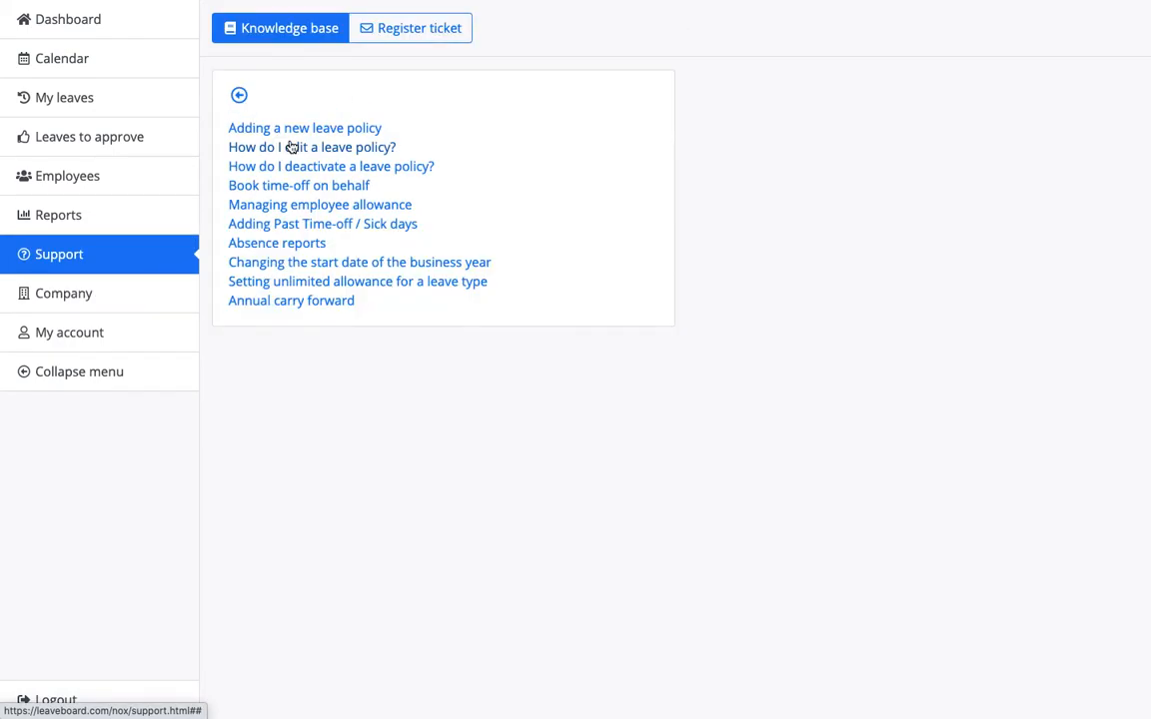
left_click(239, 95)
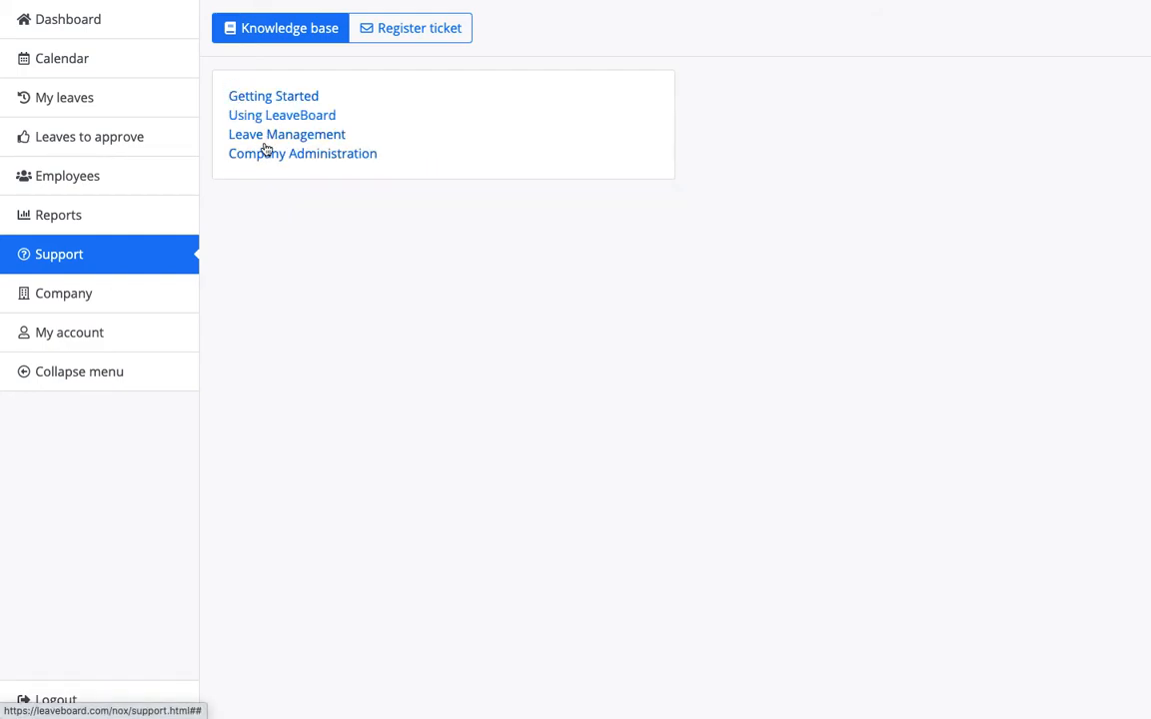
left_click(245, 135)
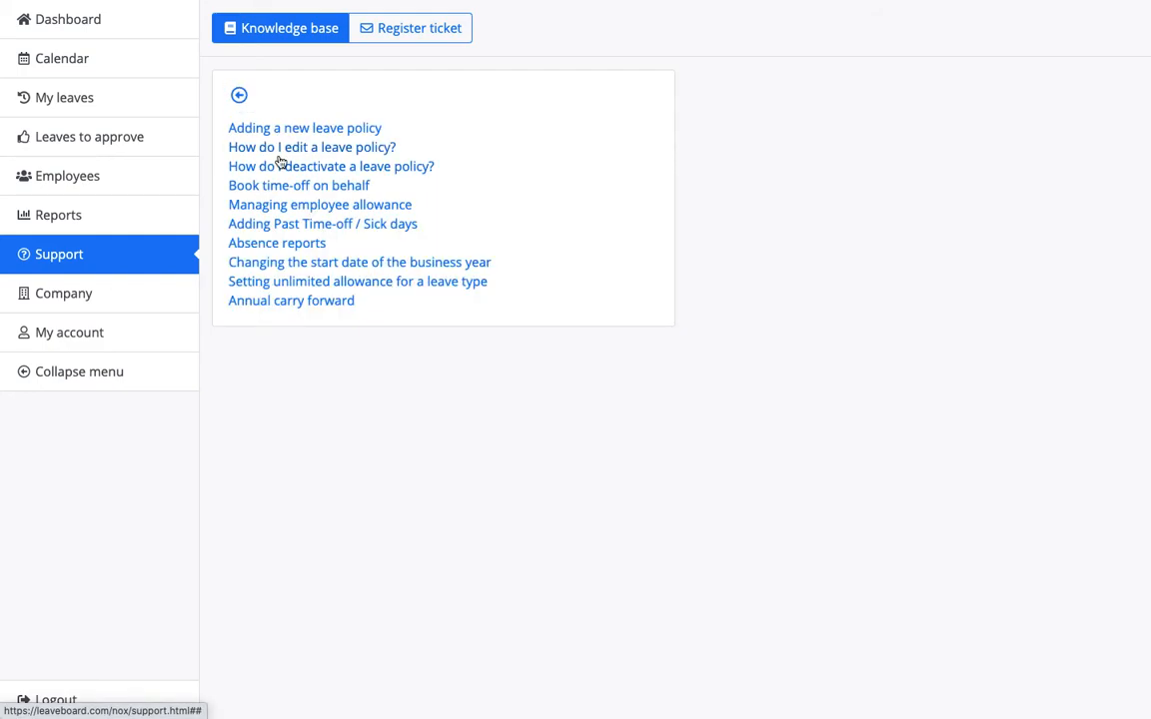
left_click(240, 97)
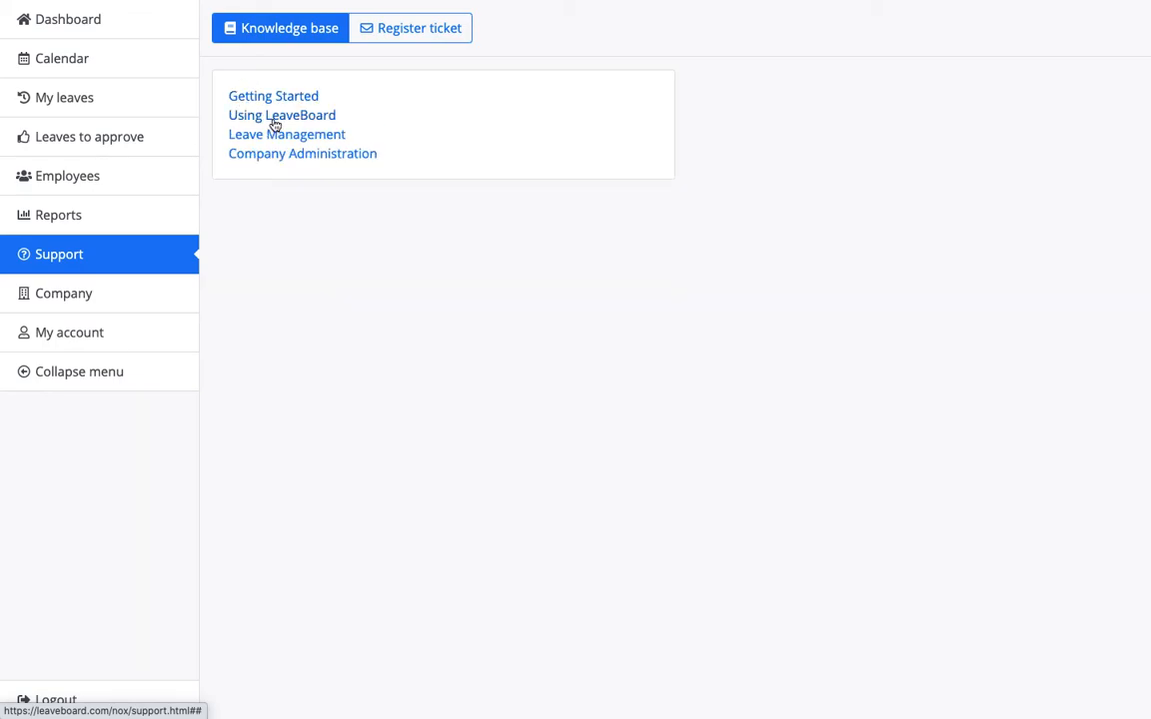
left_click(274, 117)
left_click(241, 97)
Read the Setup permissions and Setting employee access levels articles under Company Administration.
left_click(245, 152)
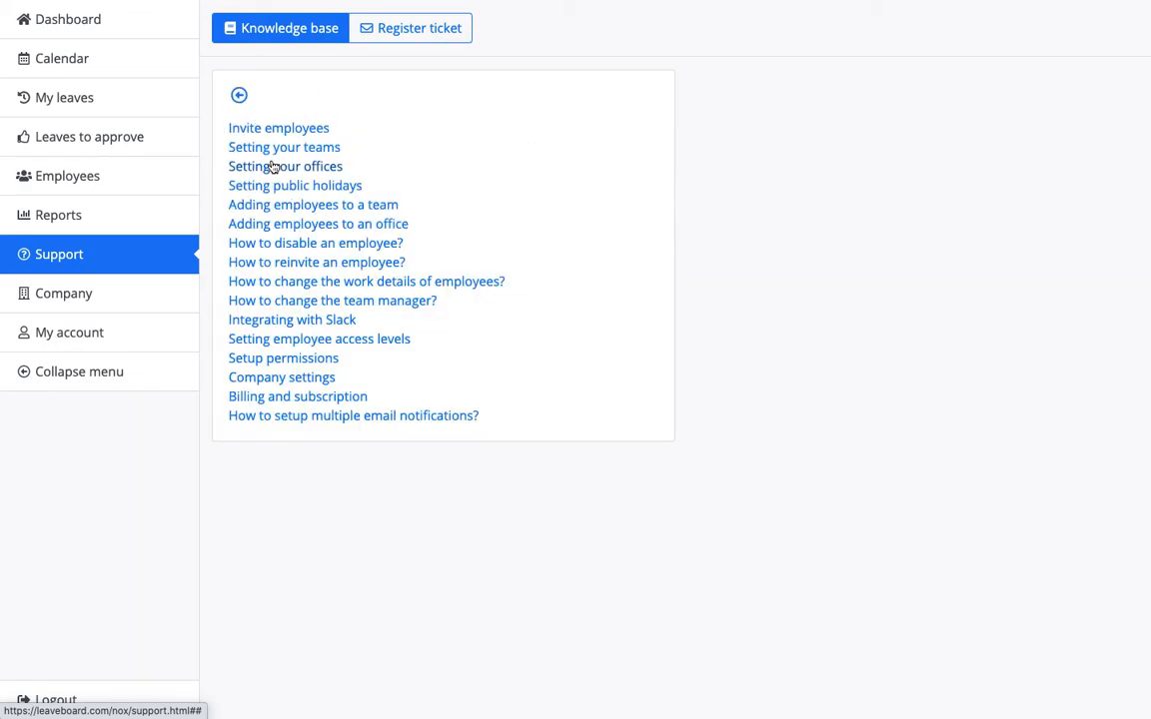
left_click(293, 357)
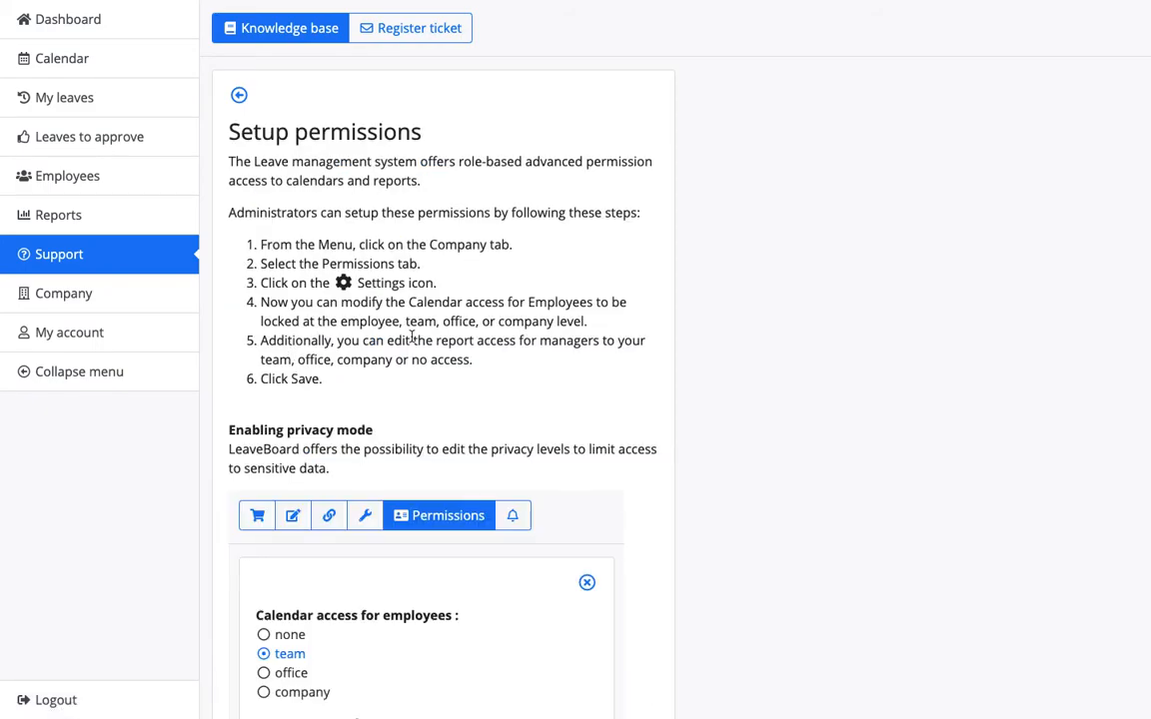
left_click(236, 96)
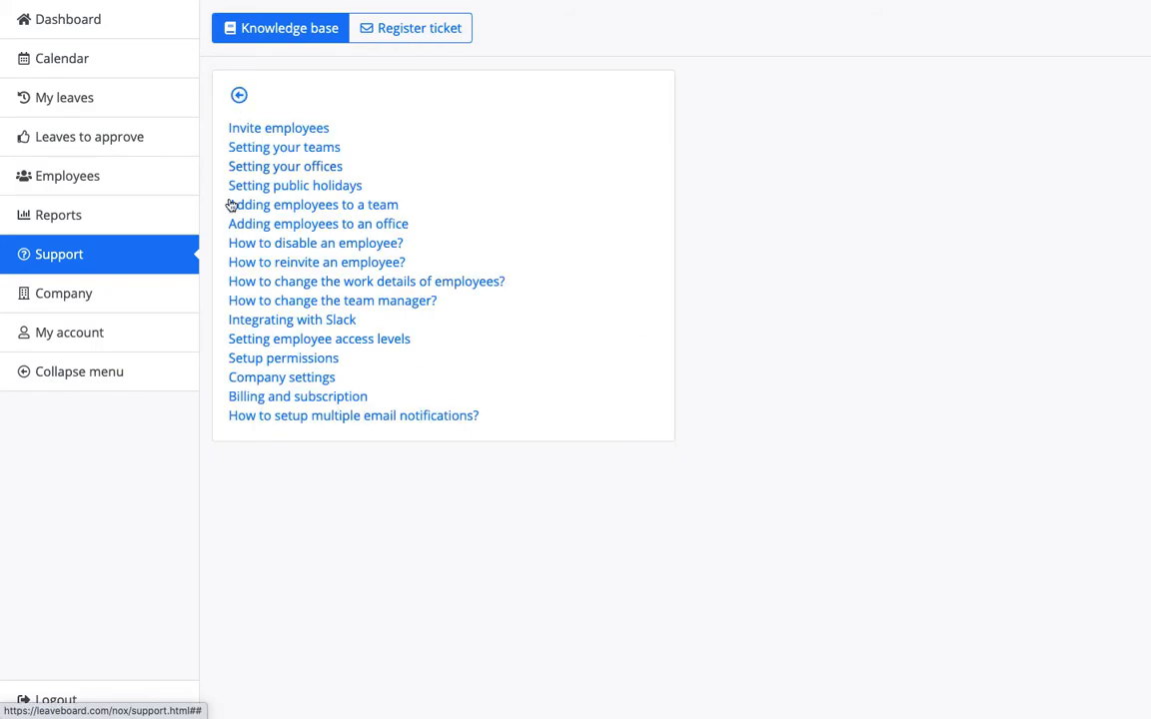
left_click(262, 342)
scroll(375, 398, "down", 2)
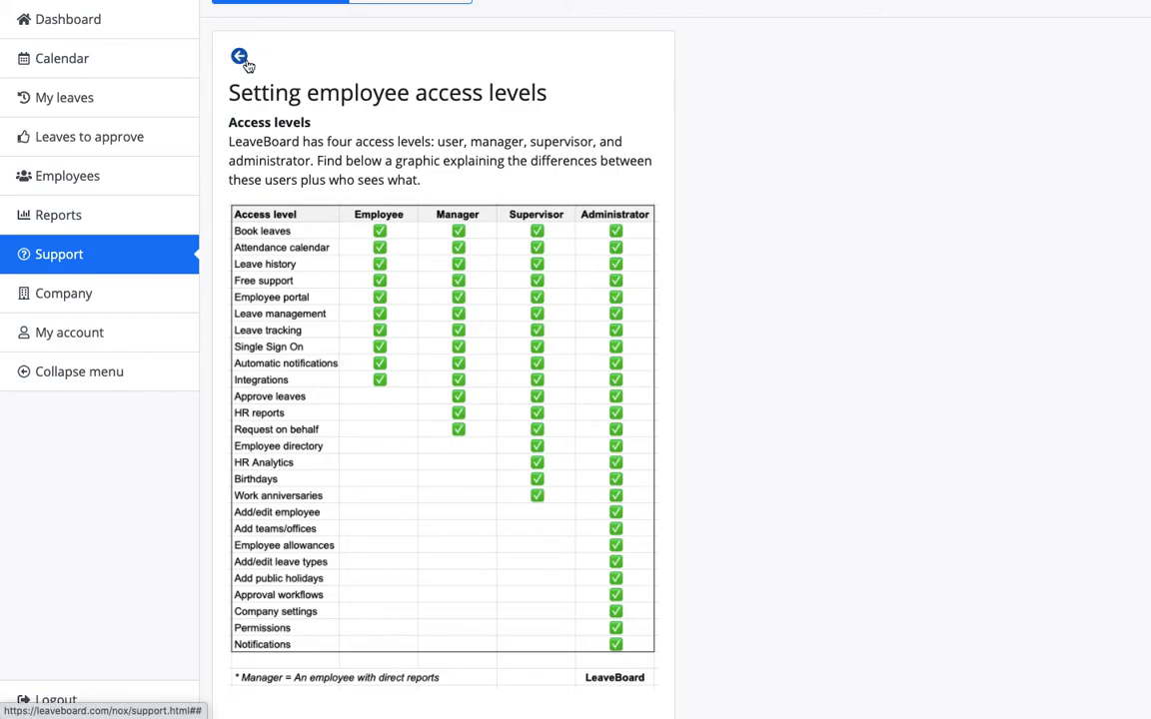
Try company as the calendar access for employees in the company permissions, and view the company calendar.
left_click(136, 296)
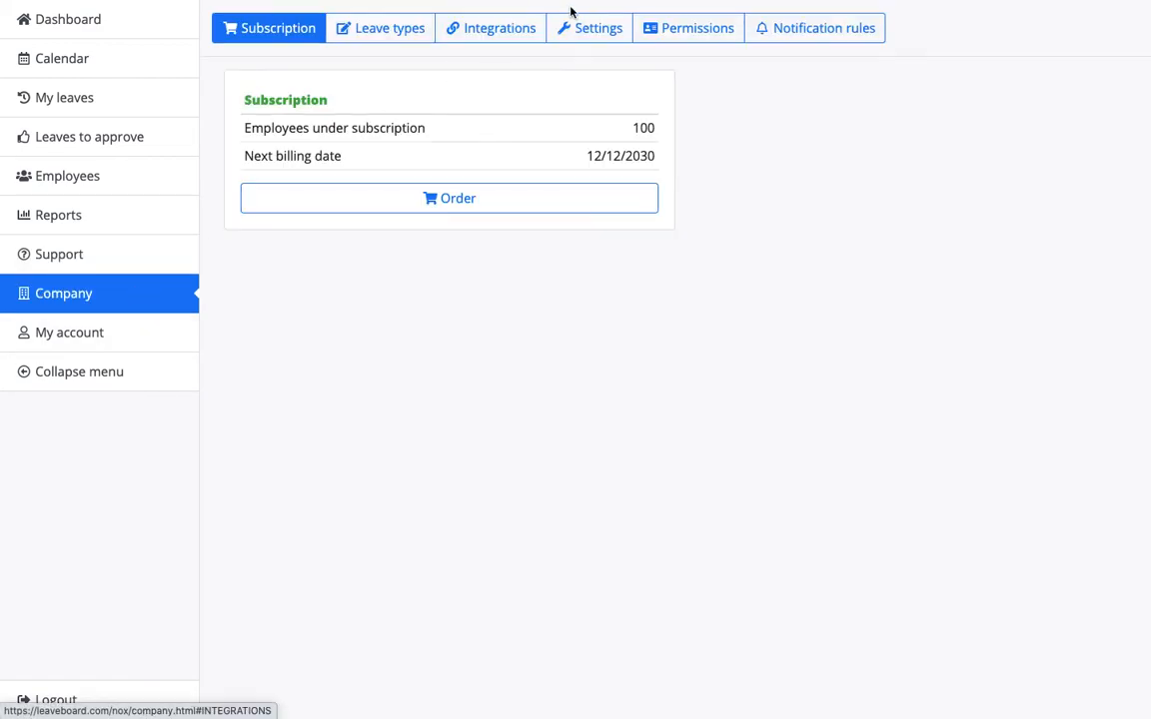
left_click(693, 31)
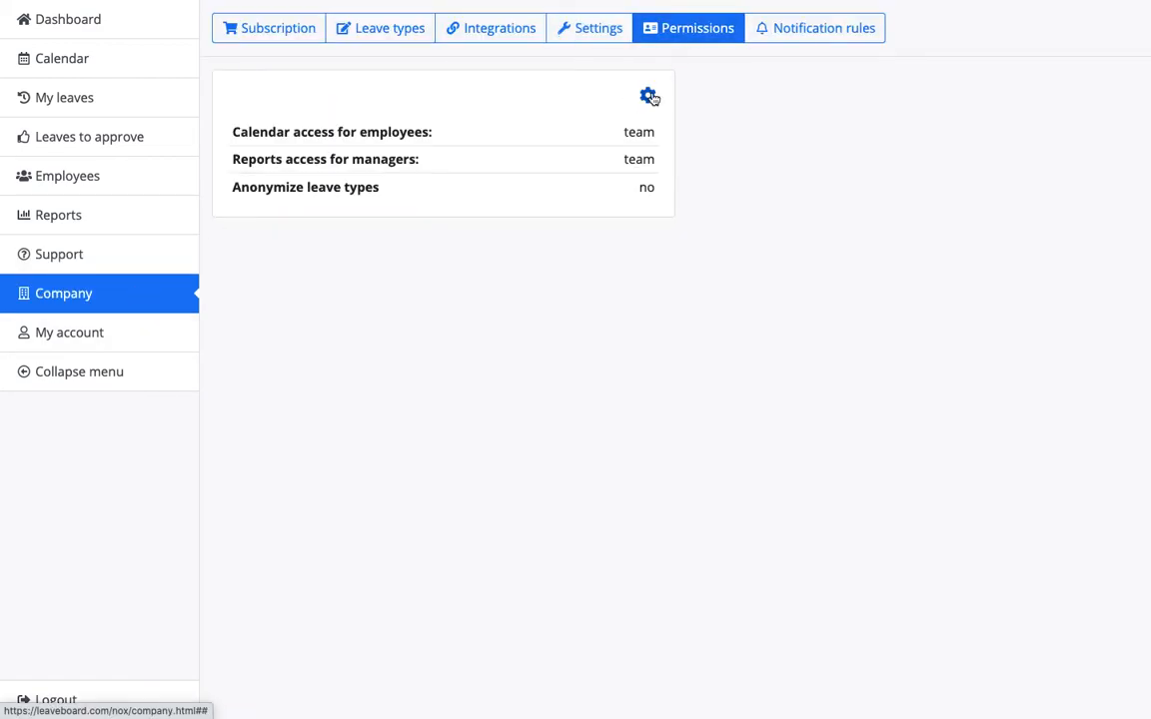
left_click(649, 96)
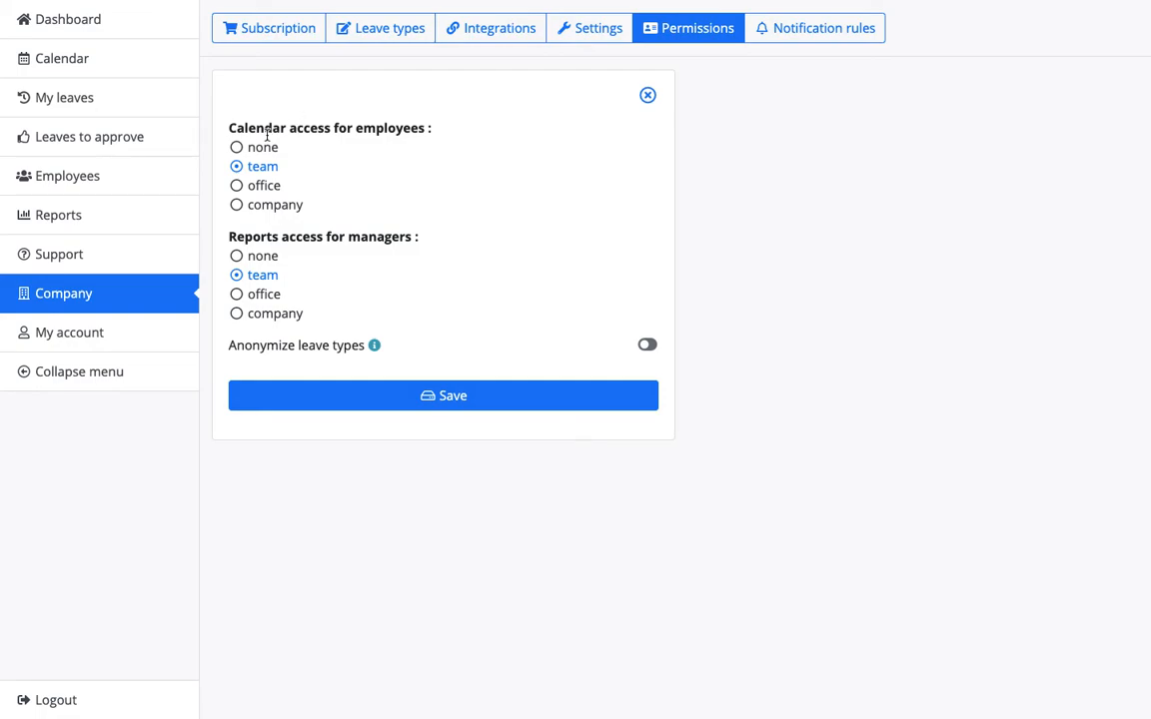
left_click(269, 208)
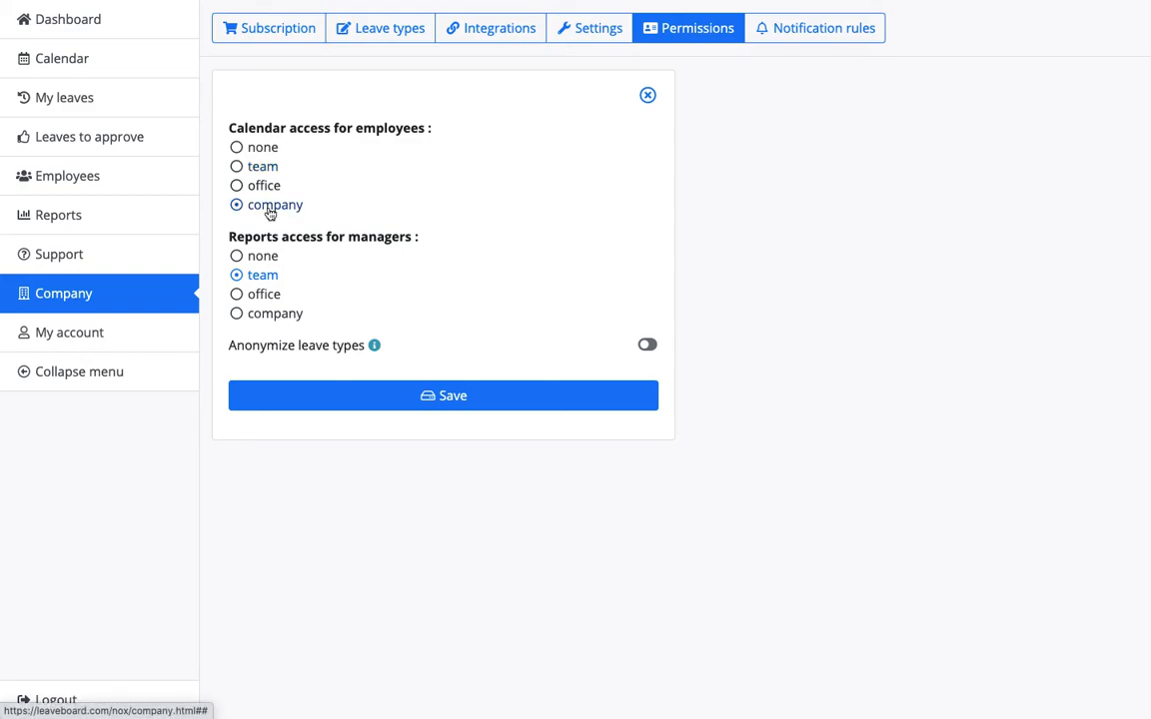
left_click(131, 77)
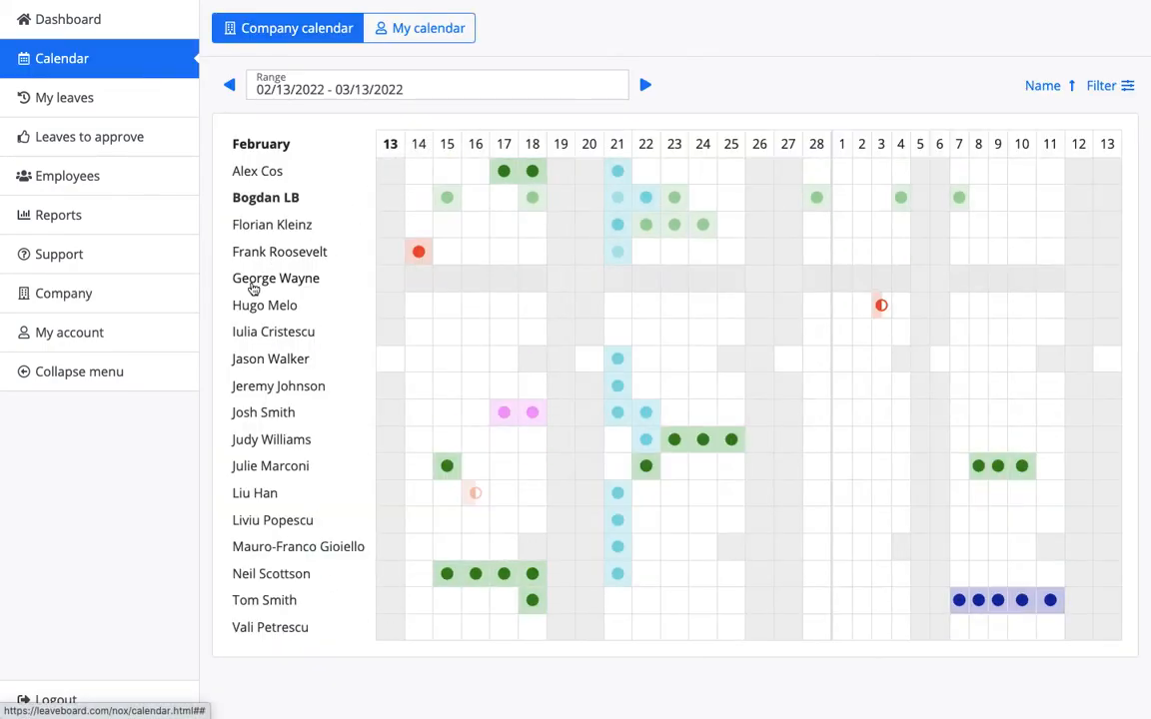
Reopen the company permissions for editing to review the team calendar access, and look at the calendar on the dashboard.
left_click(78, 293)
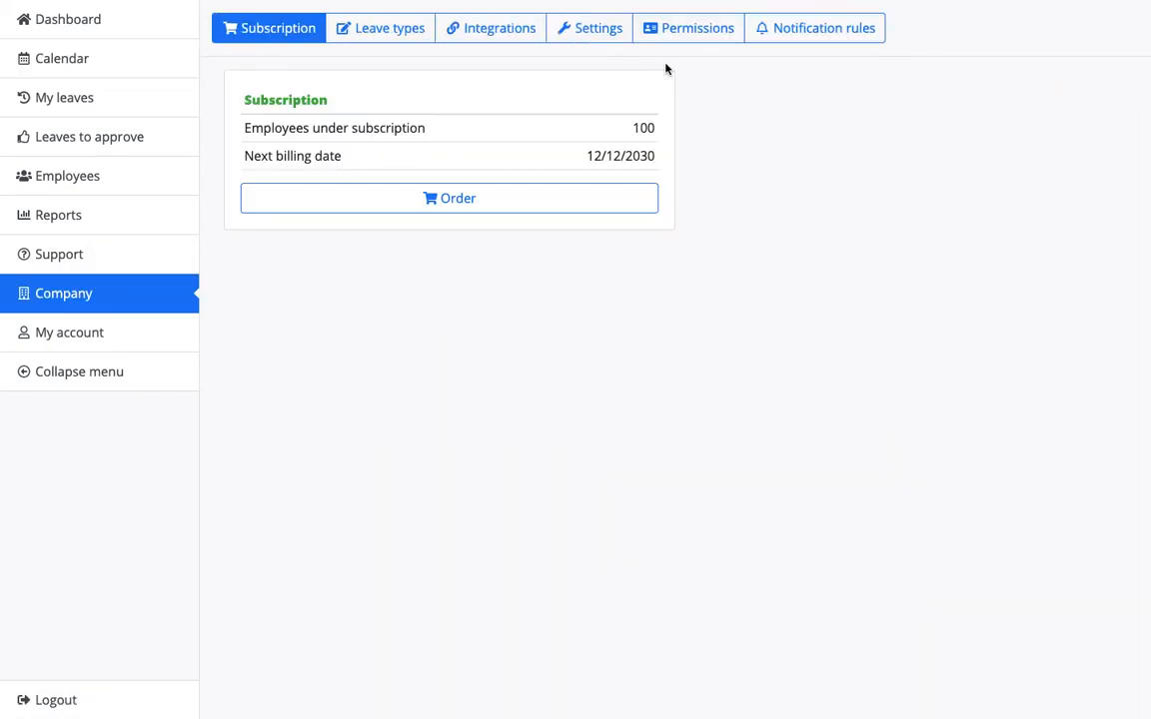
left_click(686, 37)
left_click(646, 98)
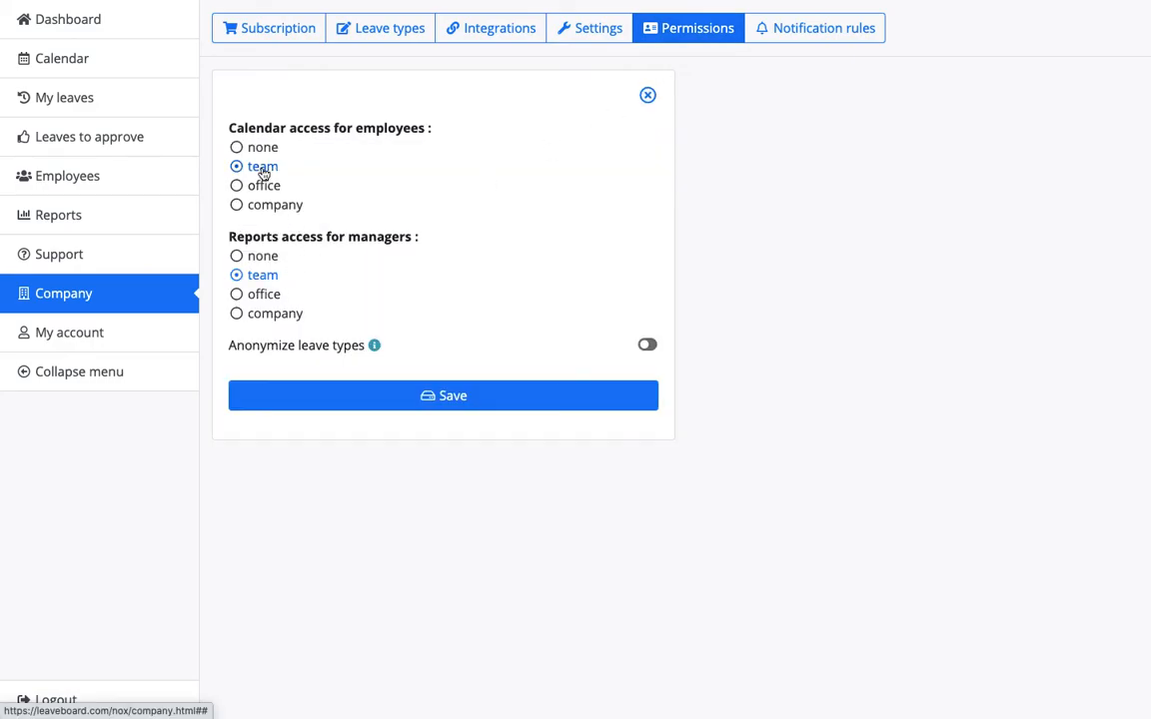
left_click(100, 19)
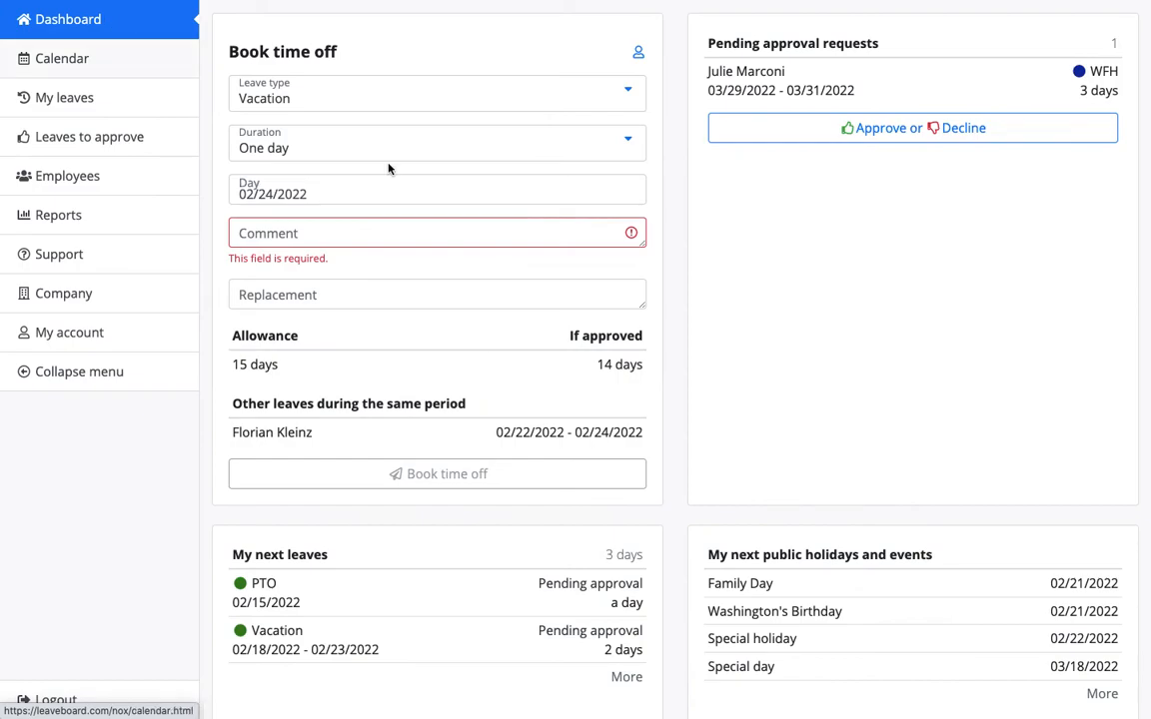
scroll(740, 455, "down", 10)
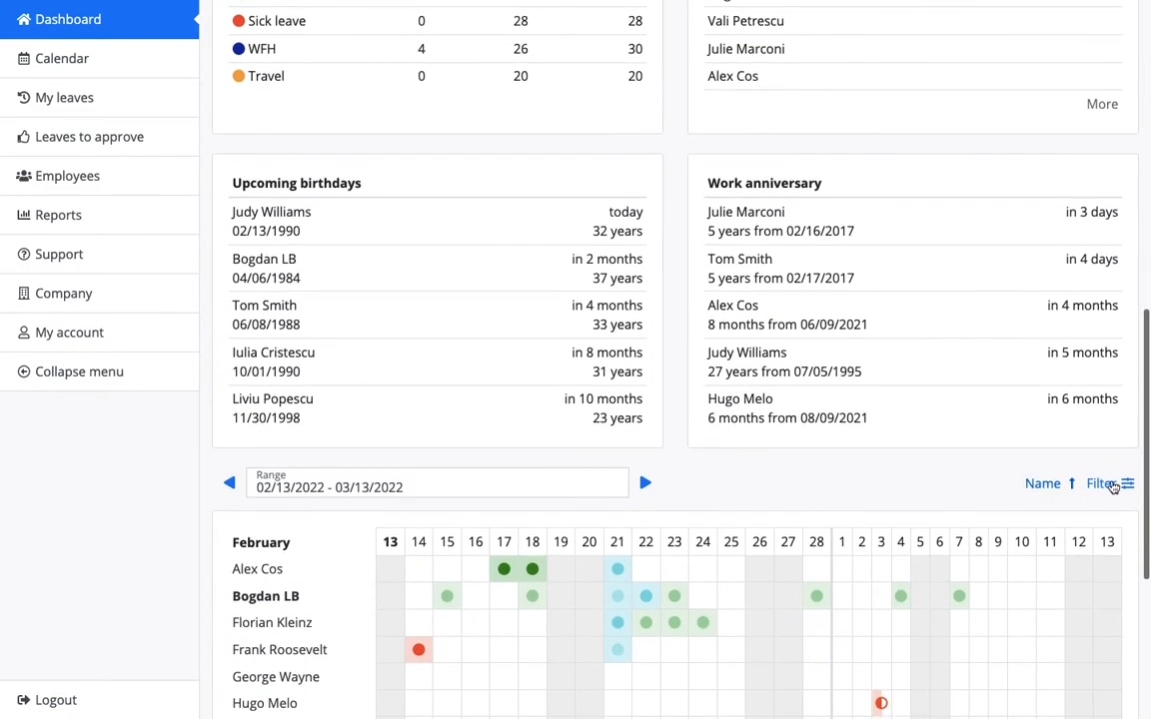
Filter the dashboard calendar by the Design team.
left_click(1102, 483)
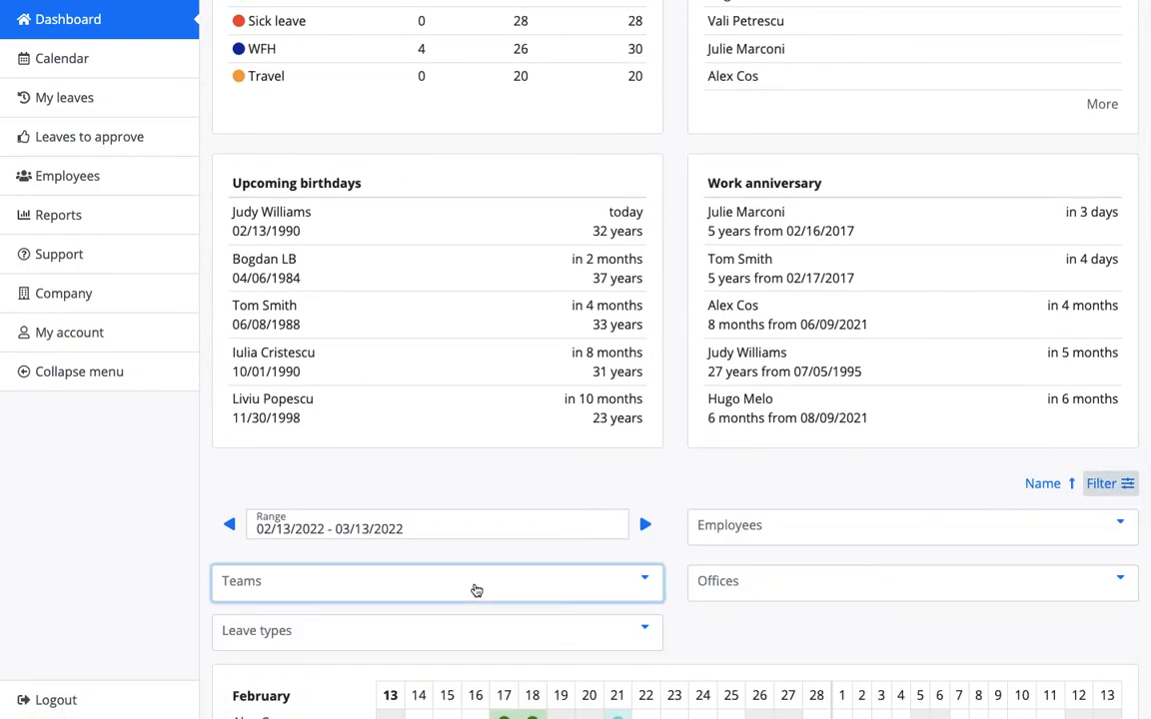
left_click(477, 590)
left_click(345, 620)
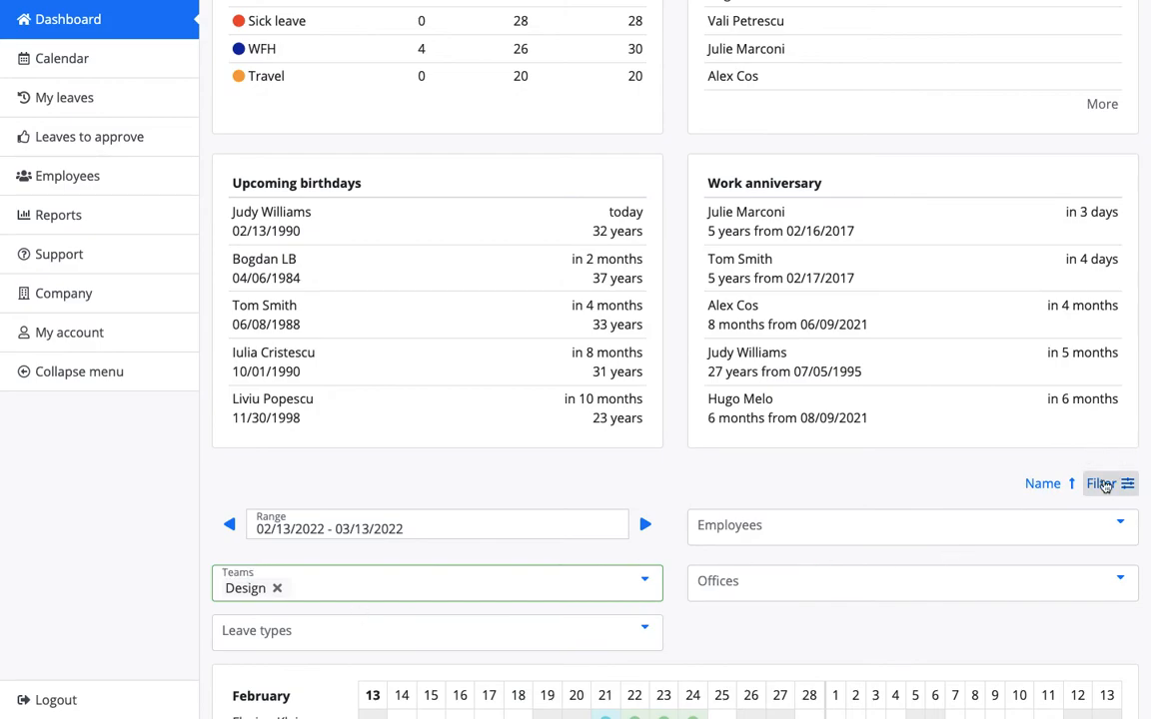
Open the company permissions for editing to review the calendar and reports access options.
left_click(165, 281)
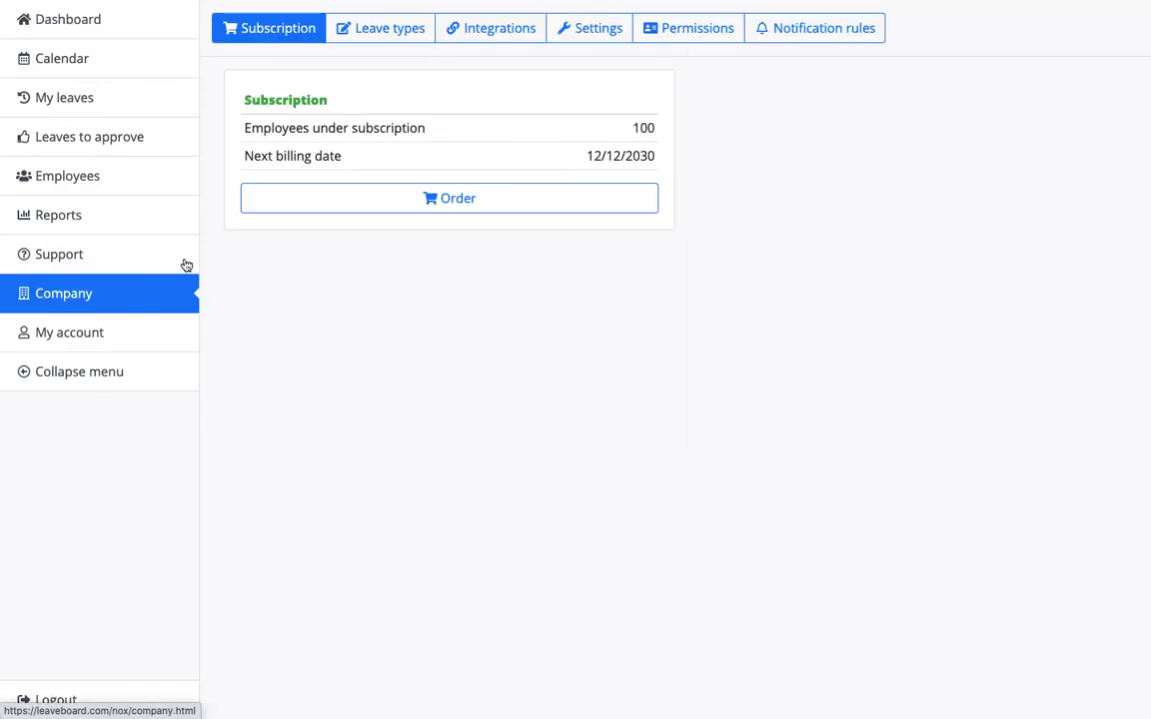
left_click(717, 32)
left_click(647, 95)
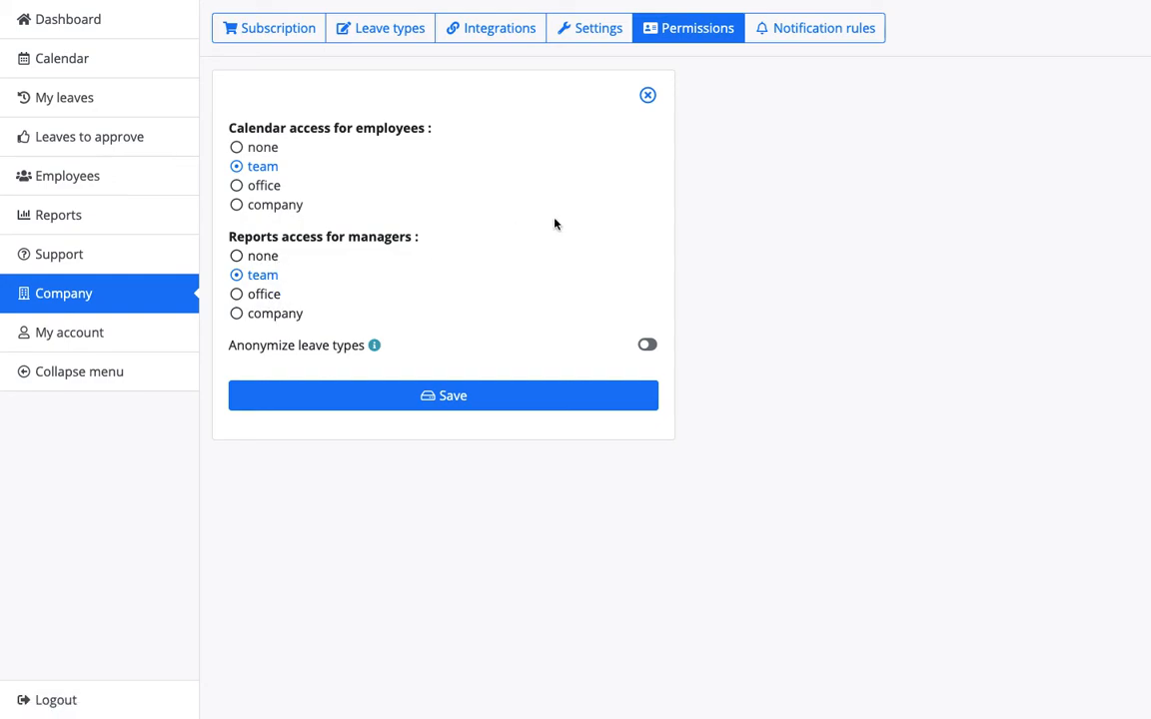
View the company's notification rules, check the employee list, and return to the notification rules.
left_click(804, 33)
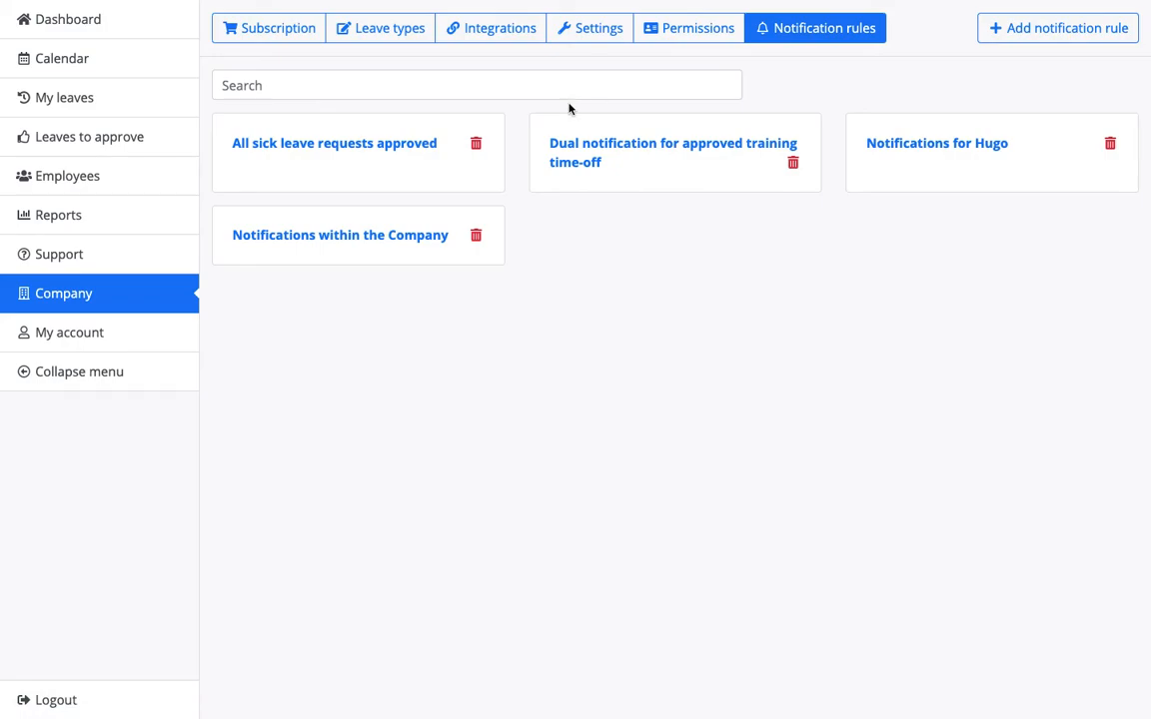
left_click(104, 170)
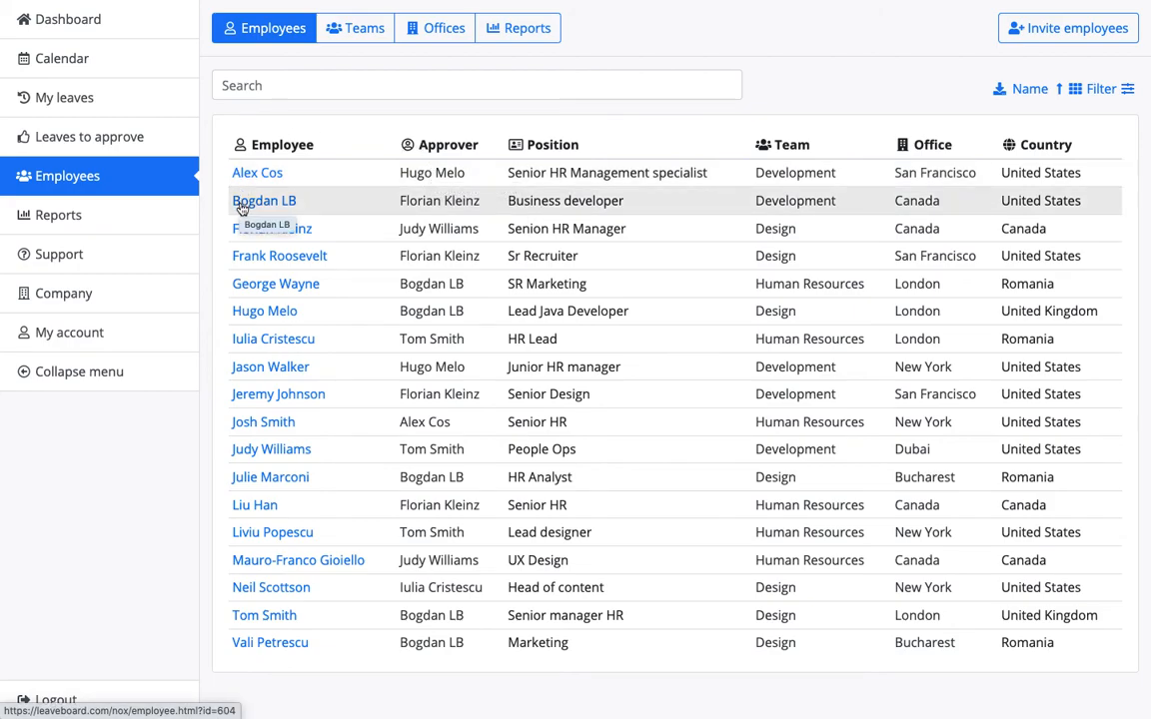
left_click(91, 307)
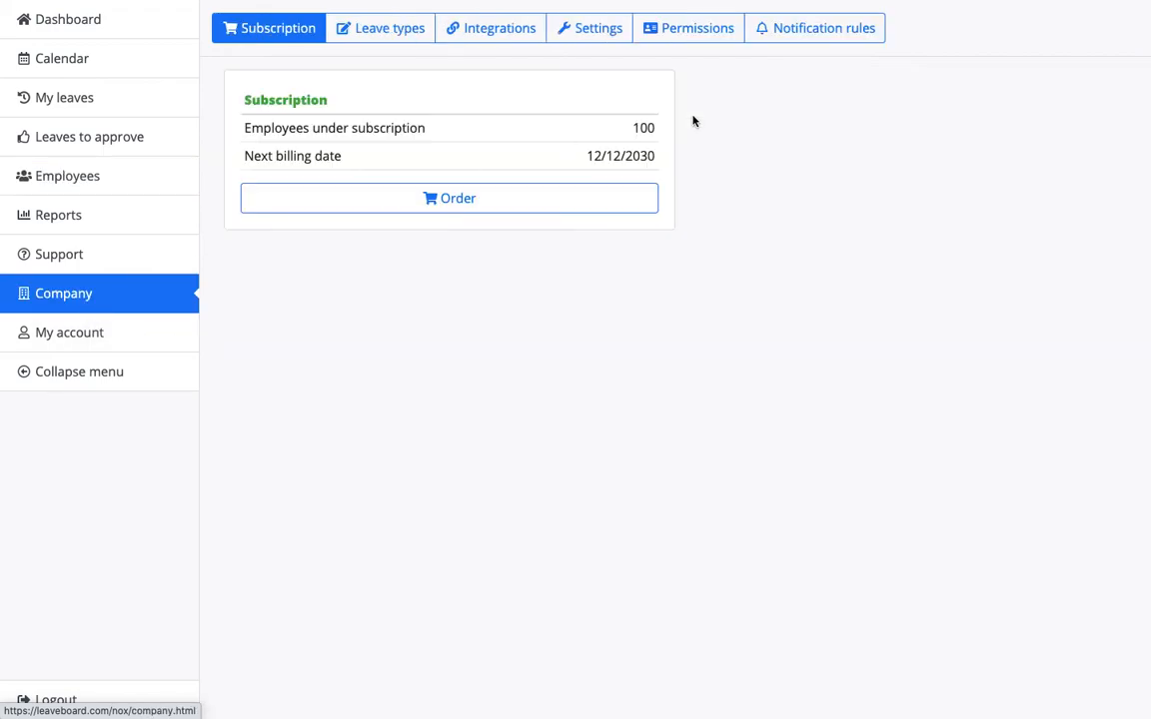
left_click(851, 28)
Open the "All sick leave requests approved" rule for editing and review its leave type and When options.
left_click(494, 144)
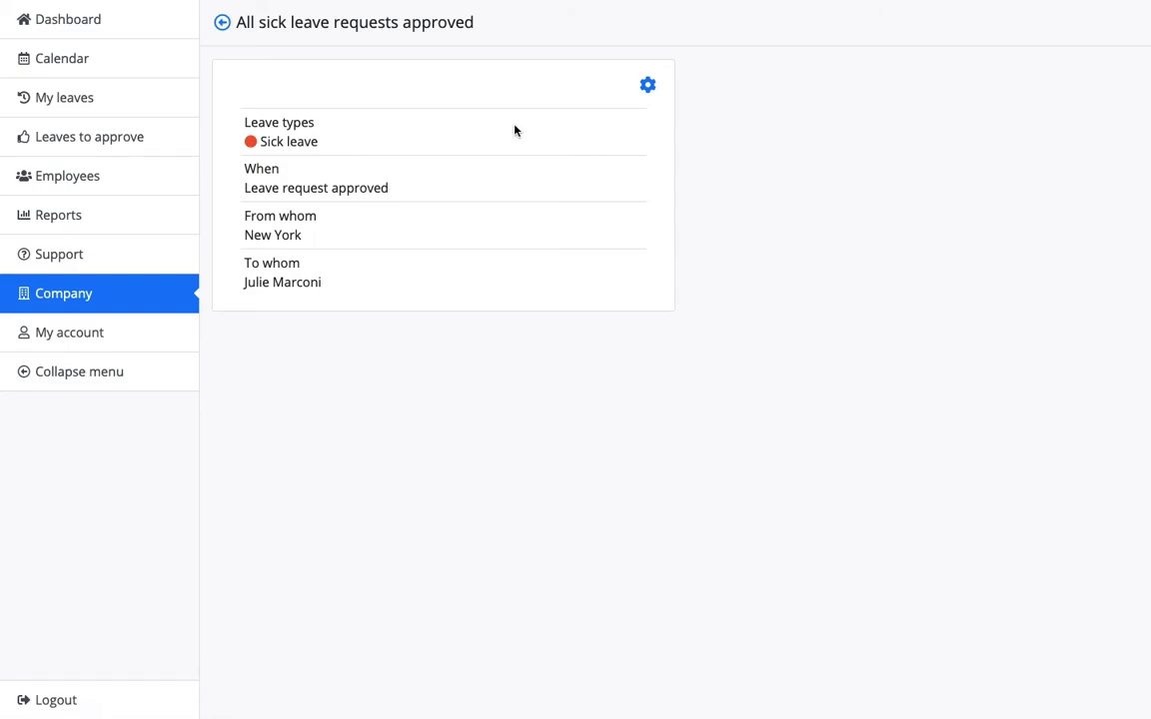
left_click(645, 86)
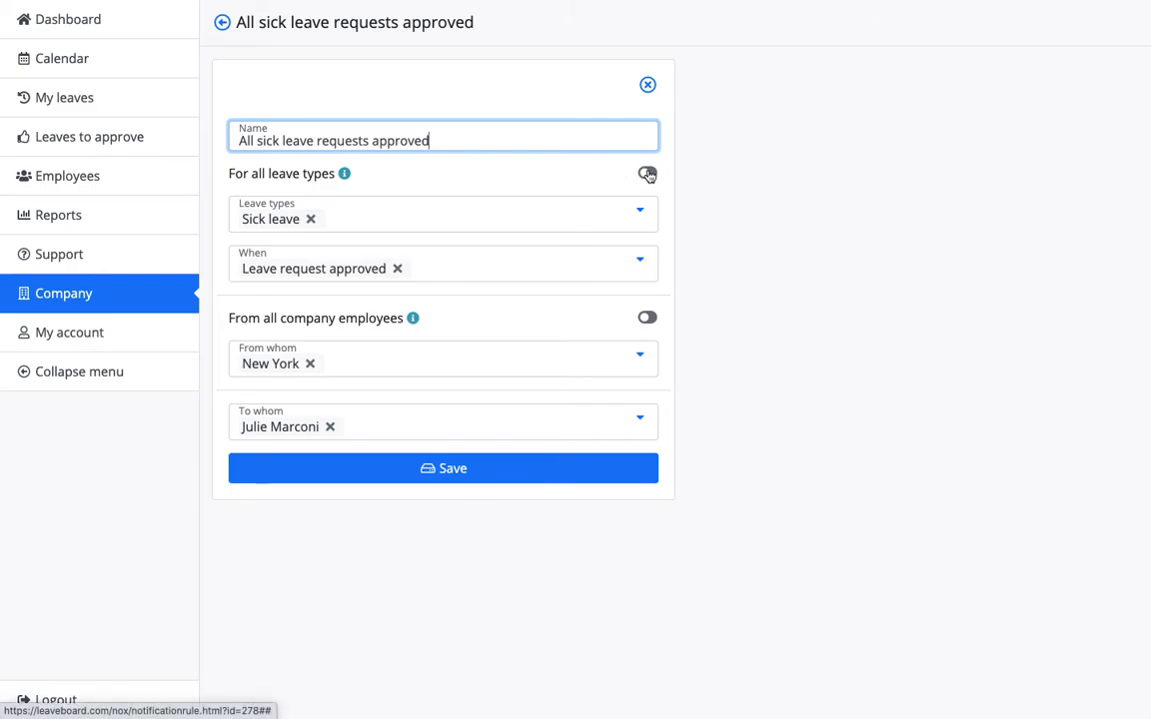
left_click(651, 214)
left_click(651, 216)
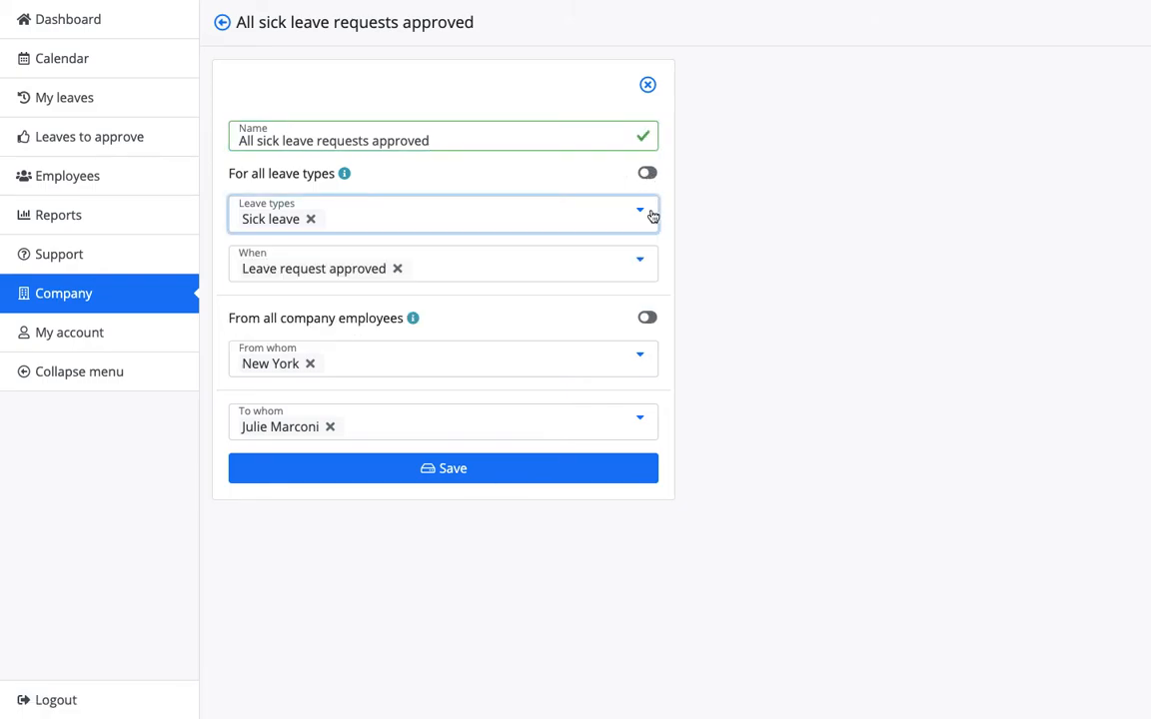
left_click(625, 280)
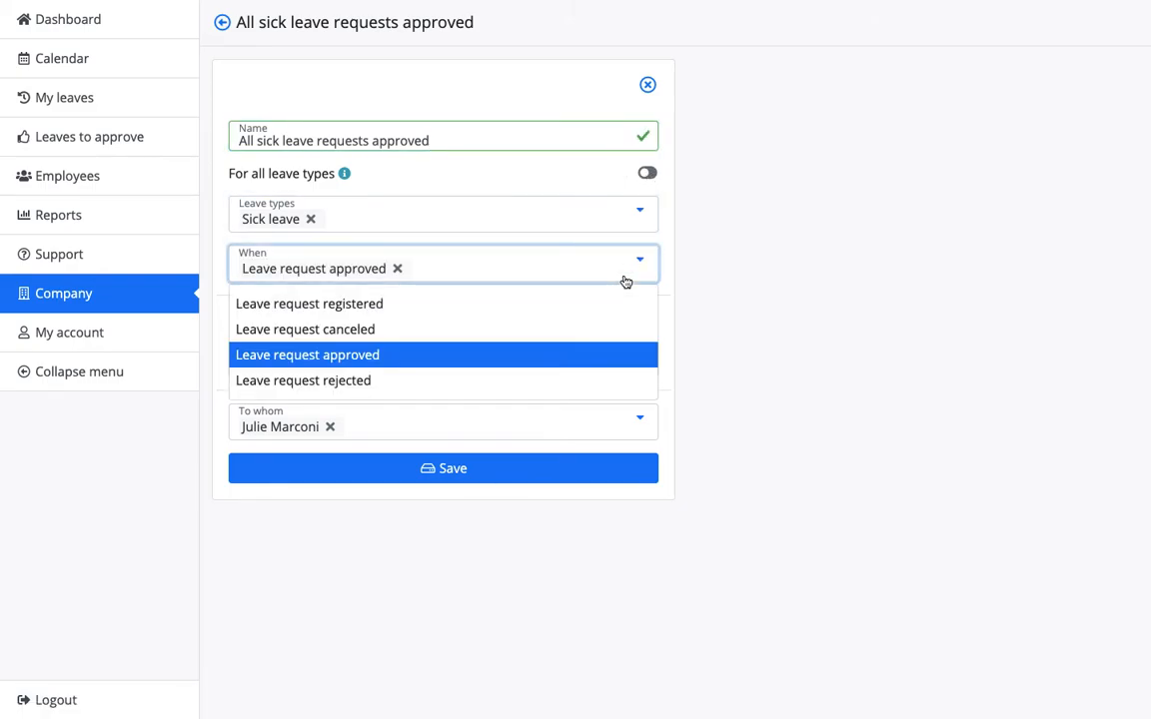
left_click(626, 280)
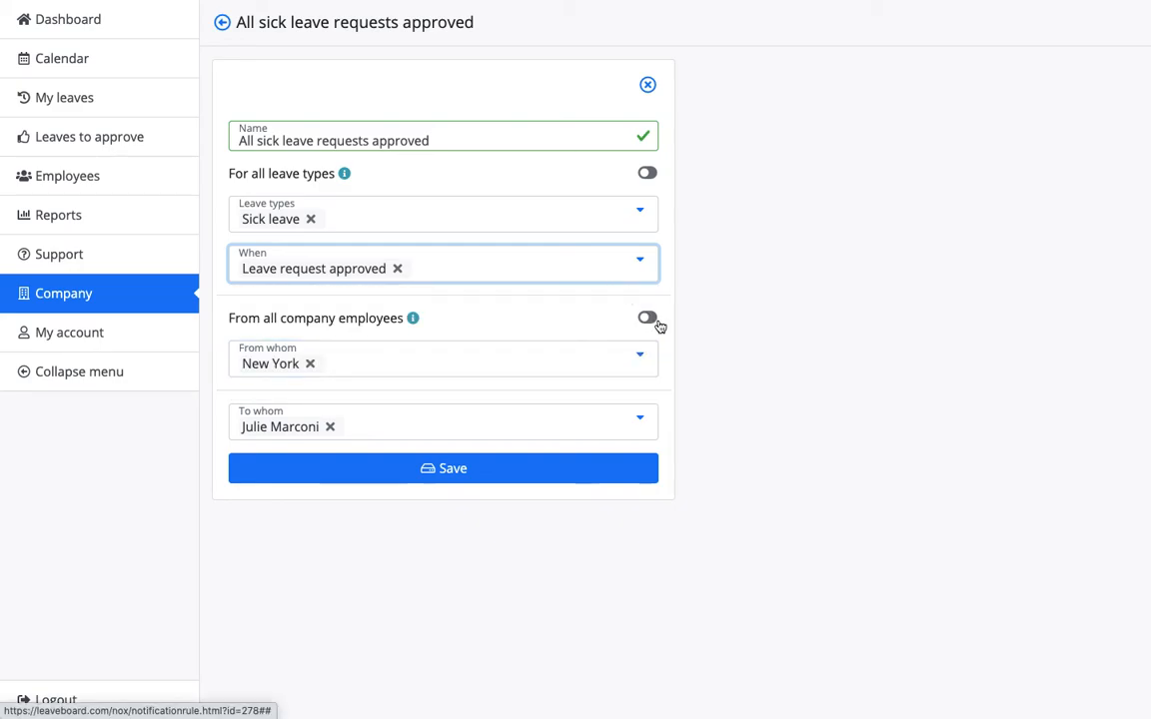
Review the From whom and To whom choices of the sick leave rule, save it, and return to the rules list.
left_click(602, 374)
scroll(548, 536, "down", 5)
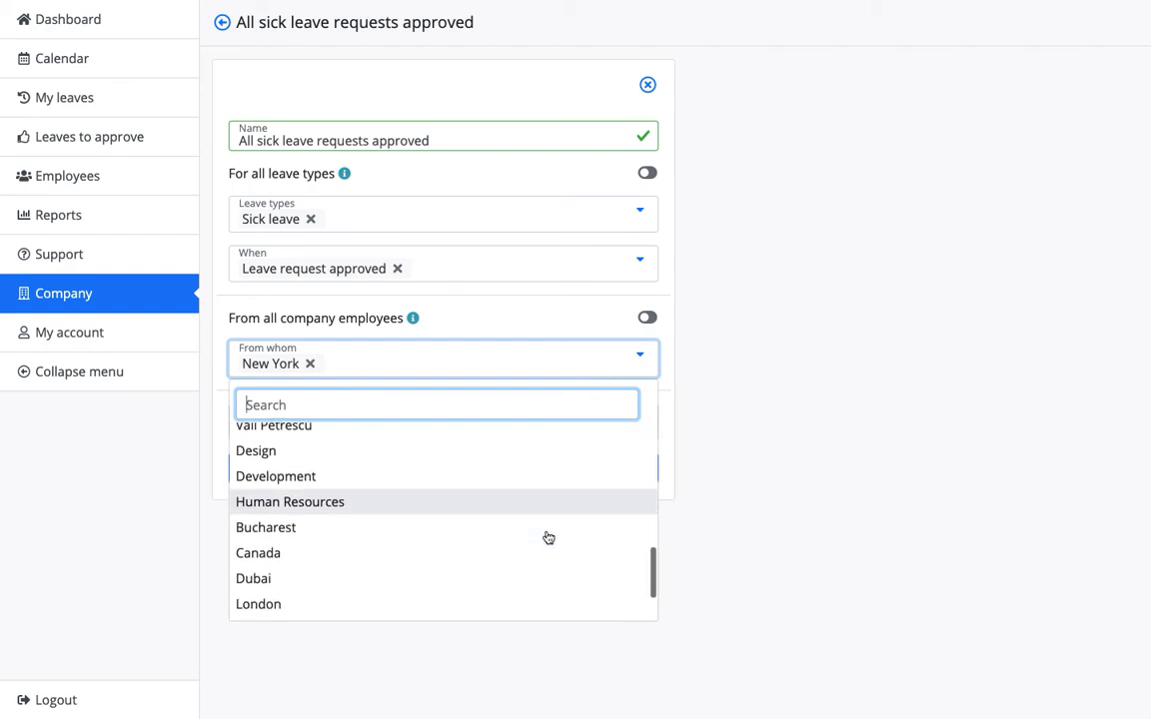
left_click(814, 417)
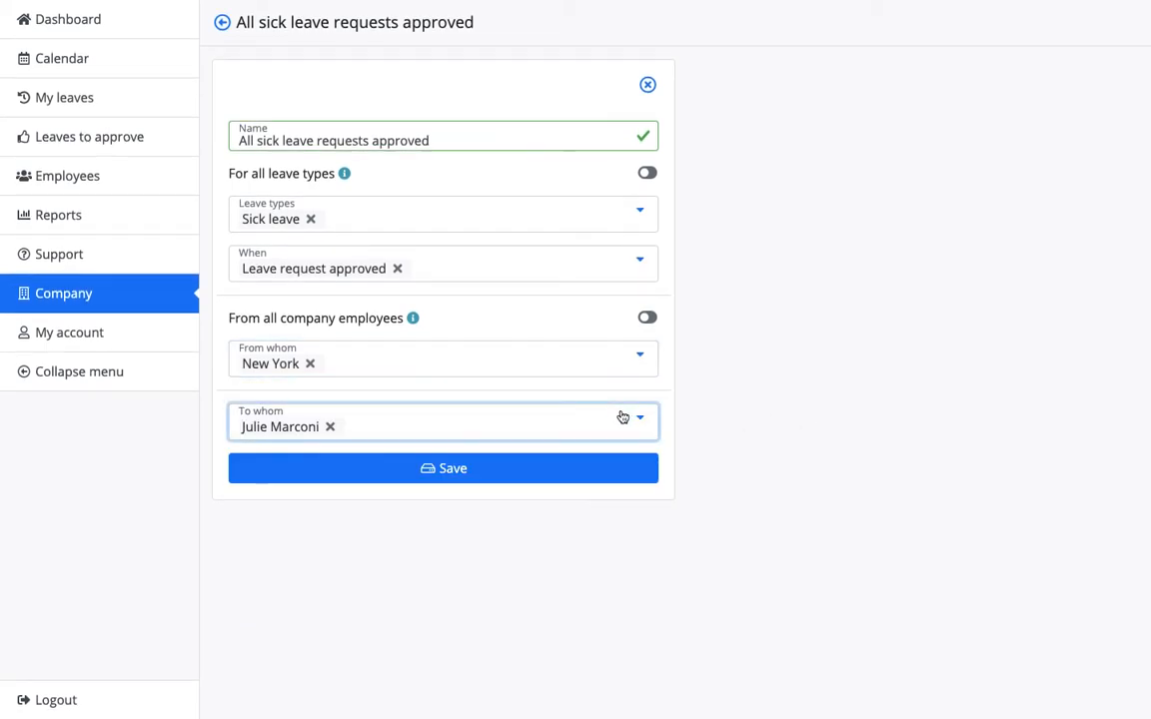
left_click(576, 420)
left_click(574, 419)
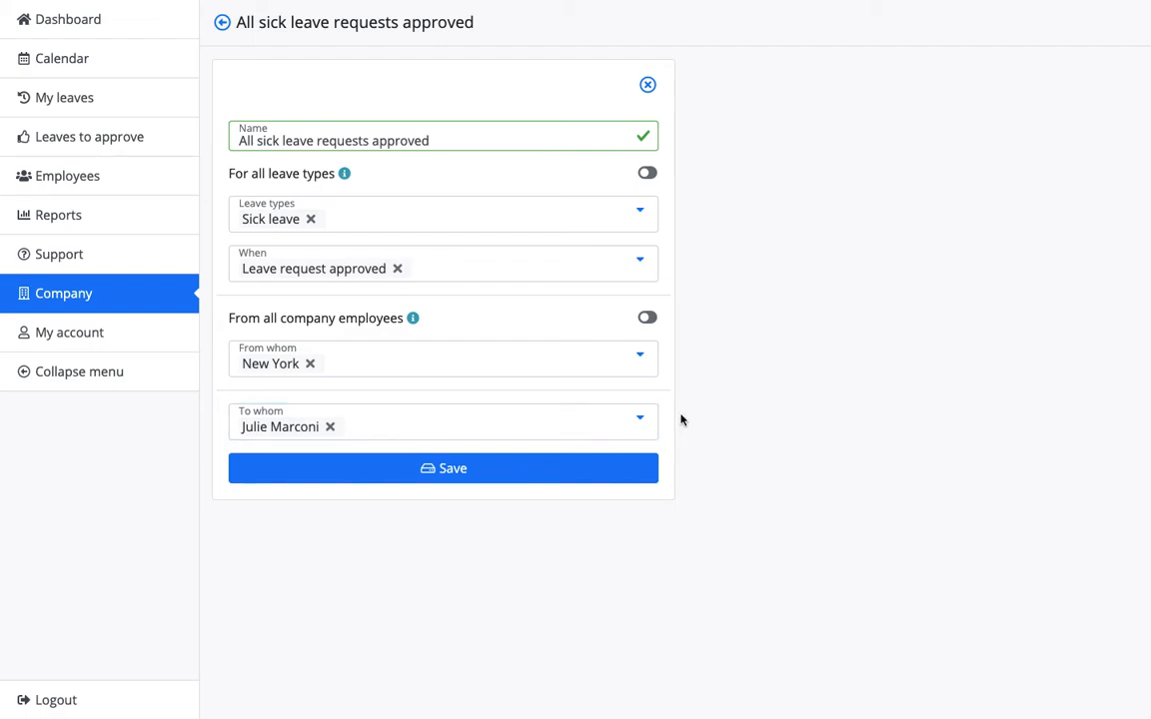
left_click(489, 468)
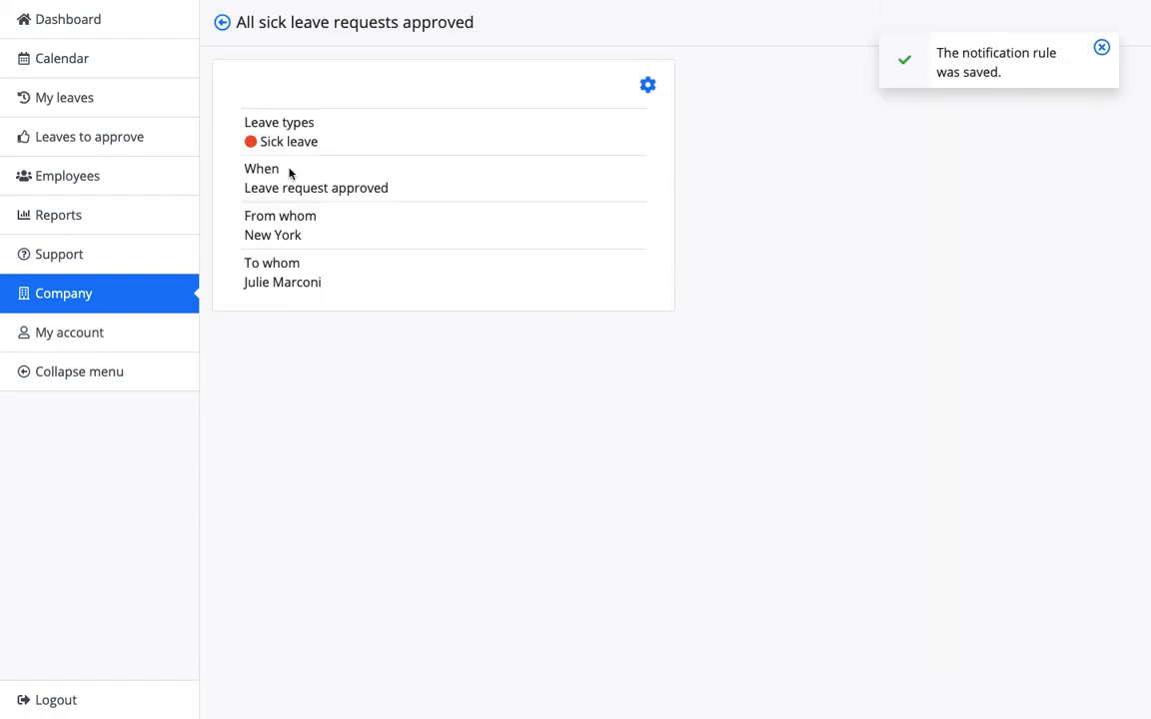
left_click(222, 22)
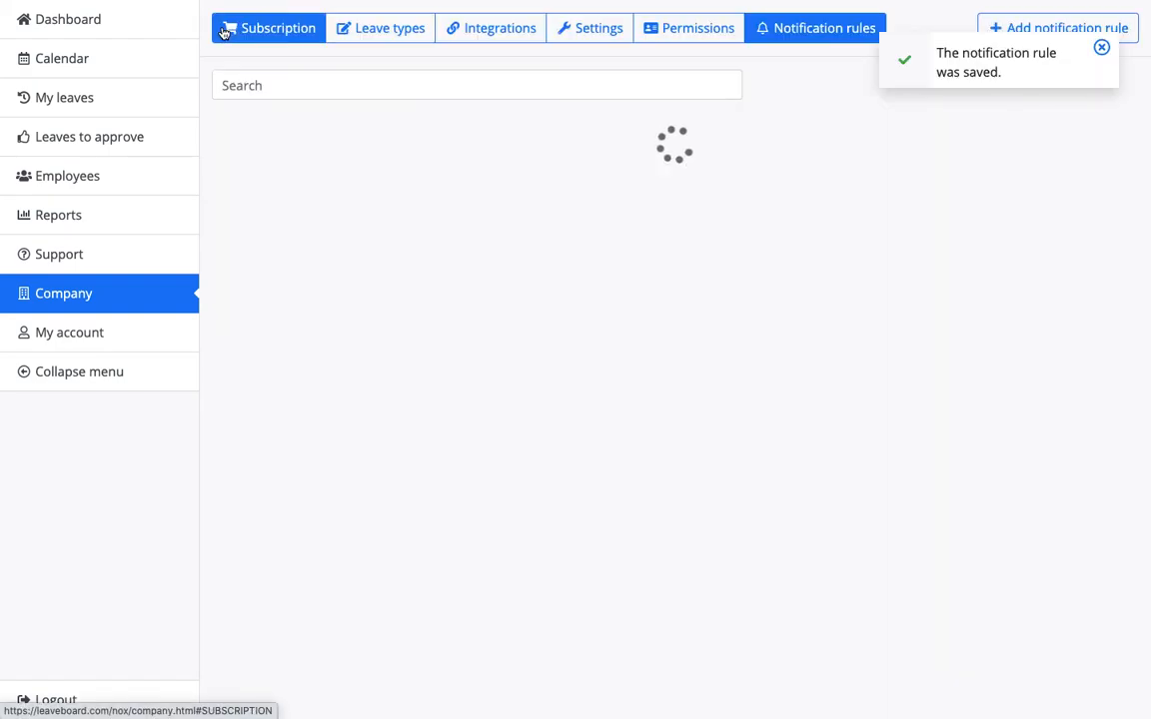
View the account's own profile and its leave balance for 2023.
left_click(120, 341)
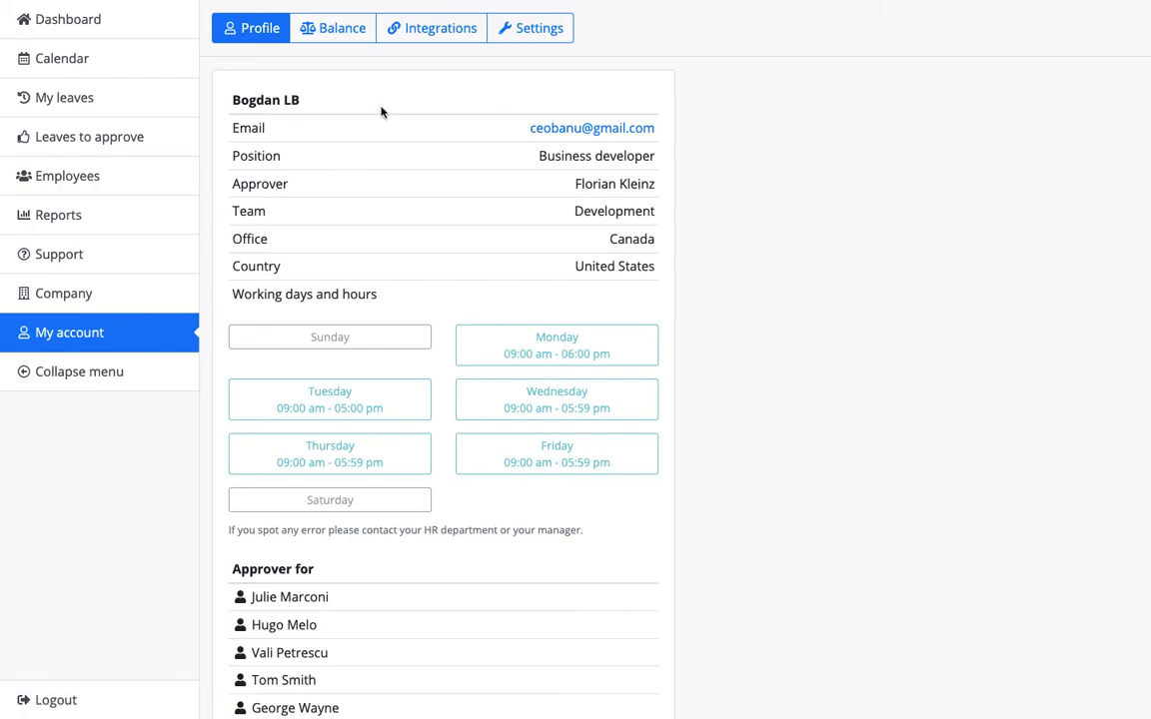
left_click(340, 37)
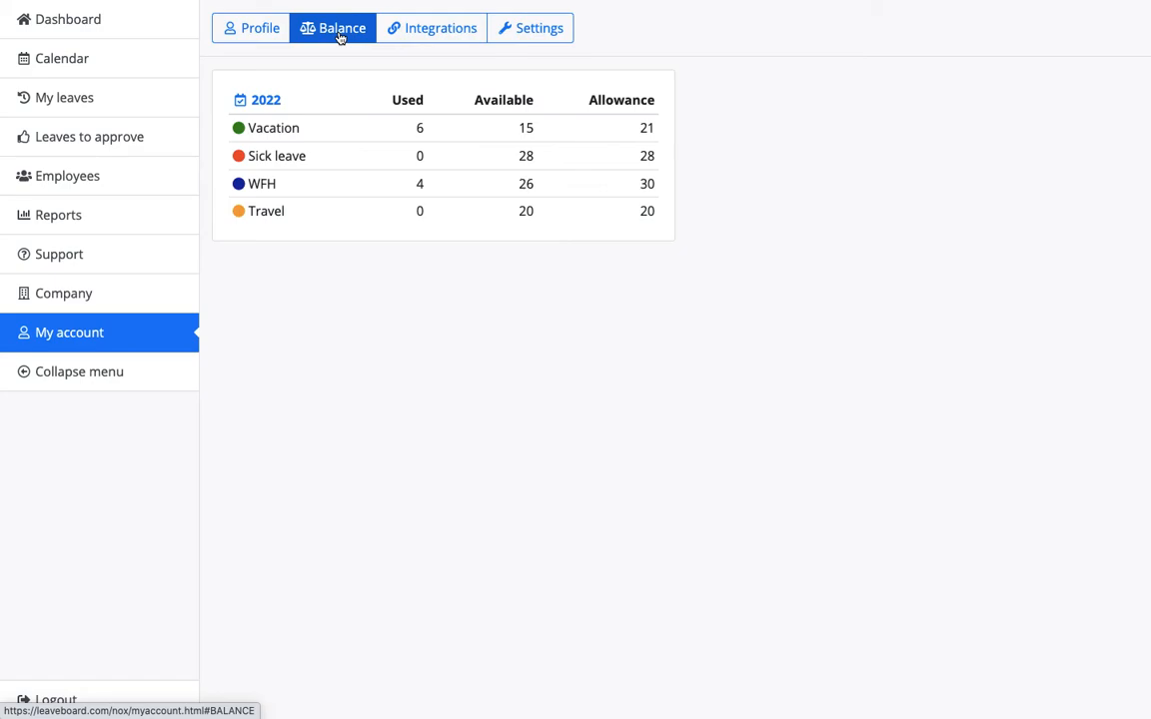
left_click(267, 102)
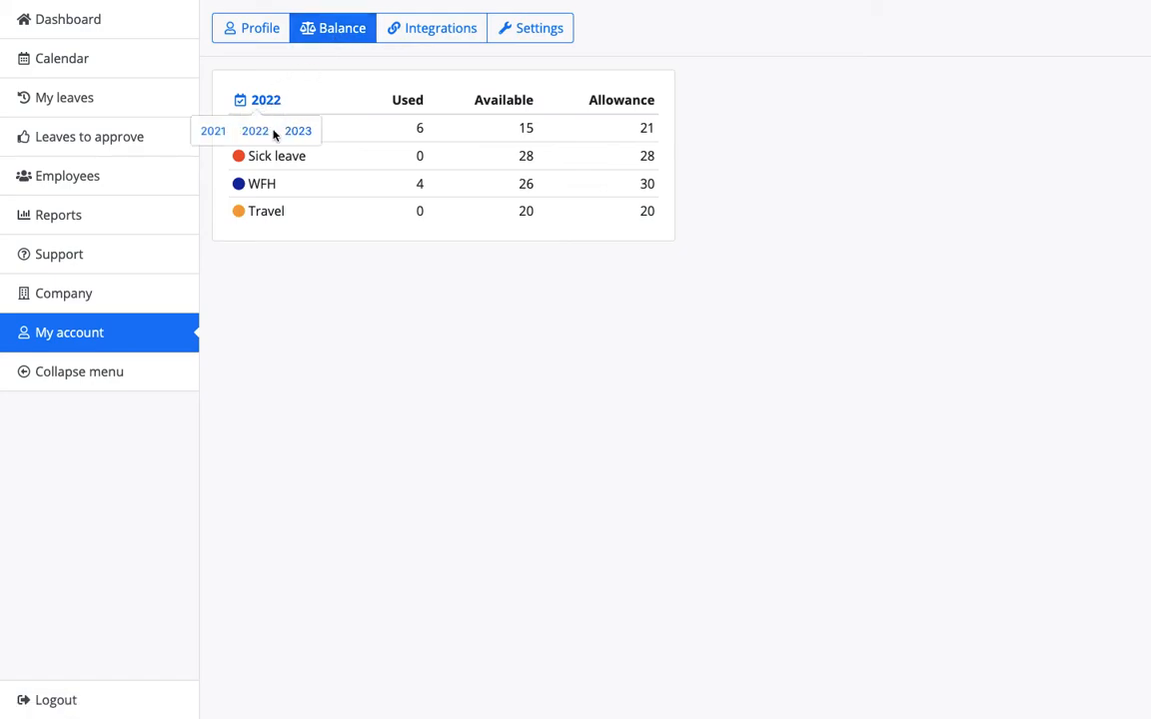
left_click(295, 132)
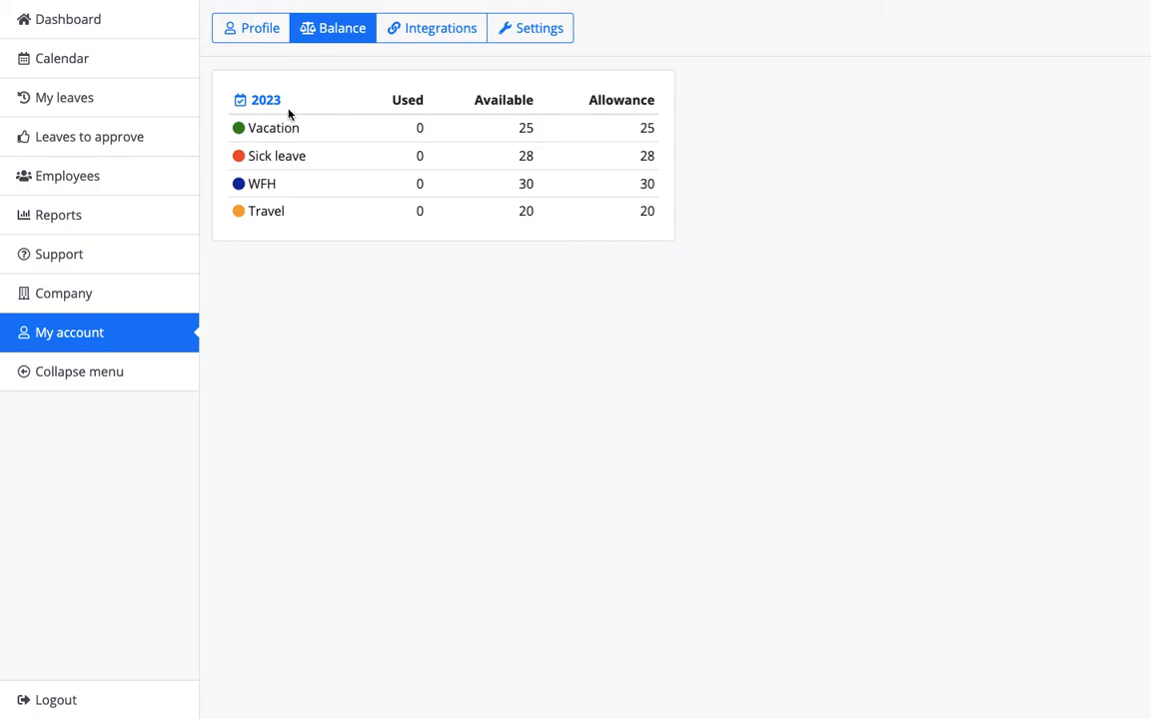
Look through the account's integrations, including Google, Office 365, Slack and the iCalendar URLs.
left_click(455, 28)
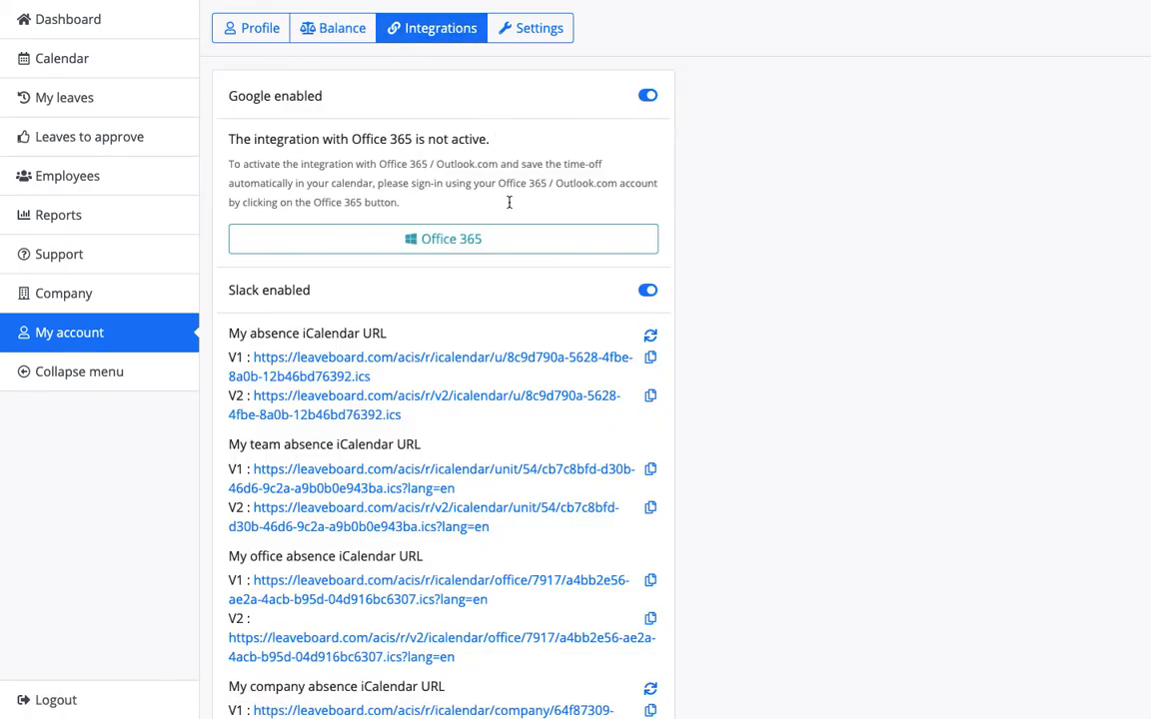
scroll(447, 524, "down", 3)
scroll(447, 523, "up", 3)
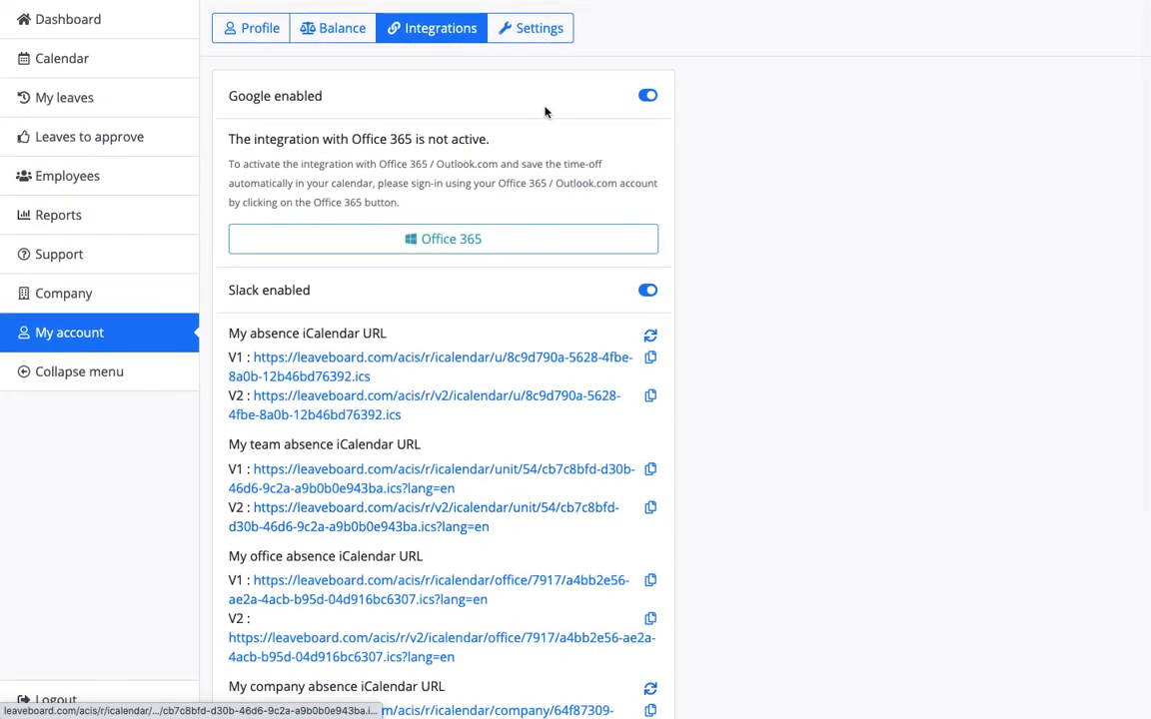
Open the account settings for editing, review the language, date format and time format options, and save the settings.
left_click(540, 38)
left_click(649, 96)
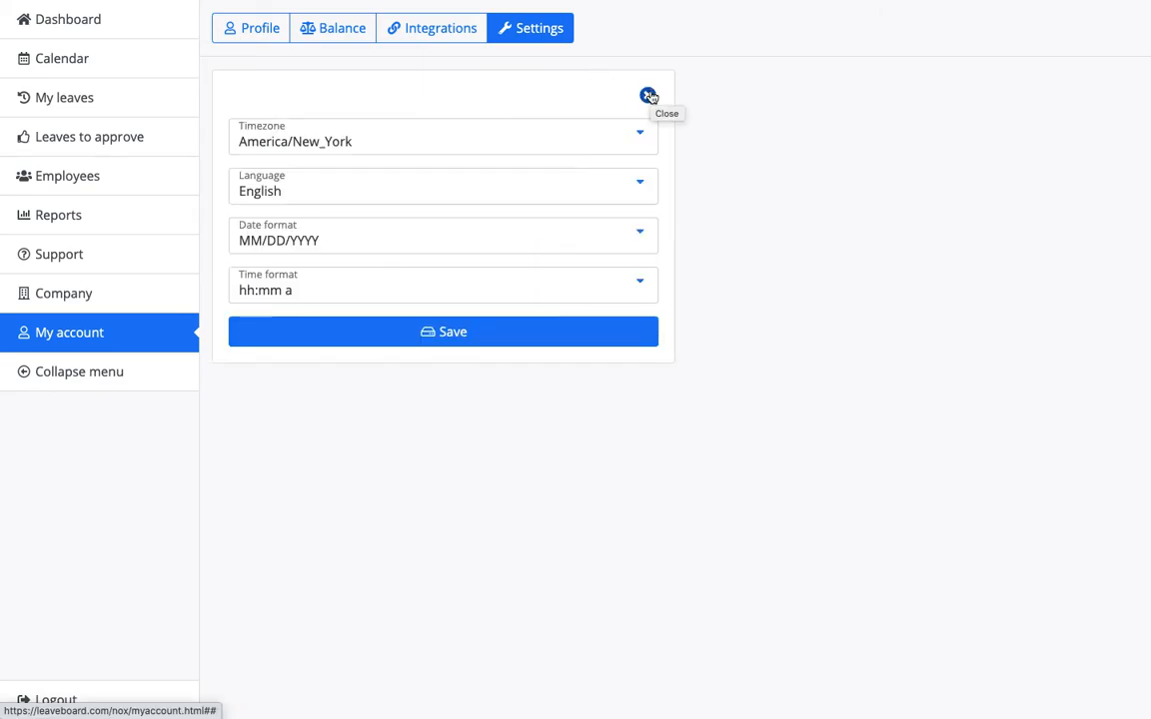
left_click(395, 195)
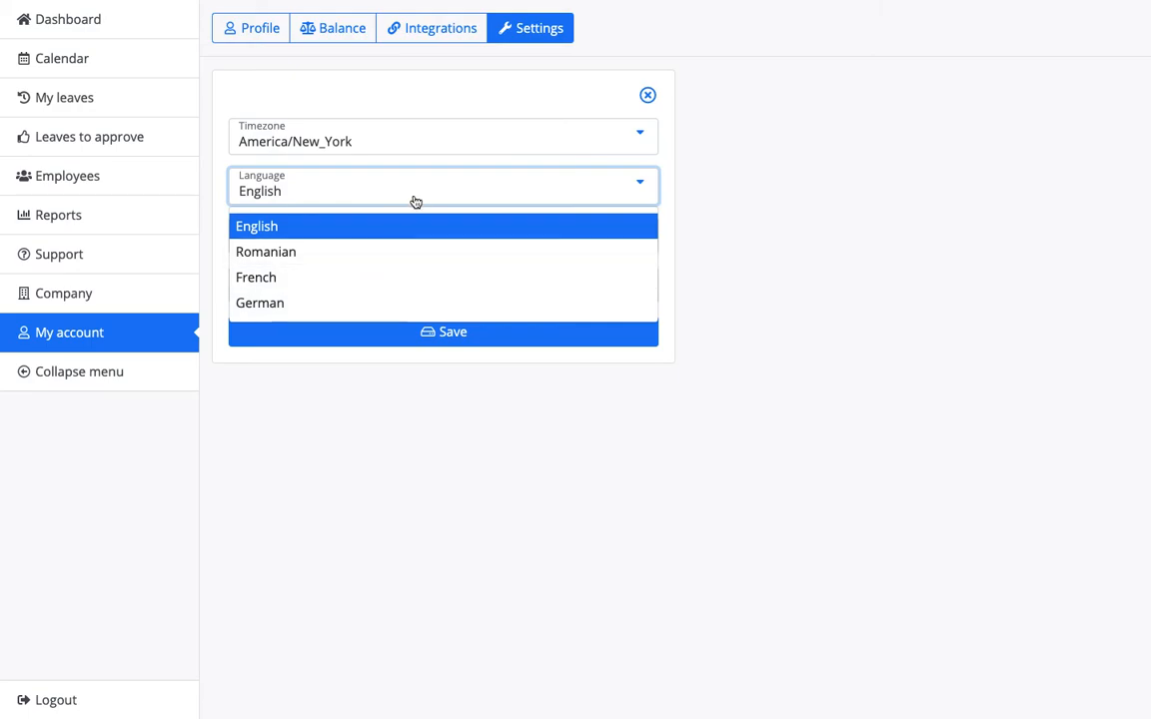
left_click(415, 202)
left_click(398, 247)
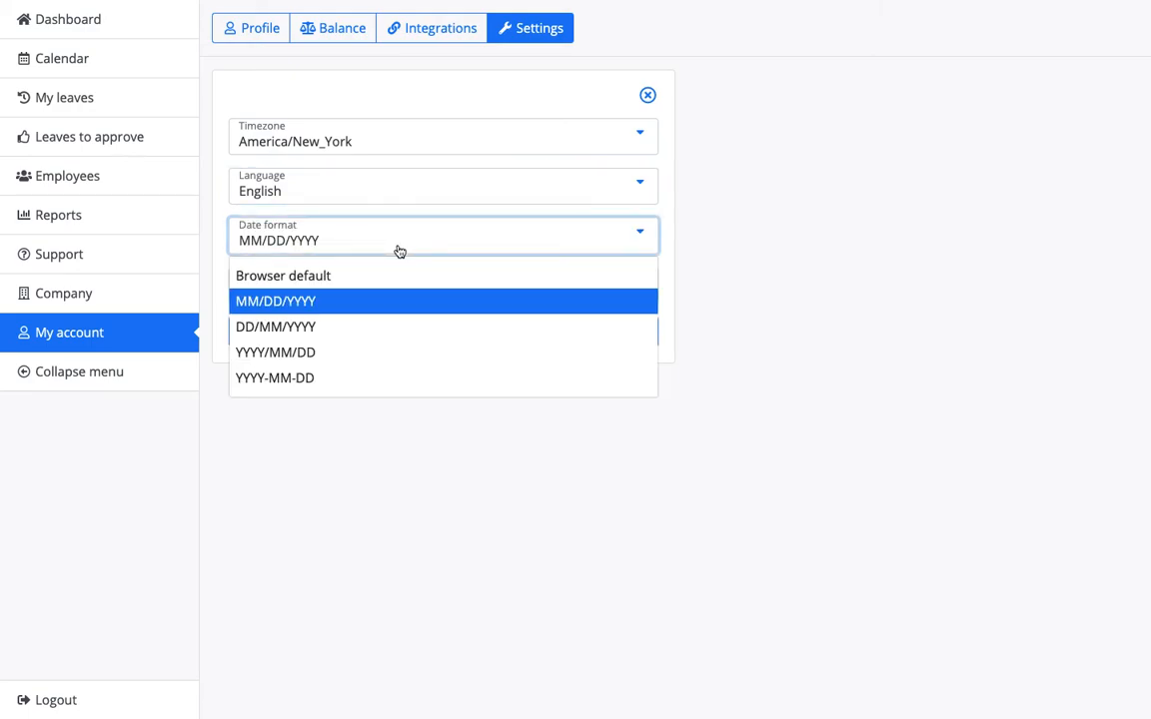
left_click(398, 250)
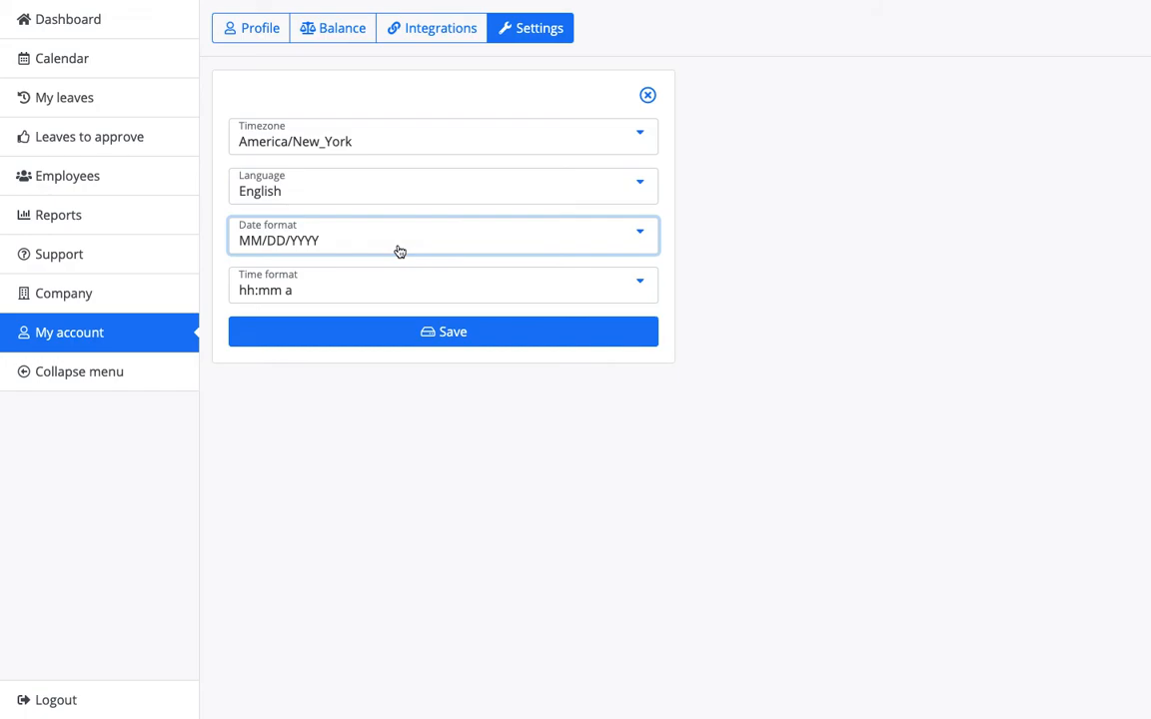
left_click(382, 298)
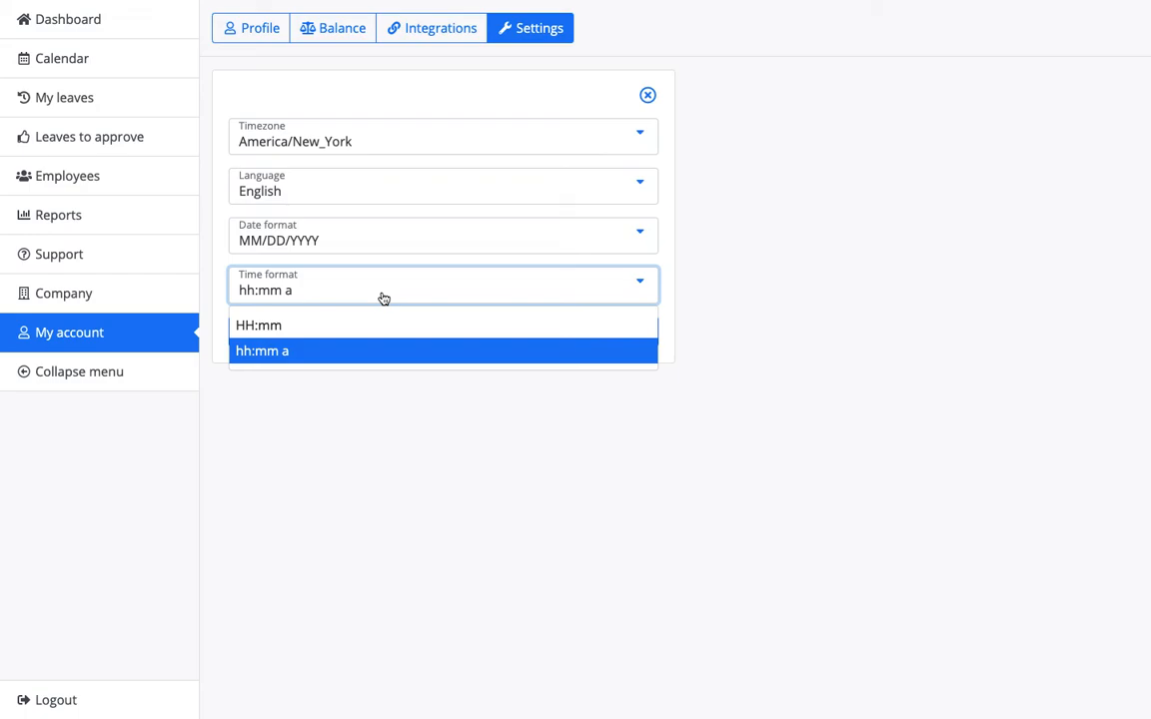
left_click(382, 297)
left_click(380, 333)
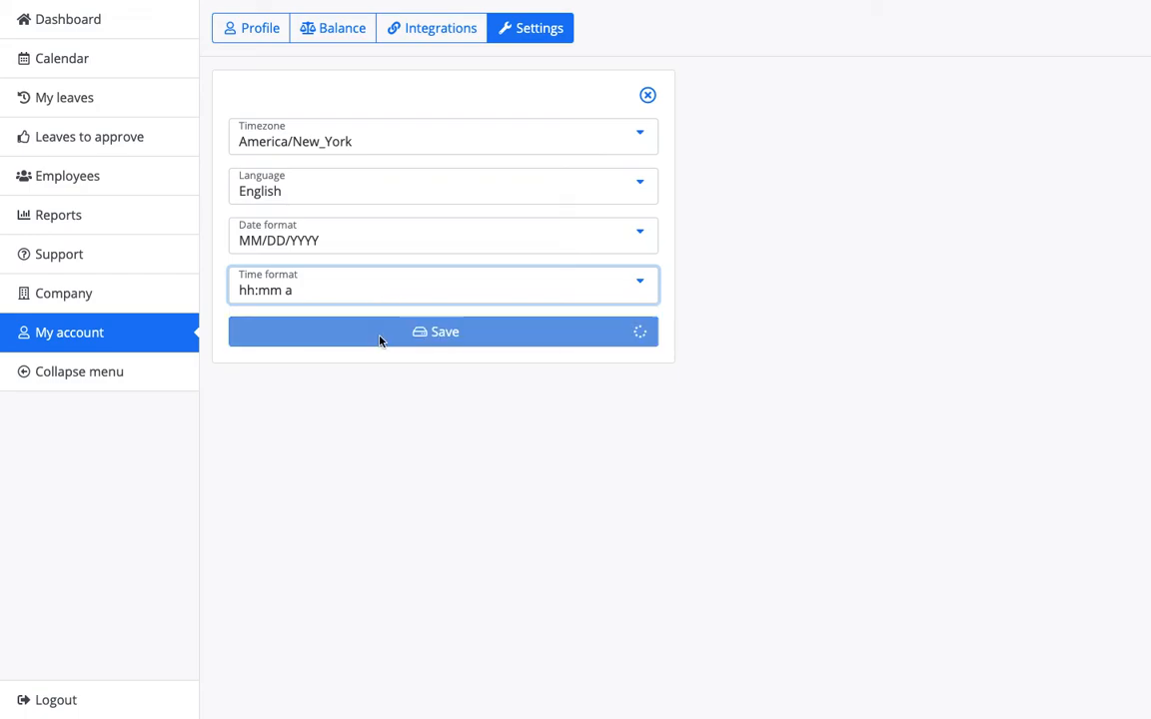
Open the Sr Recruiter's employee profile and copy the e-mail address.
left_click(108, 187)
left_click(270, 256)
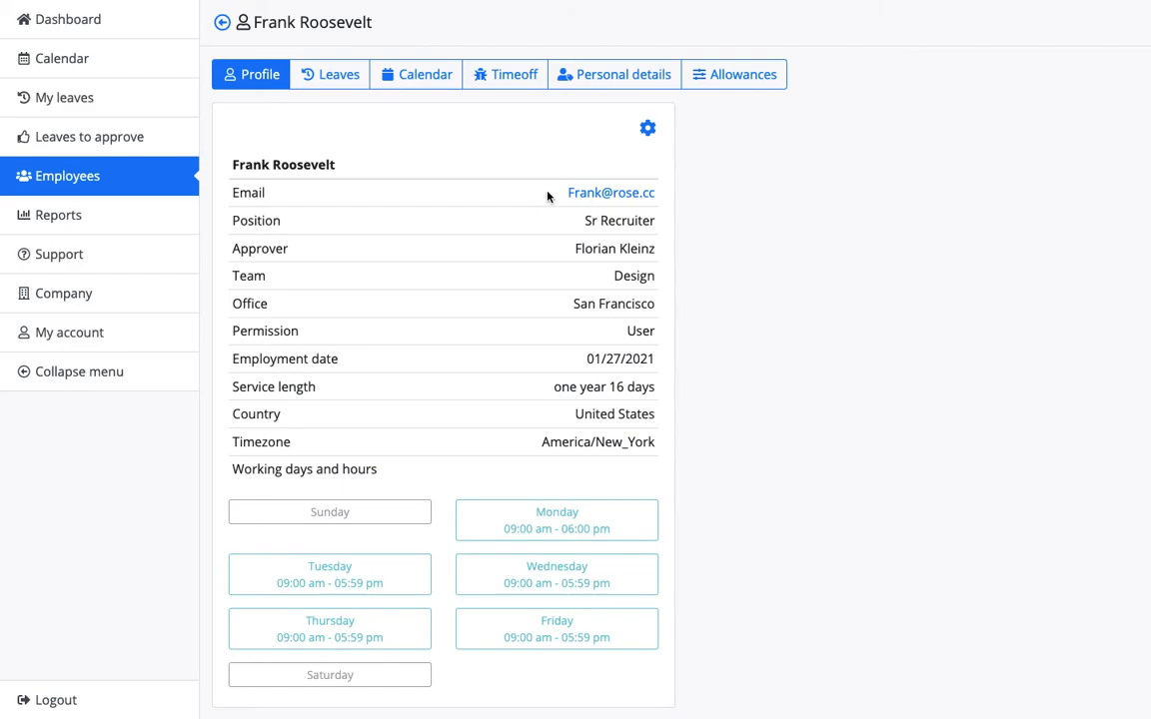
mouse_move(547, 194)
left_mouse_down()
mouse_move(662, 182)
mouse_move(565, 198)
left_mouse_up()
key("ctrl+c")
left_click(657, 190)
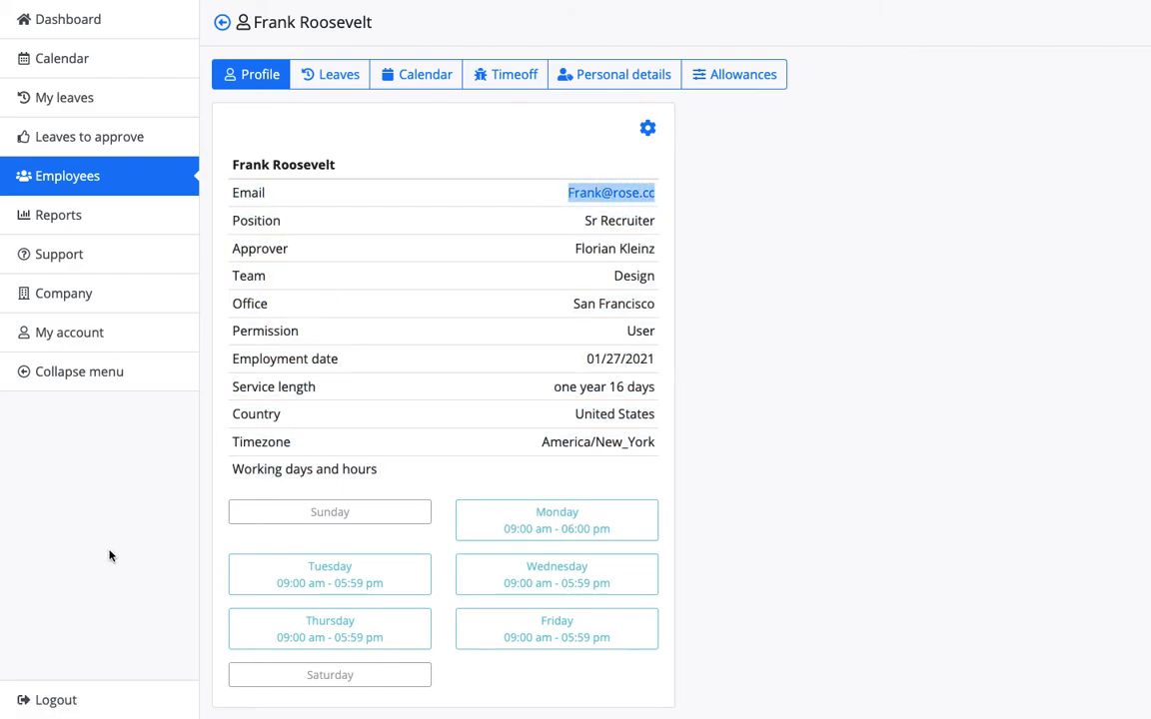
left_click(94, 465)
Log out of the administrator account and paste the copied e-mail address into the sign-in form.
left_click(55, 699)
left_click(374, 203)
key("ctrl+v")
Try to sign in to the employee account with the account password.
key("Tab")
type("••••••••••••••••")
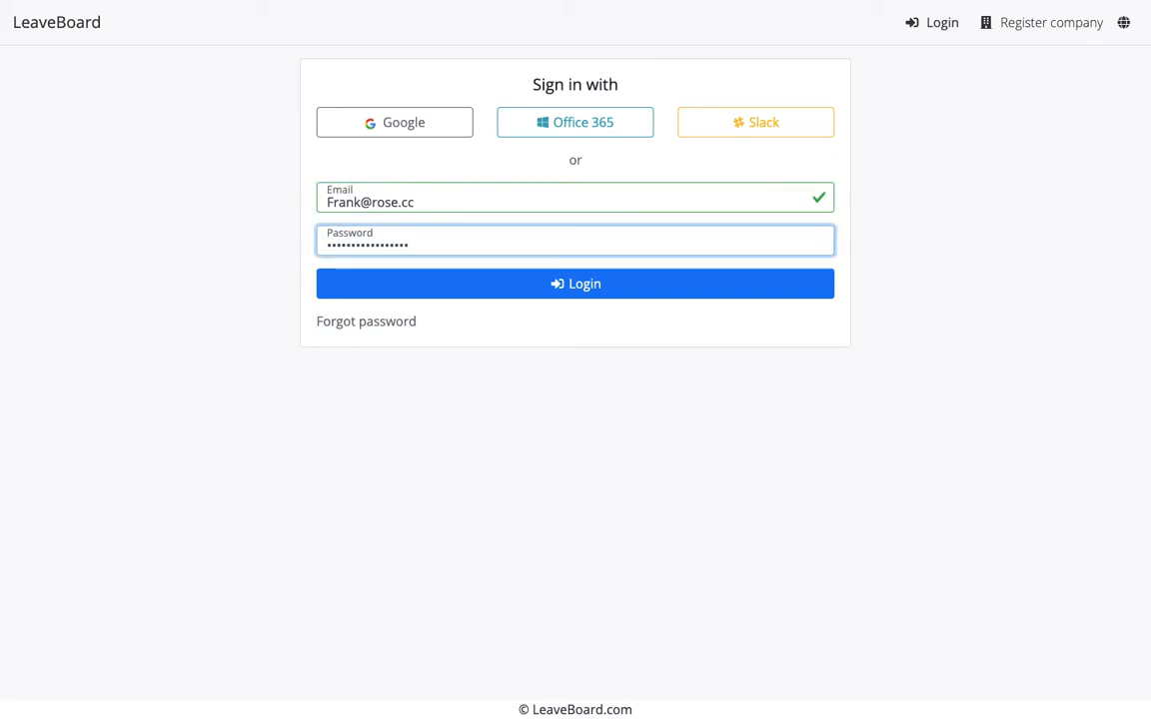
type("••")
key("Return")
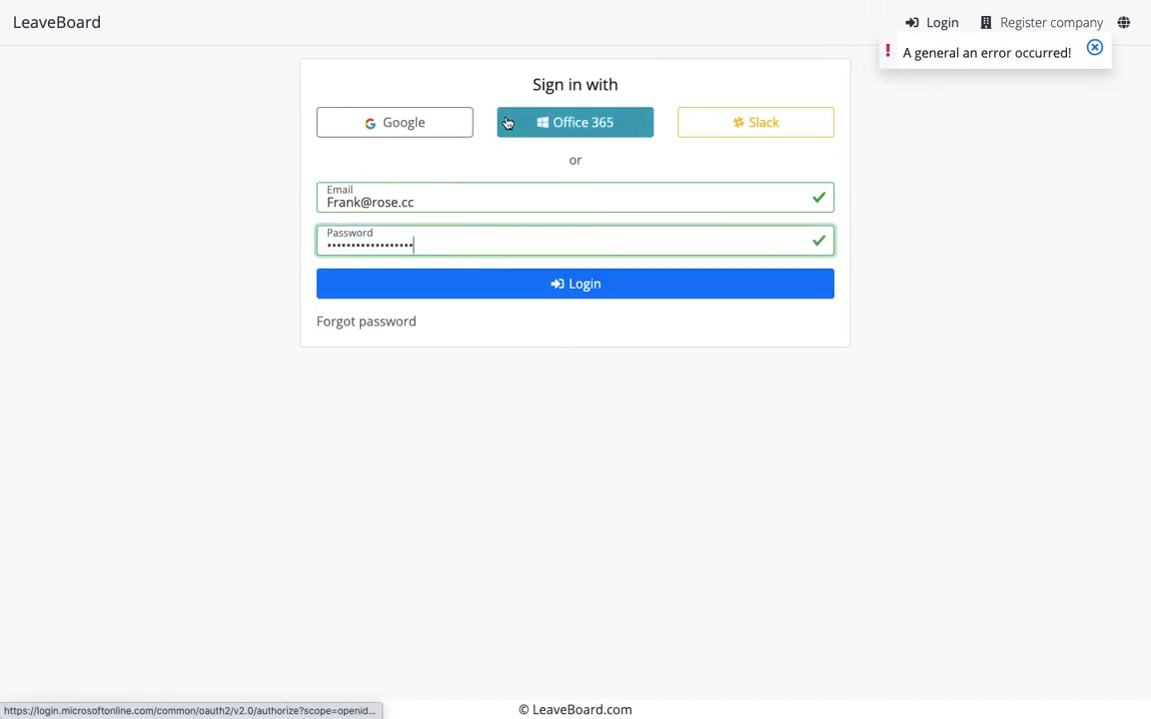
Replace the password with the employee's account password and sign in.
double_click(409, 246)
type("••••••••••••••••••")
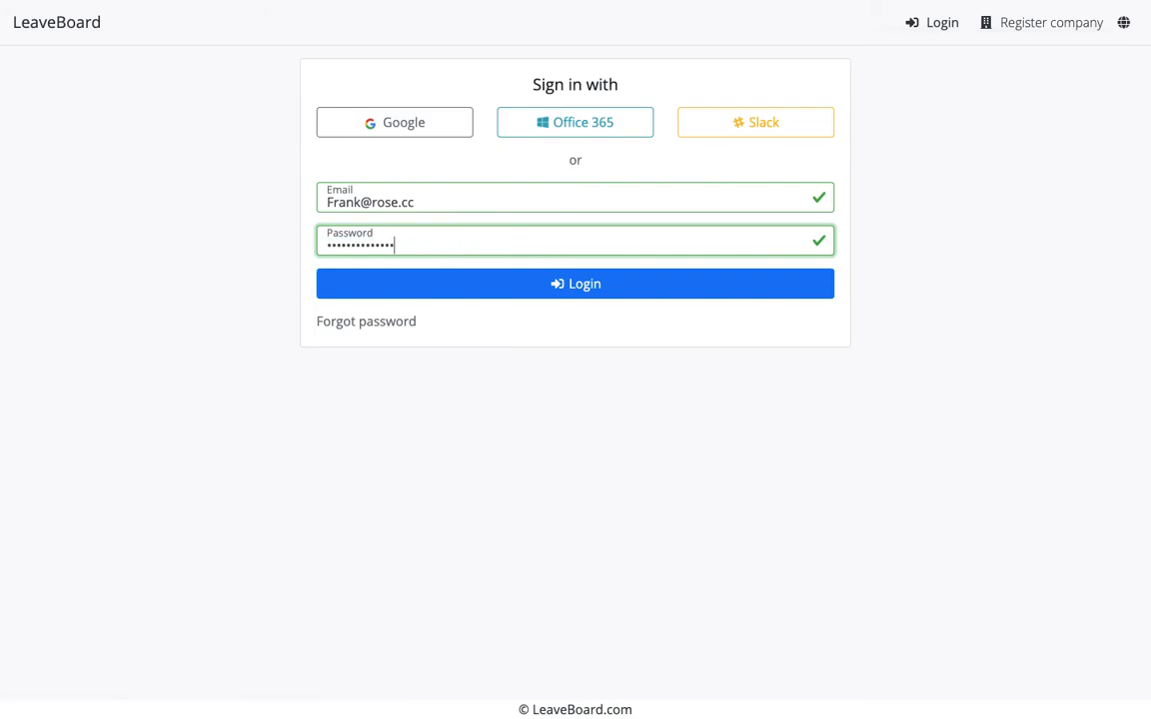
key("Return")
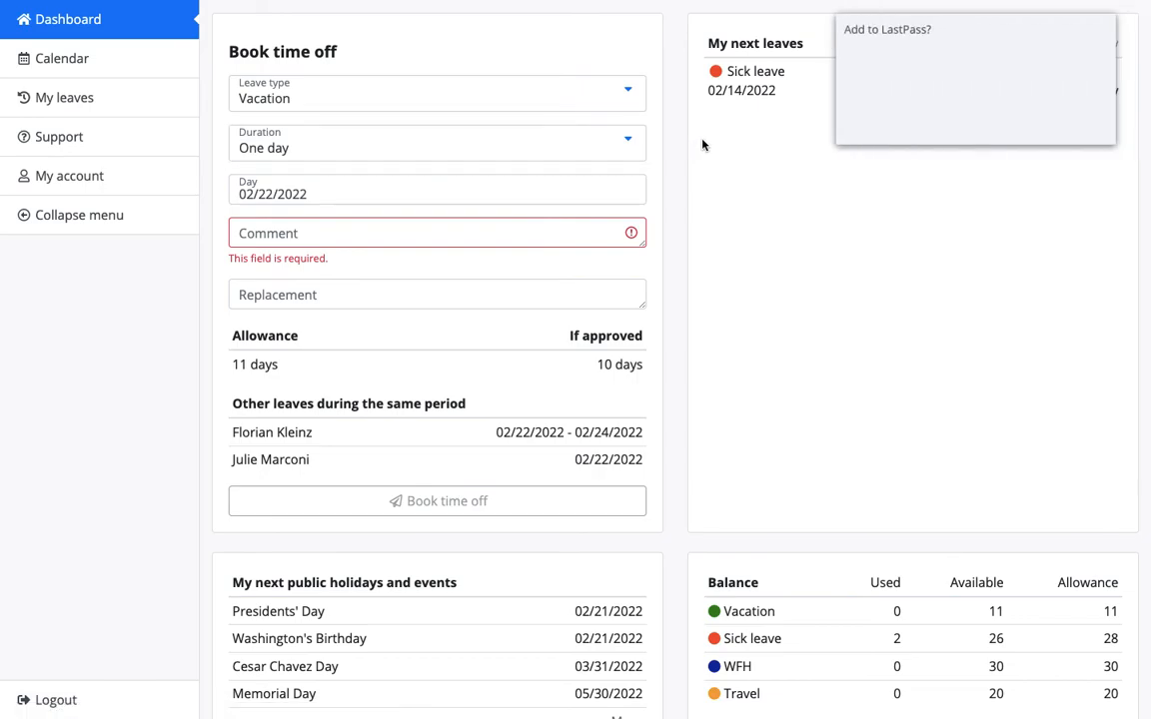
Dismiss the LastPass save prompt and review the employee dashboard, including its leave balance, absences and the team calendar's filter options.
left_click(1014, 123)
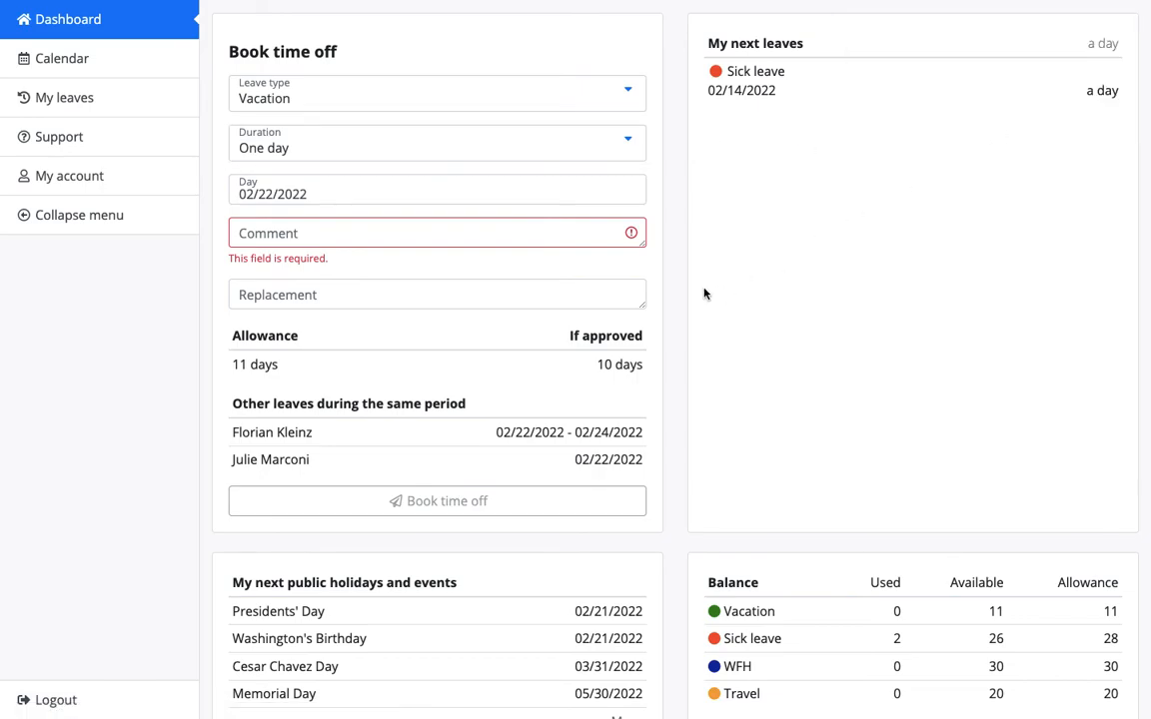
scroll(703, 294, "down", 5)
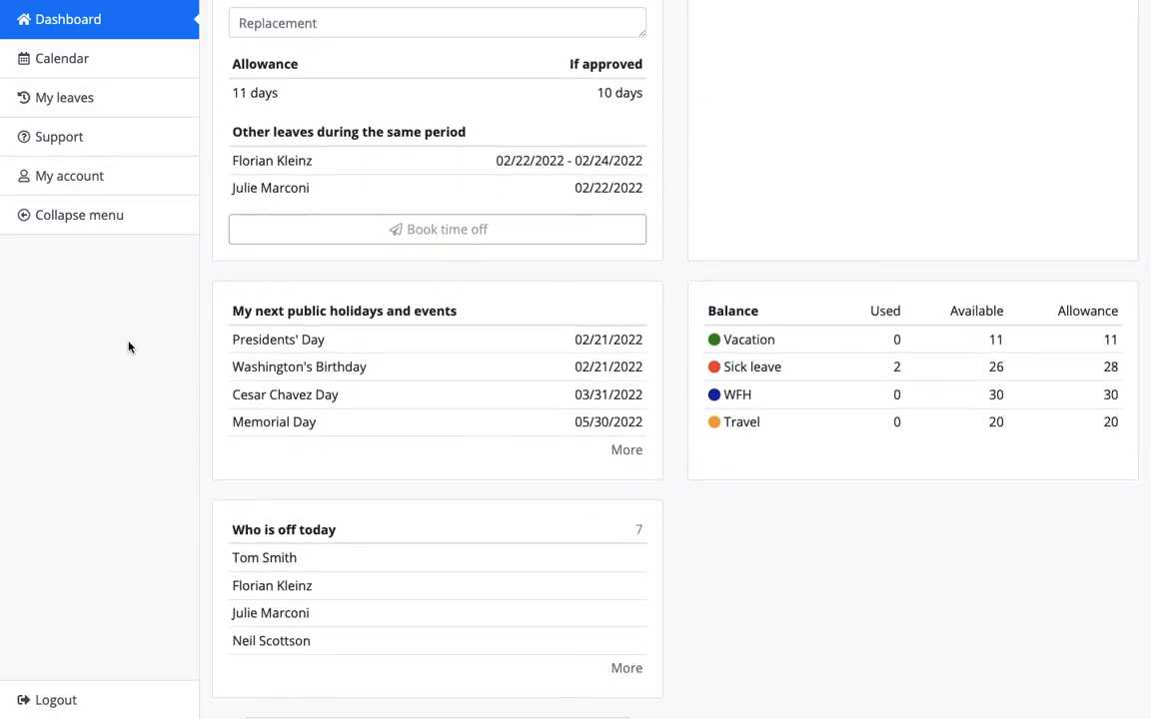
scroll(558, 367, "up", 5)
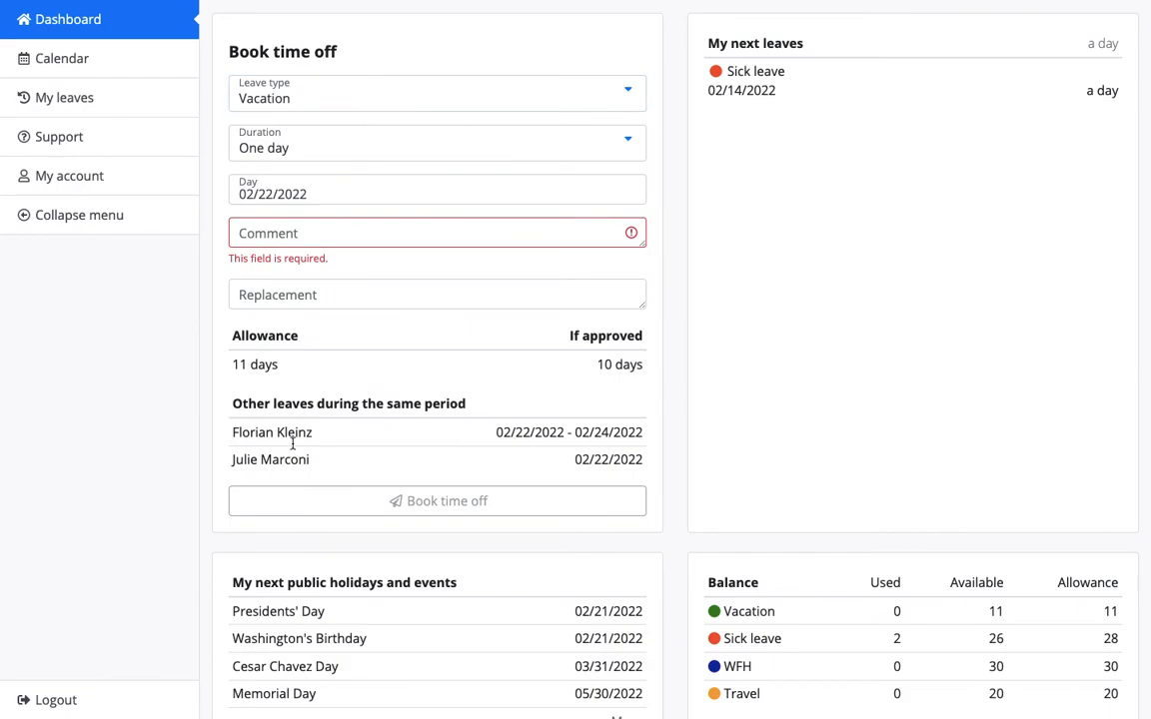
scroll(741, 438, "down", 5)
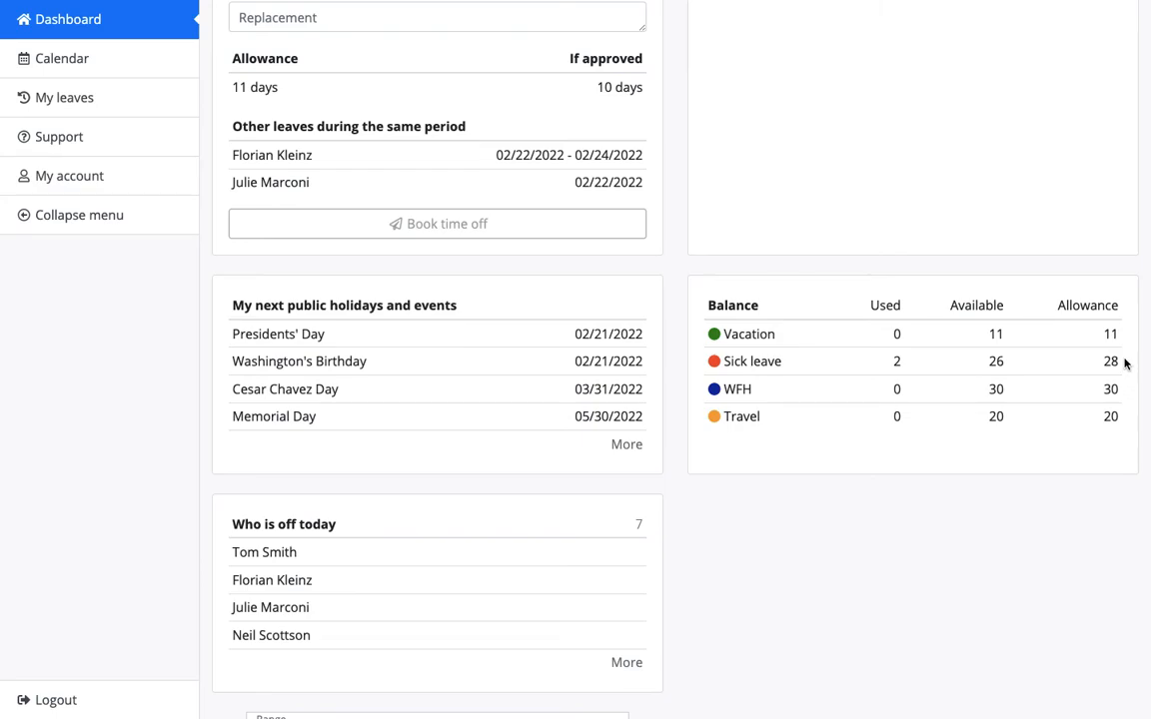
scroll(1125, 363, "down", 5)
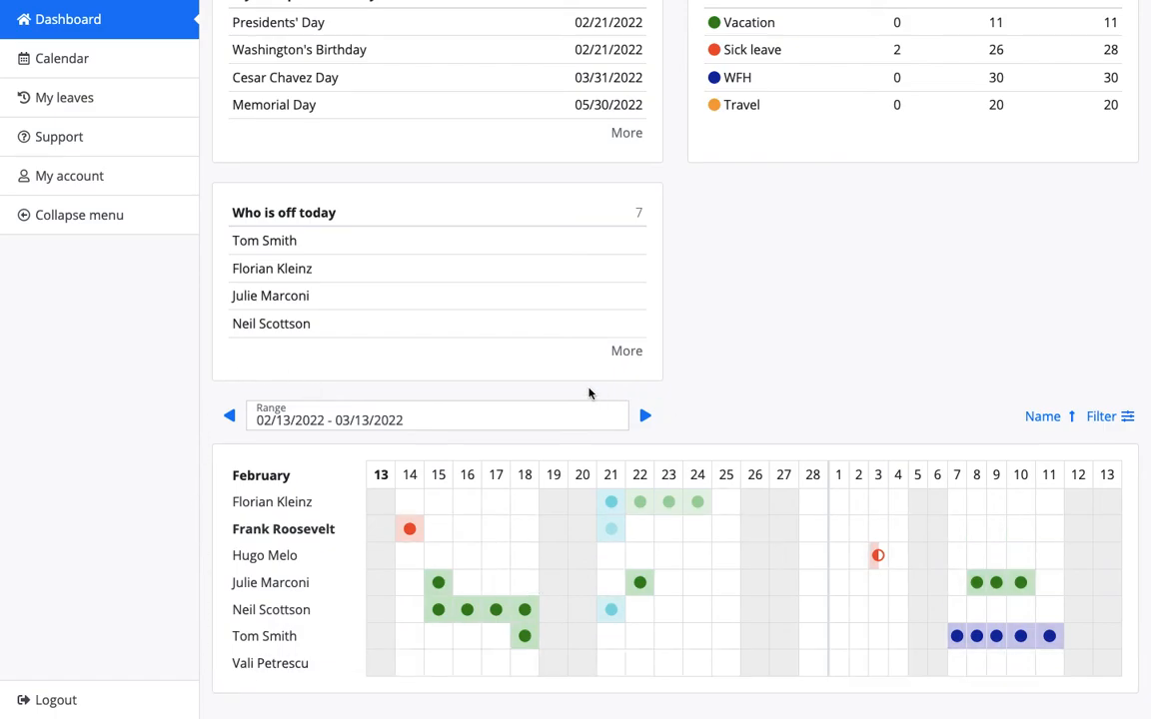
left_click(1111, 418)
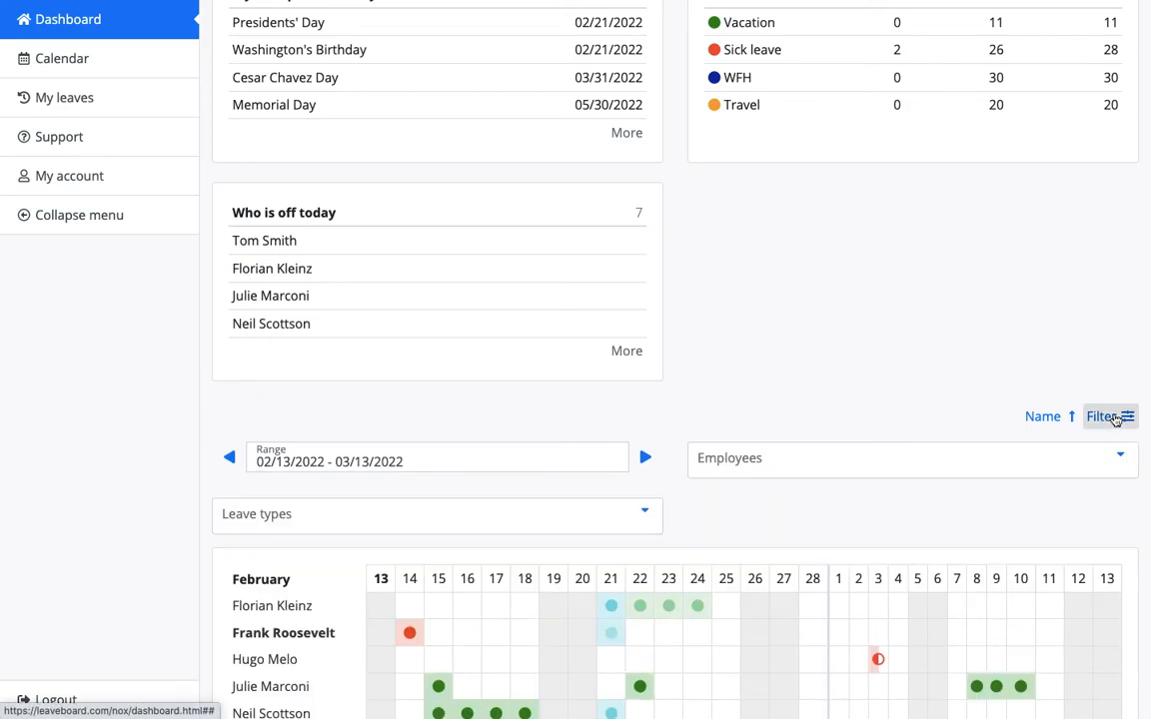
left_click(1113, 417)
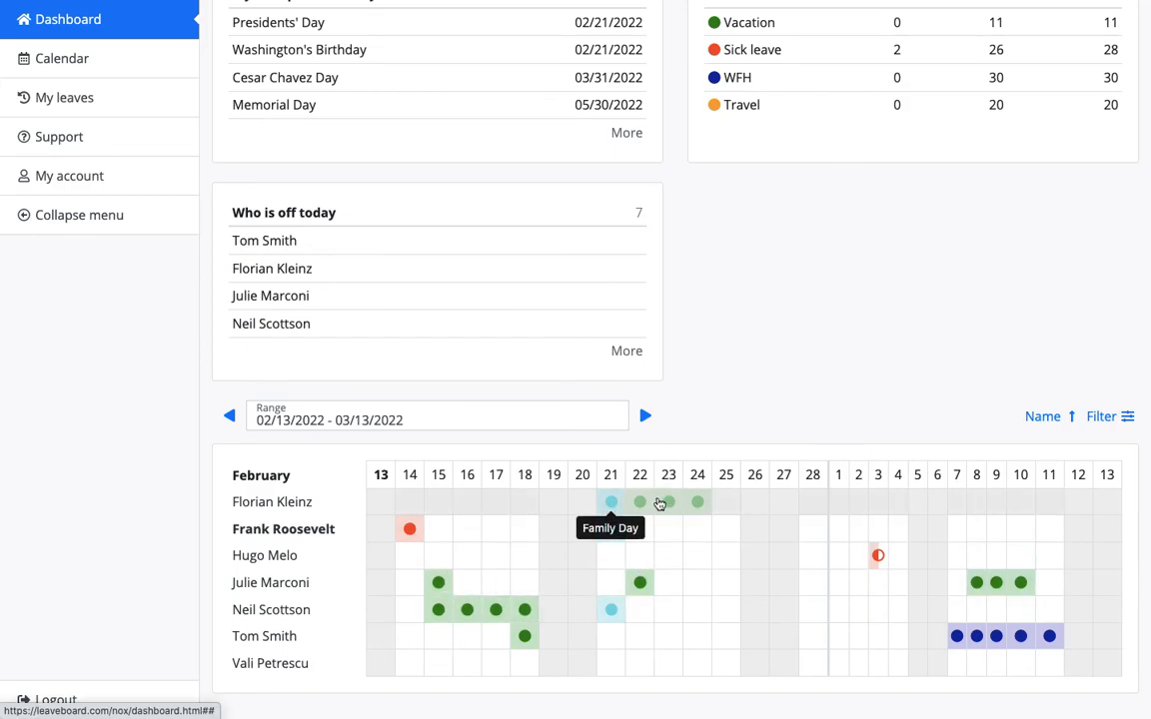
View the company calendar, the employee's own yearly calendar and the list of upcoming and past leaves.
left_click(126, 75)
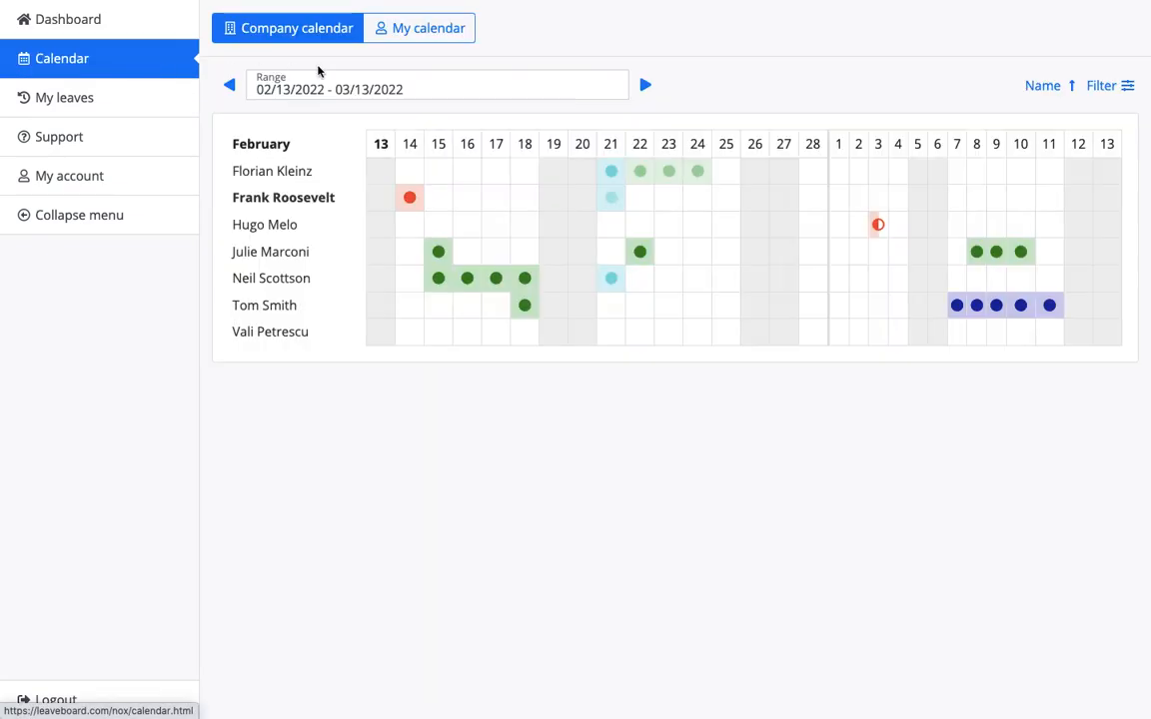
left_click(391, 33)
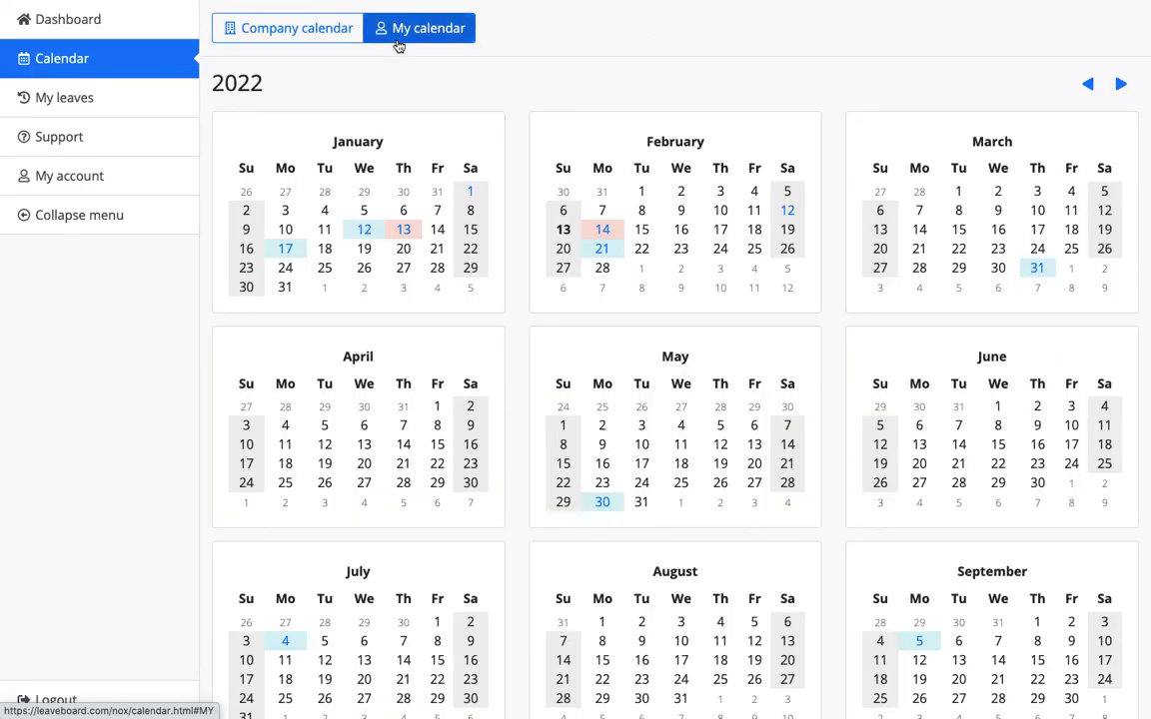
left_click(141, 96)
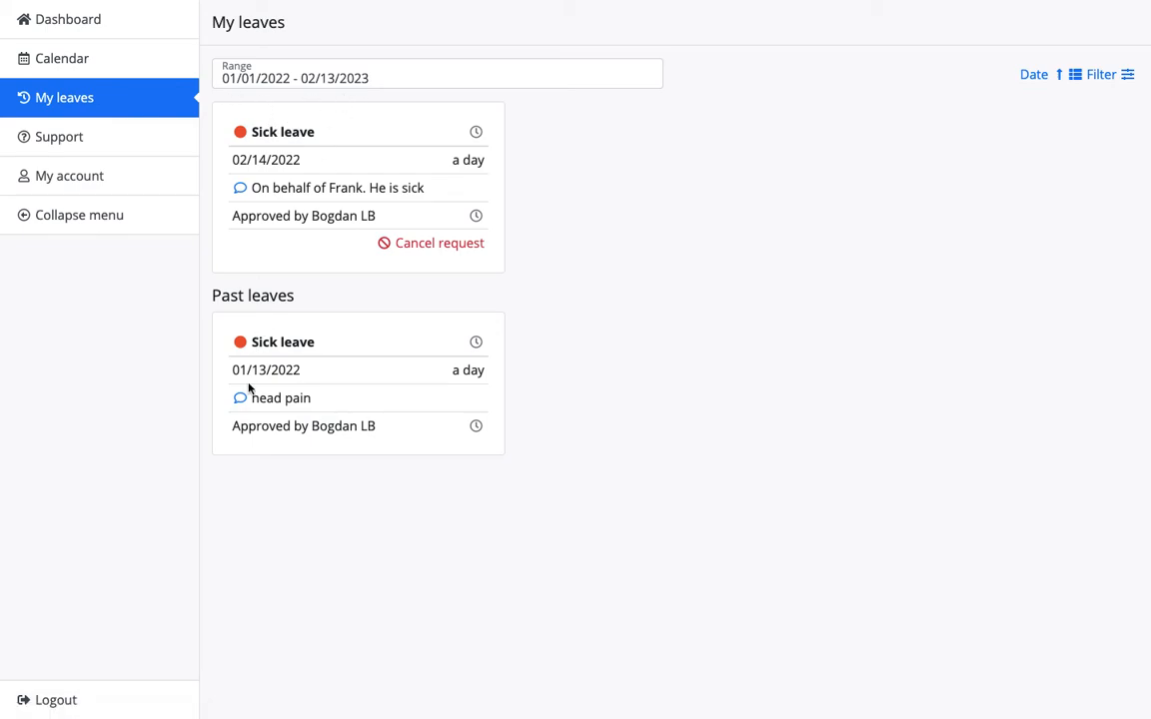
View the support knowledge base and the form for registering a support ticket.
left_click(126, 134)
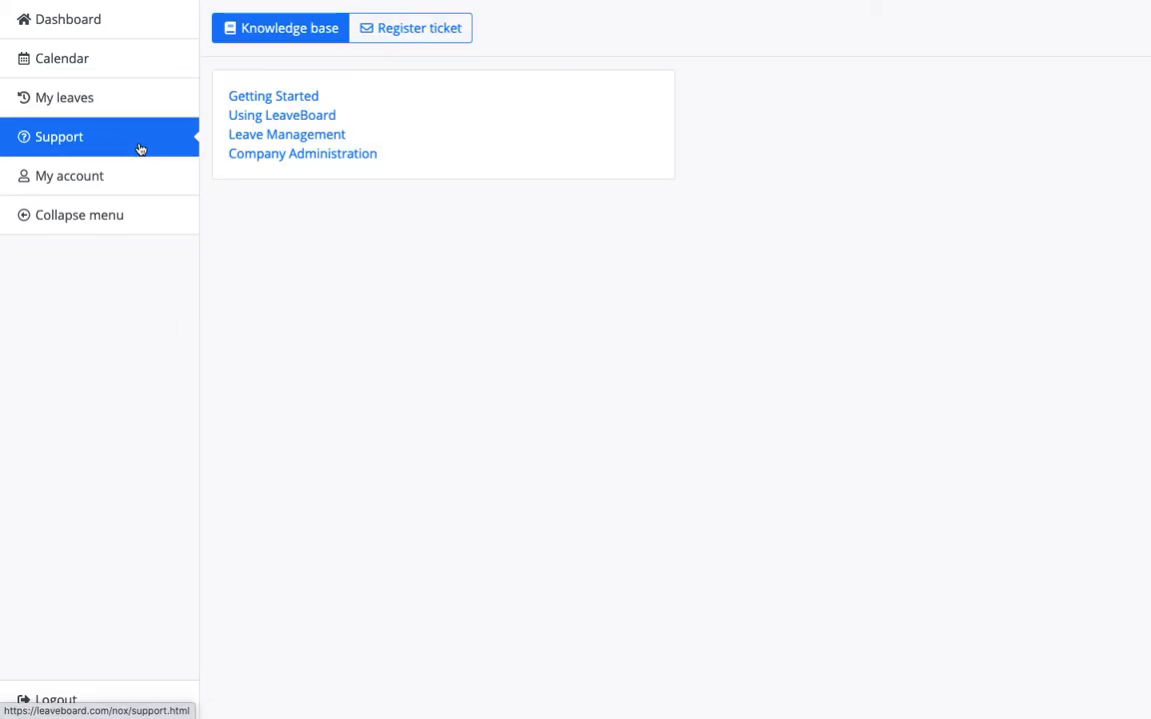
left_click(401, 38)
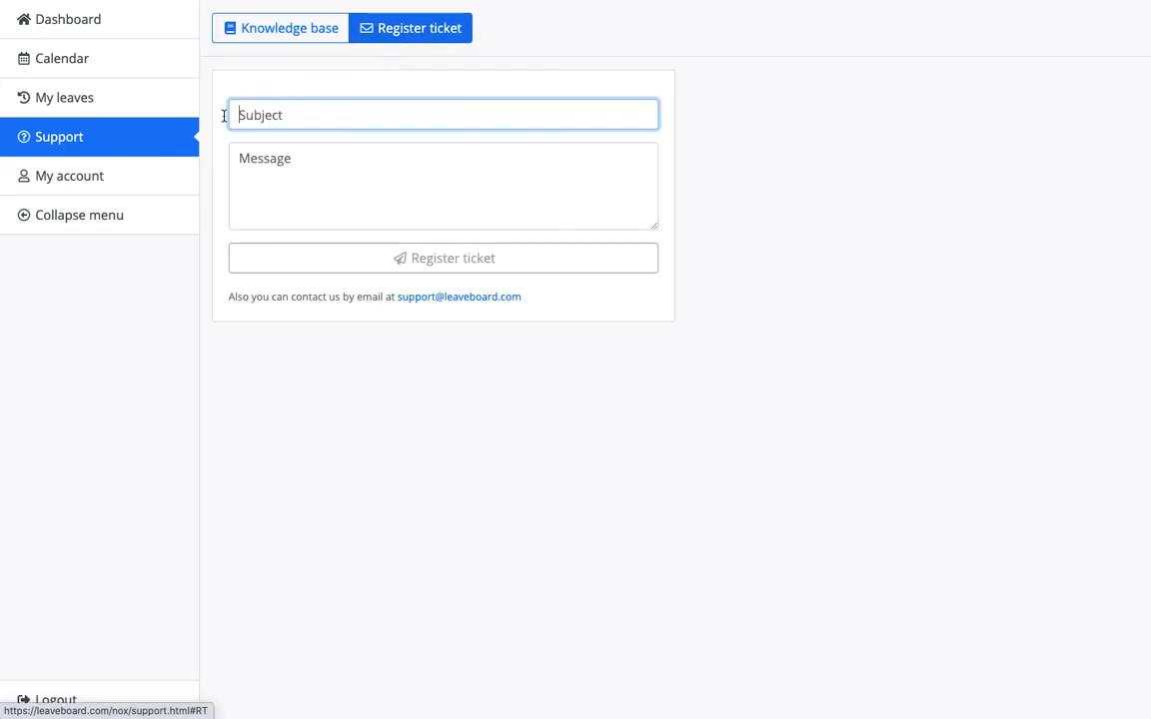
Review the employee's own account pages, covering profile, leave balance, integrations and settings.
left_click(104, 180)
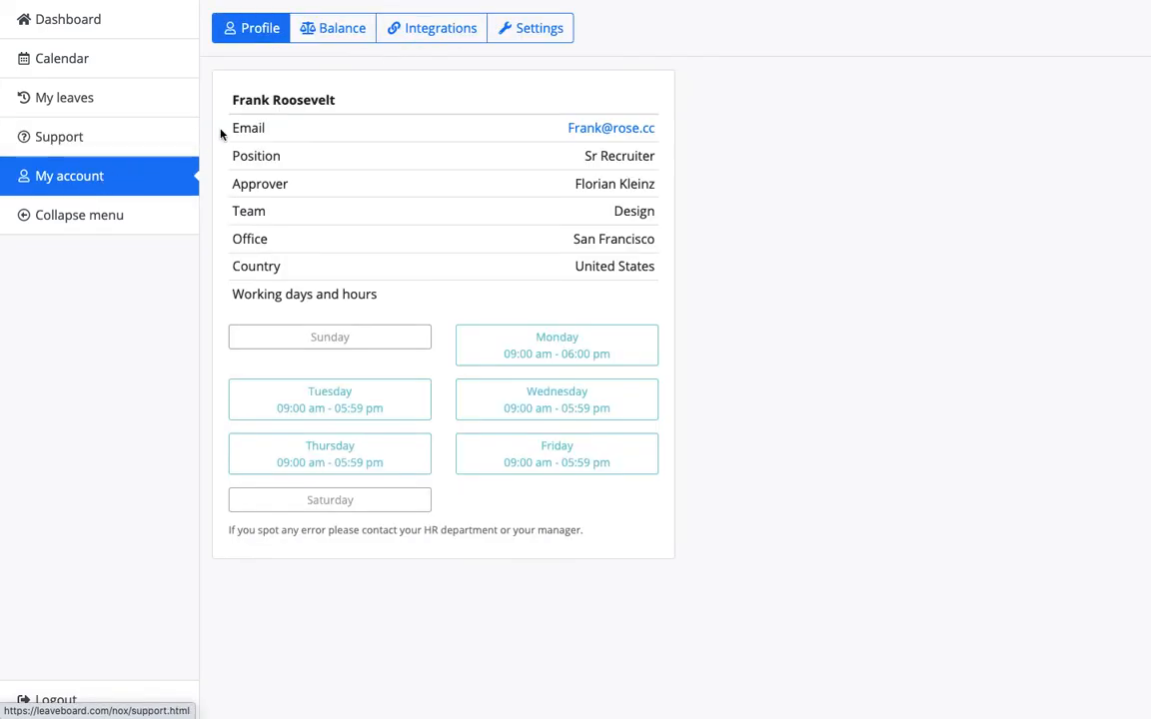
left_click(324, 40)
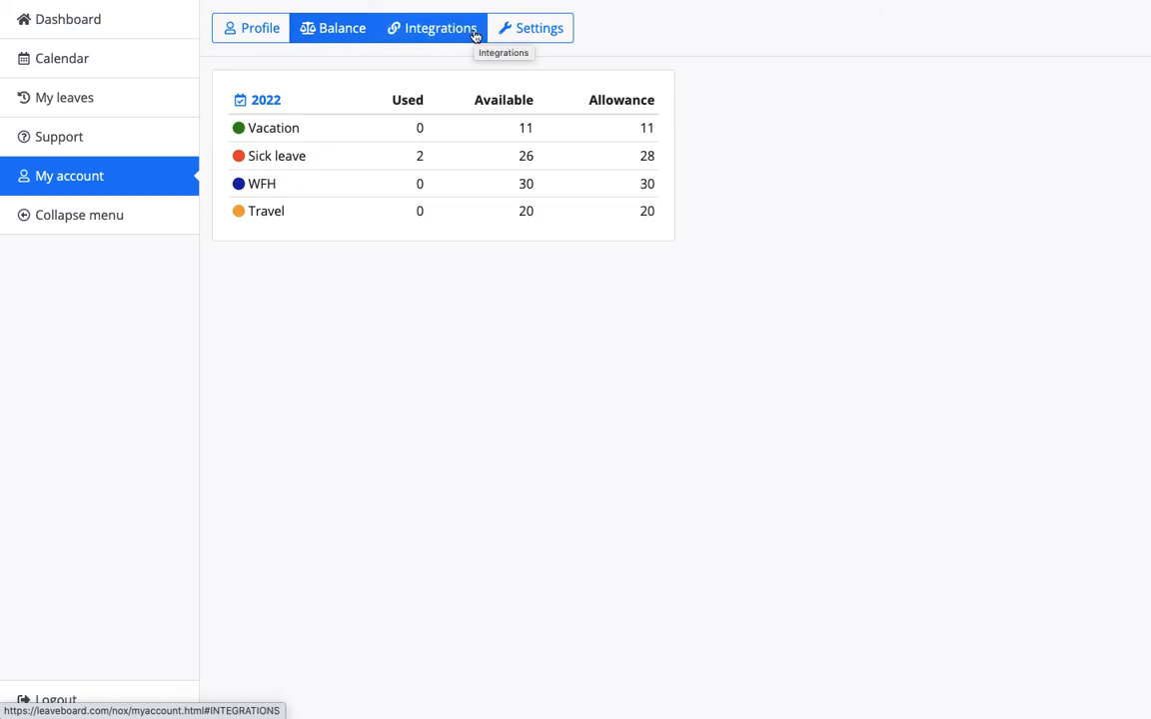
left_click(475, 35)
left_click(537, 35)
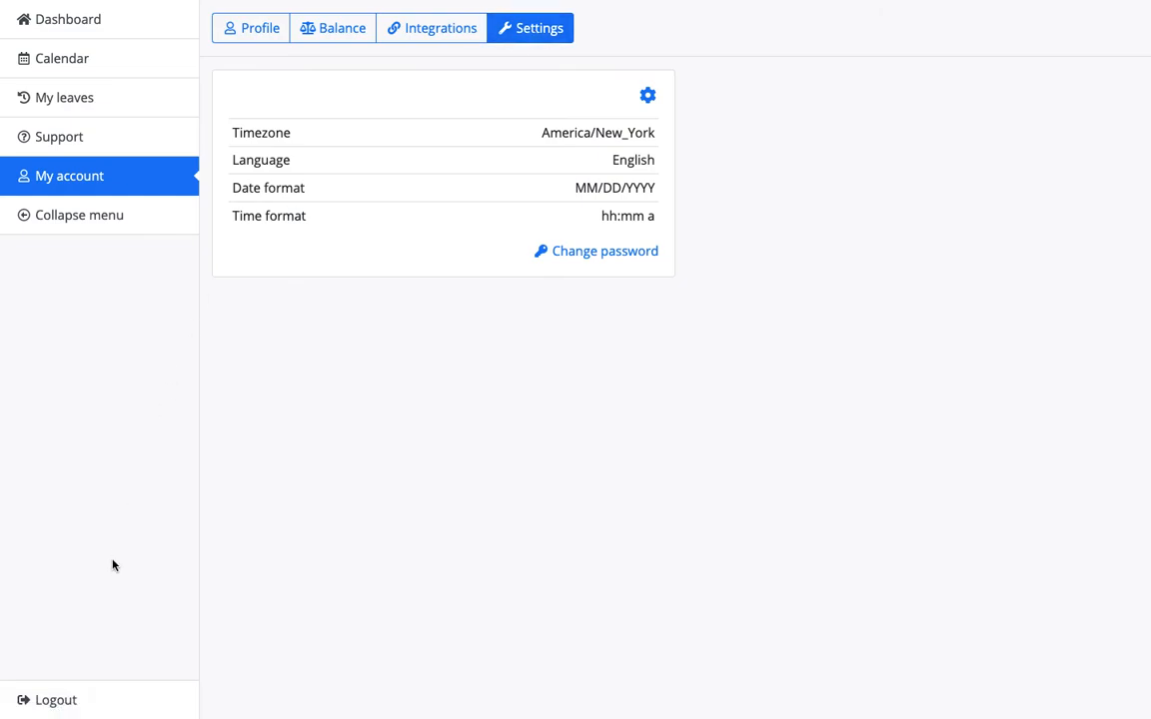
Log out of the employee account and return to the LeaveBoard home page.
left_click(56, 700)
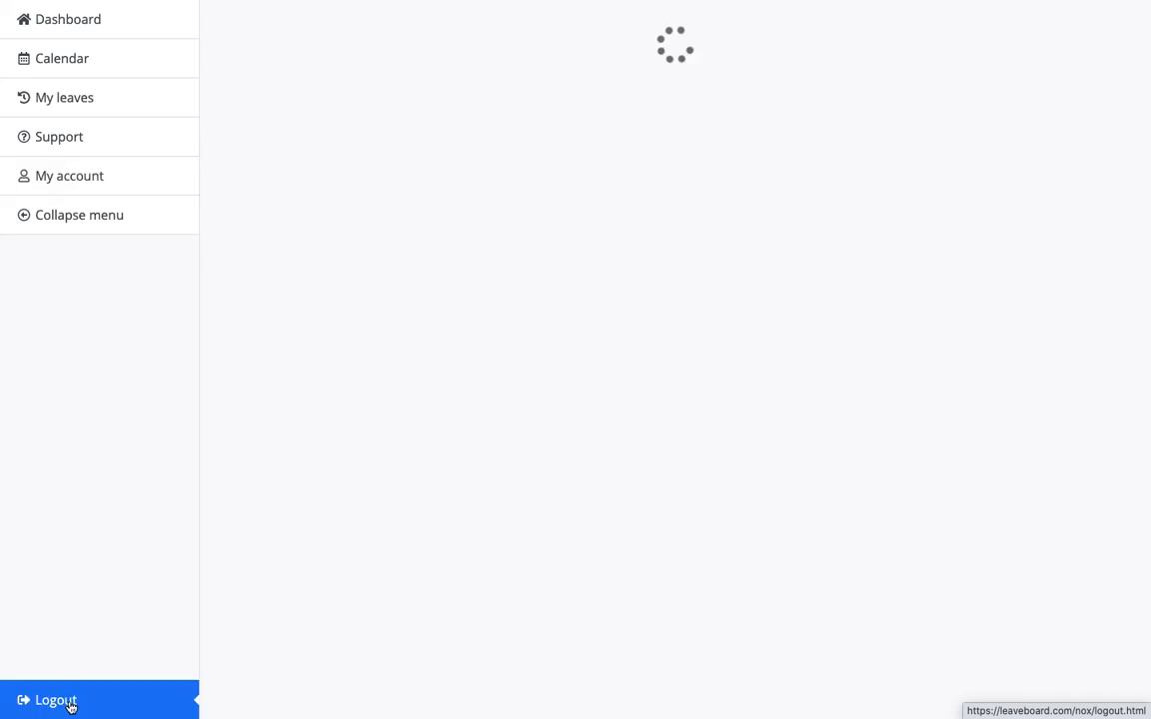
left_click(63, 24)
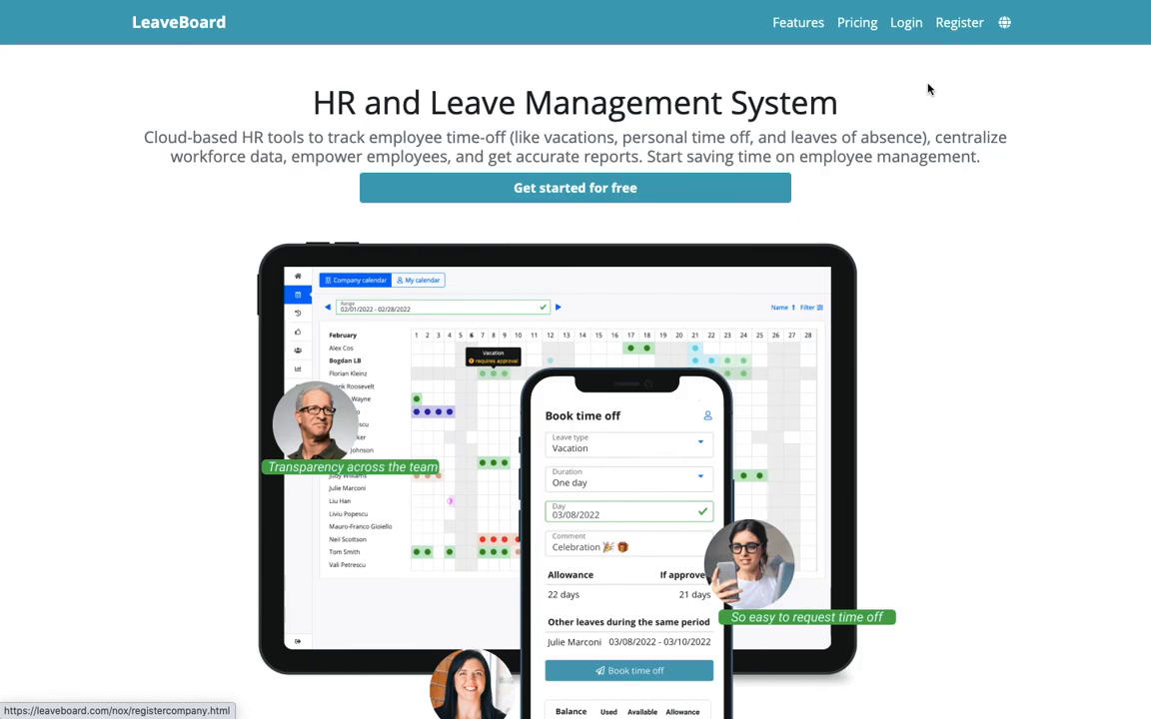
Switch to the slide presentation and advance to the Employee Management System diagram.
key("super+Tab")
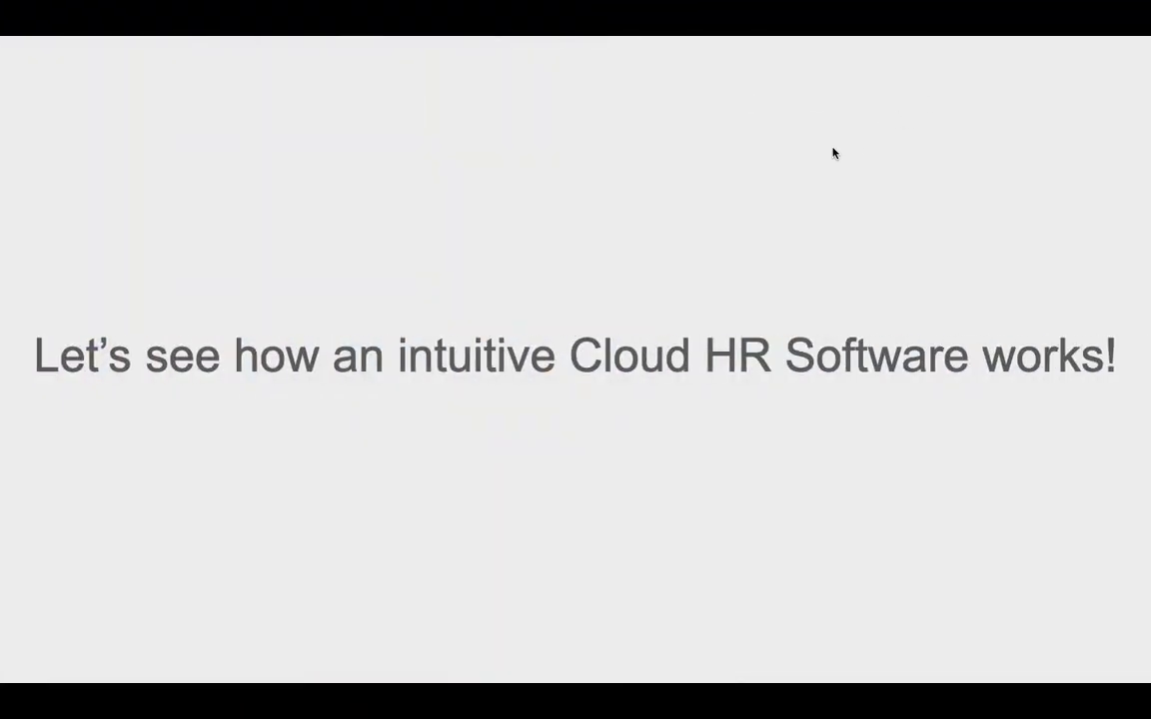
key("Right")
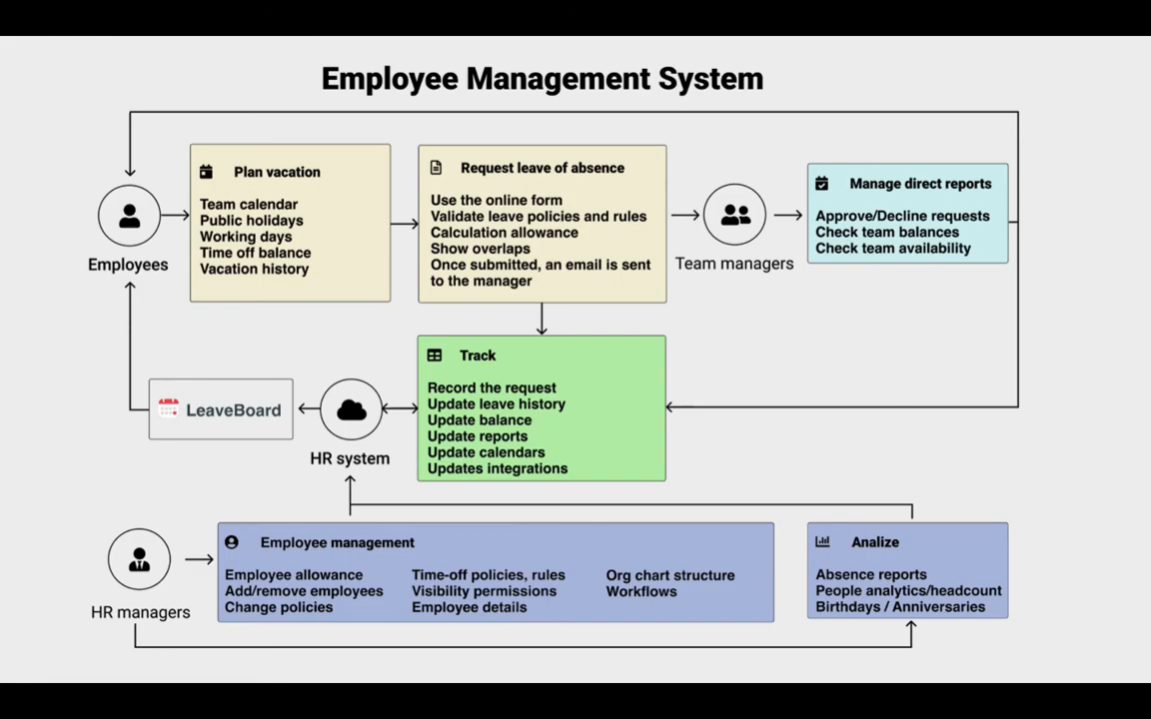